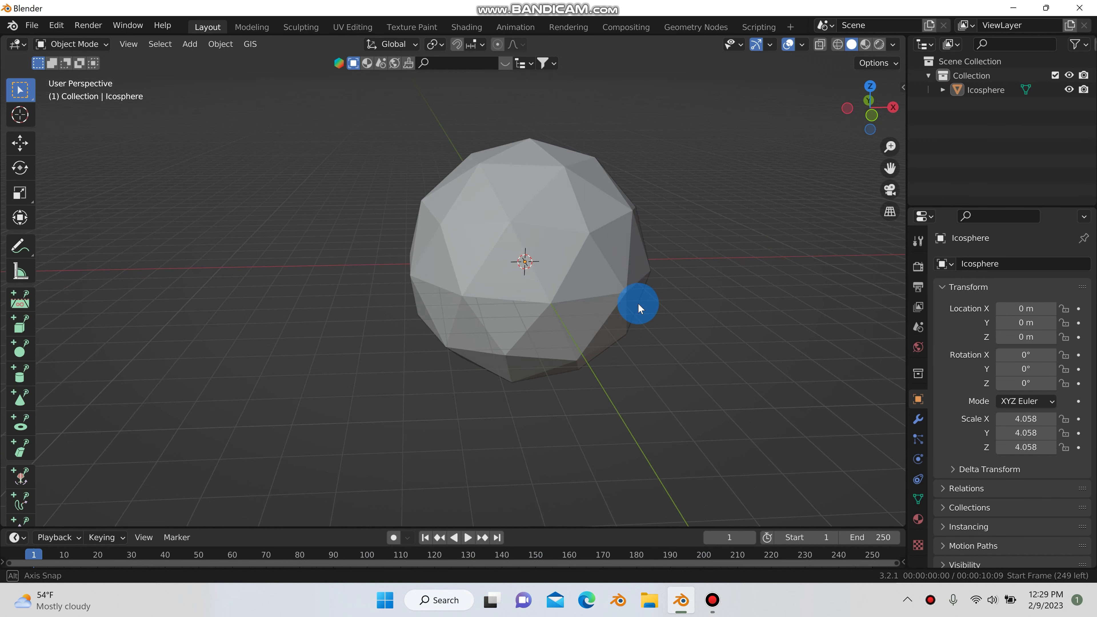
- Delete the icosphere and switch to Front Orthographic view
click(547, 195)
key(x)
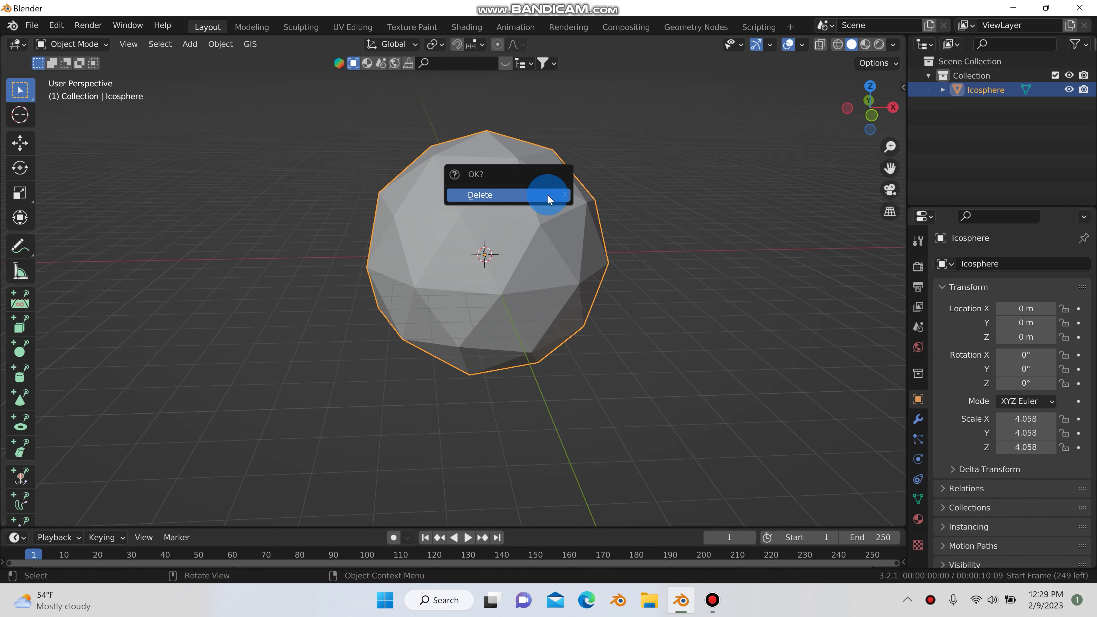
click(548, 194)
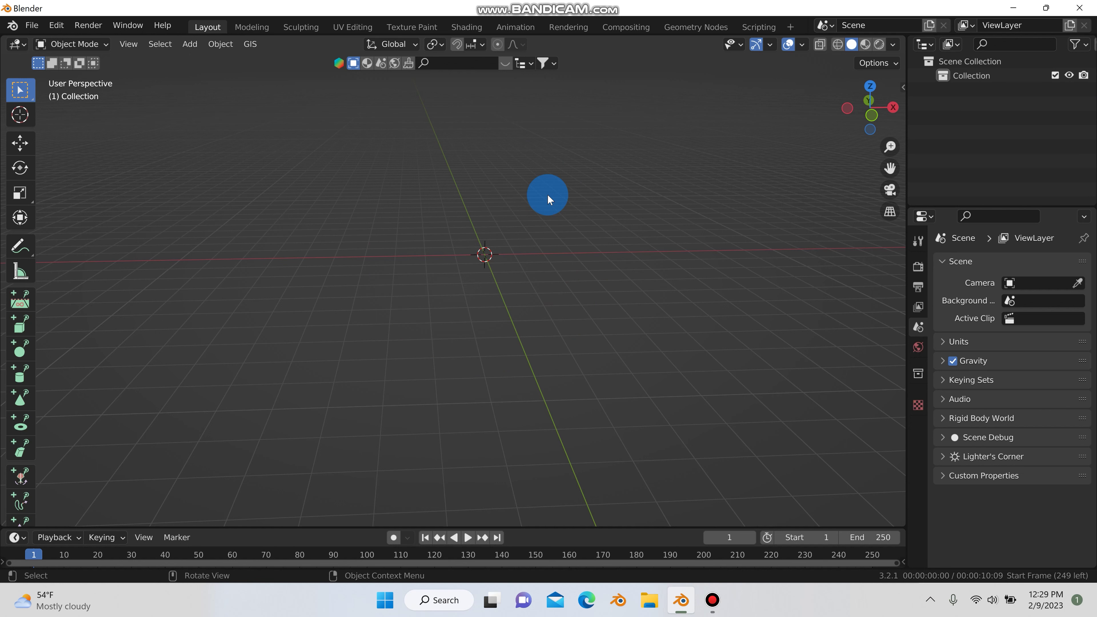
key(KP_1)
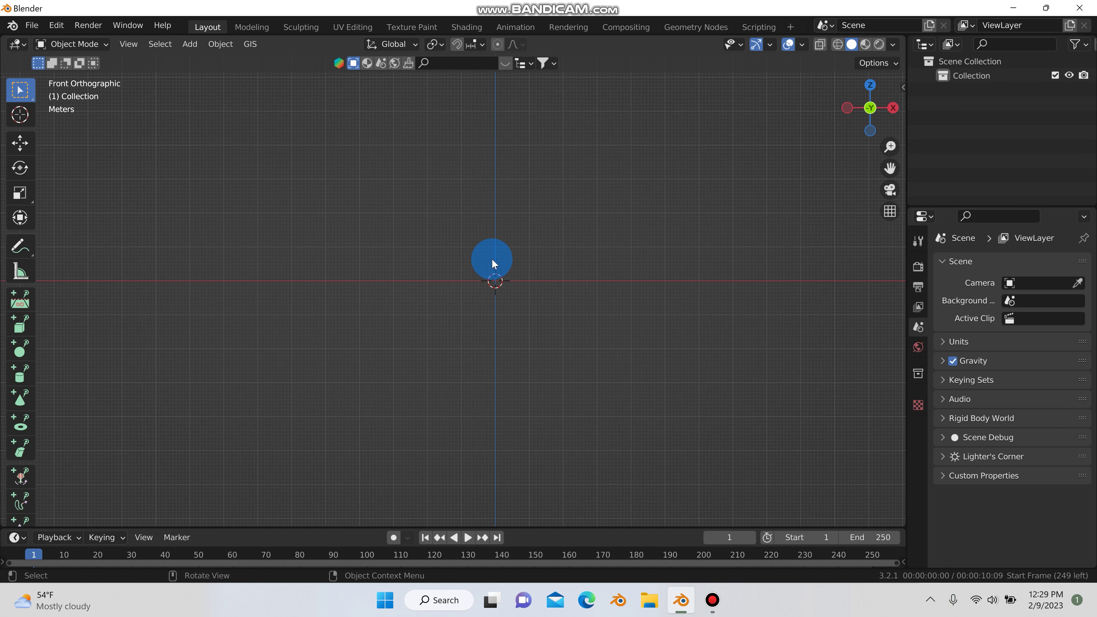
- Find 'images' in the Preferences add-ons list and enable Import-Export: Import Images as Planes
click(56, 26)
click(105, 229)
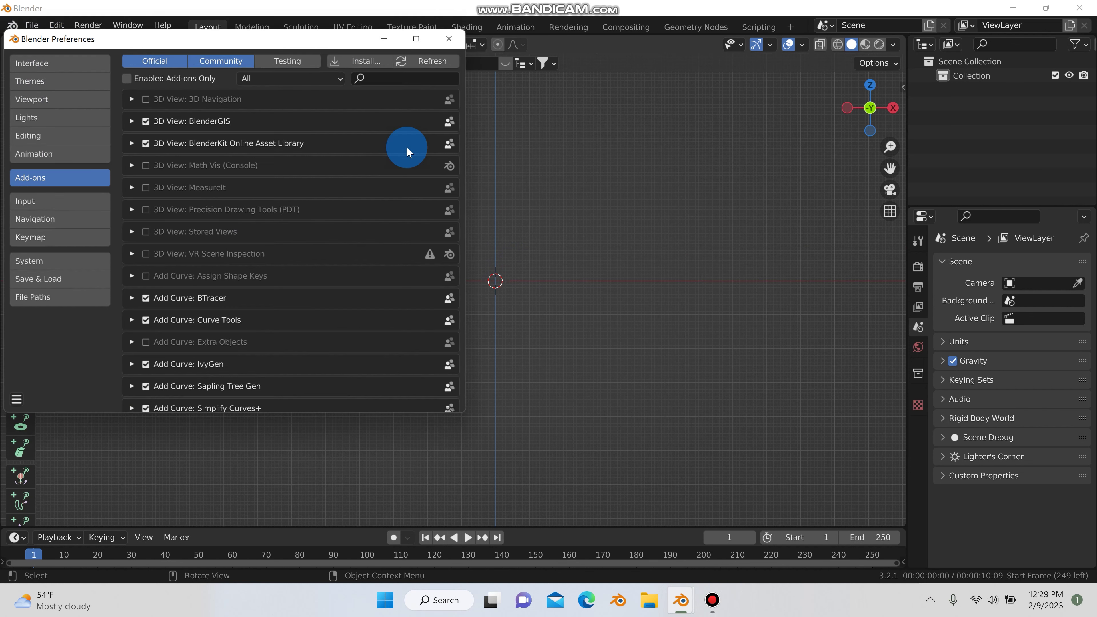
click(377, 76)
text(im)
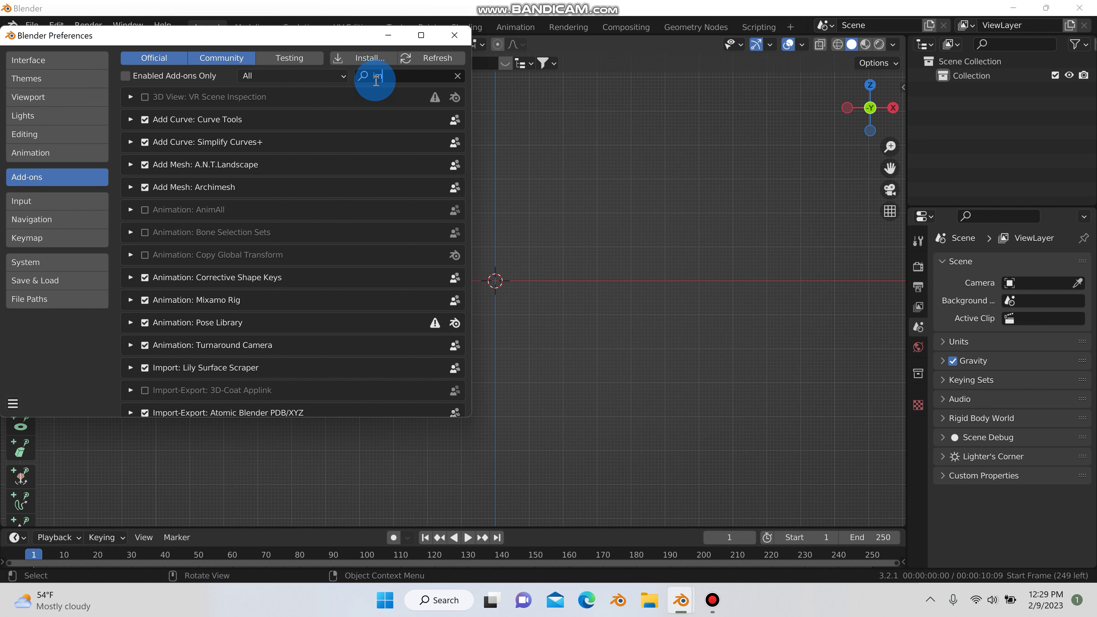
text(ages)
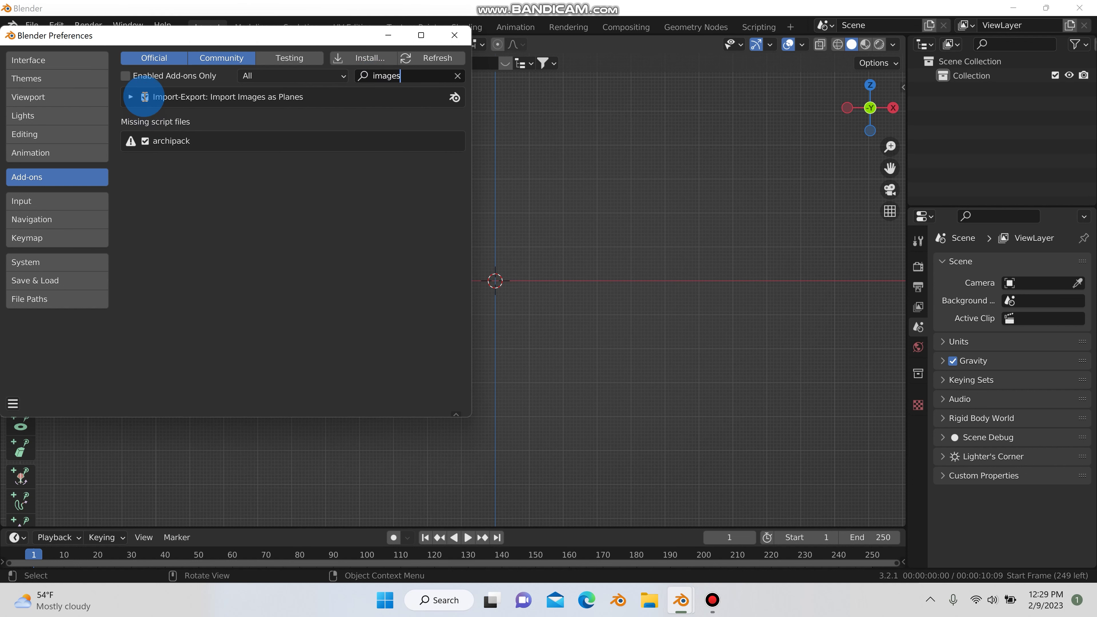
click(144, 97)
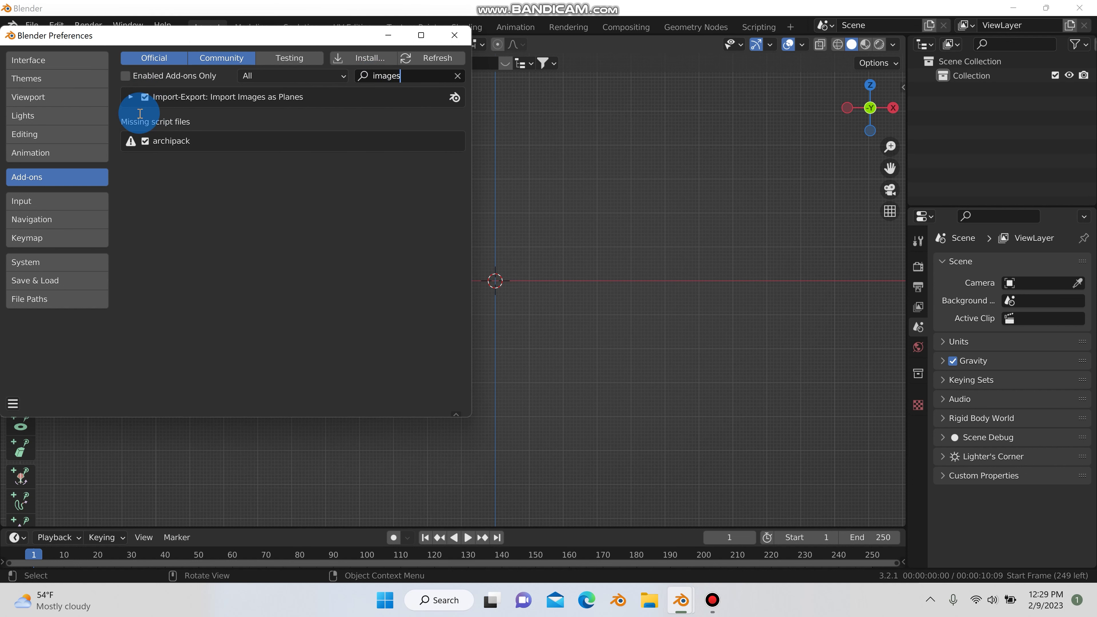
click(456, 33)
key(shift+a)
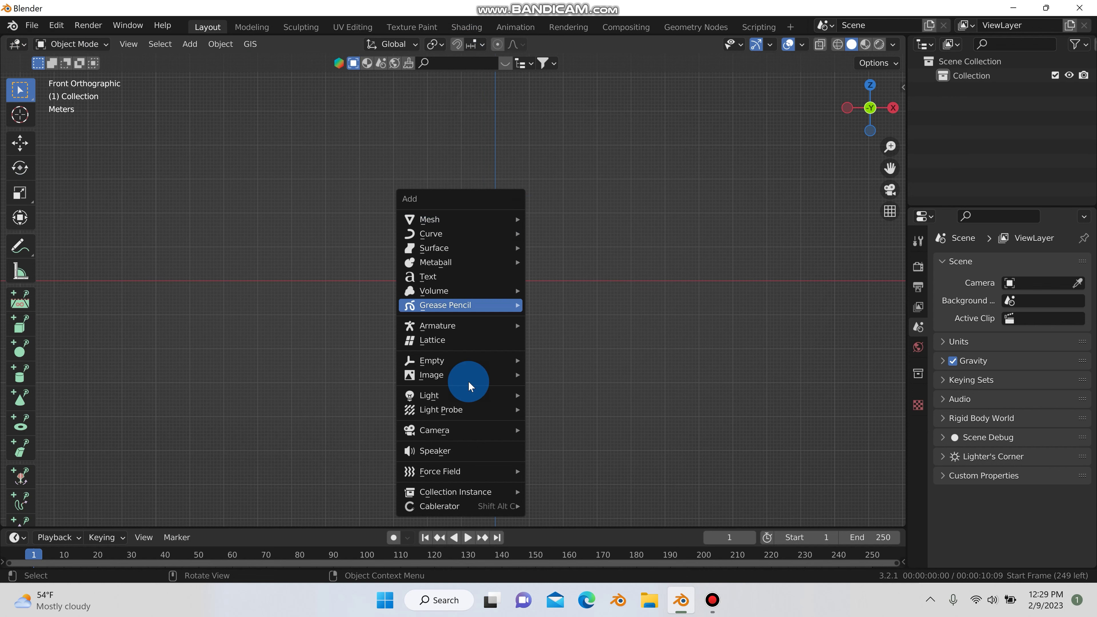
- Start an Images as Planes import and pick keyed 1.png from E:\Wave Texture\Photo\Photoshoot 6
mouse_move(467, 375)
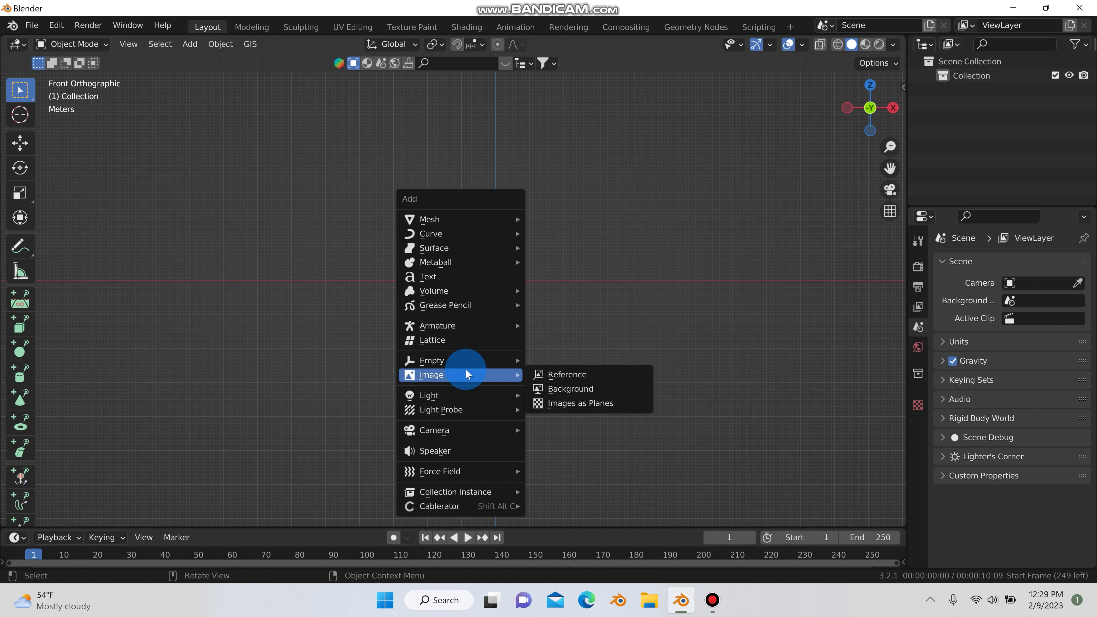
click(554, 406)
click(233, 183)
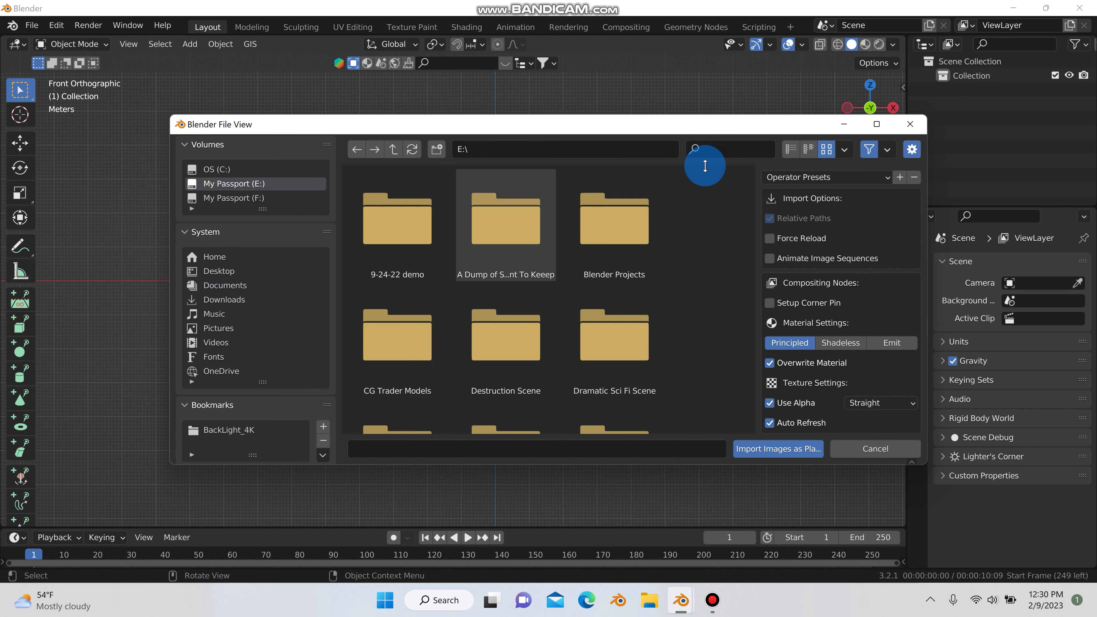
click(708, 149)
text(wave)
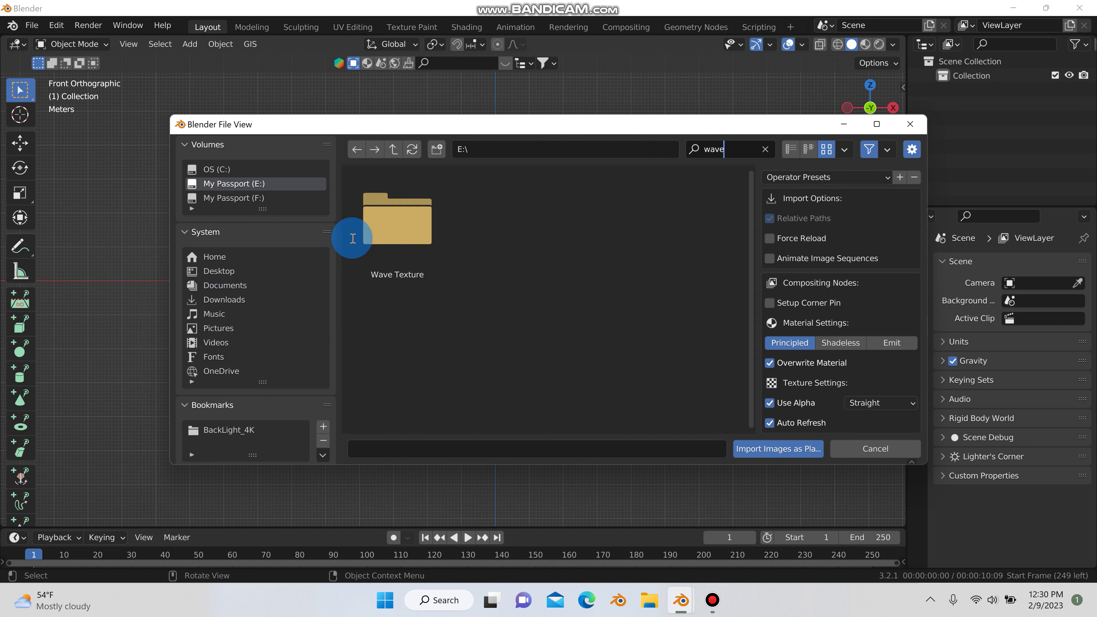
double_click(392, 224)
scroll(643, 260, down, 2)
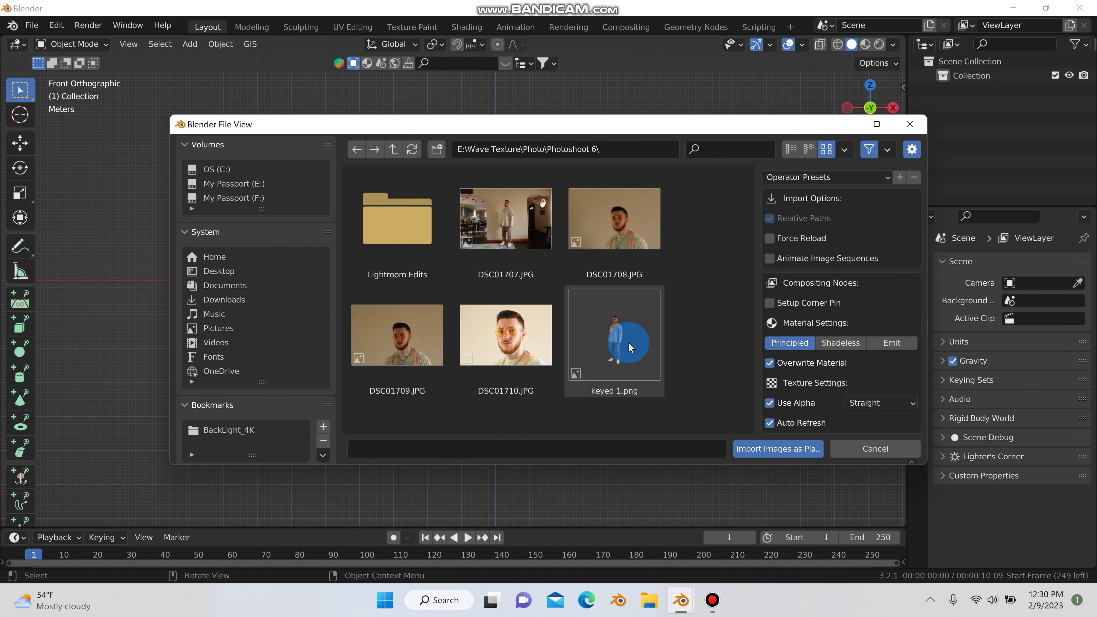
click(624, 342)
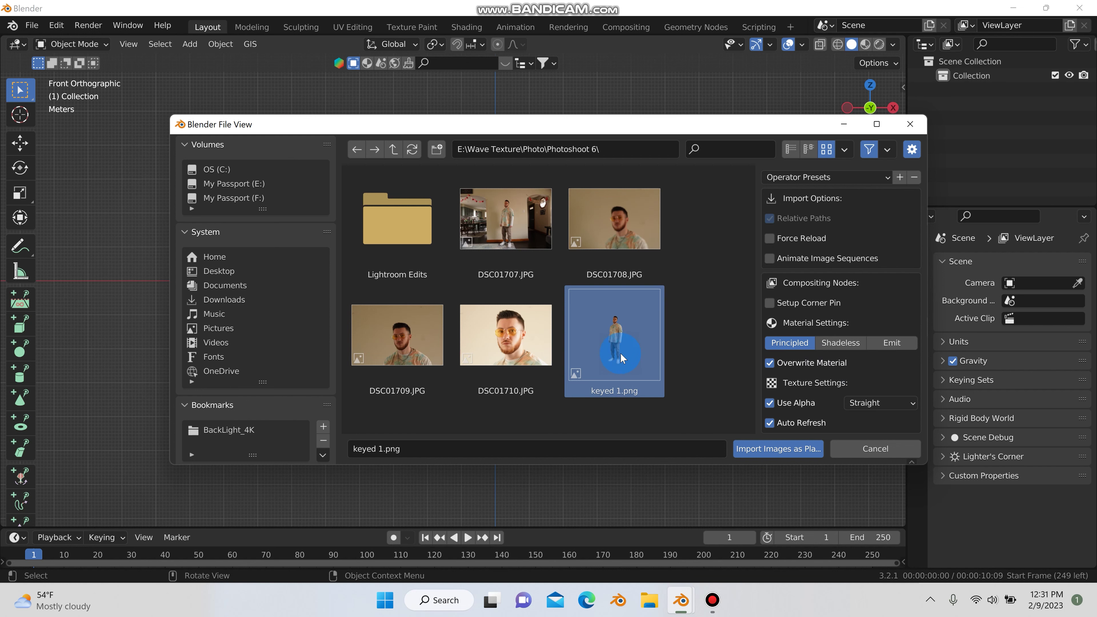
- Import keyed 1.png with Principled material settings after briefly trying Emit
click(904, 348)
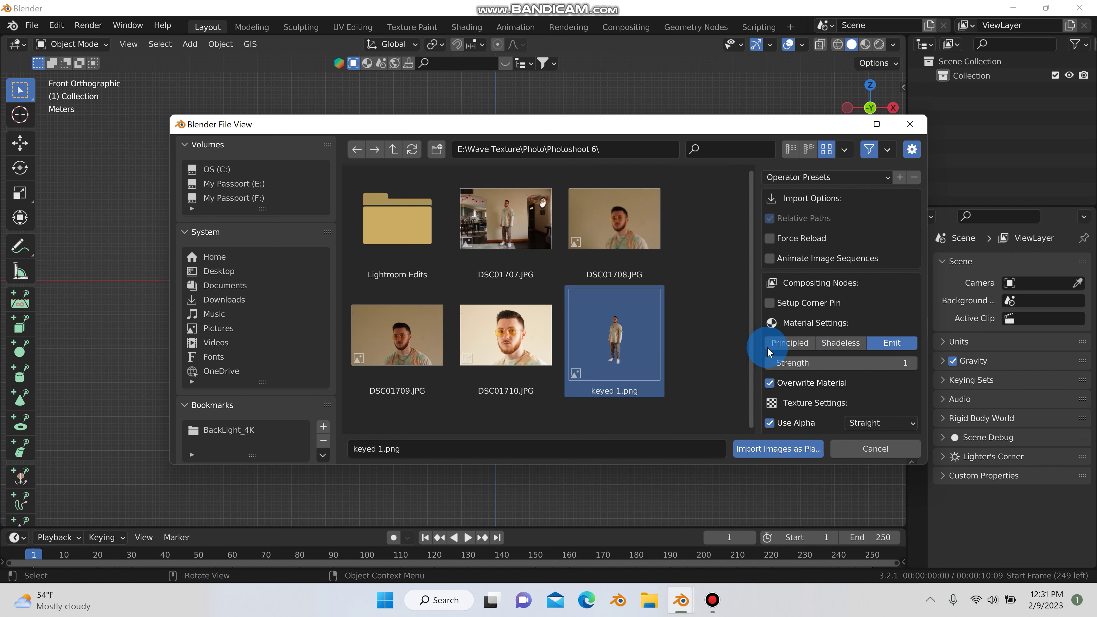
click(774, 343)
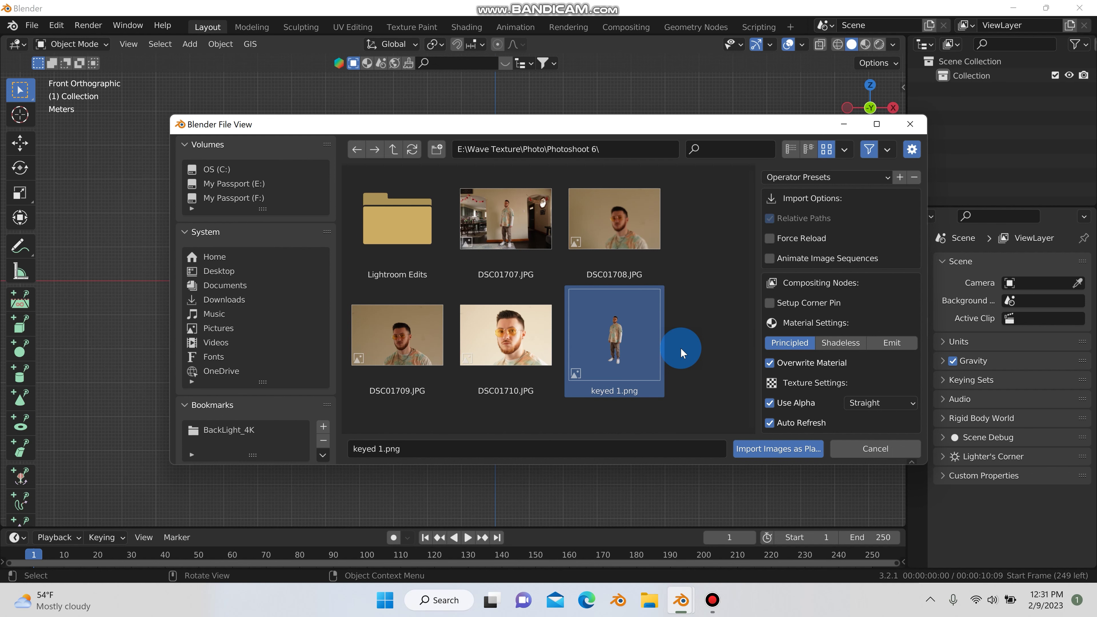
click(746, 449)
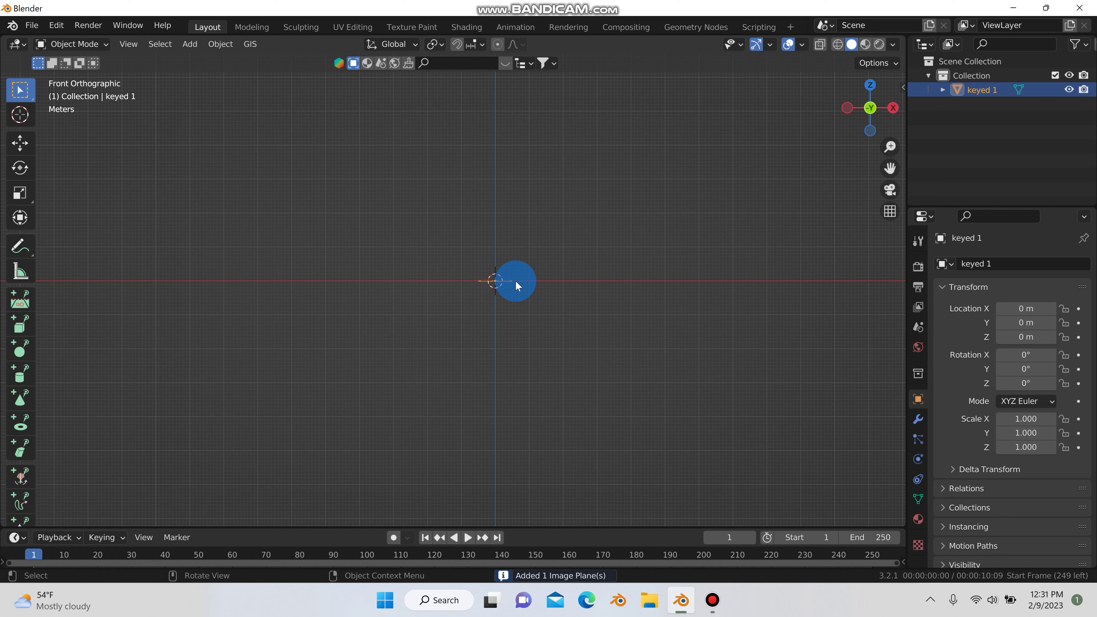
- Scale the keyed 1 plane to 10.421 and rotate it 90° on X to stand upright
key(s)
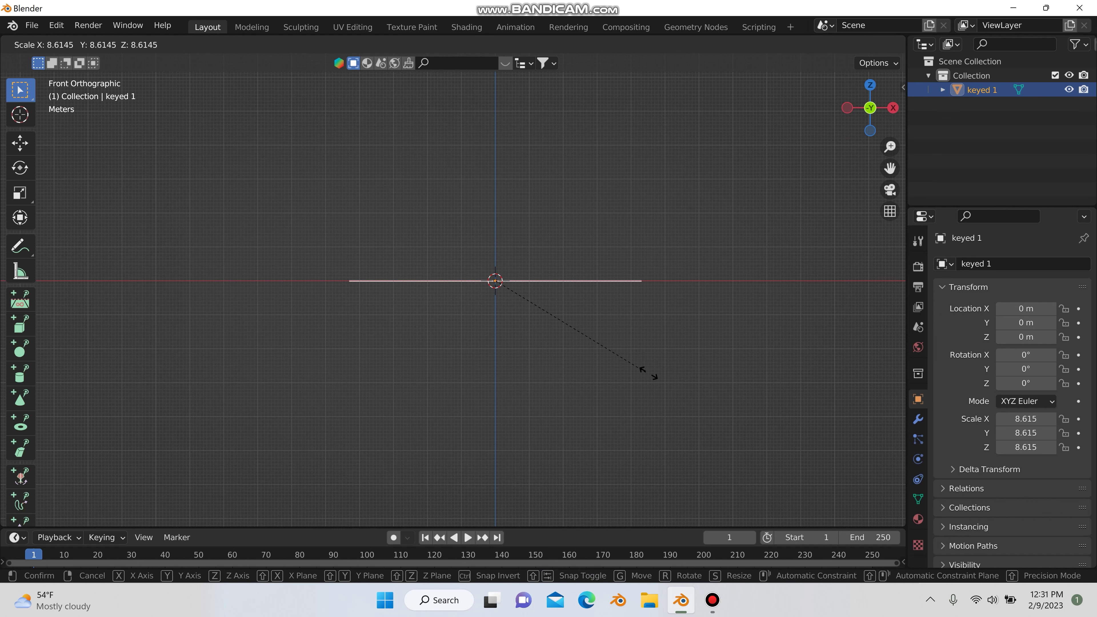
click(681, 387)
text(rx)
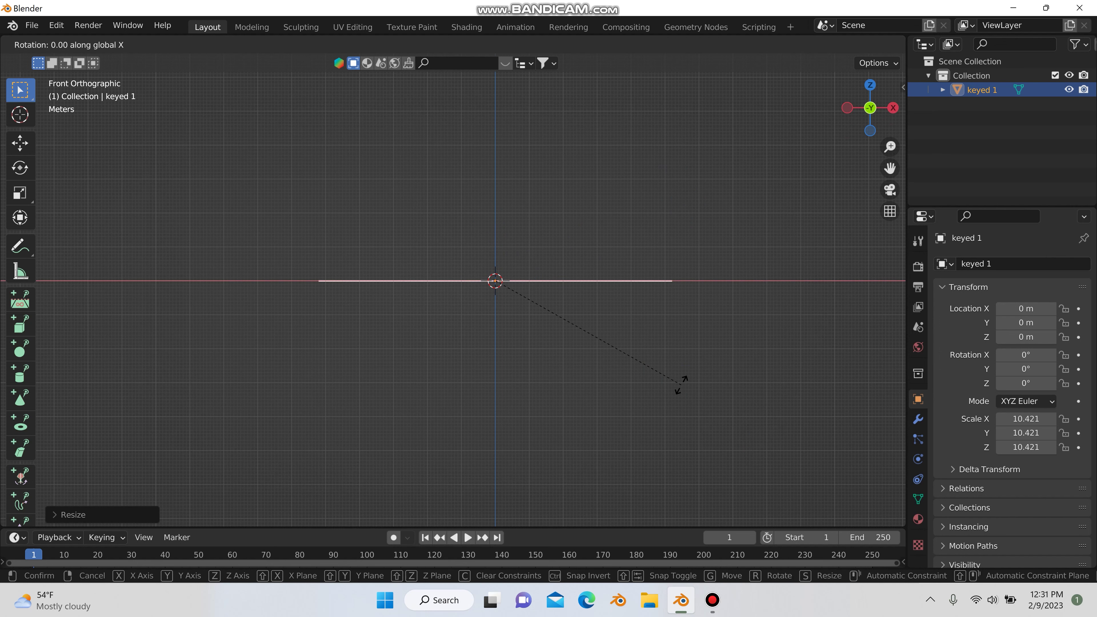
text(90)
click(682, 384)
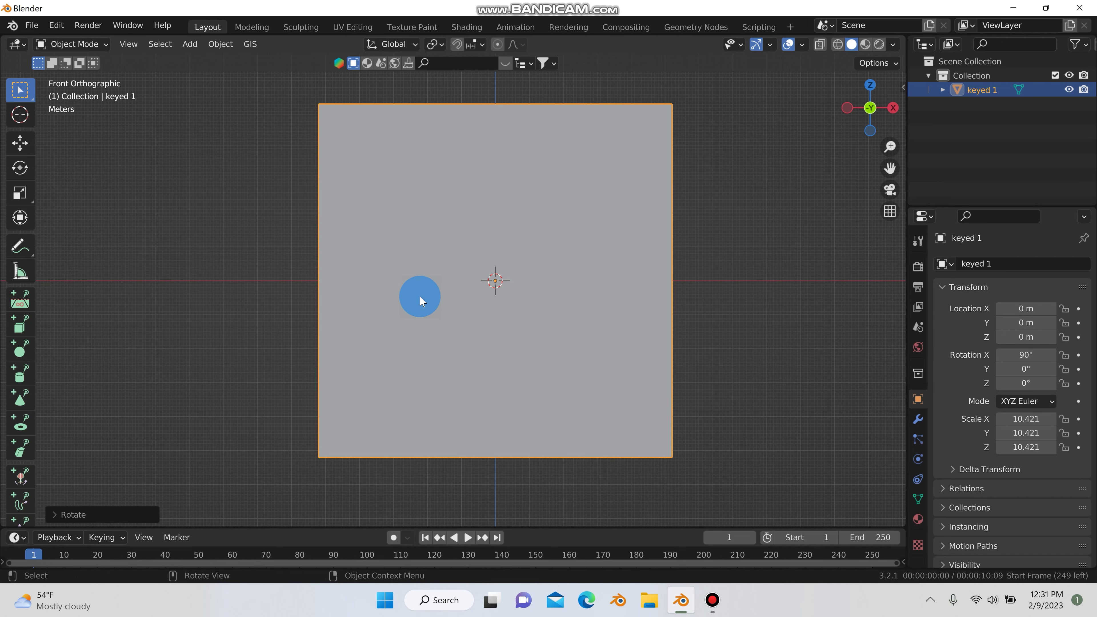
middle_drag(420, 297, 478, 327)
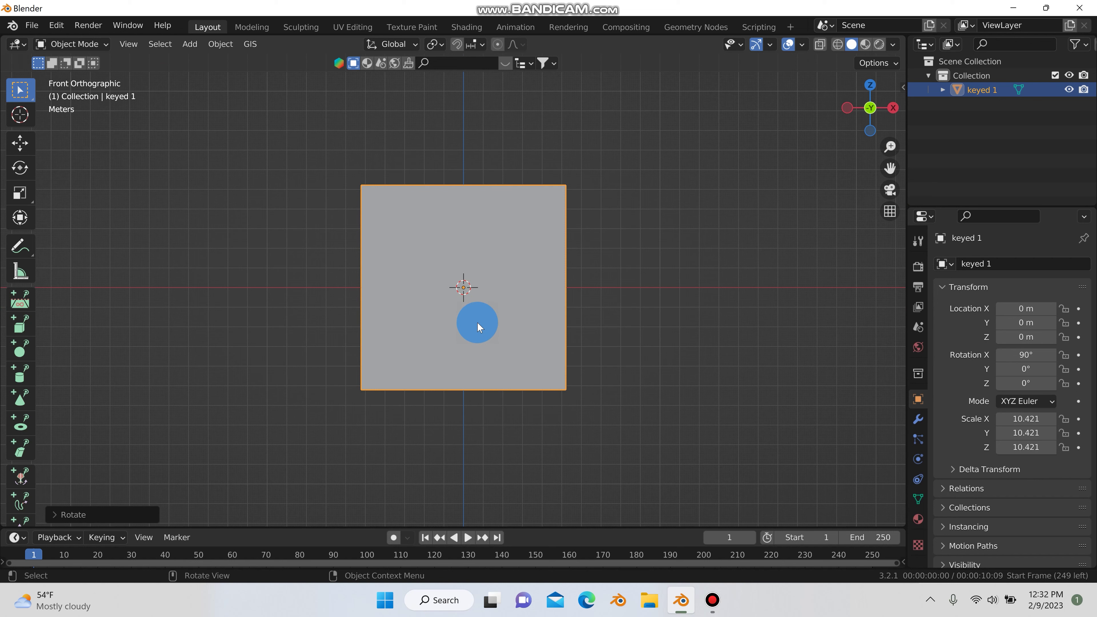
- After previewing Material and Rendered shading, set Solid shading colour to Texture
click(866, 44)
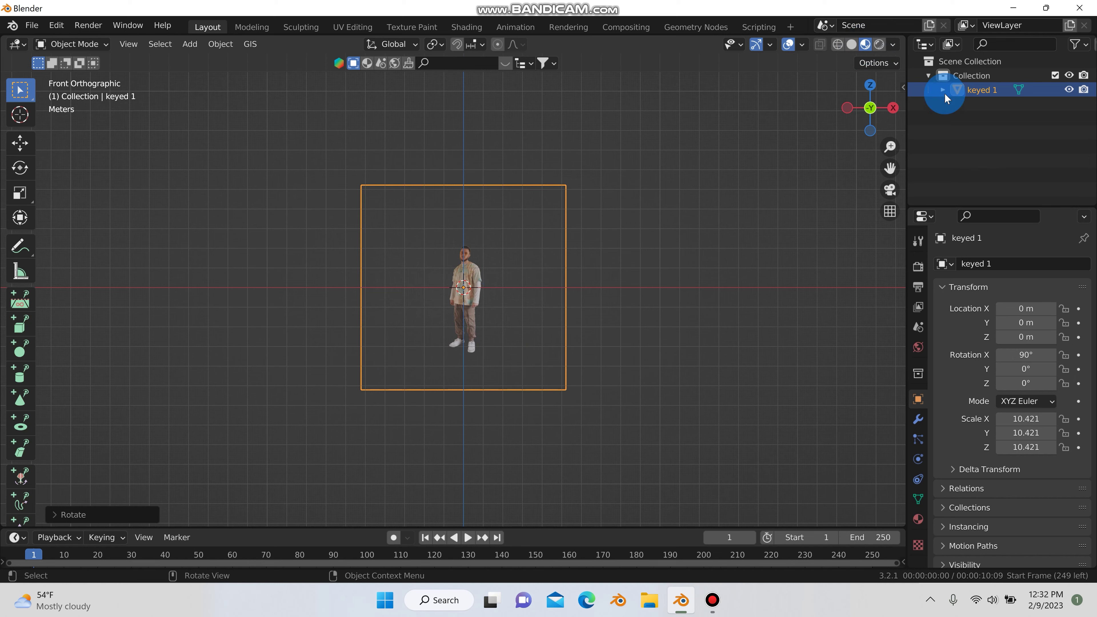
click(879, 44)
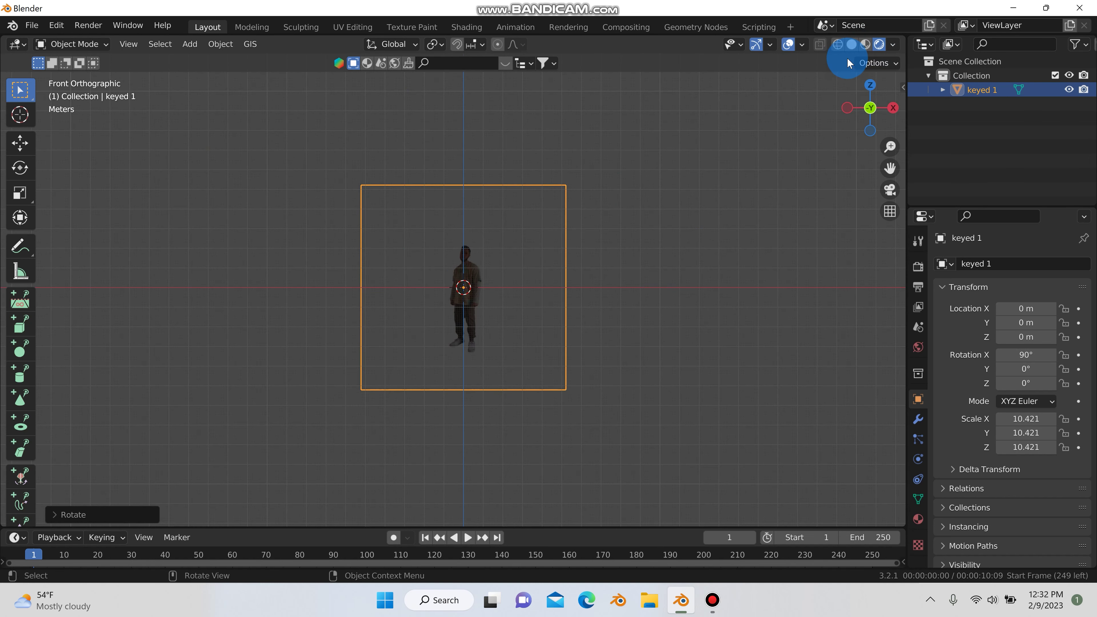
click(851, 44)
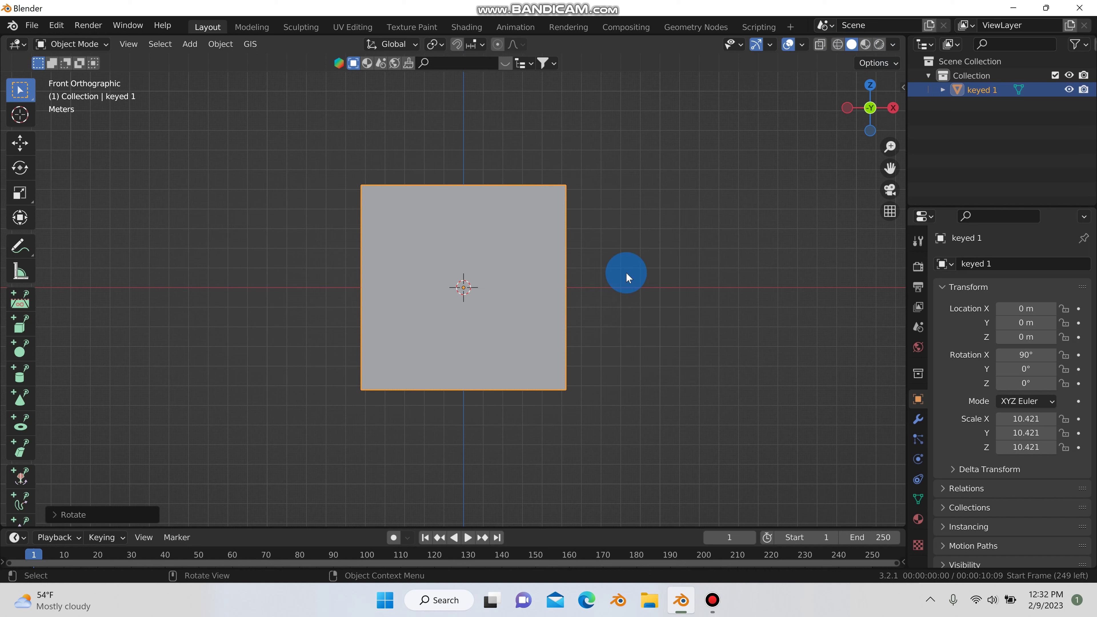
click(892, 46)
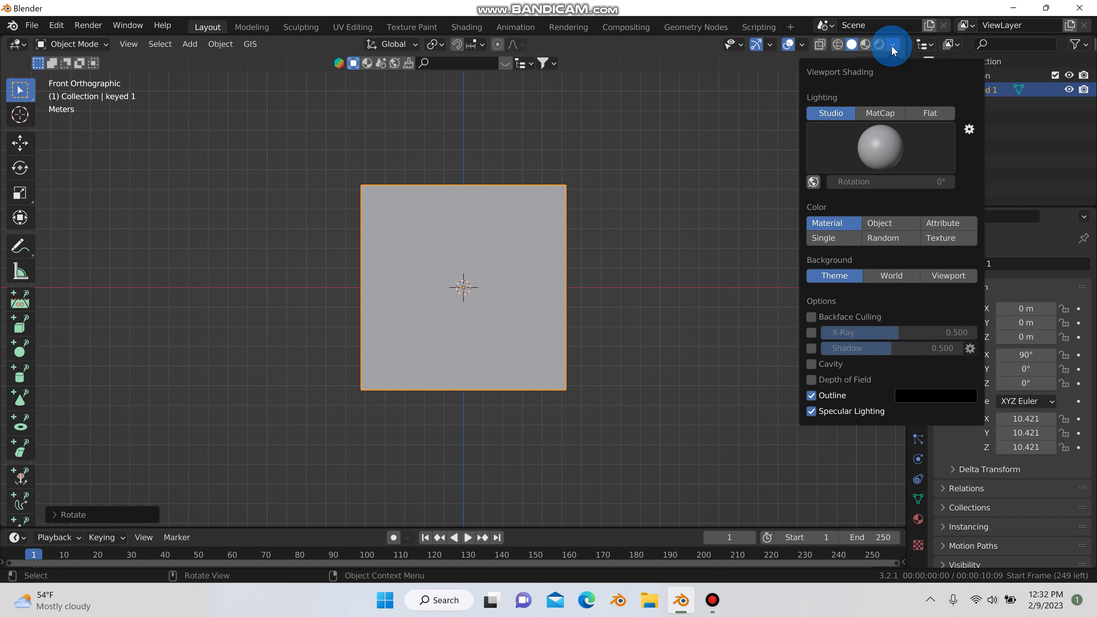
click(936, 240)
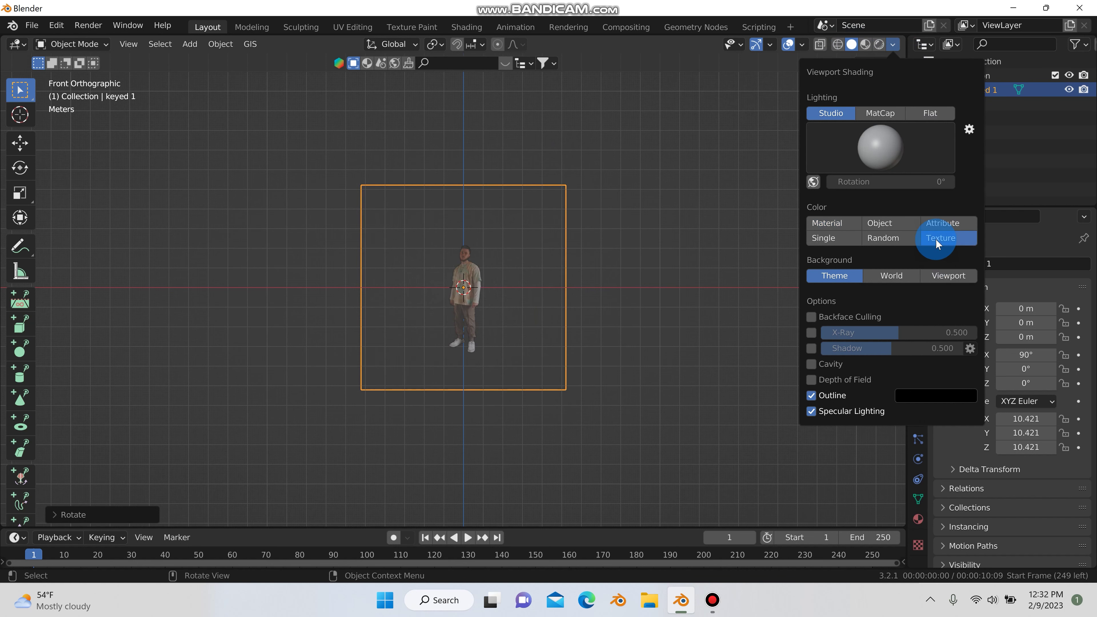
click(507, 265)
click(484, 322)
click(393, 258)
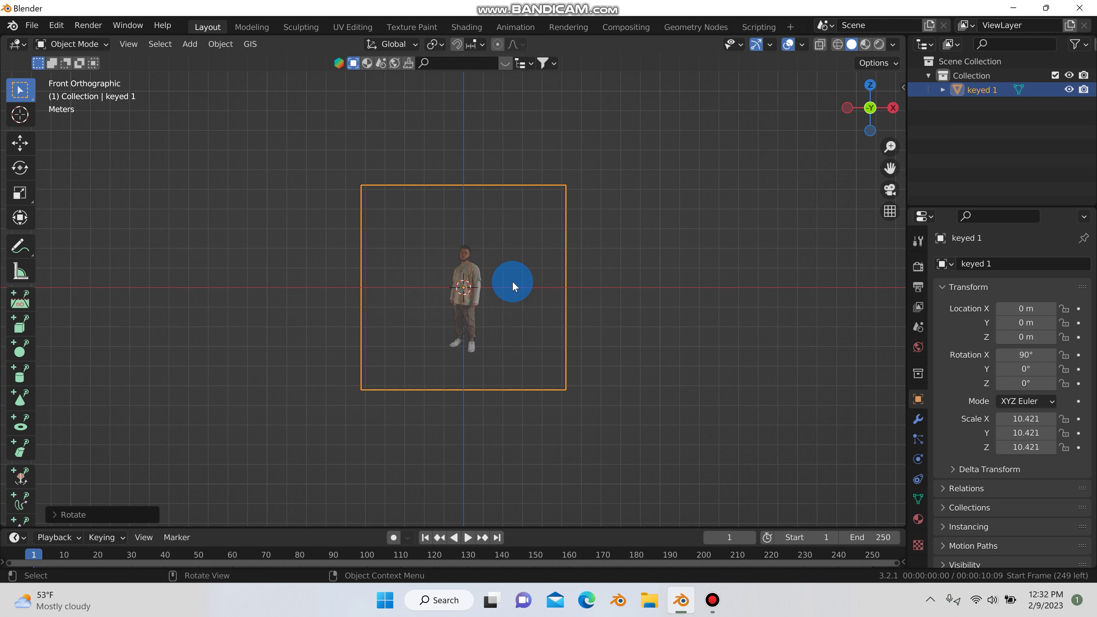
- Move the keyed 1 plane along Z so the person's feet rest on the ground line
key(g)
key(z)
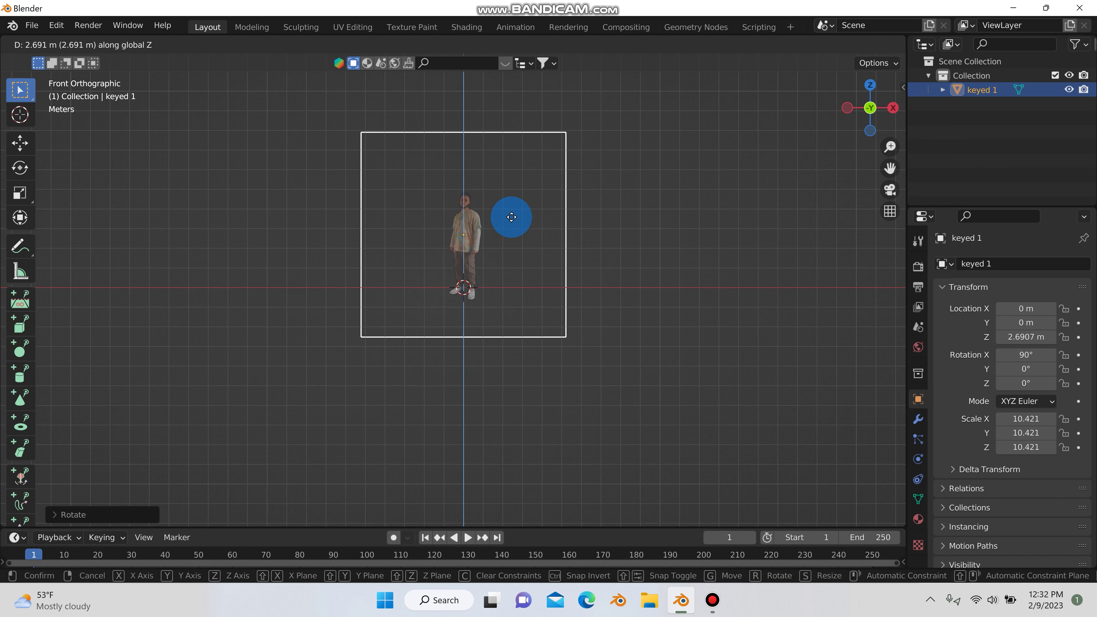
click(509, 216)
scroll(471, 298, up, 8)
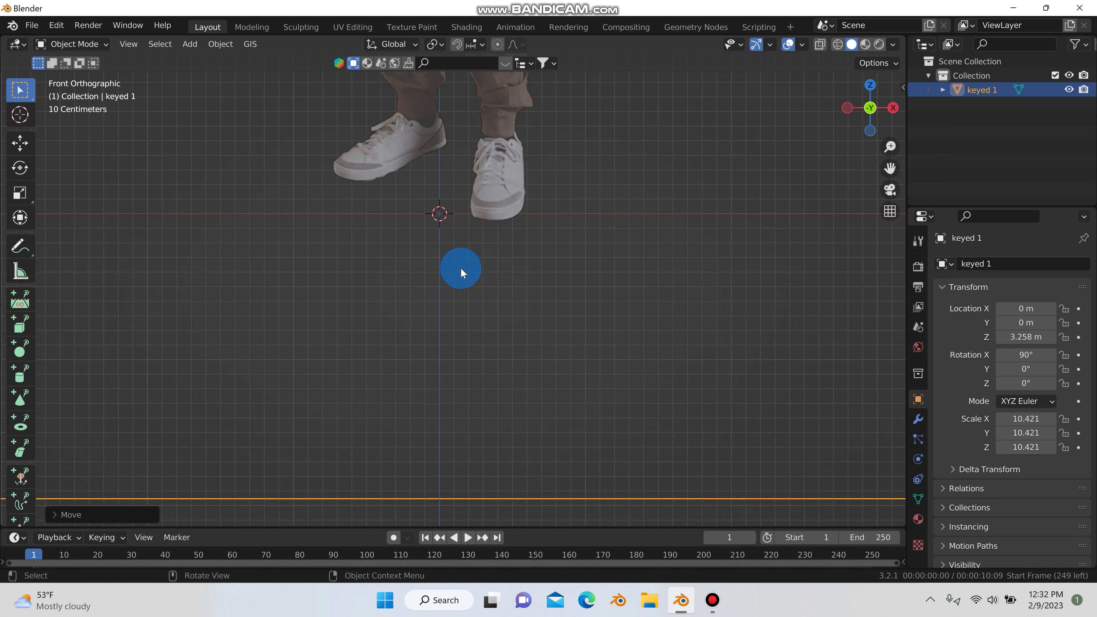
scroll(460, 273, up, 1)
shift+middle_drag(461, 273, 462, 358)
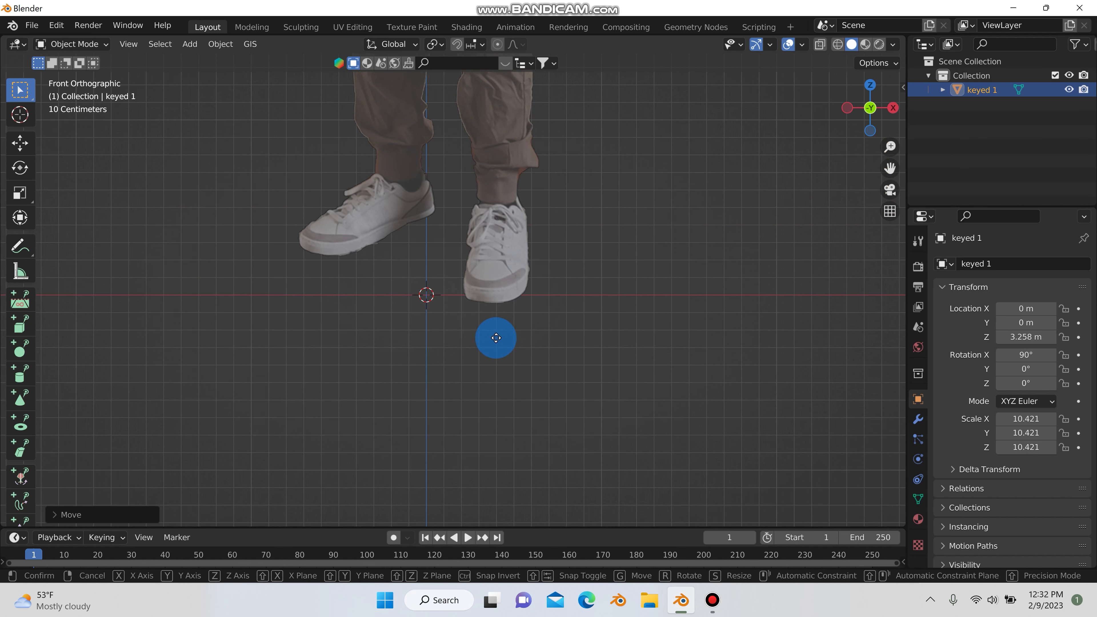
key(g)
key(z)
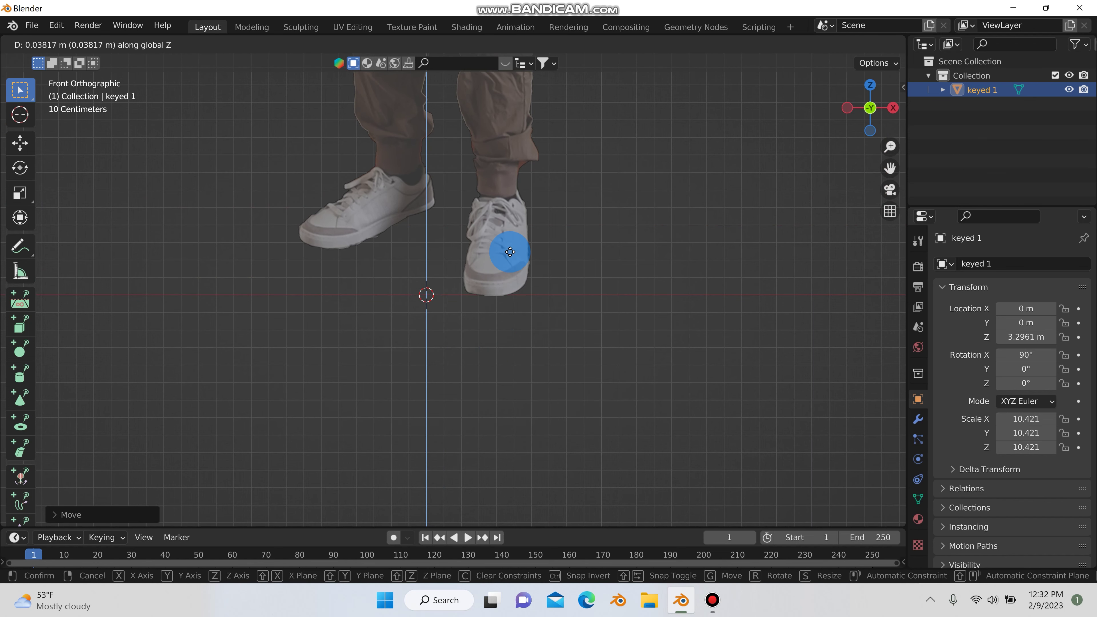
click(509, 246)
scroll(559, 272, down, 4)
scroll(560, 277, down, 4)
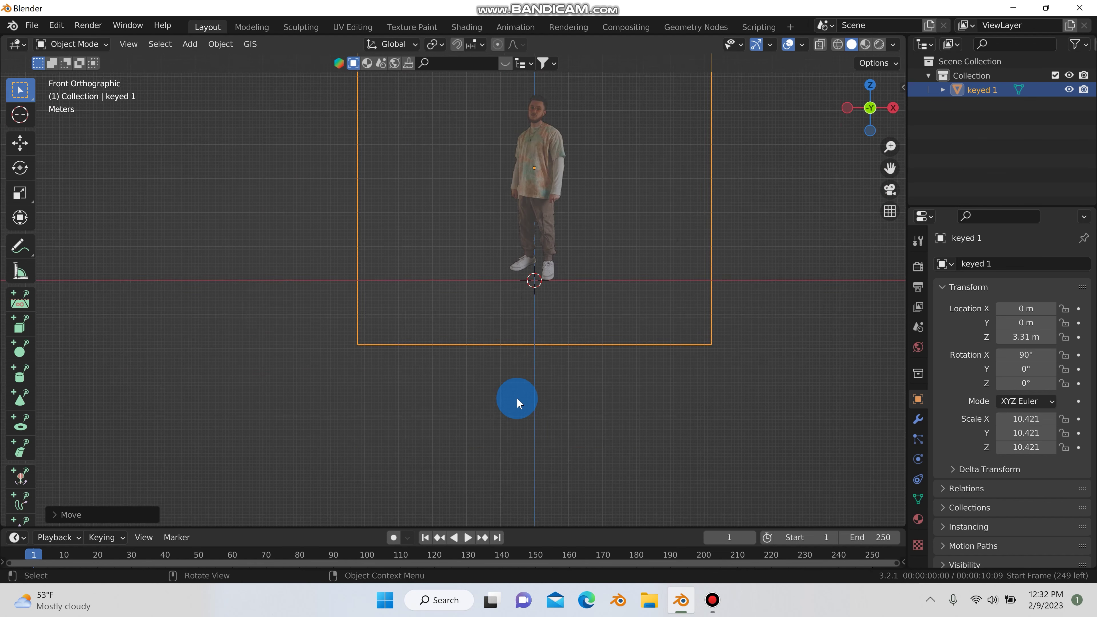
key(KP_Decimal)
- Apply all transforms to keyed 1 and rescale it uniformly to 2.329
key(ctrl+a)
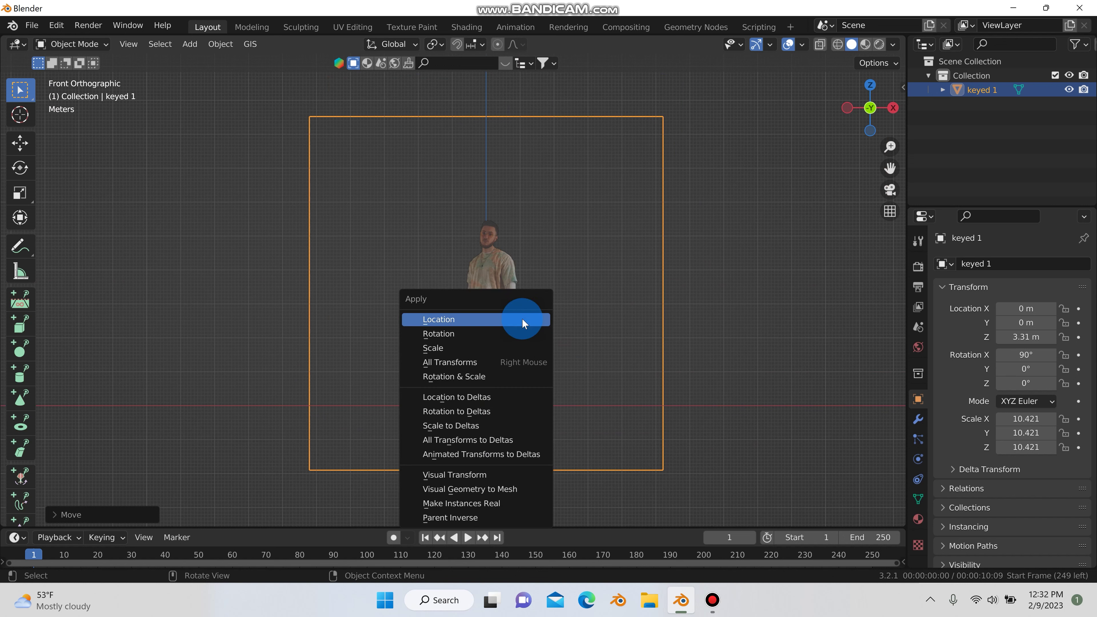
click(493, 362)
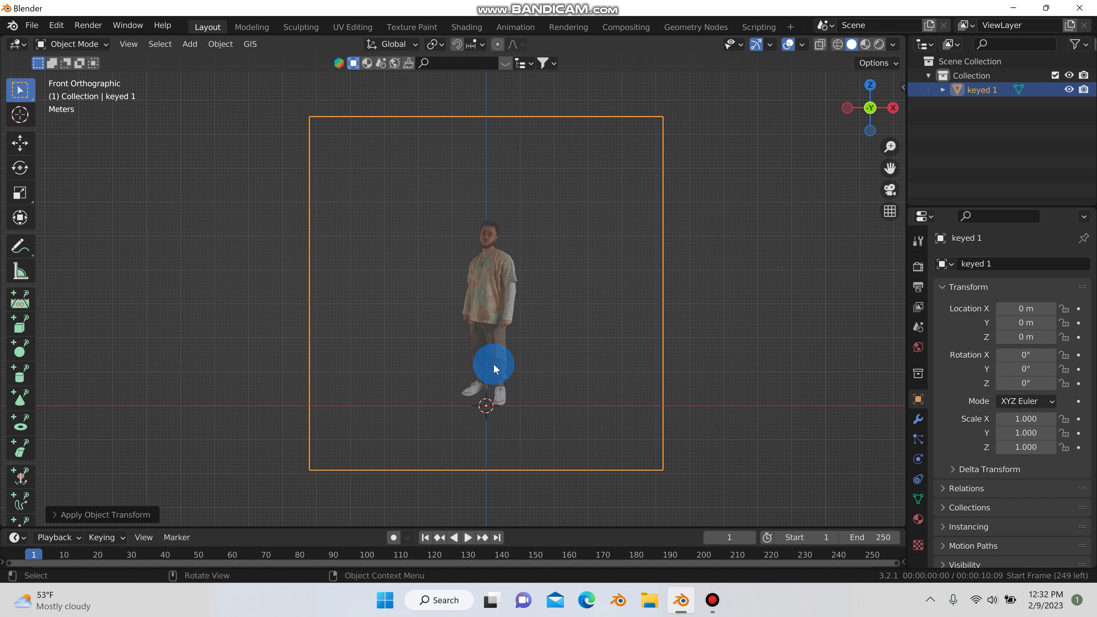
key(s)
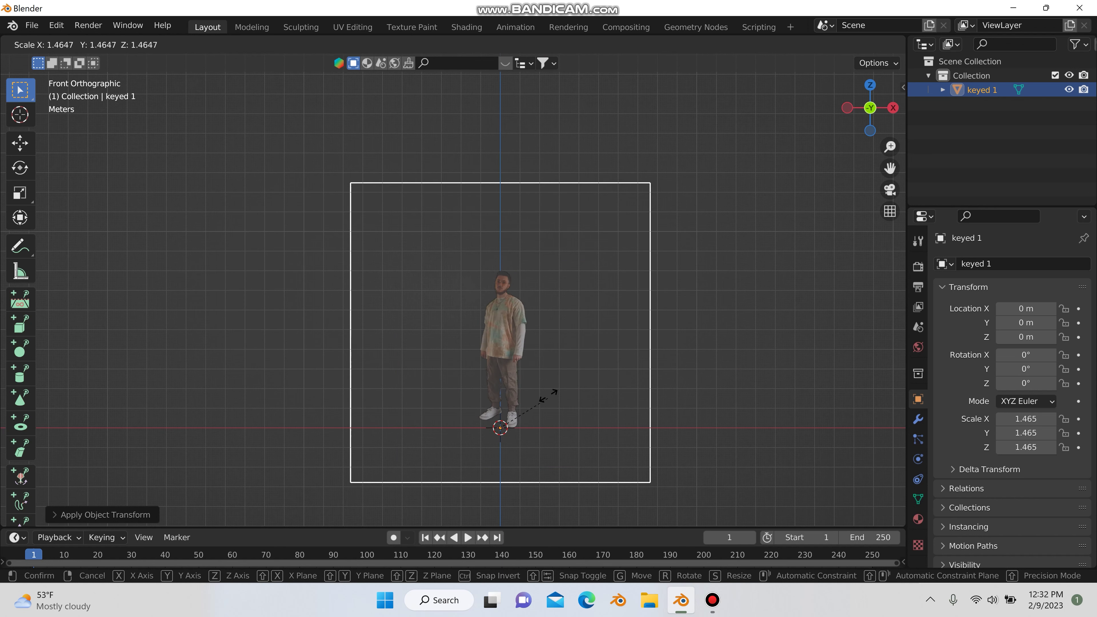
right_click(583, 365)
key(s)
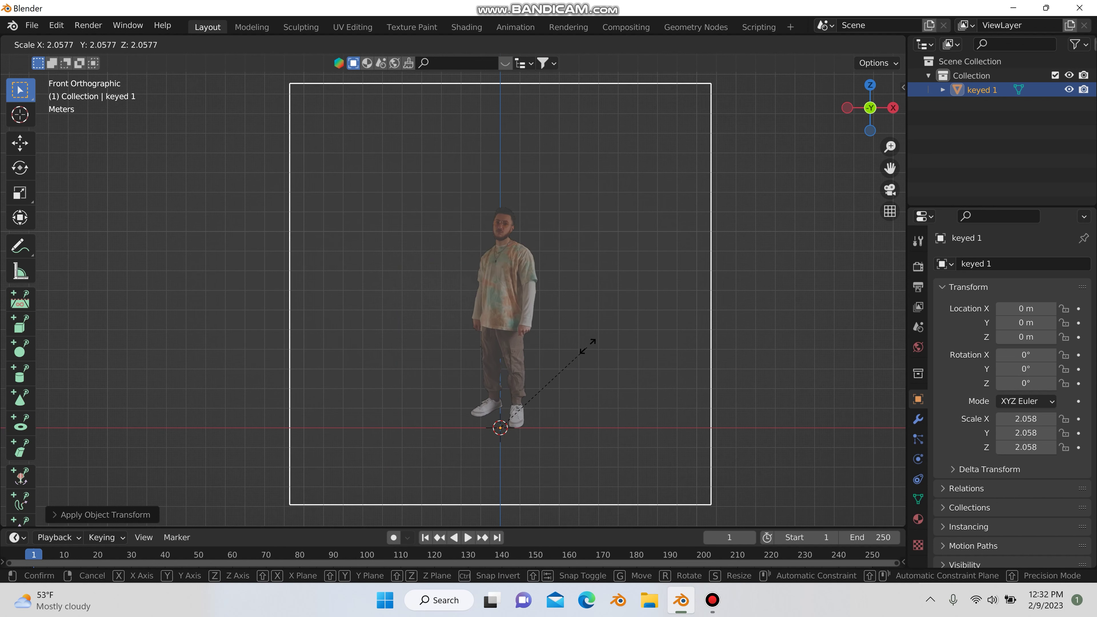
click(597, 335)
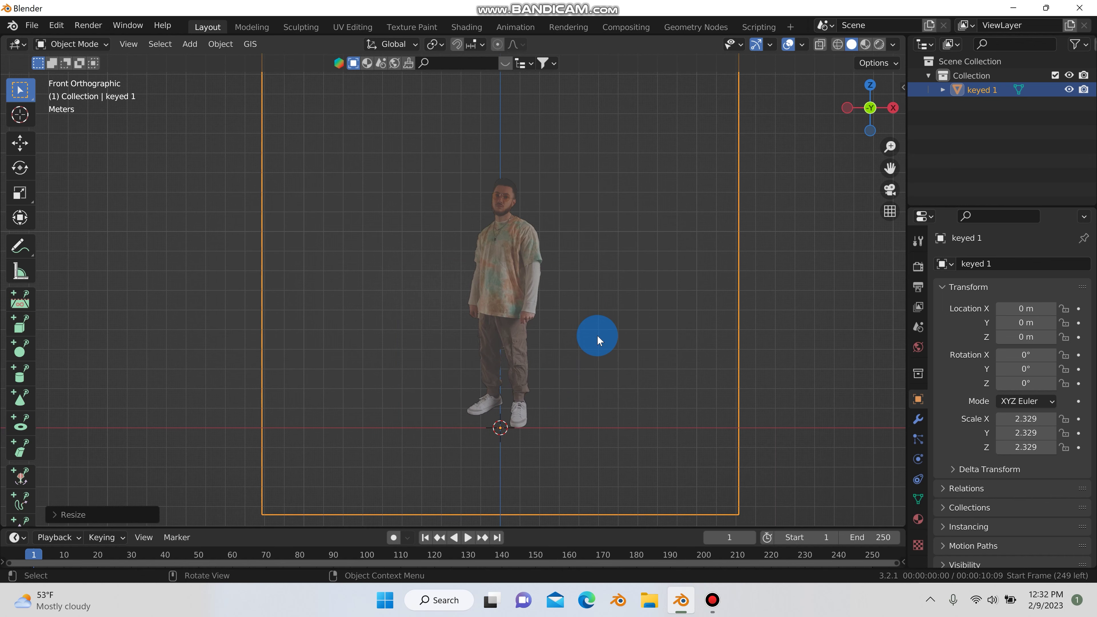
key(Tab)
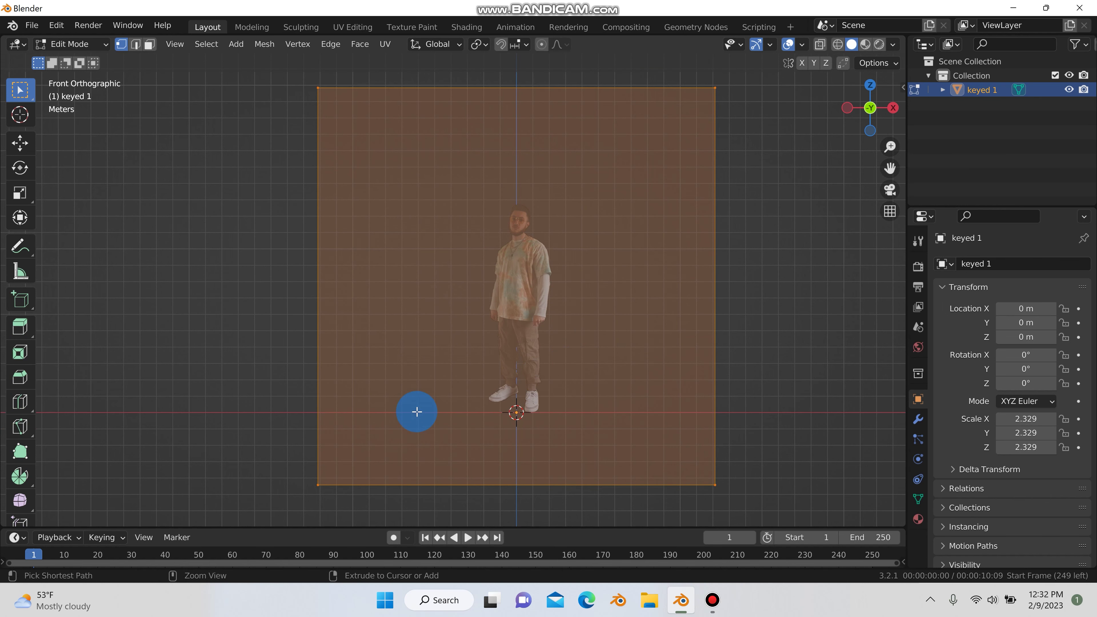
- Add four loop cuts: at the feet, above the head, and either side of the person
key(ctrl+r)
click(330, 412)
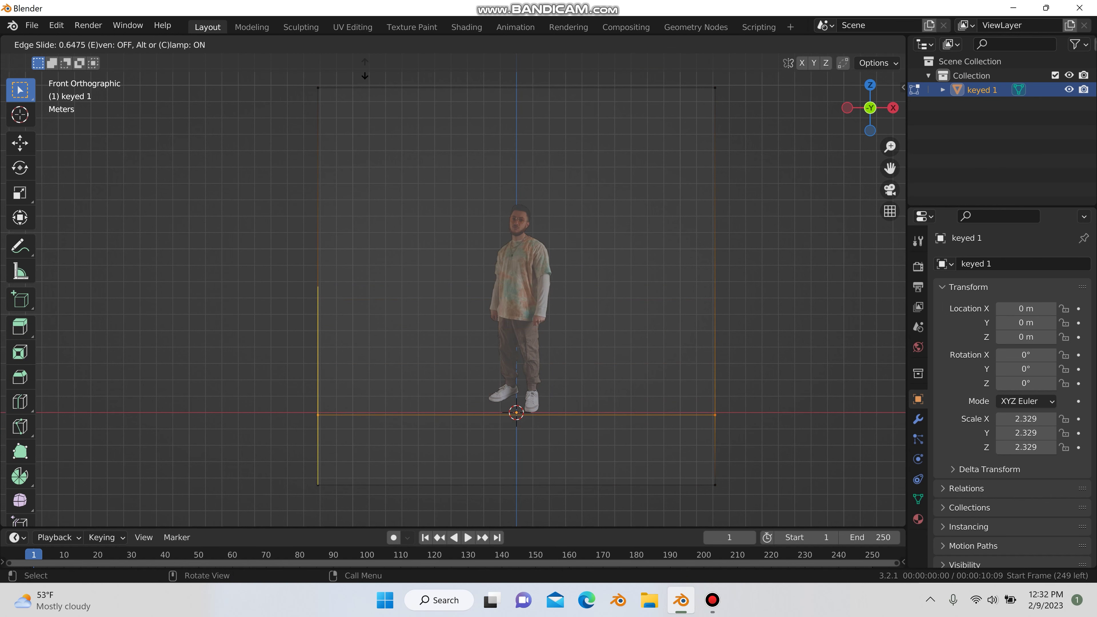
click(367, 69)
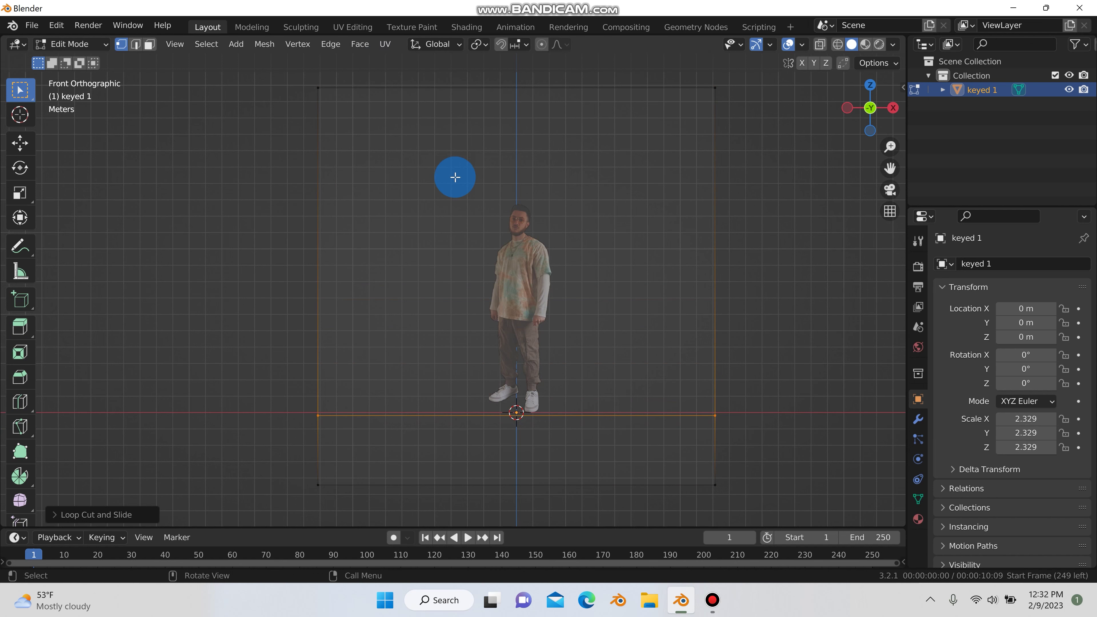
key(ctrl+r)
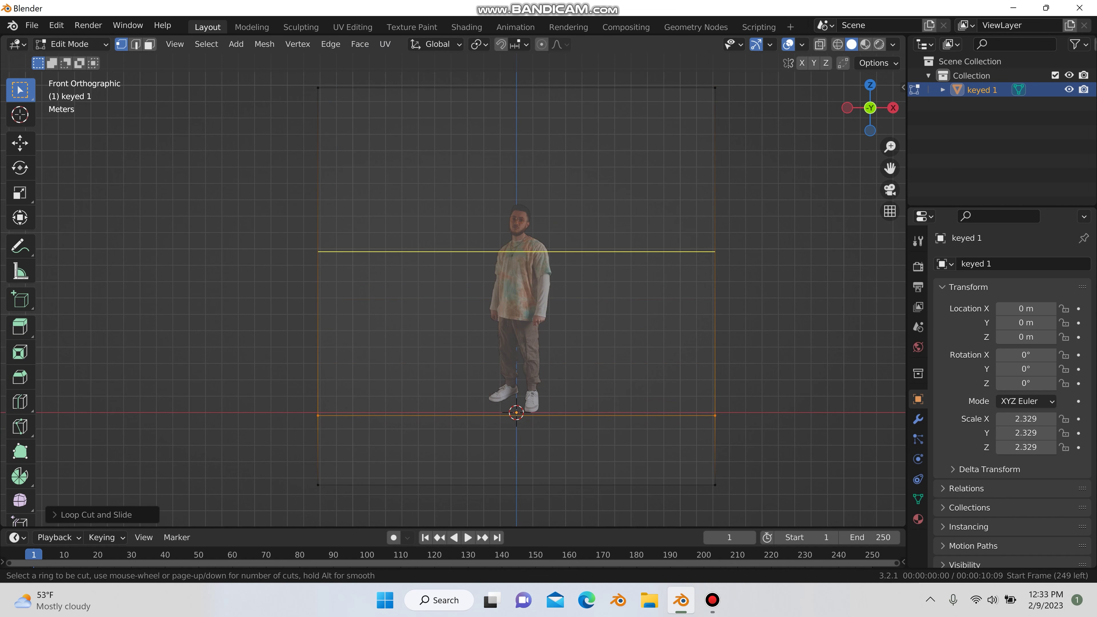
click(338, 73)
click(470, 116)
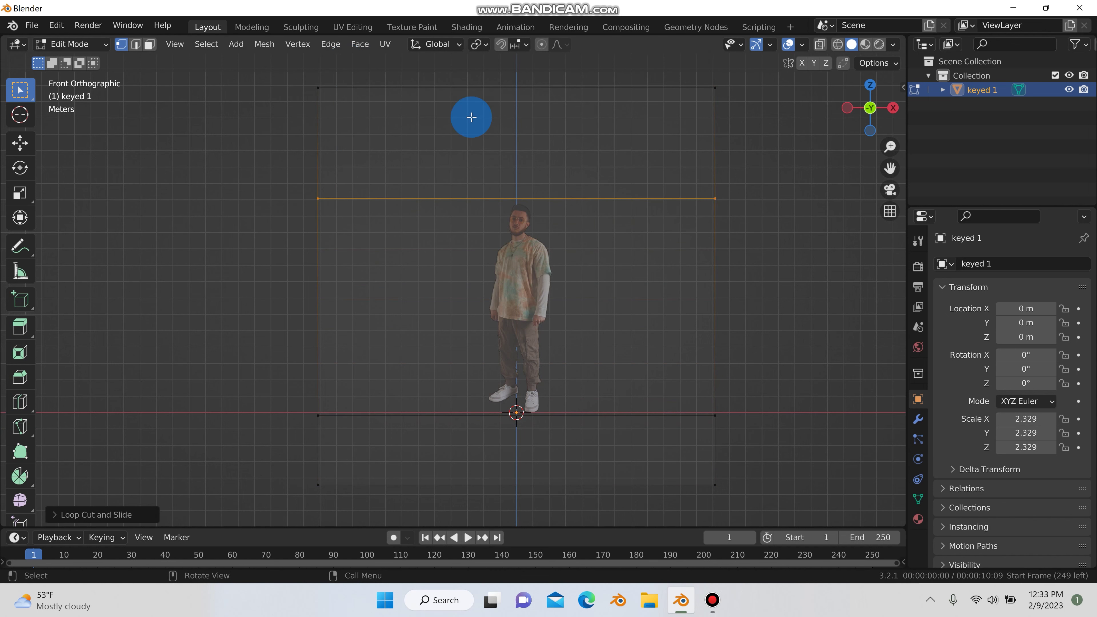
key(ctrl+r)
click(622, 99)
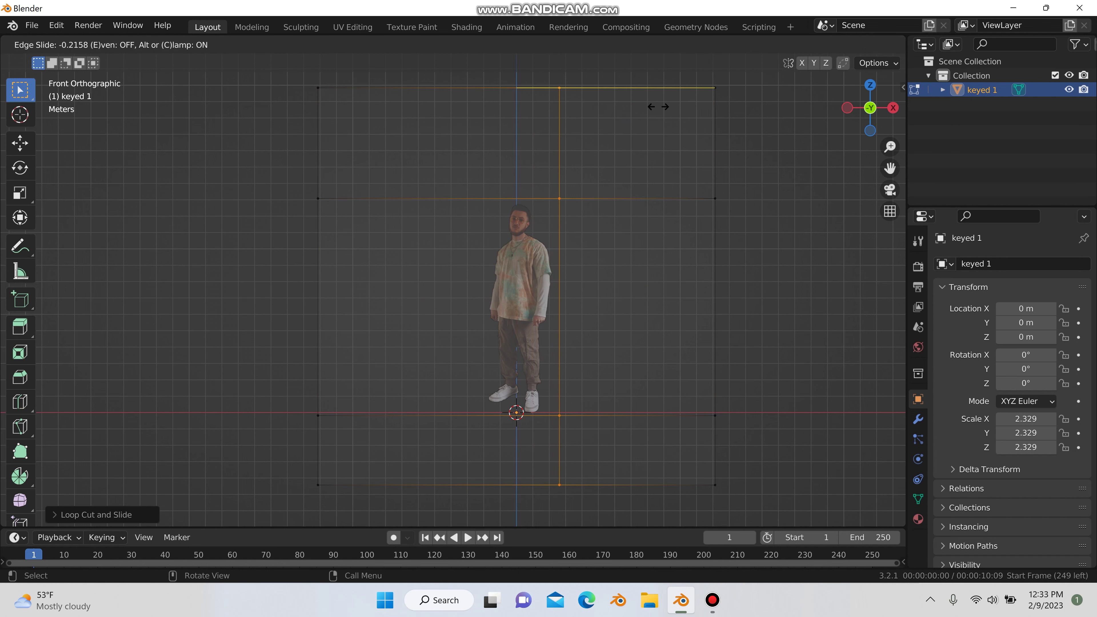
click(658, 106)
key(ctrl+r)
click(499, 87)
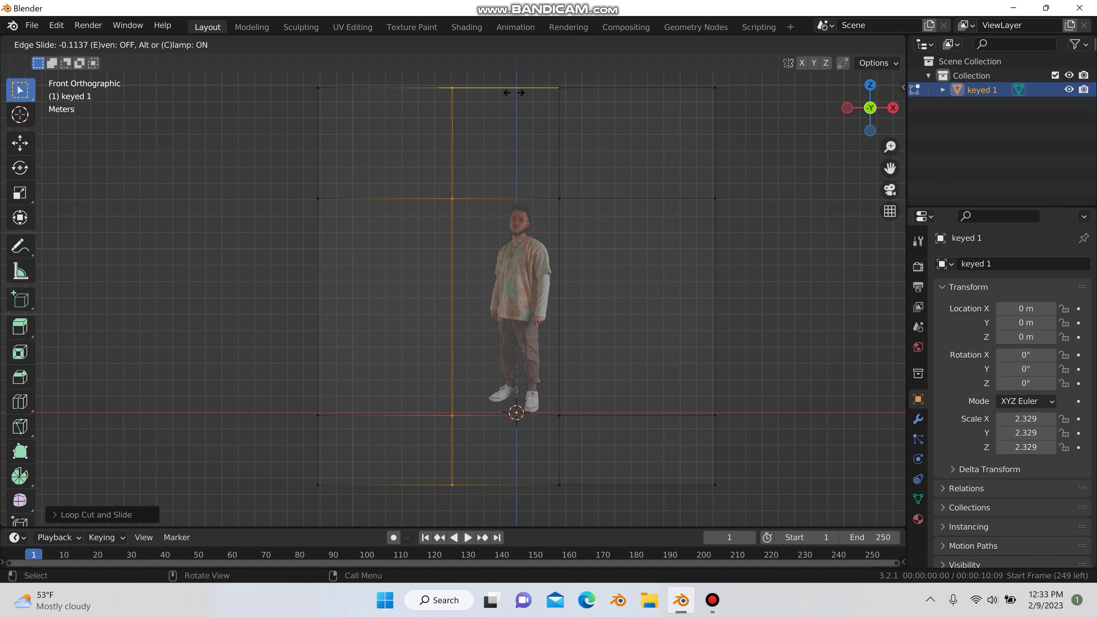
click(543, 98)
- Select the outer faces around the person and delete only those faces
click(280, 146)
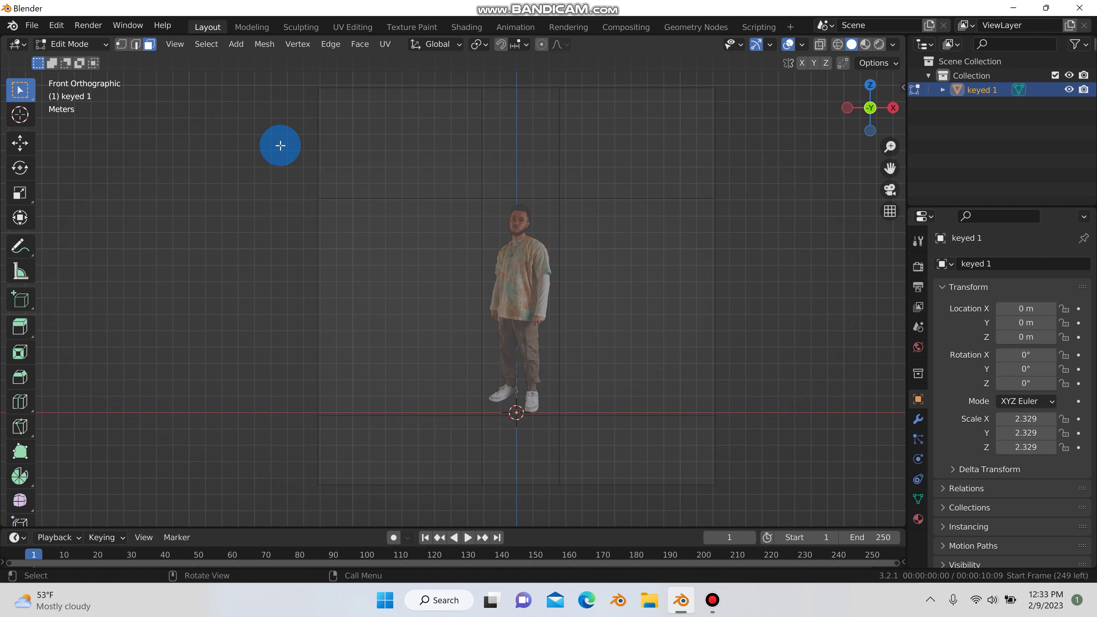
drag(269, 130, 775, 149)
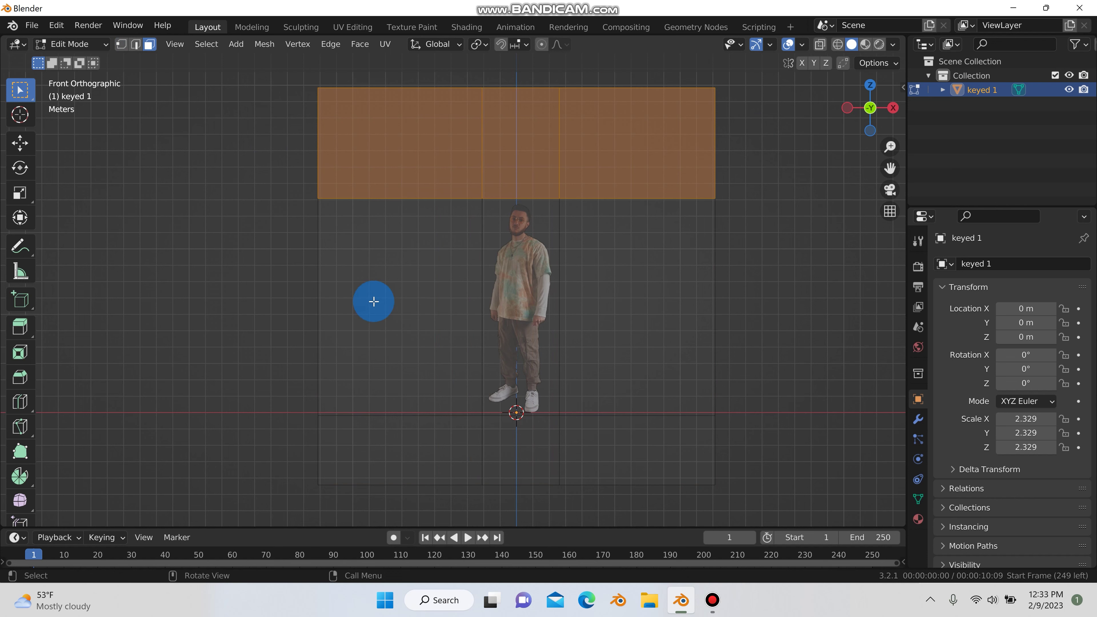
shift+click(374, 301)
shift+click(663, 298)
shift+click(643, 449)
shift+click(412, 481)
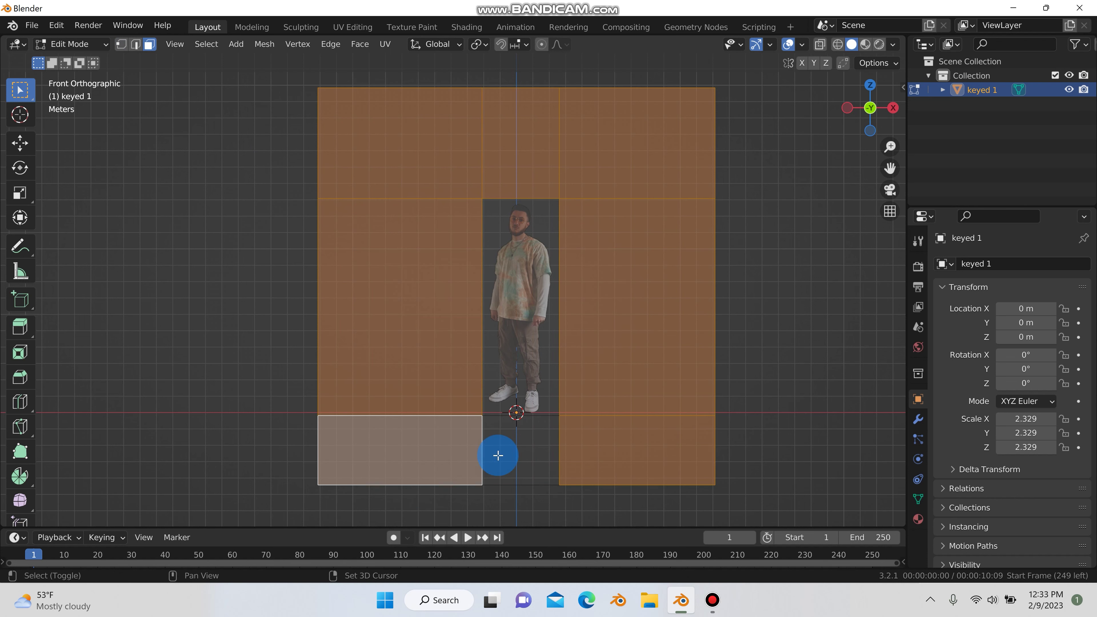
shift+click(498, 455)
key(x)
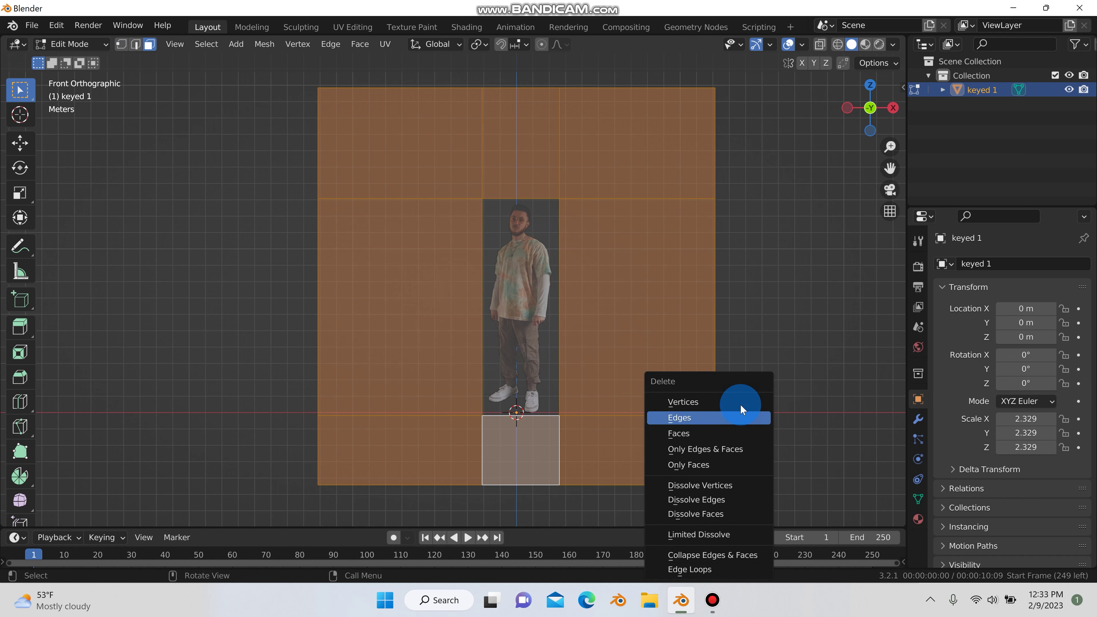
click(740, 402)
key(ctrl+z)
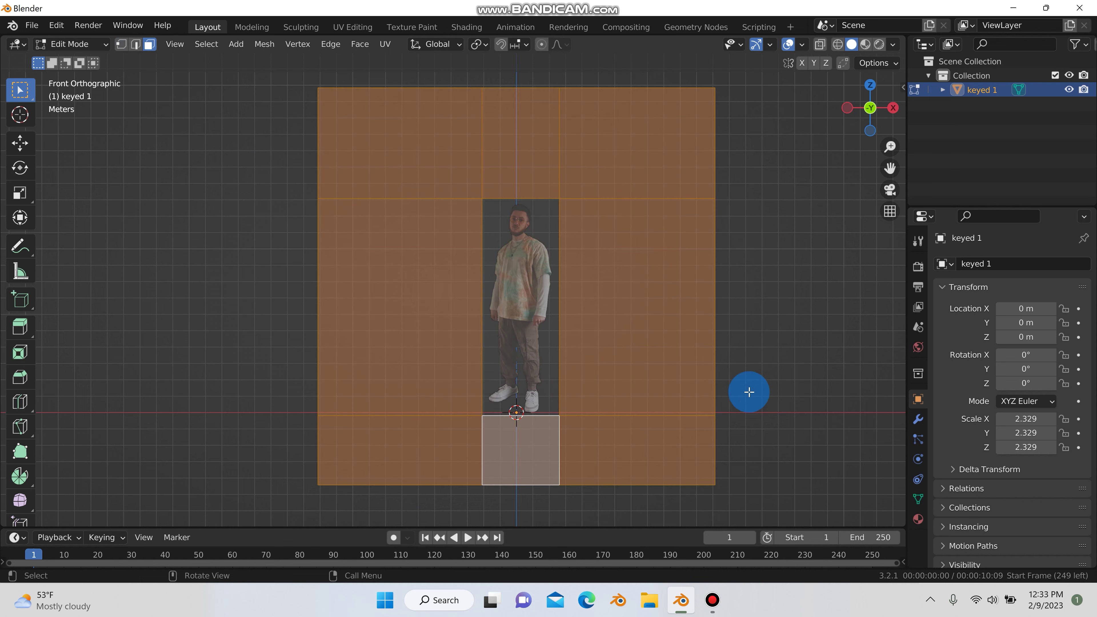
key(x)
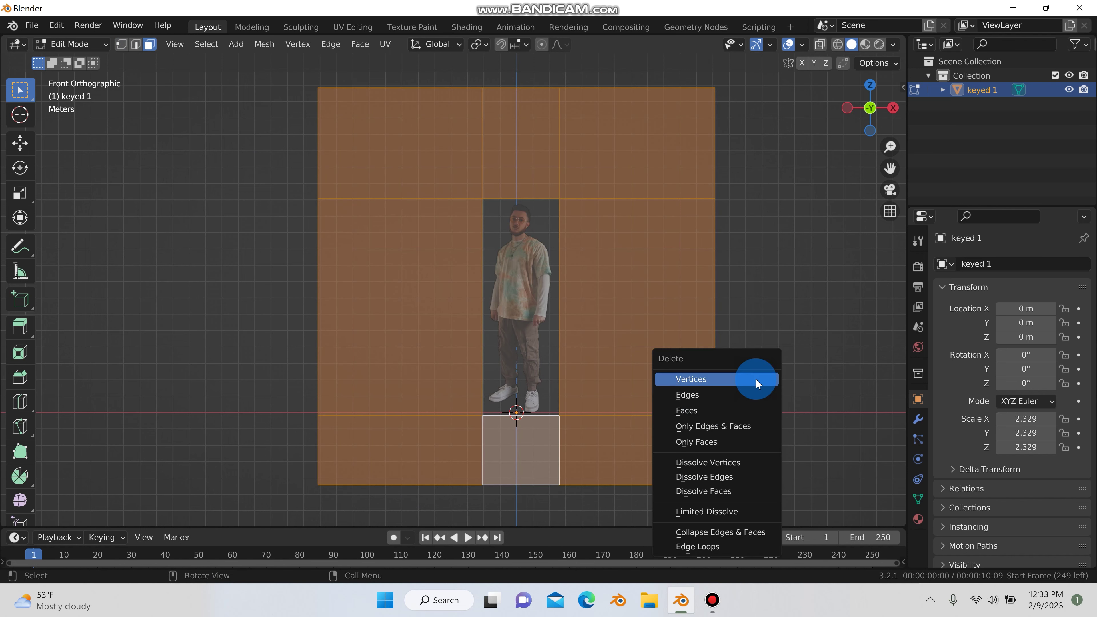
click(732, 410)
- Return to Object Mode, deselect the plane and orbit around the trimmed person
key(Tab)
scroll(561, 259, up, 3)
click(621, 212)
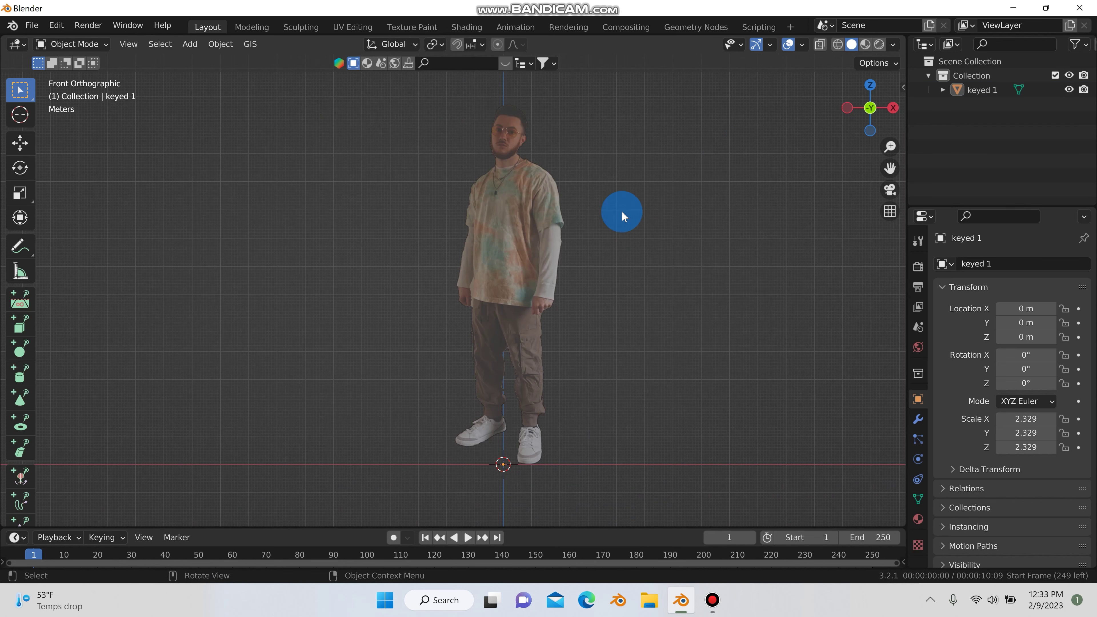
middle_drag(620, 217, 521, 276)
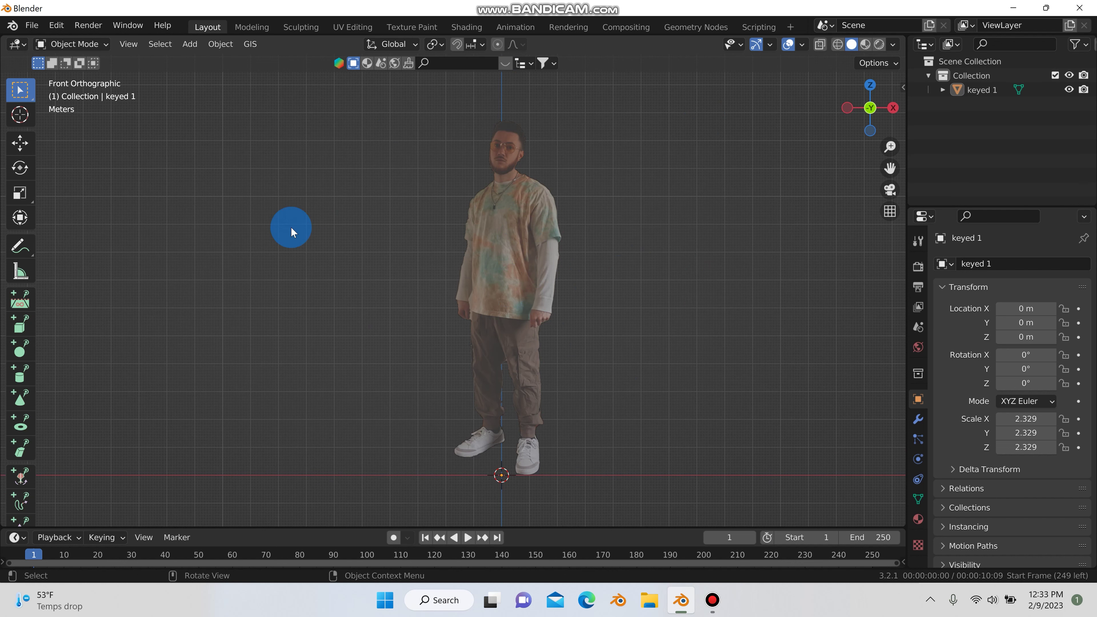
- Rename Collection to IAP and create a new Scene Collection child named Enviro
middle_drag(480, 296, 619, 316)
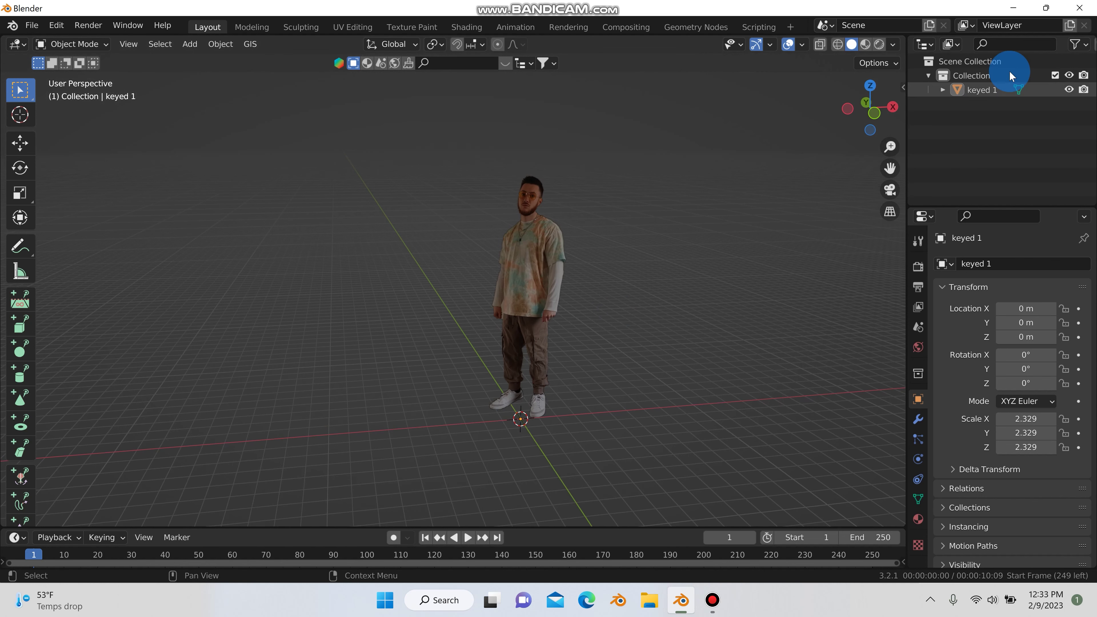
double_click(999, 75)
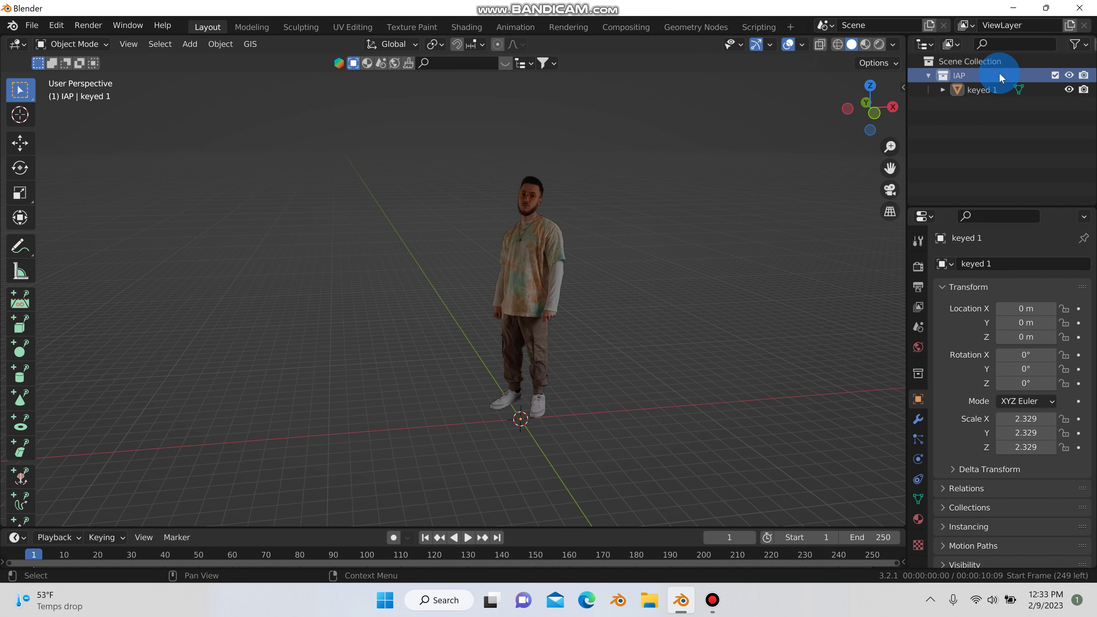
click(948, 107)
right_click(980, 135)
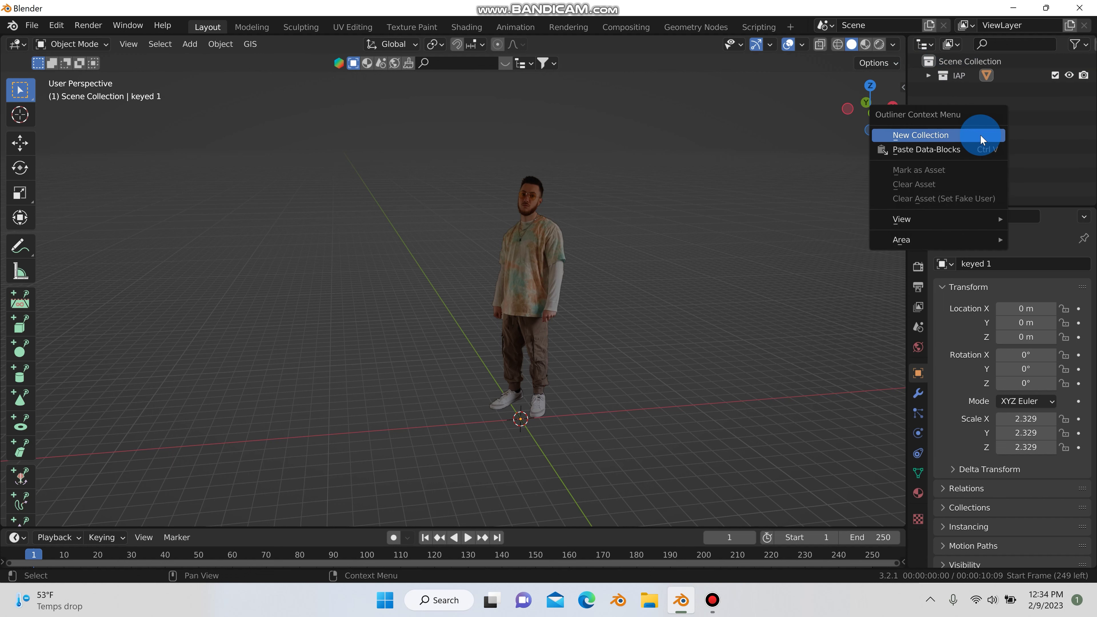
click(980, 135)
double_click(989, 89)
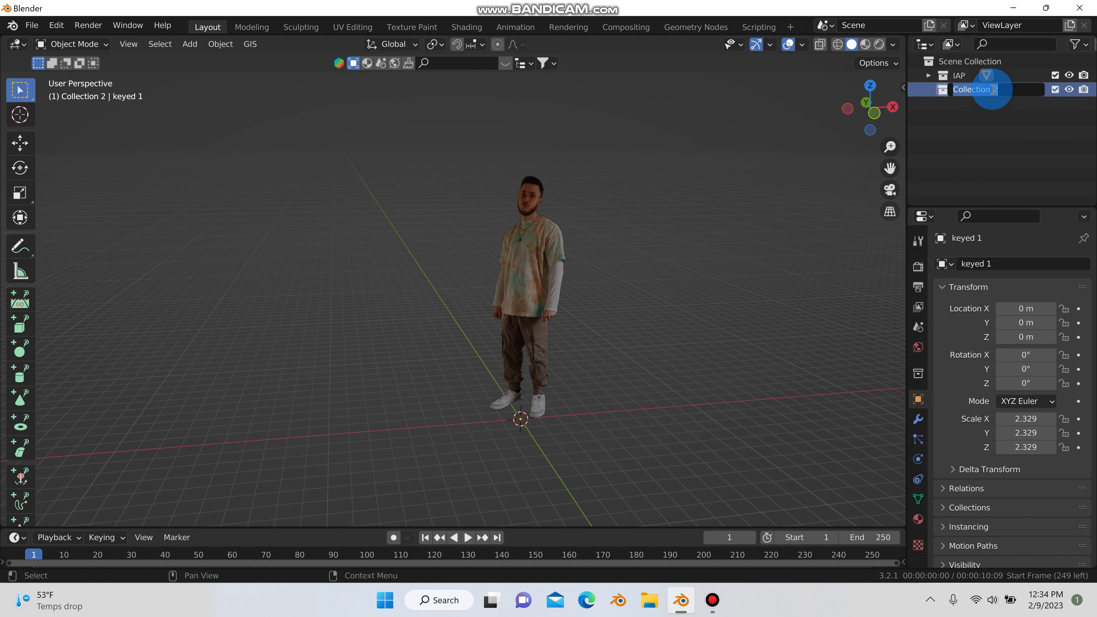
text(Enviro)
key(Return)
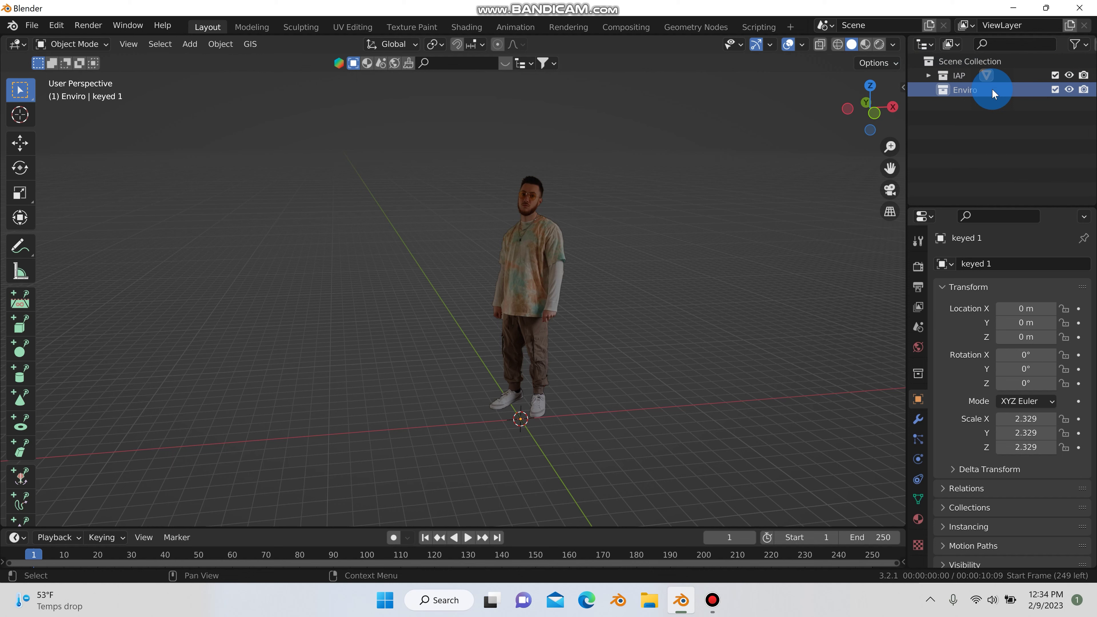
key(shift+a)
- Add a floor Plane scaled to 15.484 in Enviro, then select the keyed 1 plane
mouse_move(429, 53)
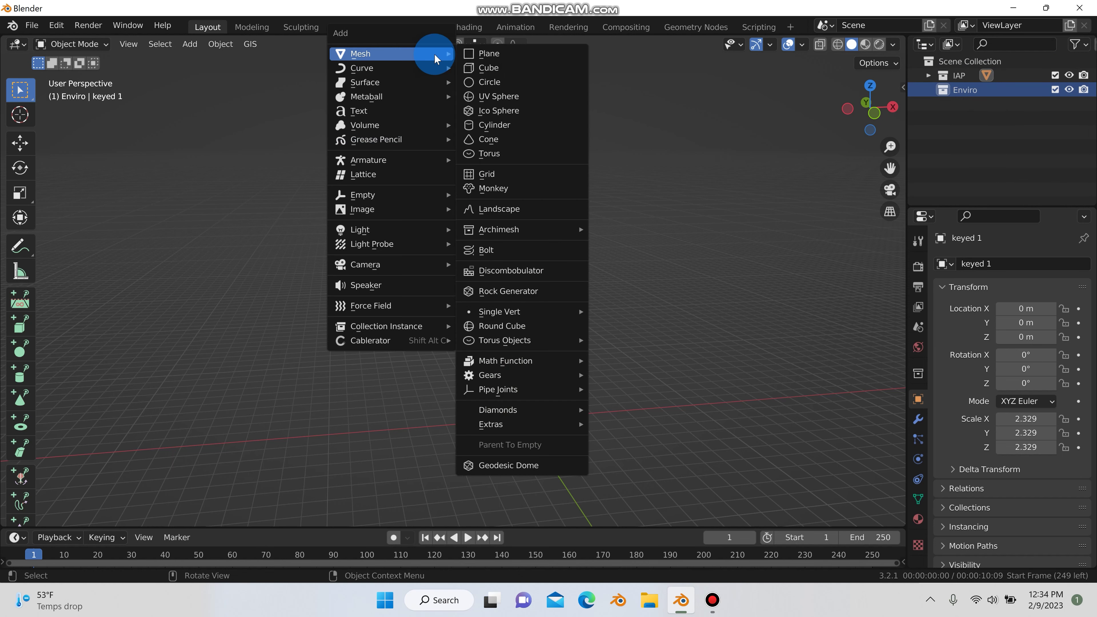
click(483, 59)
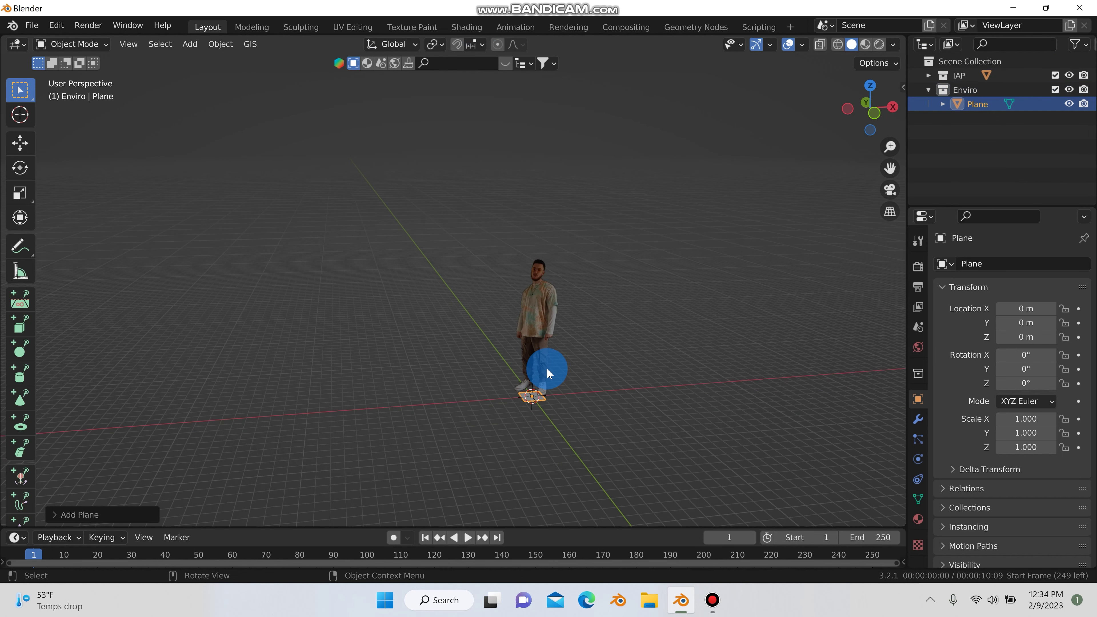
key(s)
click(147, 502)
click(395, 333)
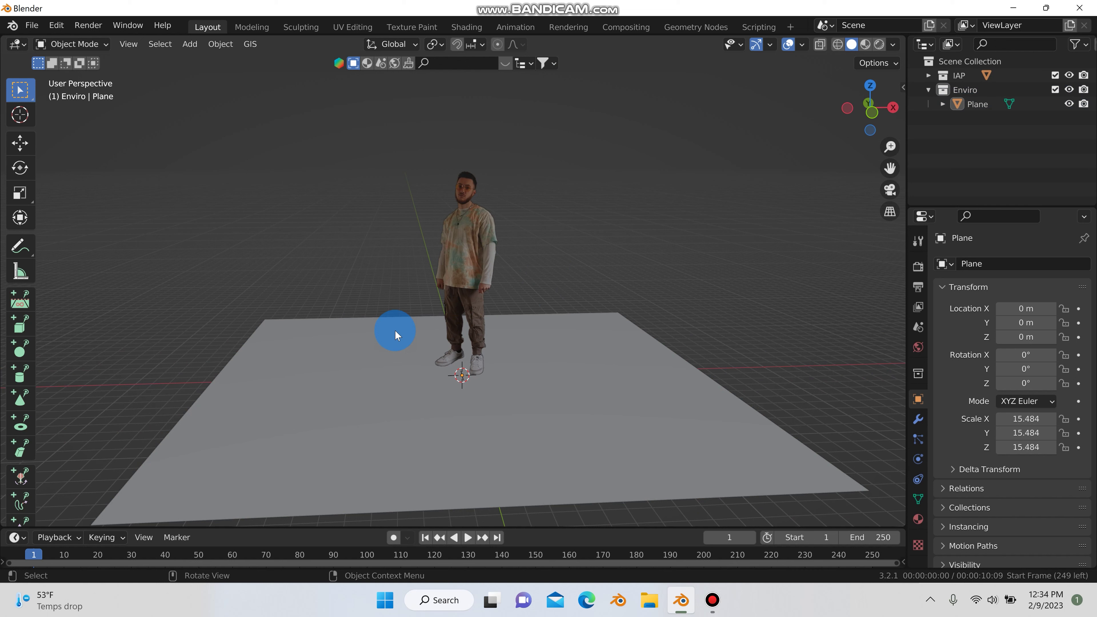
click(564, 159)
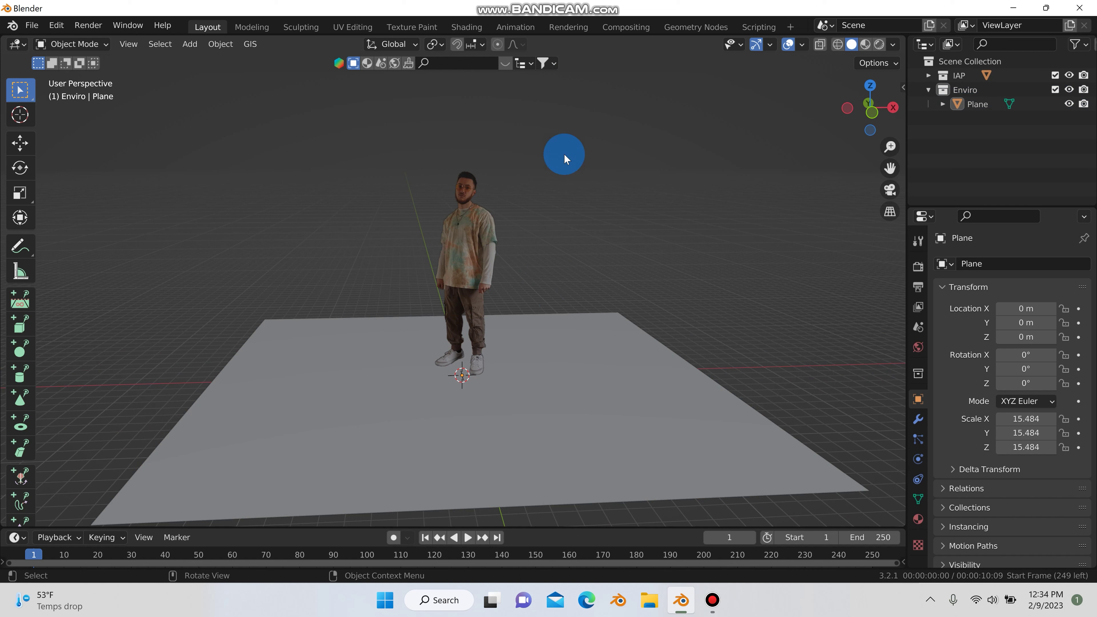
click(466, 238)
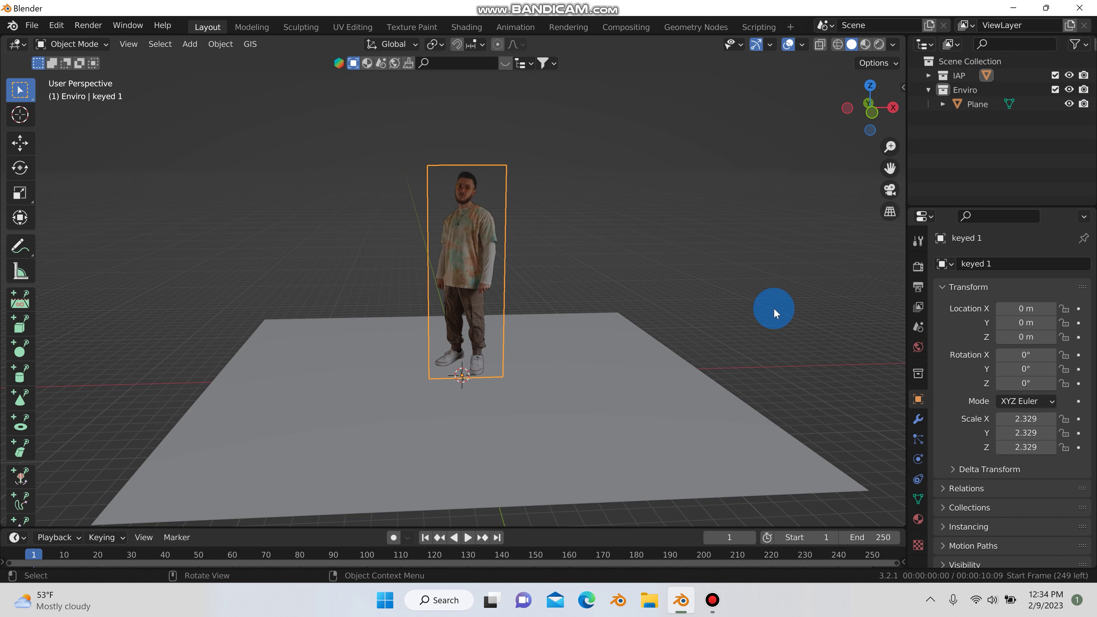
- Set the person's material Blend Mode and Shadow Mode to Alpha Hashed, then switch to Material Preview
click(919, 520)
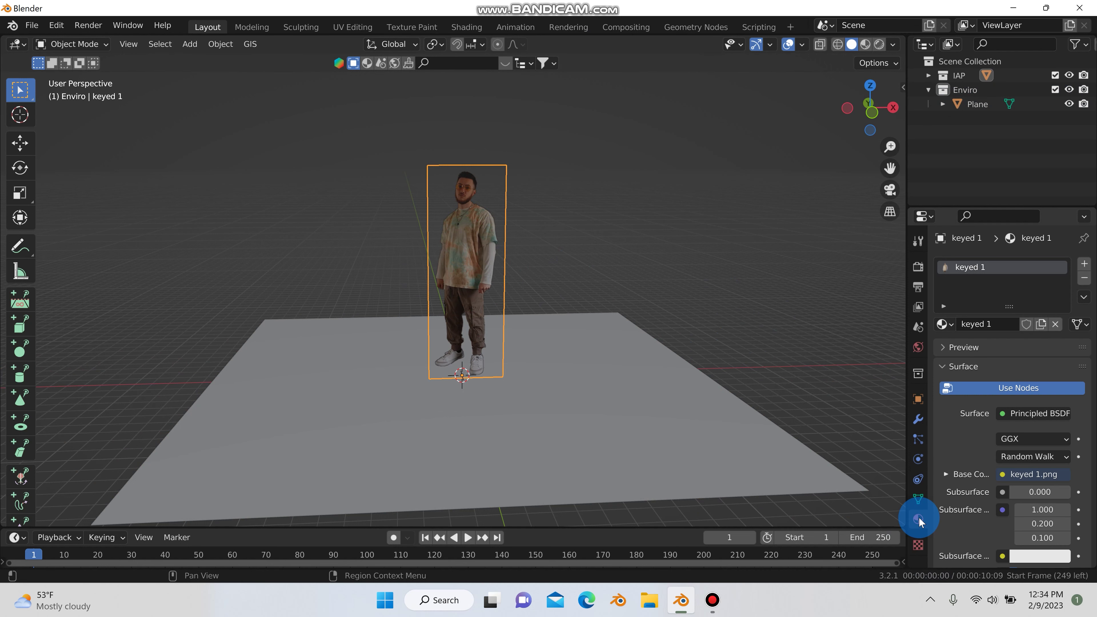
scroll(980, 451, down, 6)
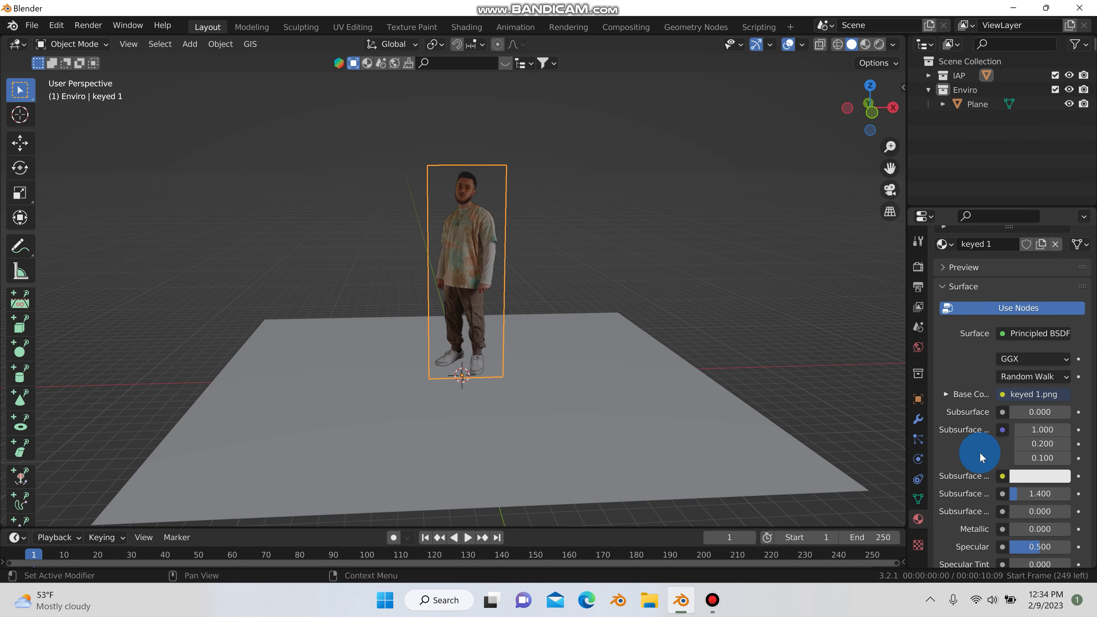
scroll(978, 460, down, 1)
drag(1024, 480, 1062, 480)
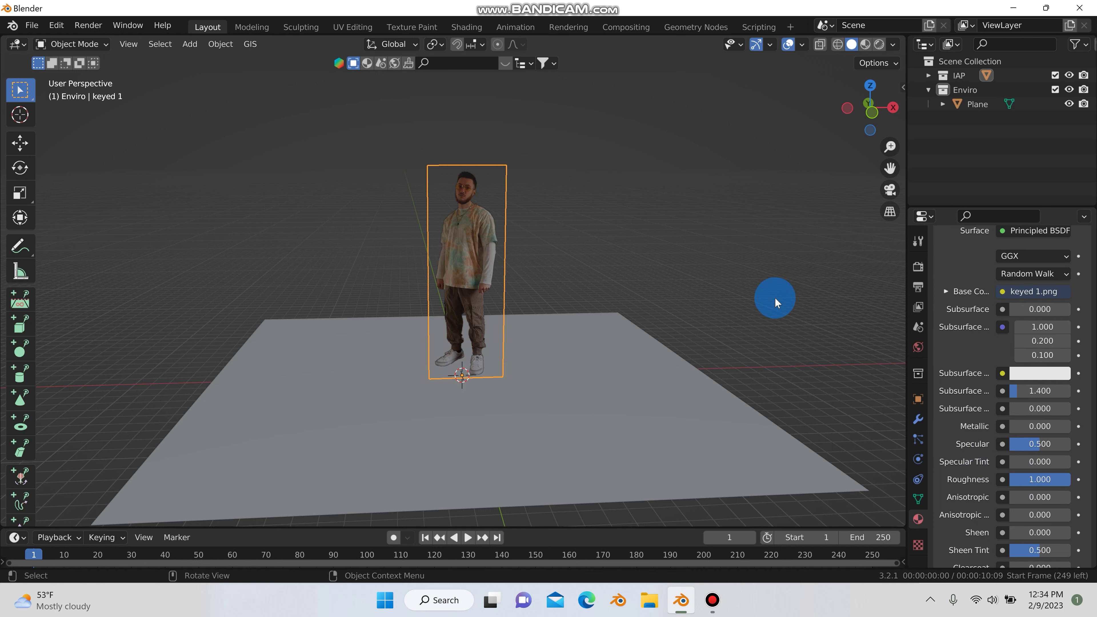
scroll(775, 301, down, 1)
scroll(972, 458, down, 10)
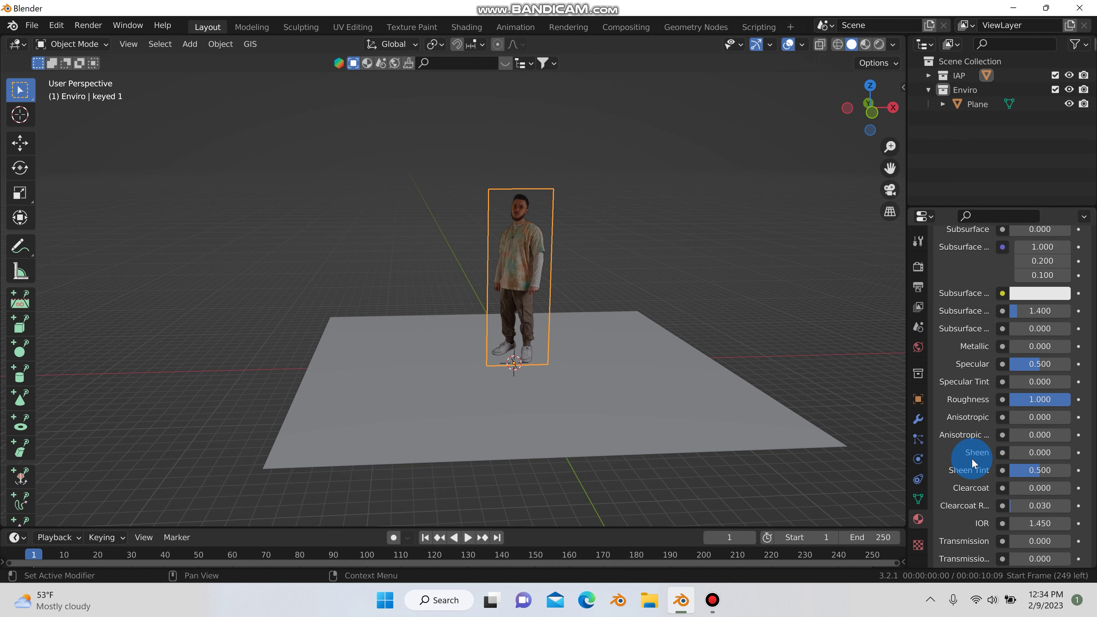
scroll(974, 454, down, 3)
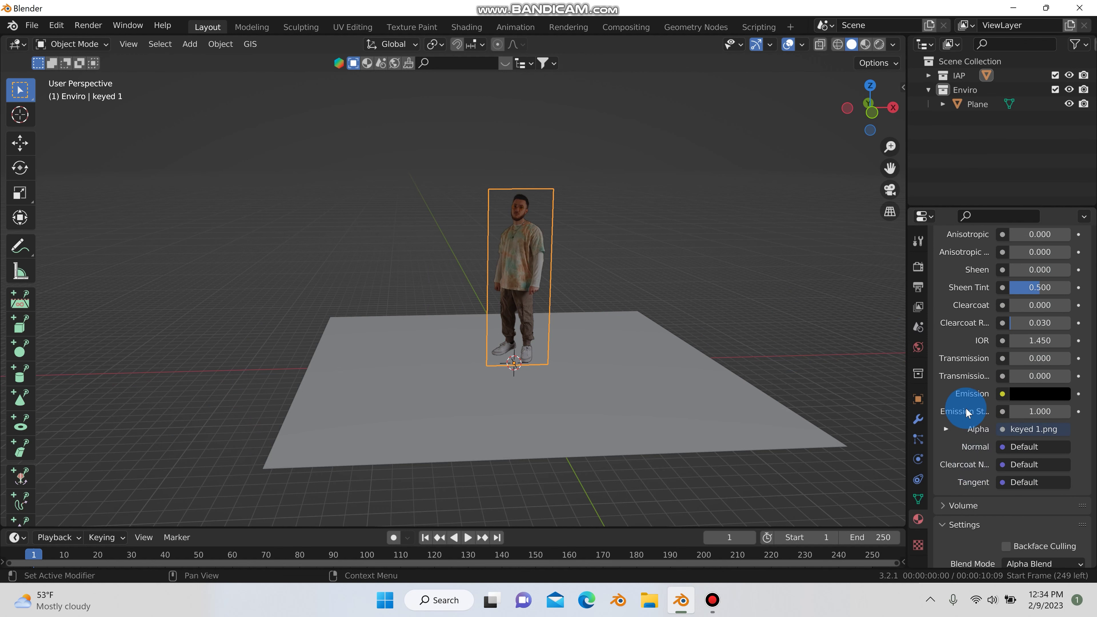
scroll(970, 414, down, 7)
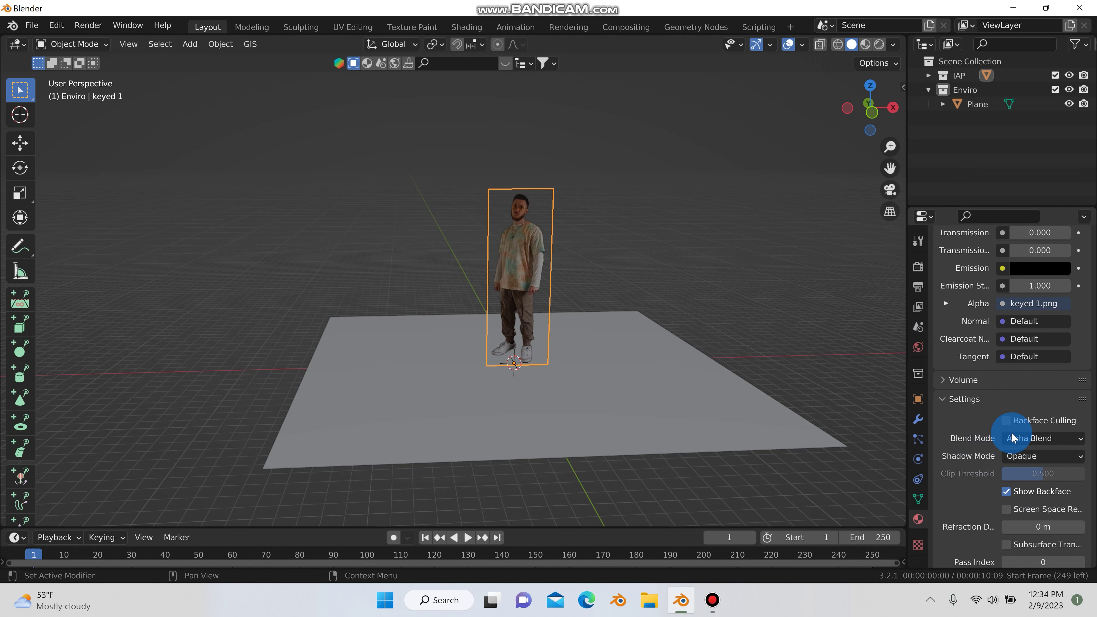
click(1036, 438)
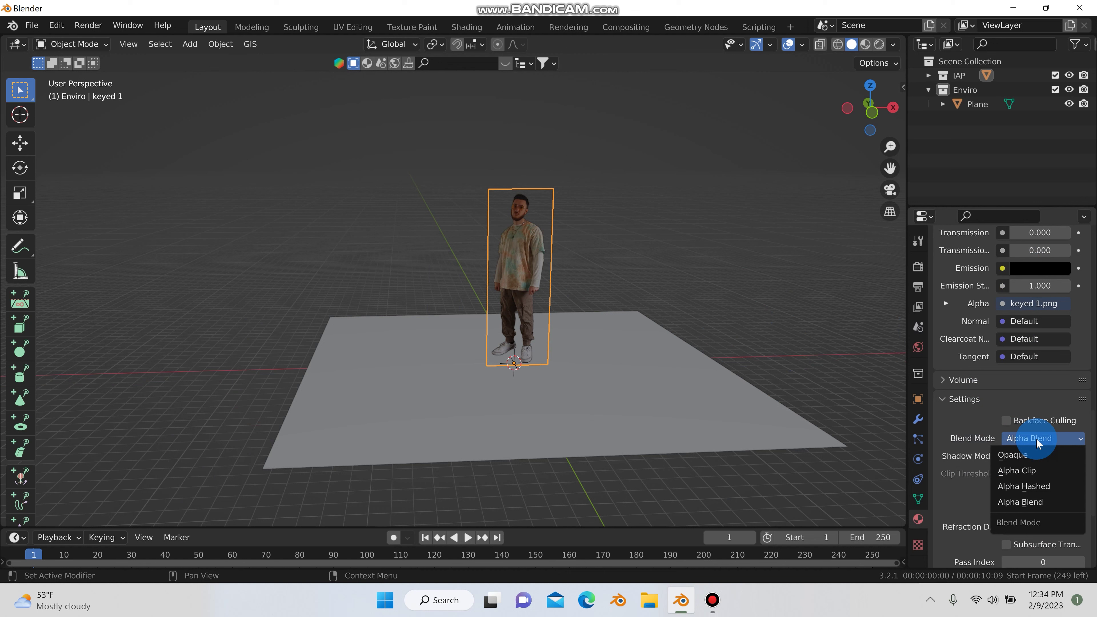
click(1048, 488)
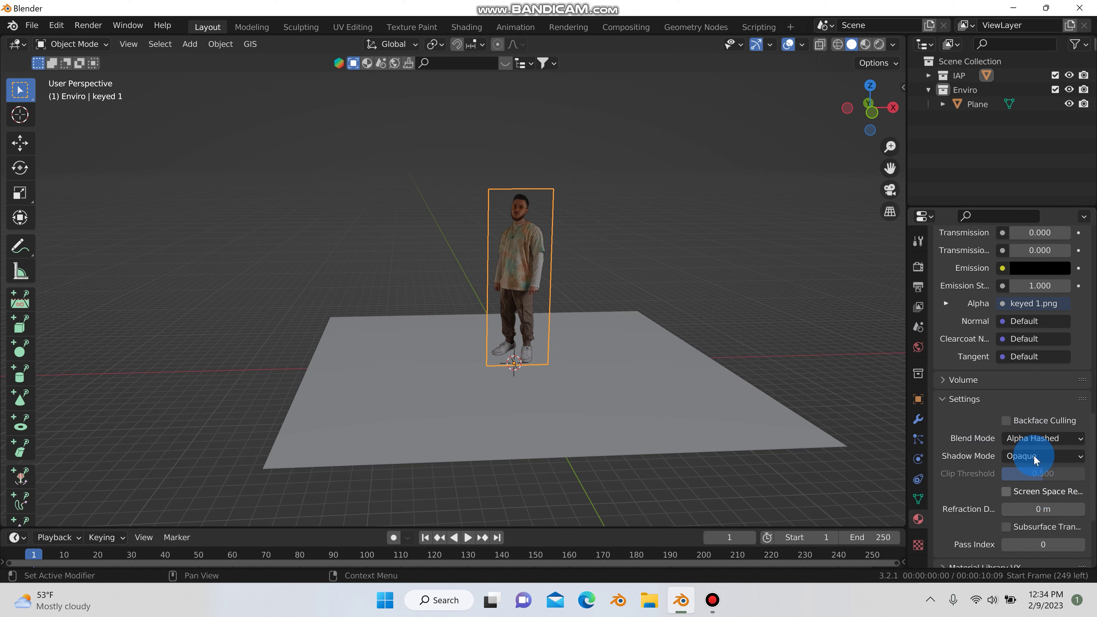
click(1052, 457)
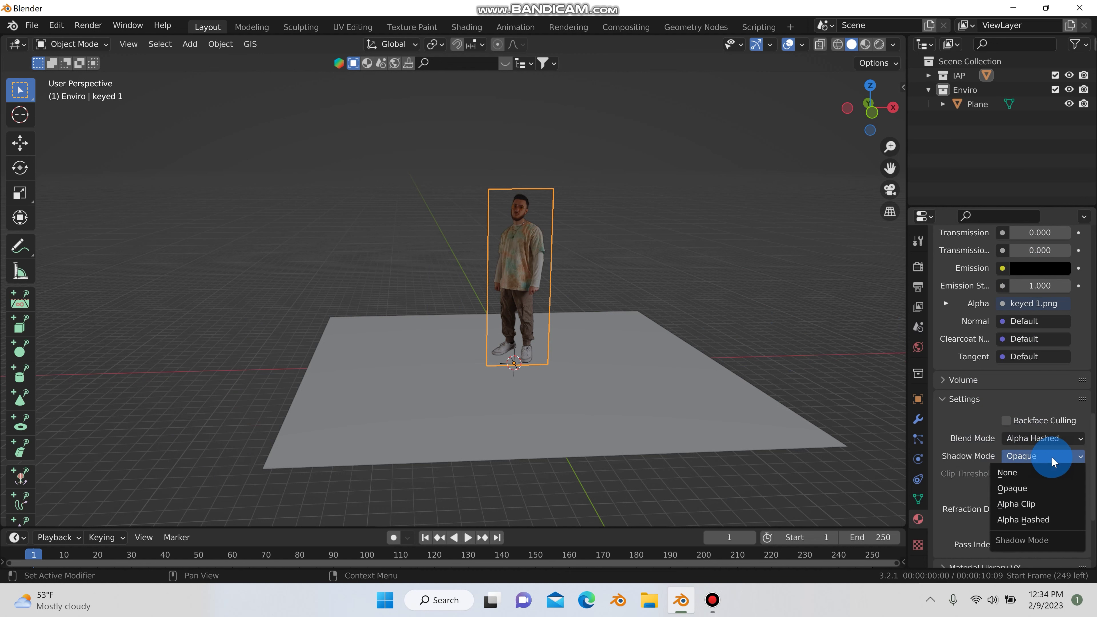
click(1034, 521)
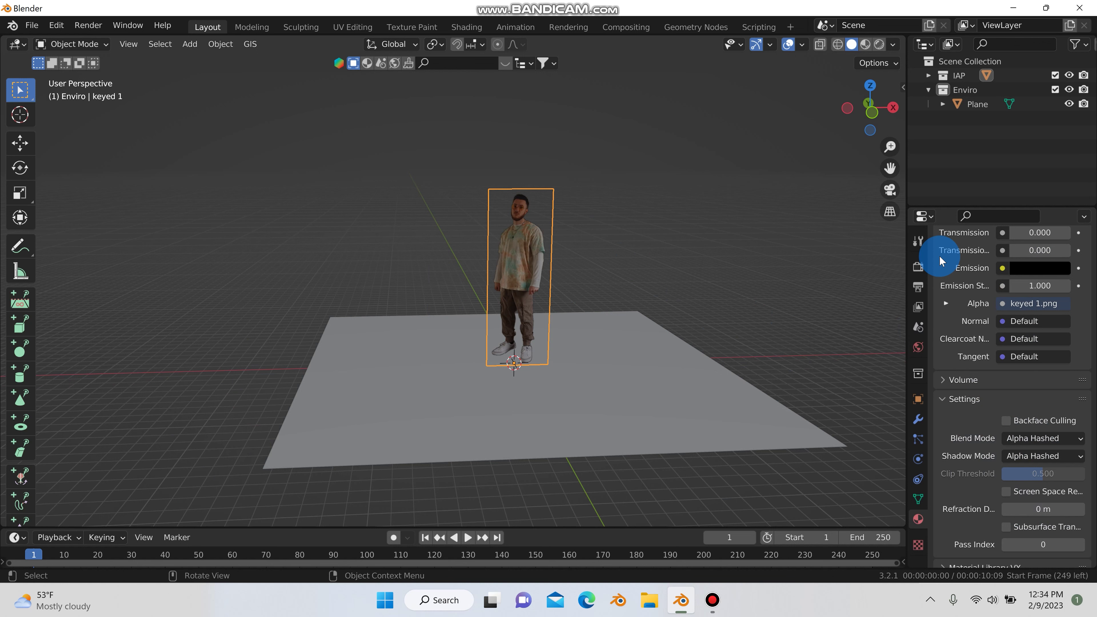
click(863, 47)
- Enable Ambient Occlusion and Screen Space Reflections in the render settings
click(918, 268)
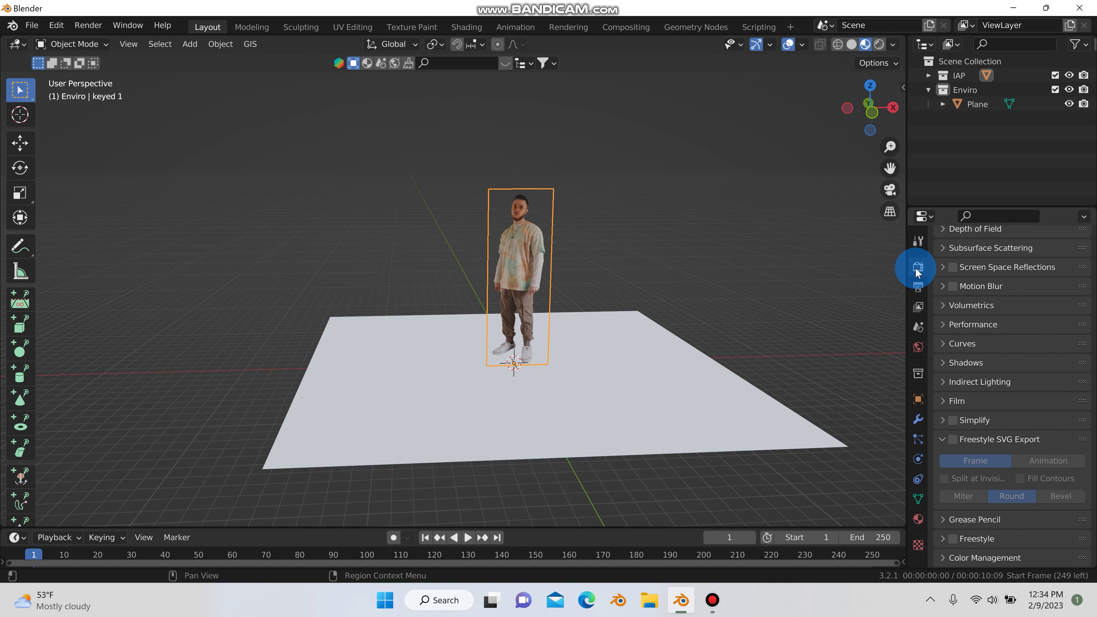
scroll(958, 298, up, 5)
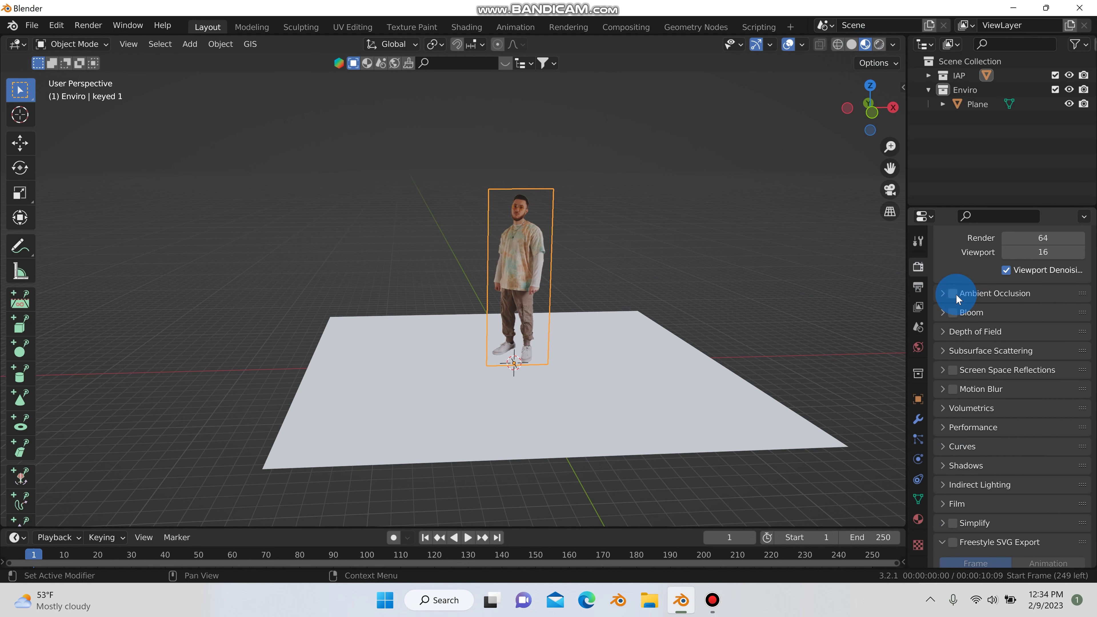
click(952, 294)
click(953, 370)
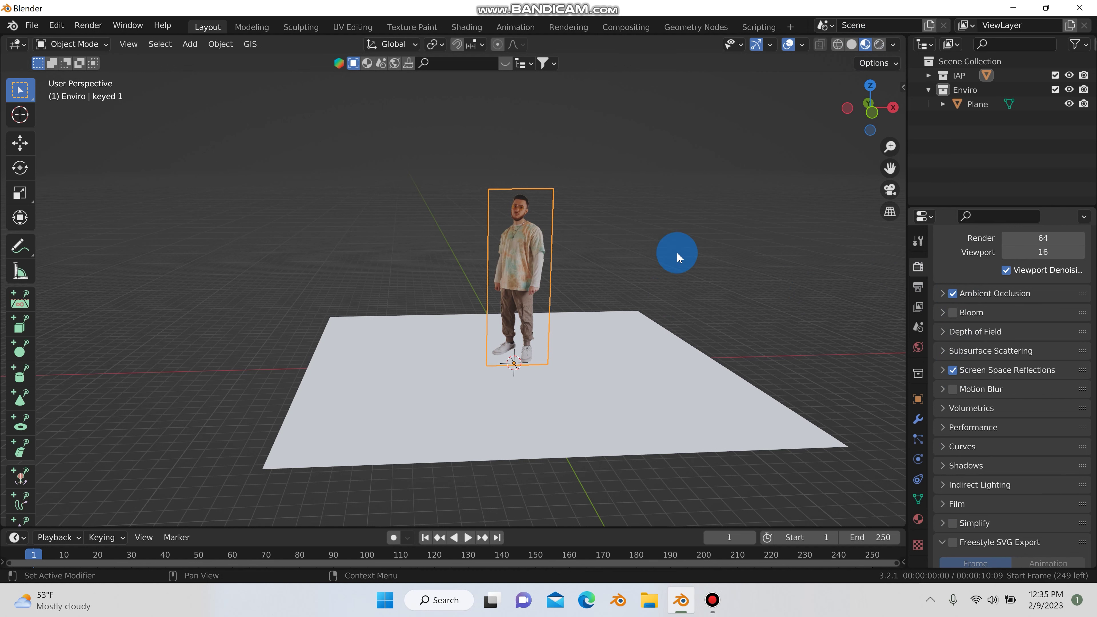
- Give the floor Plane a new material with lowered Roughness and Metallic 1.000
click(622, 368)
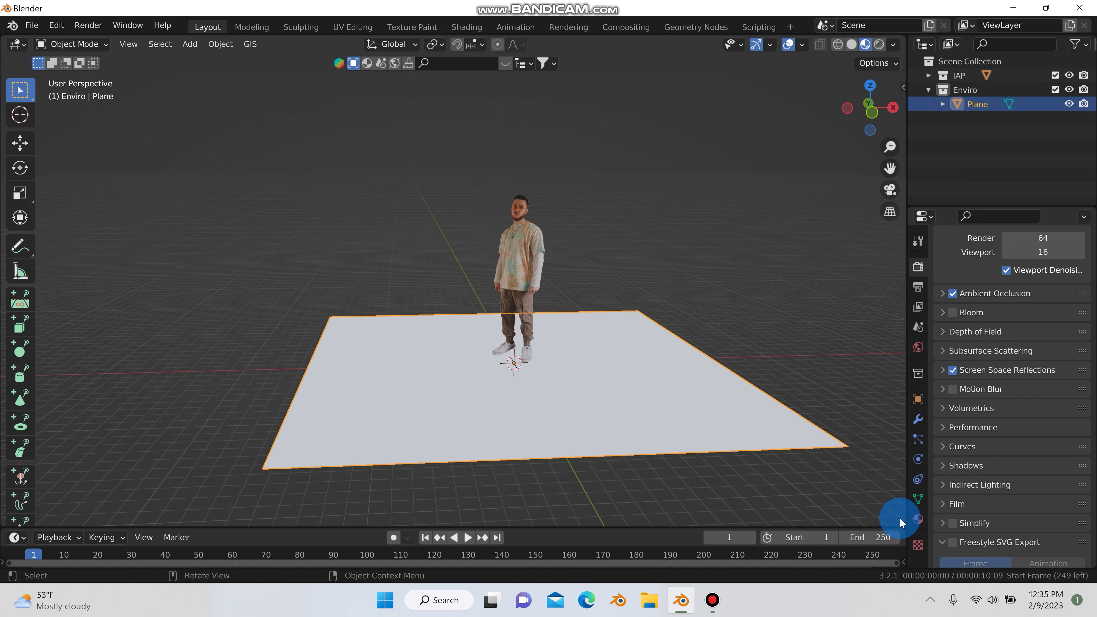
click(915, 523)
click(999, 324)
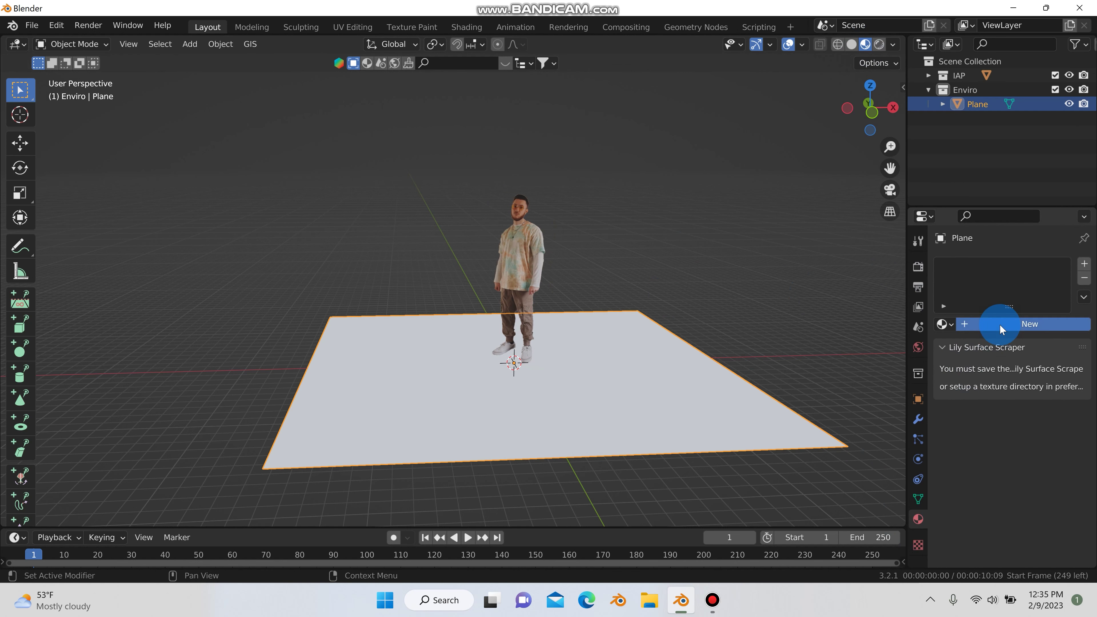
scroll(975, 457, down, 6)
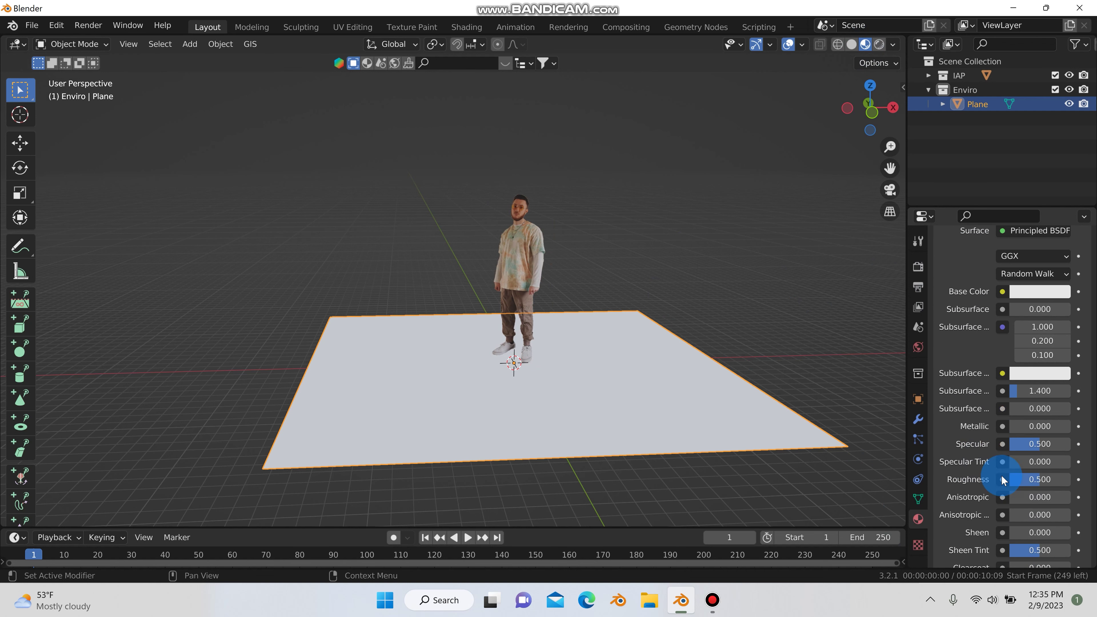
drag(1040, 479, 1032, 479)
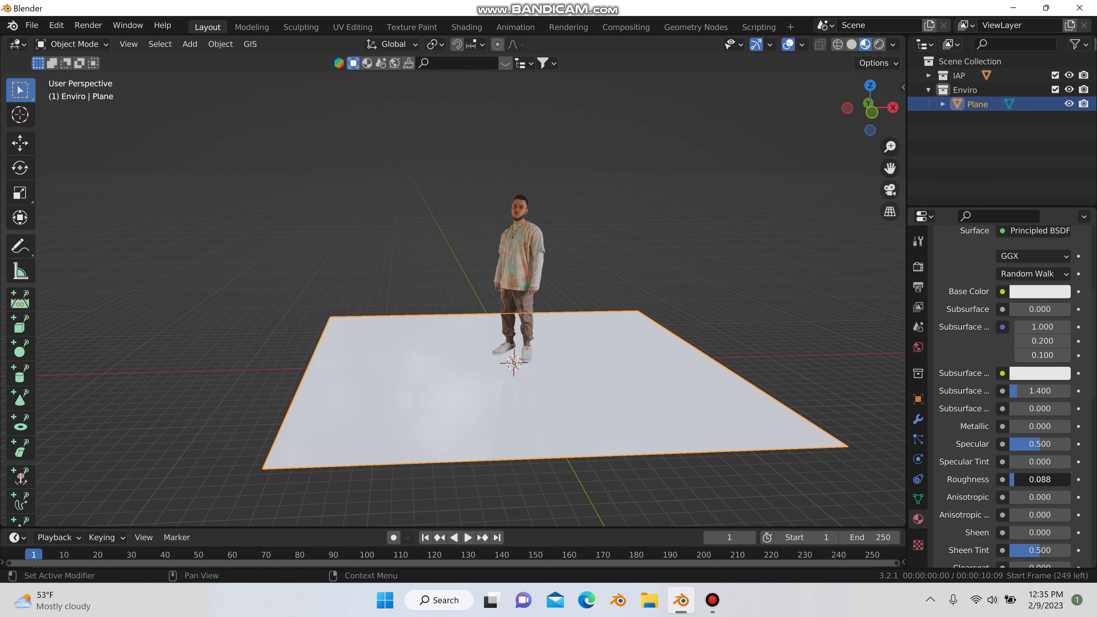
click(1019, 429)
text(1)
key(Return)
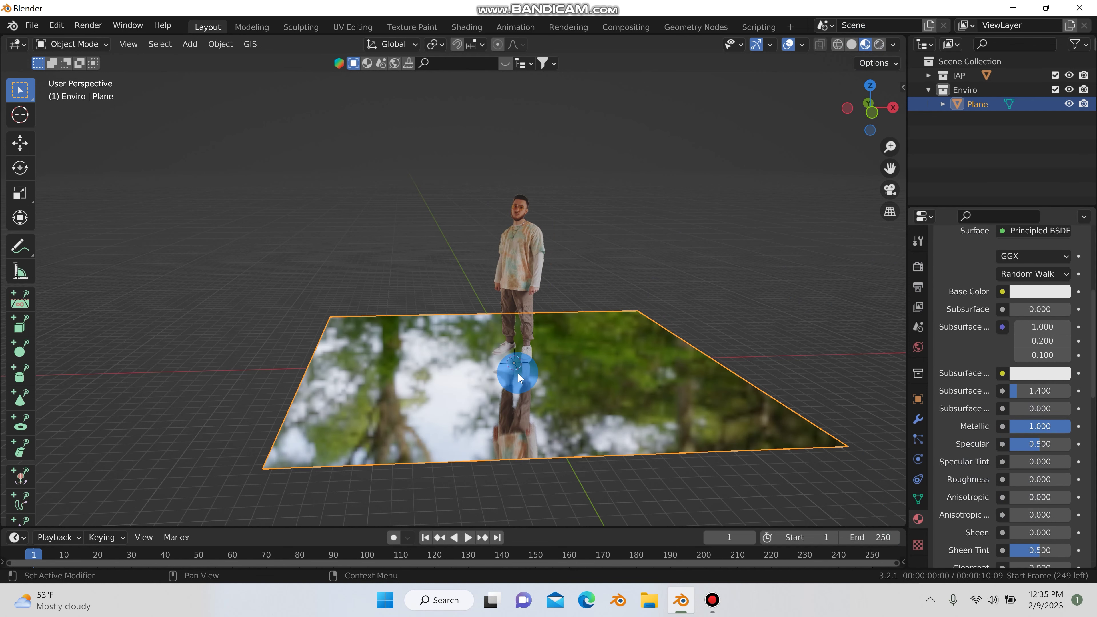
- Orbit to view across the mirror floor and select the keyed person's material
click(518, 387)
middle_drag(518, 388, 551, 355)
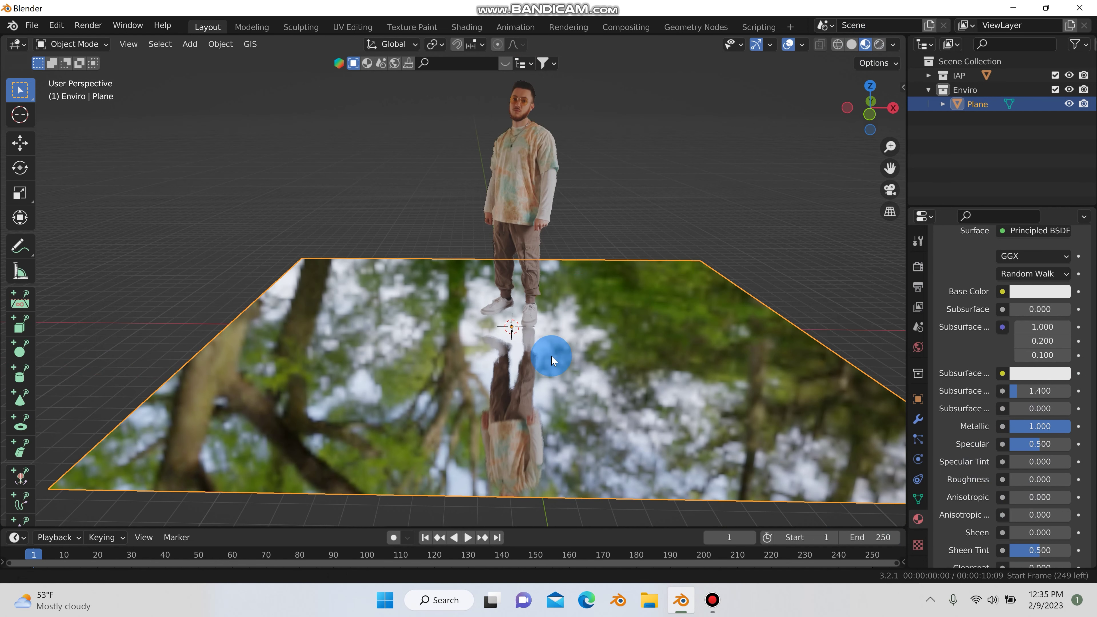
click(528, 189)
click(959, 458)
scroll(959, 462, down, 15)
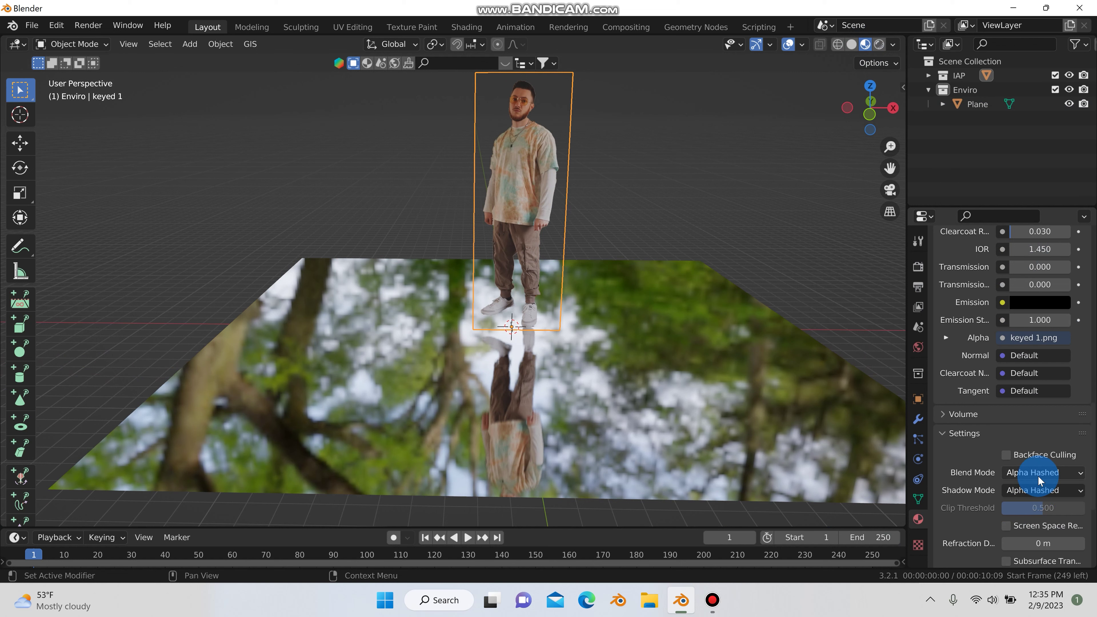
- Switch the person's Blend Mode to Alpha Blend, then back to Alpha Hashed
click(1038, 474)
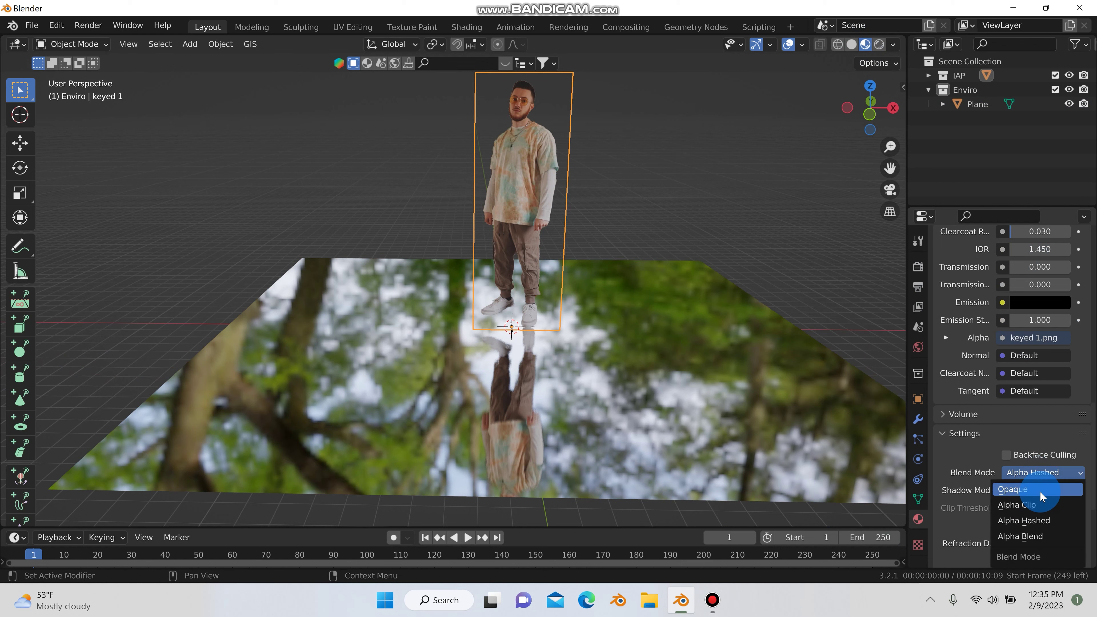
click(1036, 534)
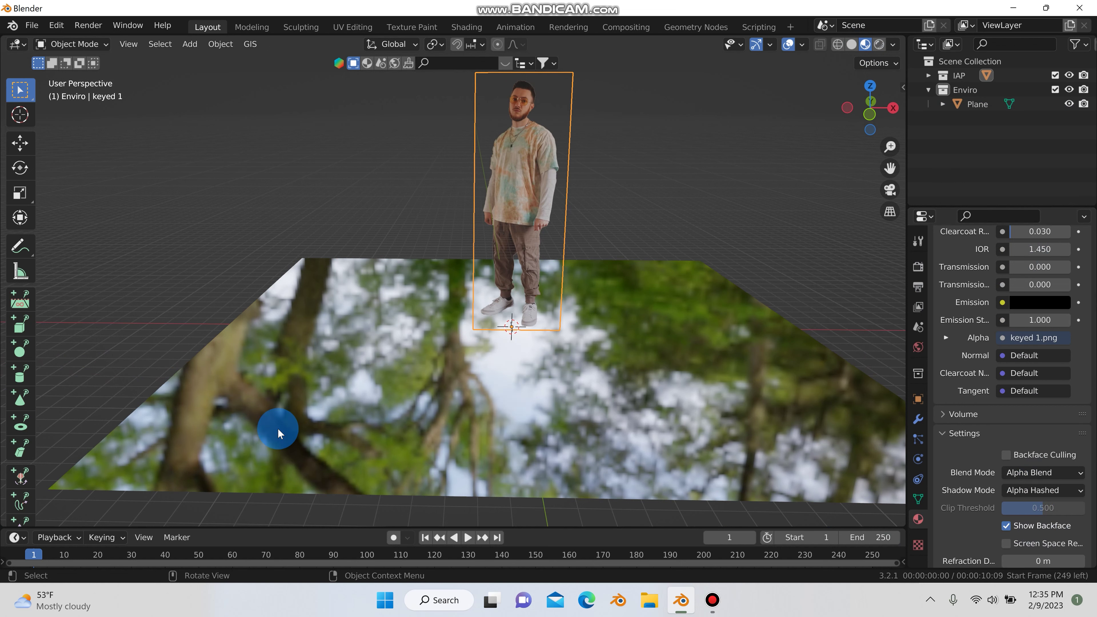
click(1034, 475)
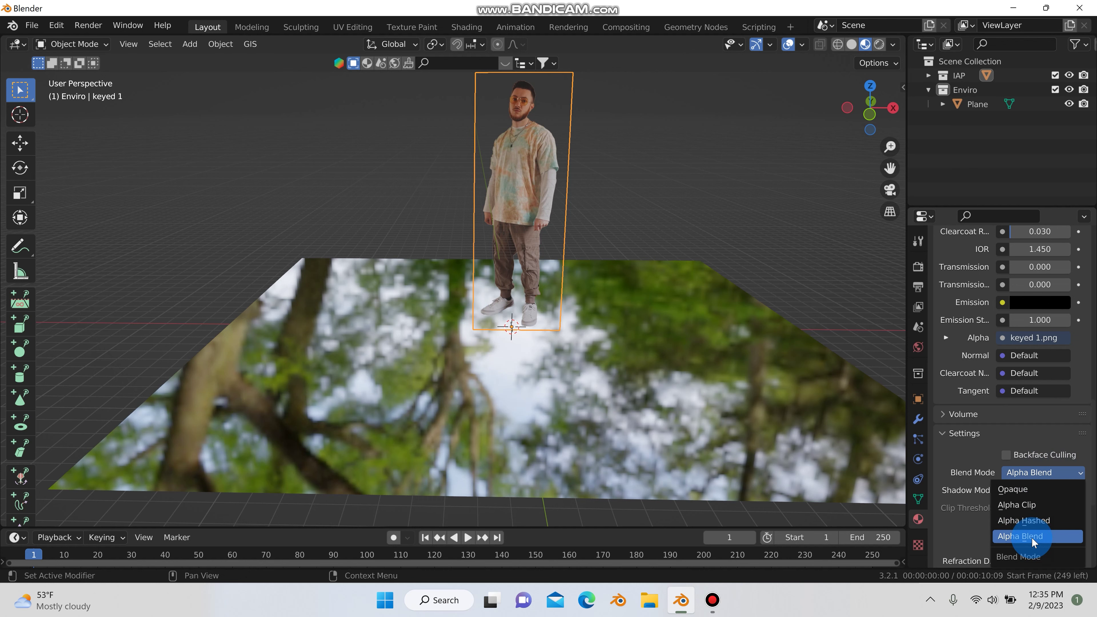
click(1005, 486)
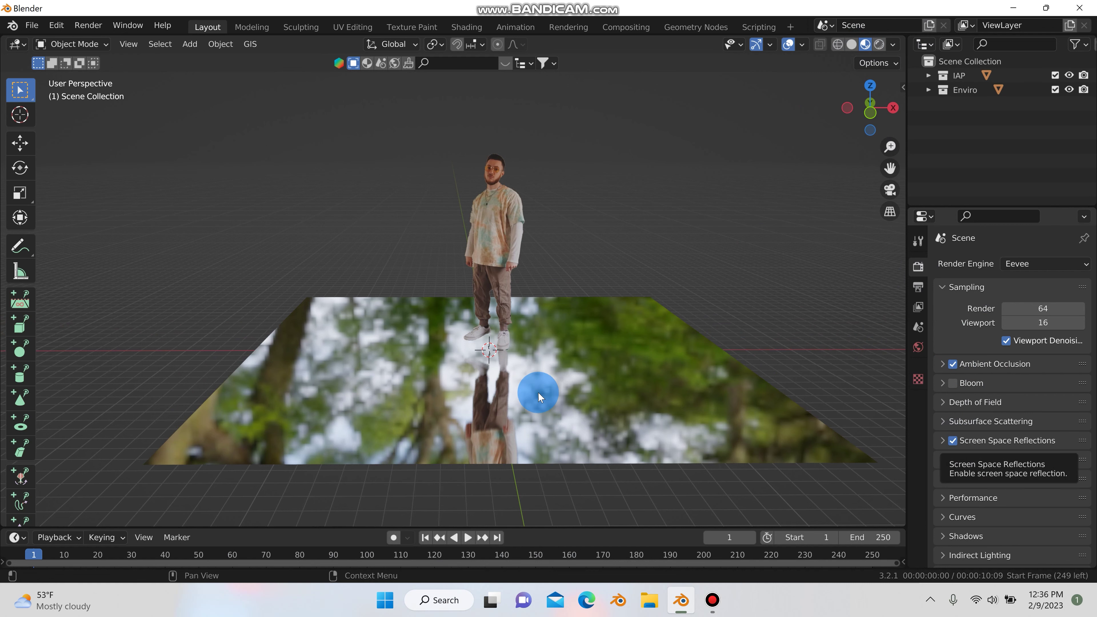
- Select the floor plane
scroll(532, 183, up, 6)
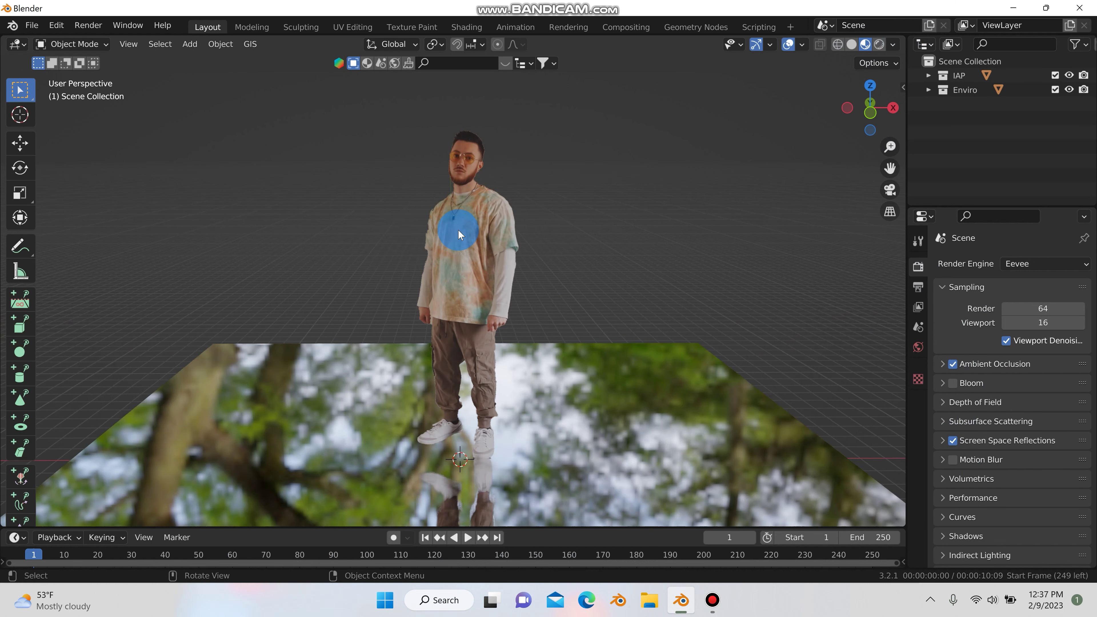
scroll(473, 226, down, 6)
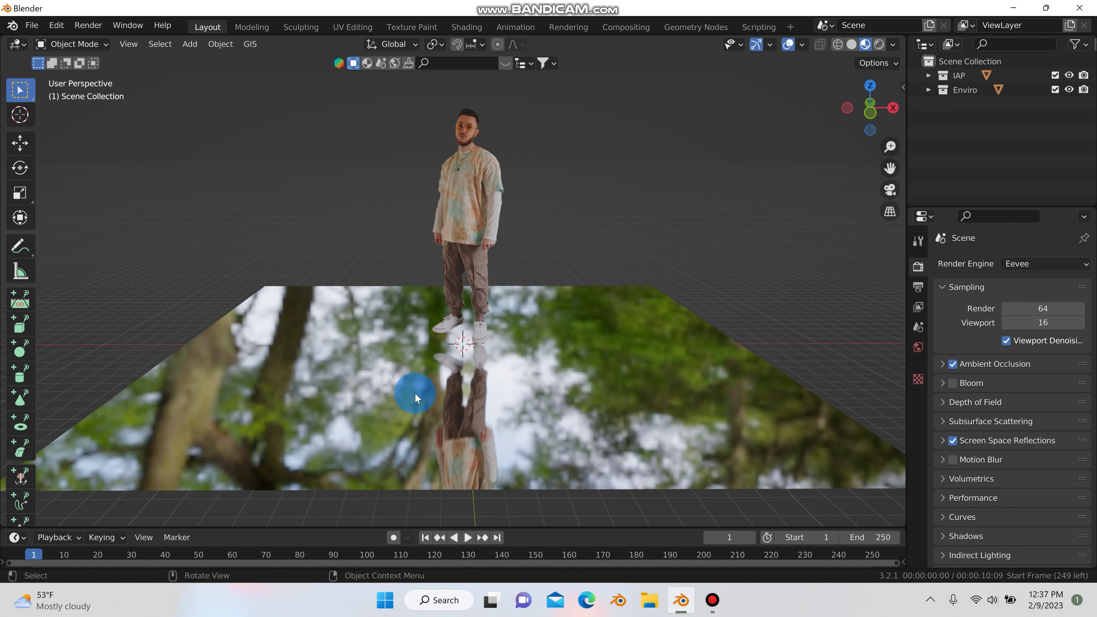
click(811, 391)
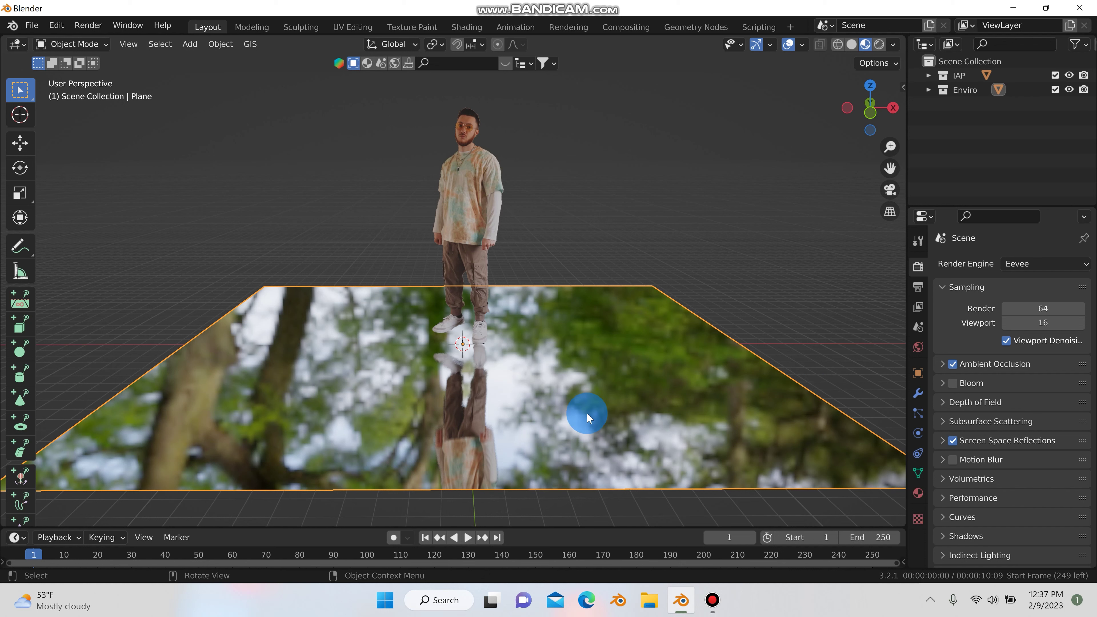
- Set the floor material's Roughness to 0.340 to blur its reflections
click(919, 493)
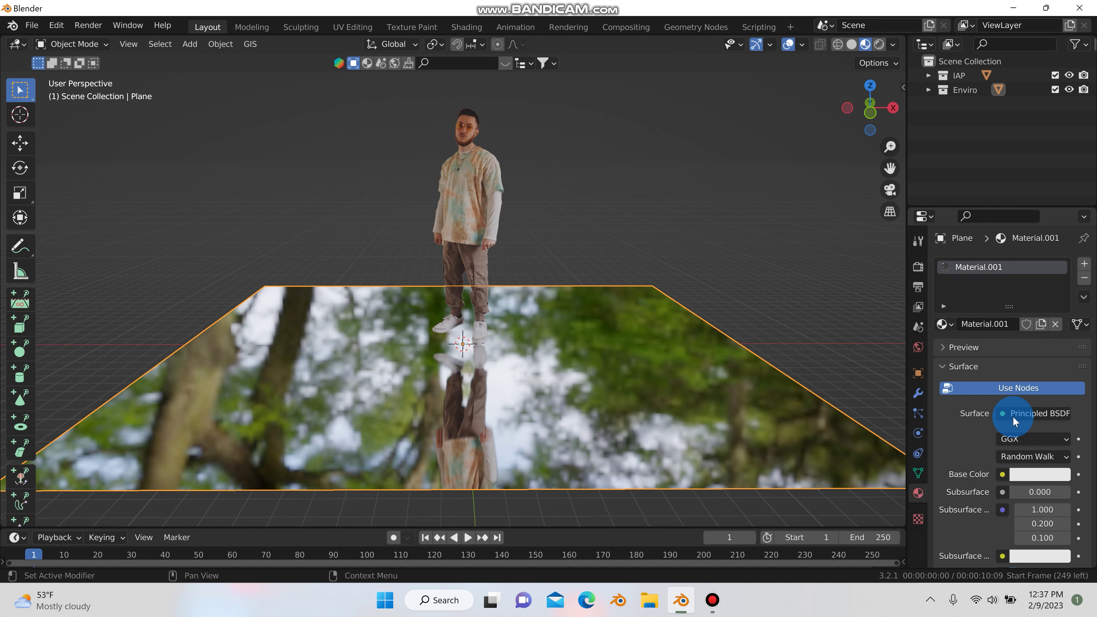
scroll(999, 465, down, 5)
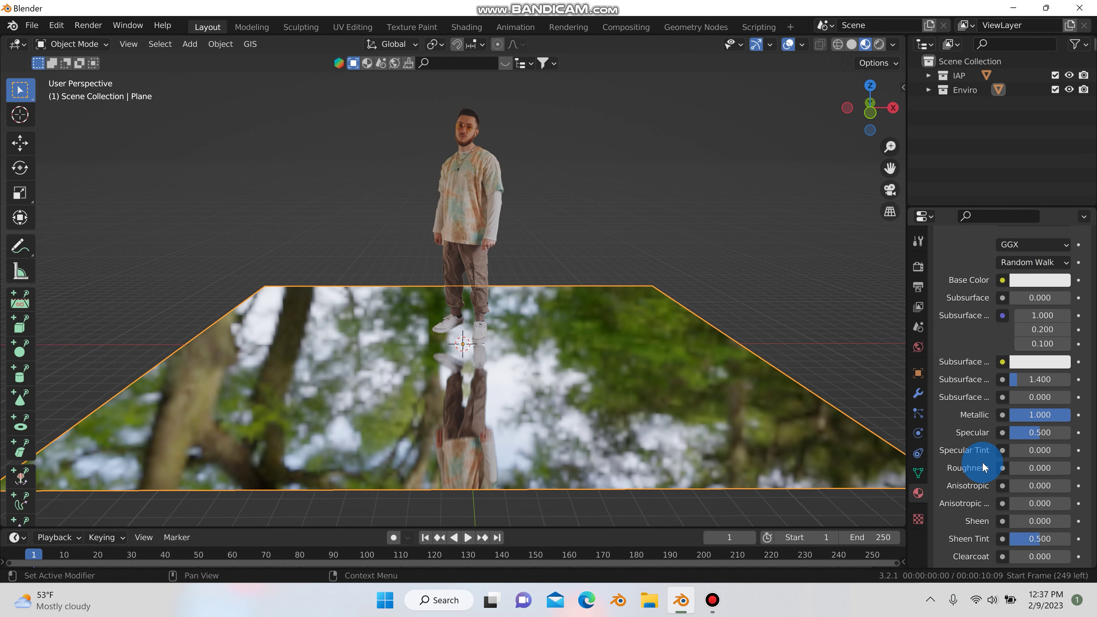
scroll(993, 447, down, 2)
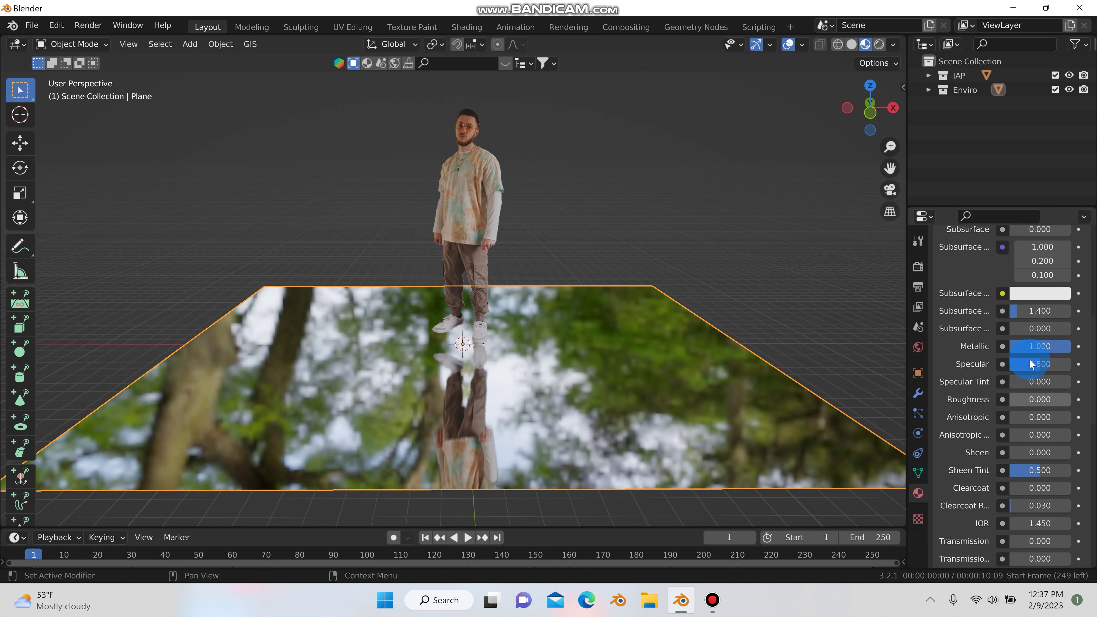
mouse_move(1016, 399)
mouse_down()
mouse_move(1035, 400)
mouse_move(1026, 400)
mouse_up()
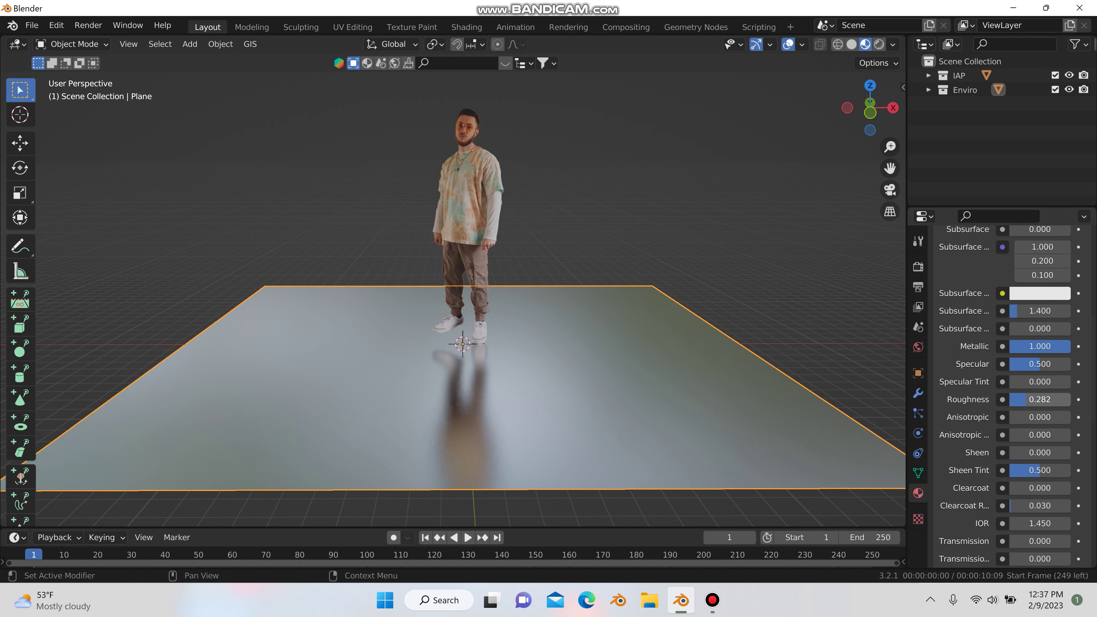
click(1029, 399)
key(Return)
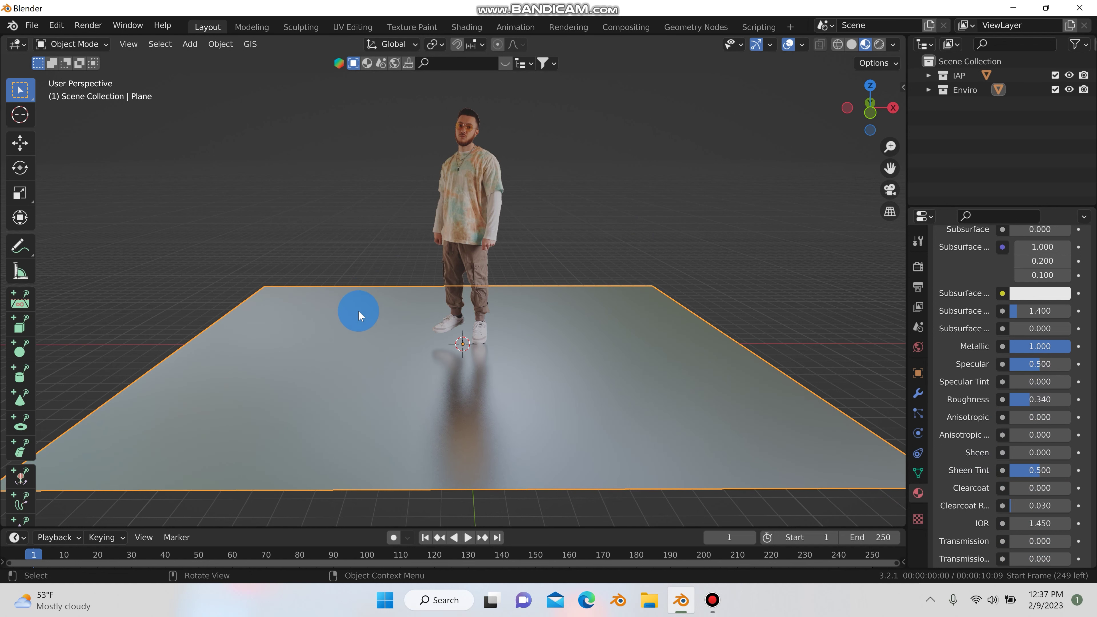
- In Edit Mode, select the plane's outer edges and extrude them upward along Z
key(Tab)
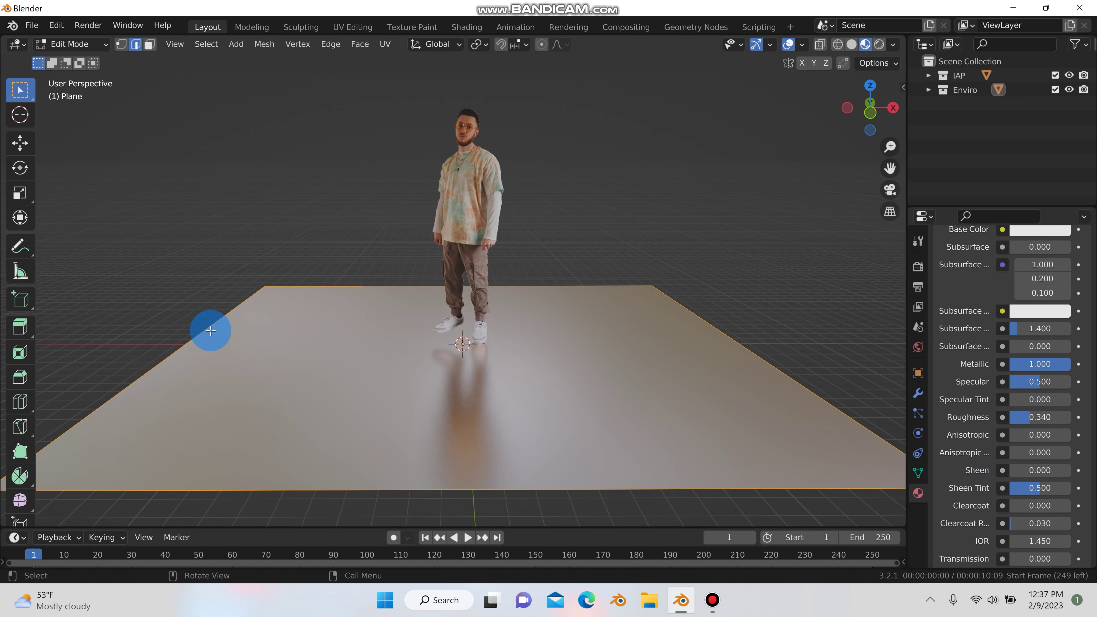
drag(211, 330, 214, 339)
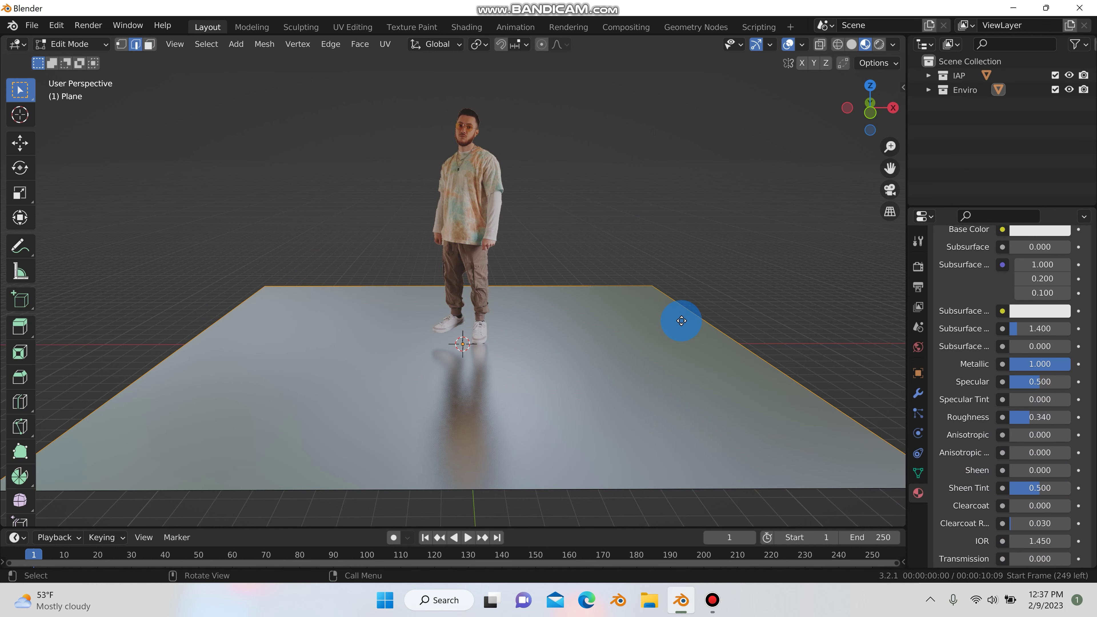
key(e)
key(z)
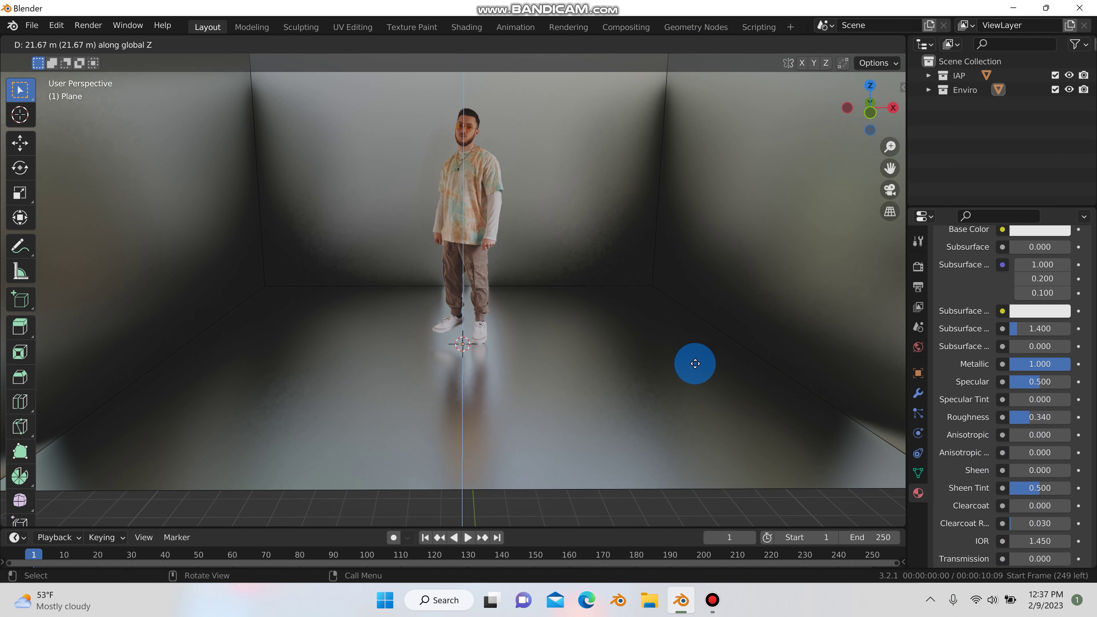
- Finish the wall extrusion, then set the room material's Metallic to 0 and lower Roughness
click(695, 363)
key(Tab)
scroll(1011, 342, down, 1)
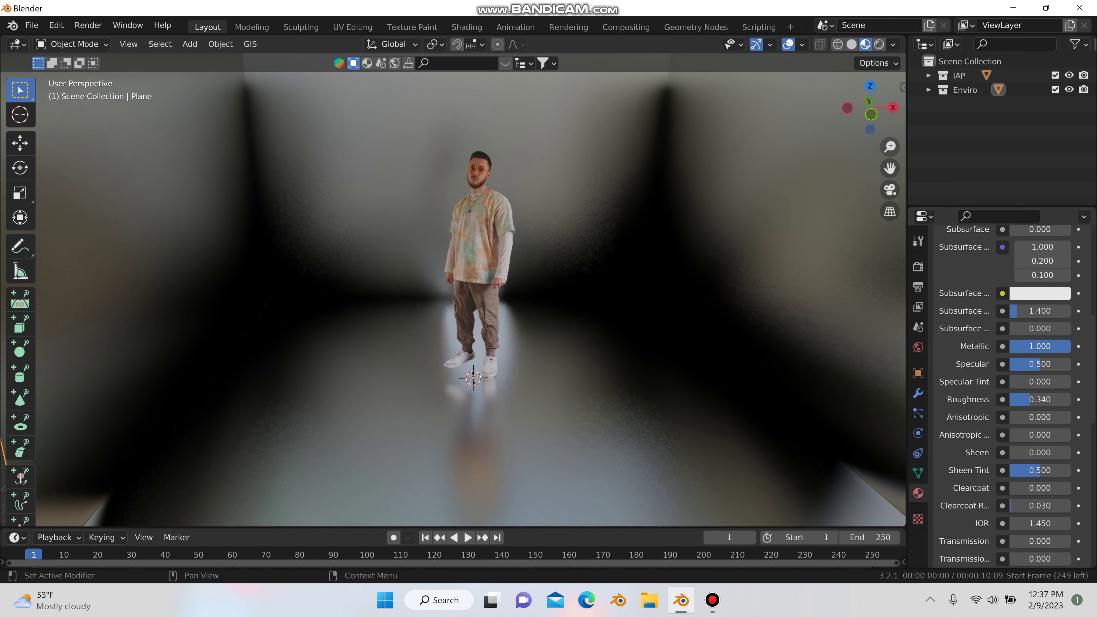
drag(1036, 346, 981, 346)
drag(1027, 399, 993, 400)
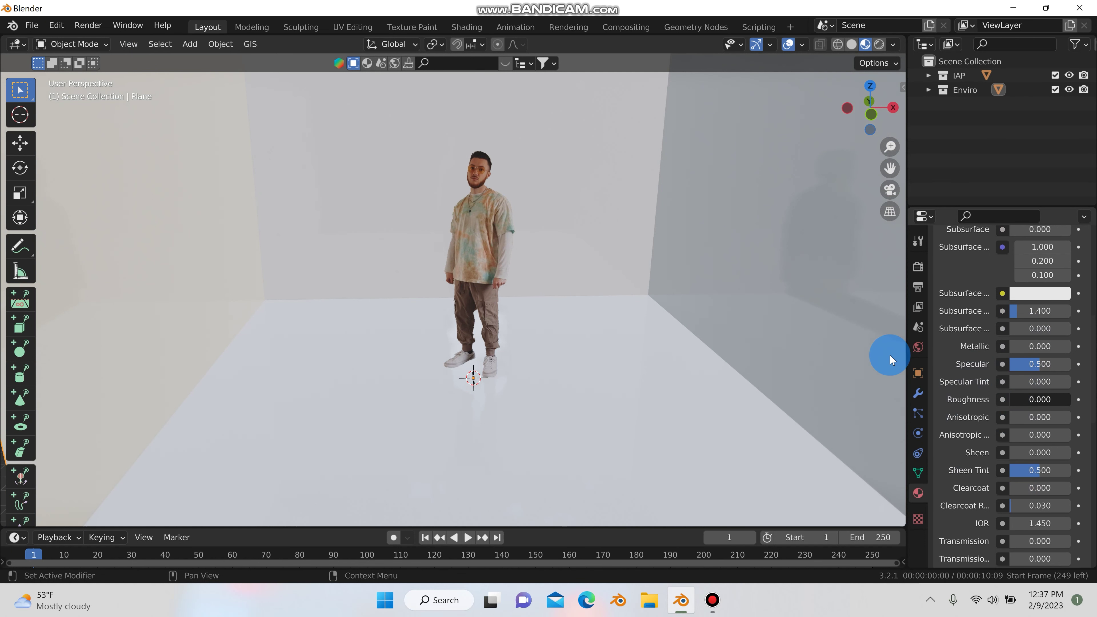
- Darken the room's Base Color to near black and raise Roughness to 0.431
click(524, 213)
click(699, 258)
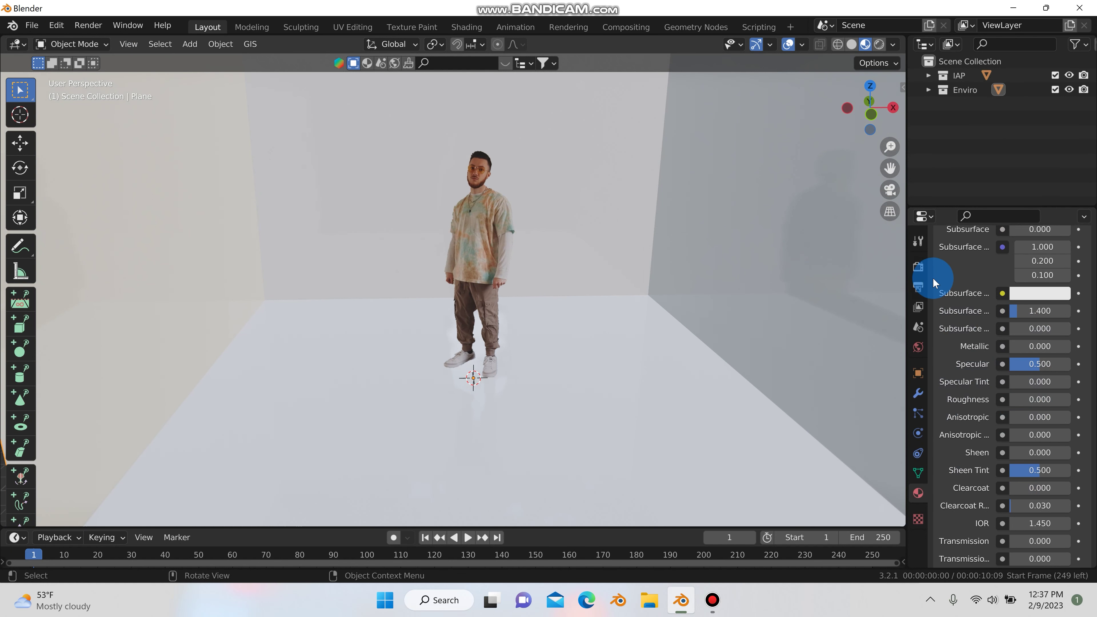
scroll(989, 311, up, 5)
scroll(985, 331, up, 2)
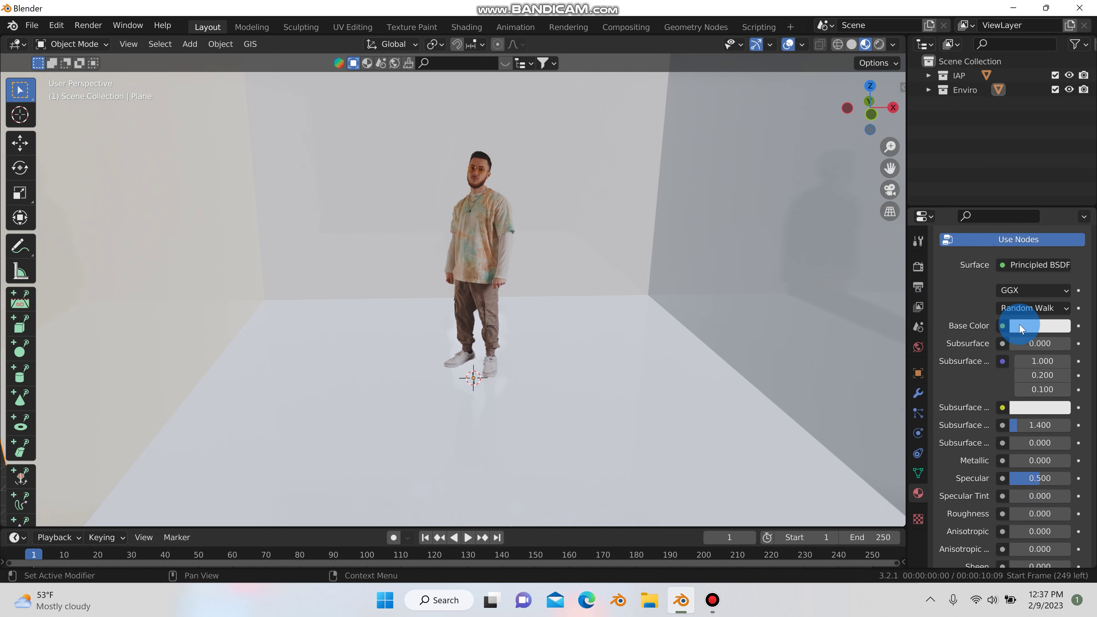
click(1040, 325)
drag(1005, 290, 948, 290)
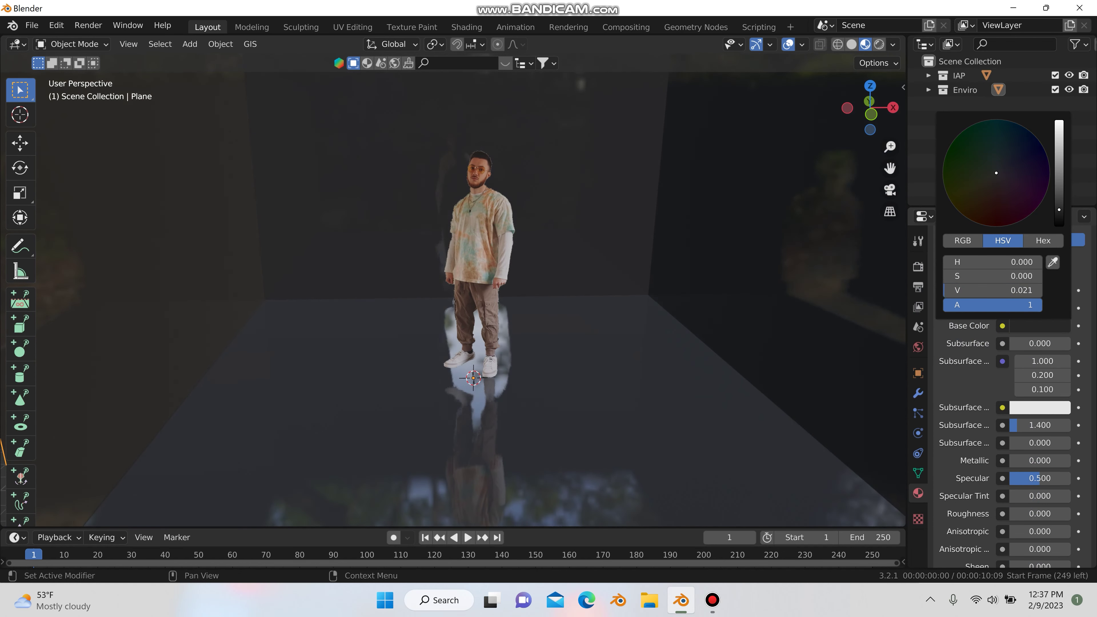
drag(1012, 518, 1040, 518)
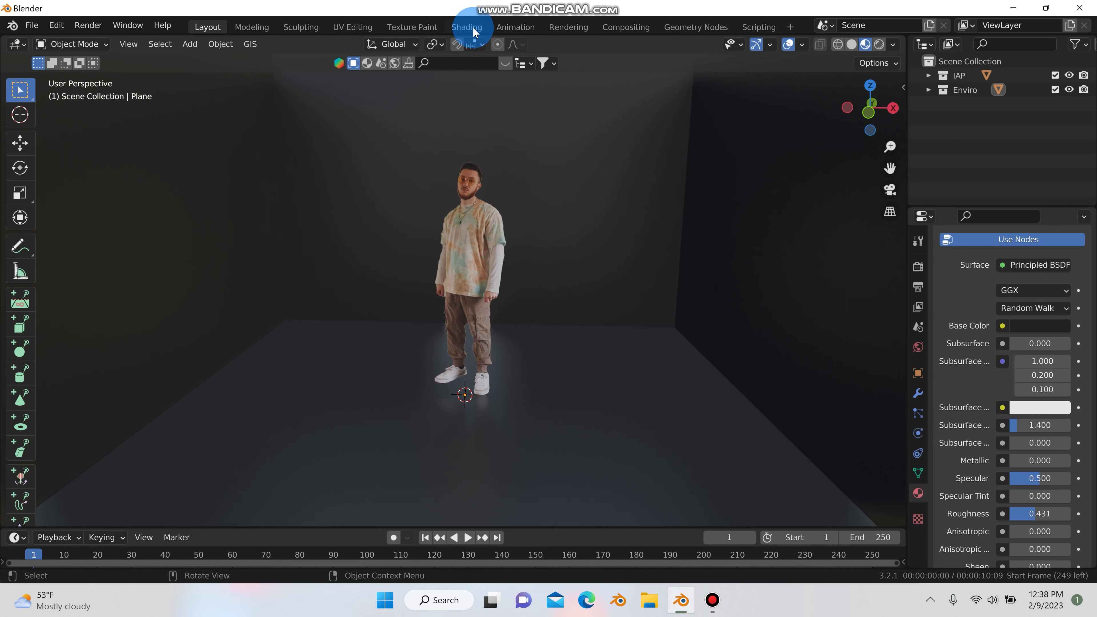
- In the Shading workspace, set viewport World Opacity to 0 to hide the HDRI backdrop
click(474, 31)
middle_drag(528, 233, 893, 54)
click(892, 44)
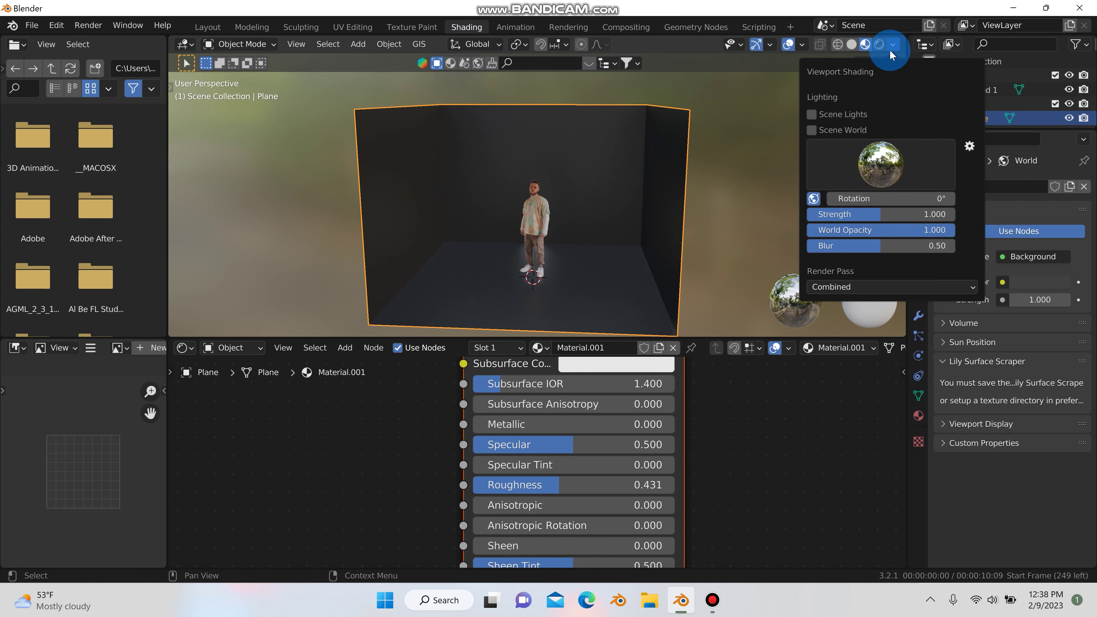
drag(890, 230, 768, 230)
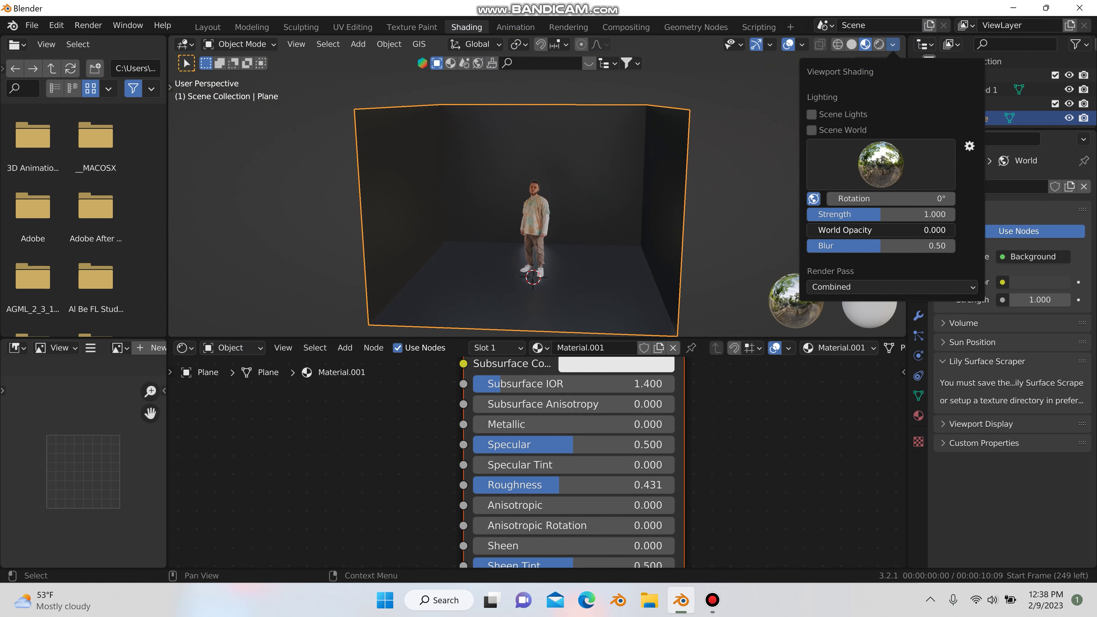
scroll(556, 254, up, 3)
click(259, 494)
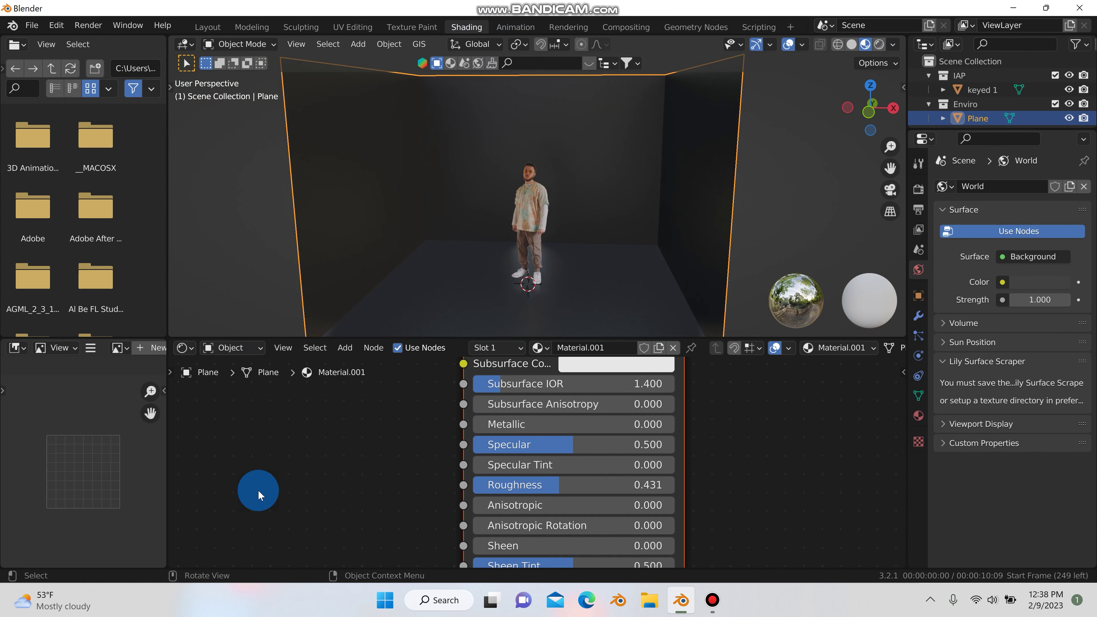
scroll(345, 471, down, 3)
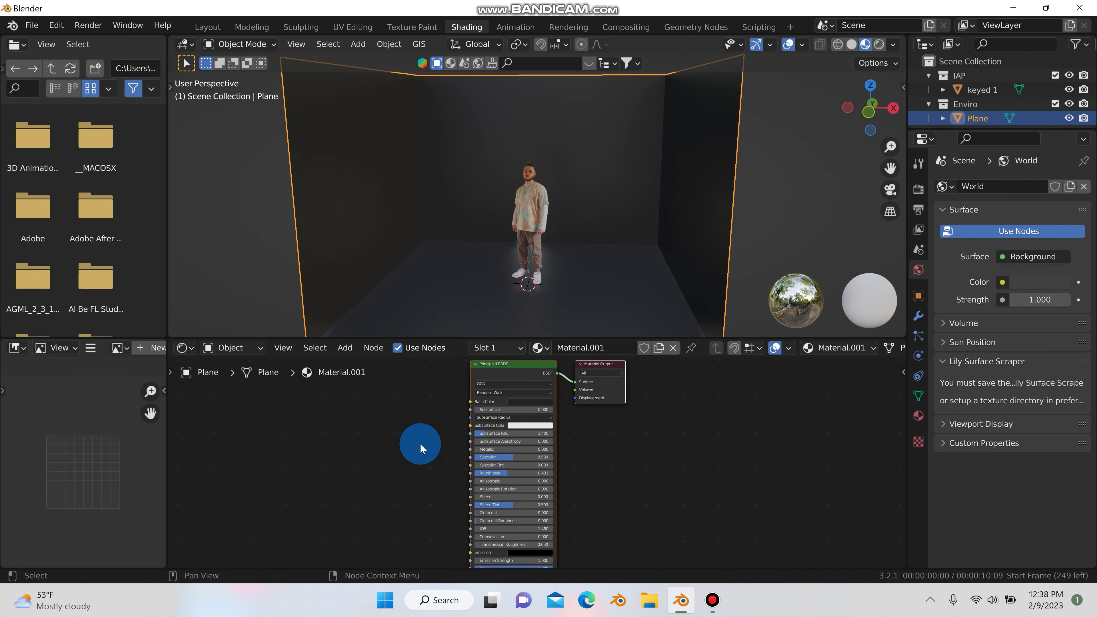
- Add a Bump node and connect its output to the Principled BSDF Normal input
key(shift+a)
click(324, 412)
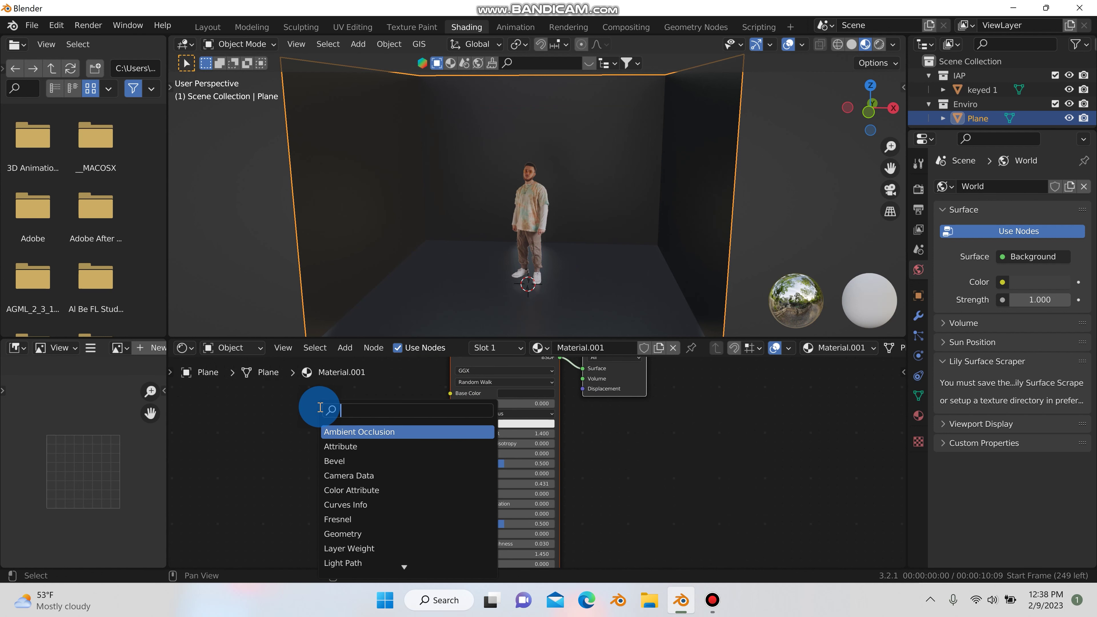
text(bump)
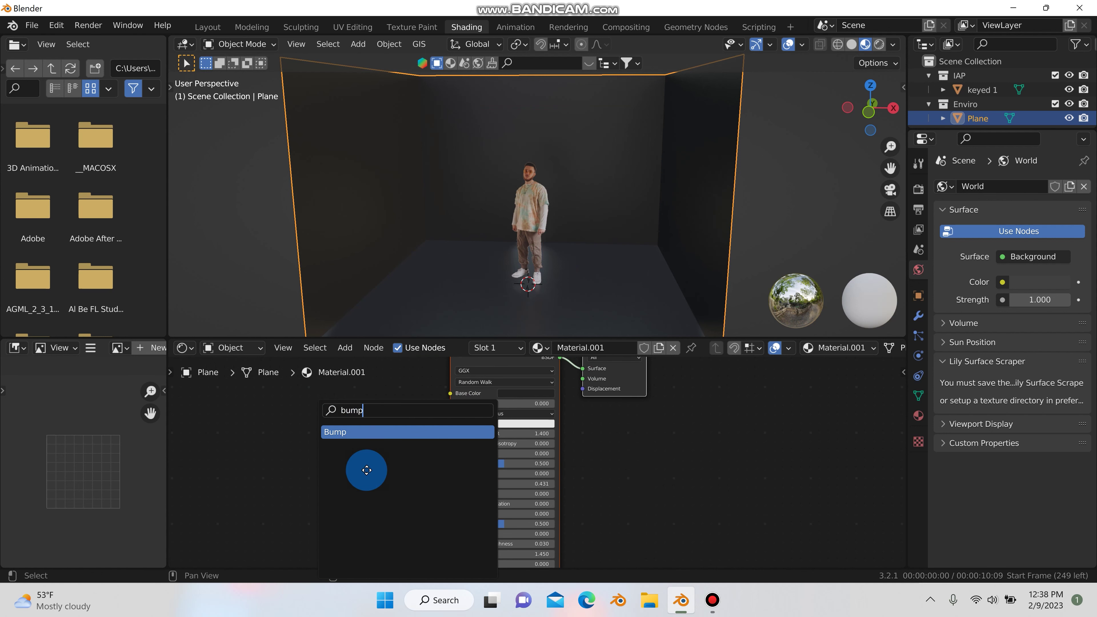
key(Return)
click(431, 455)
scroll(432, 453, up, 2)
scroll(432, 423, up, 1)
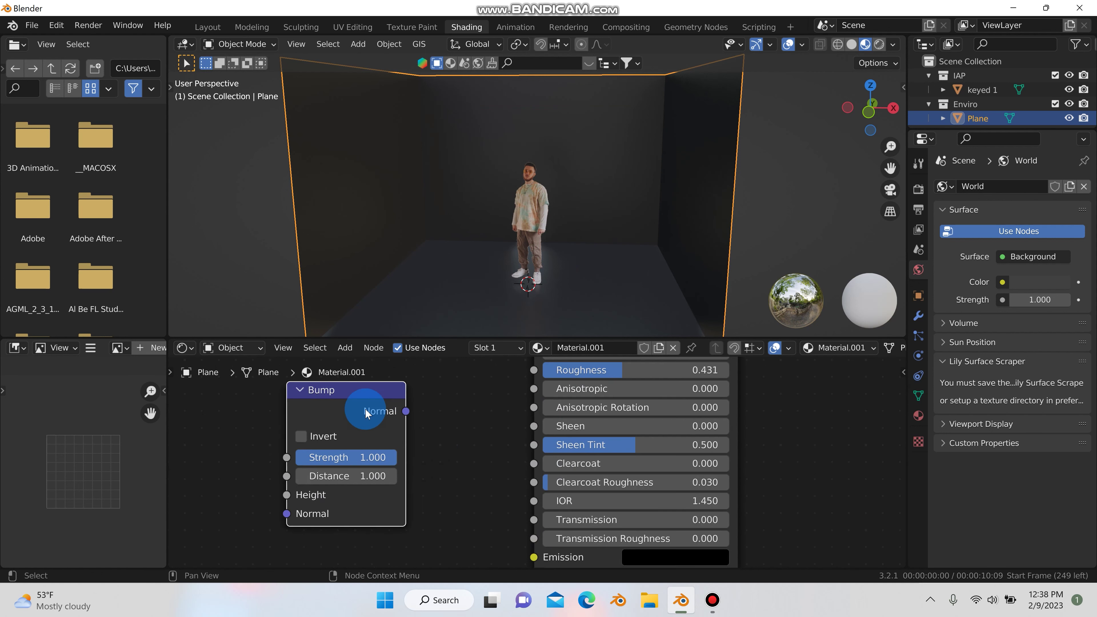
drag(364, 408, 447, 499)
scroll(462, 484, up, 2)
drag(419, 418, 537, 475)
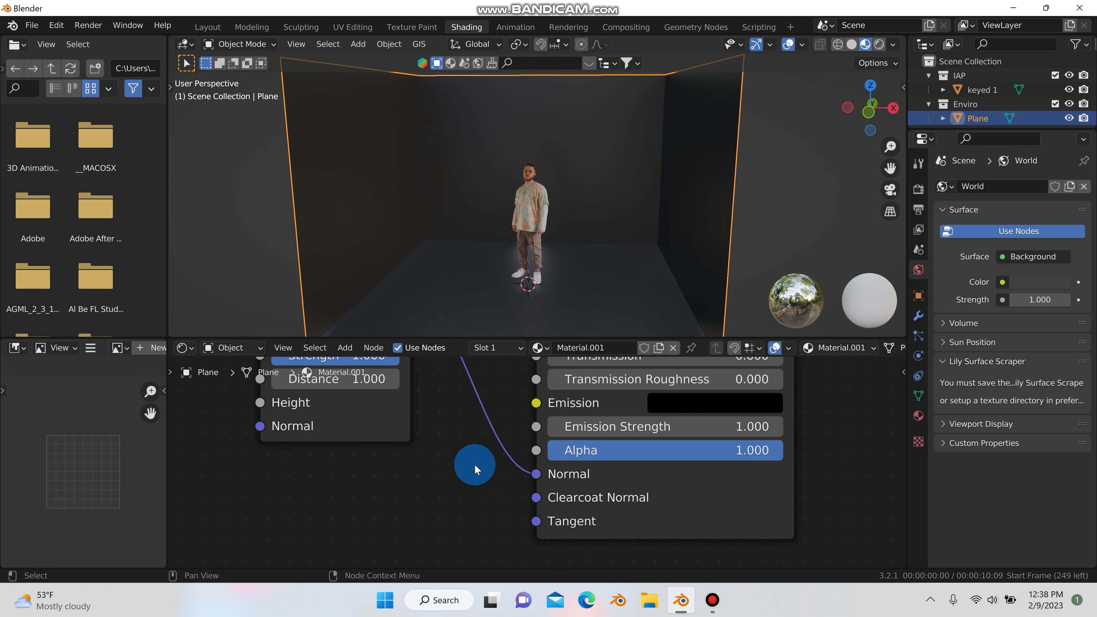
scroll(473, 465, down, 3)
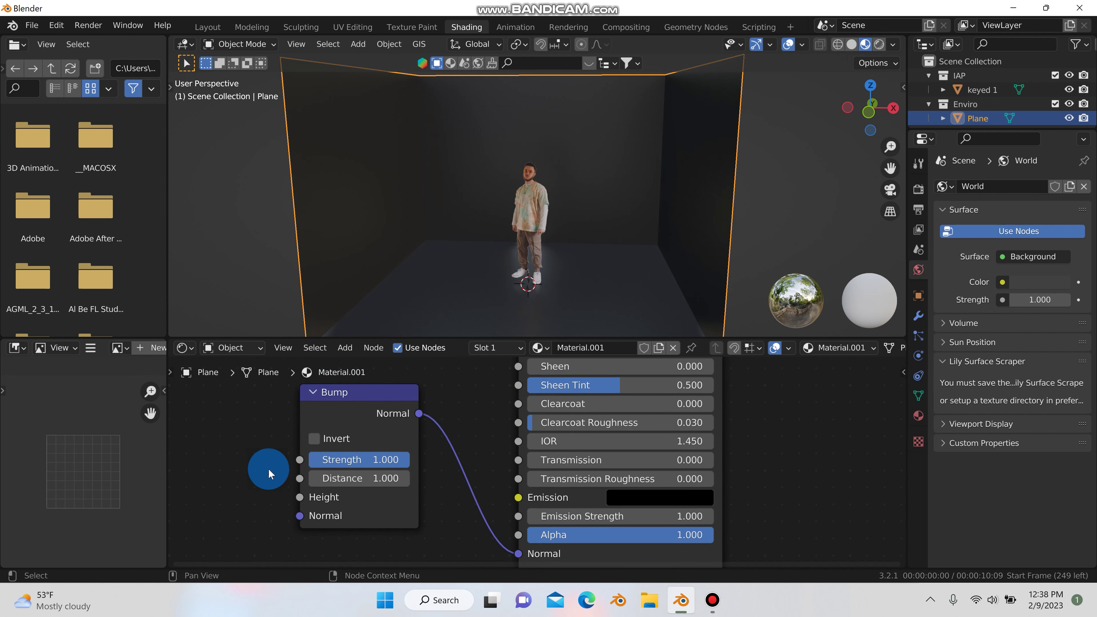
scroll(379, 473, down, 3)
- Add a Noise Texture feeding Bump Height and set its Scale to 9.5
key(shift+a)
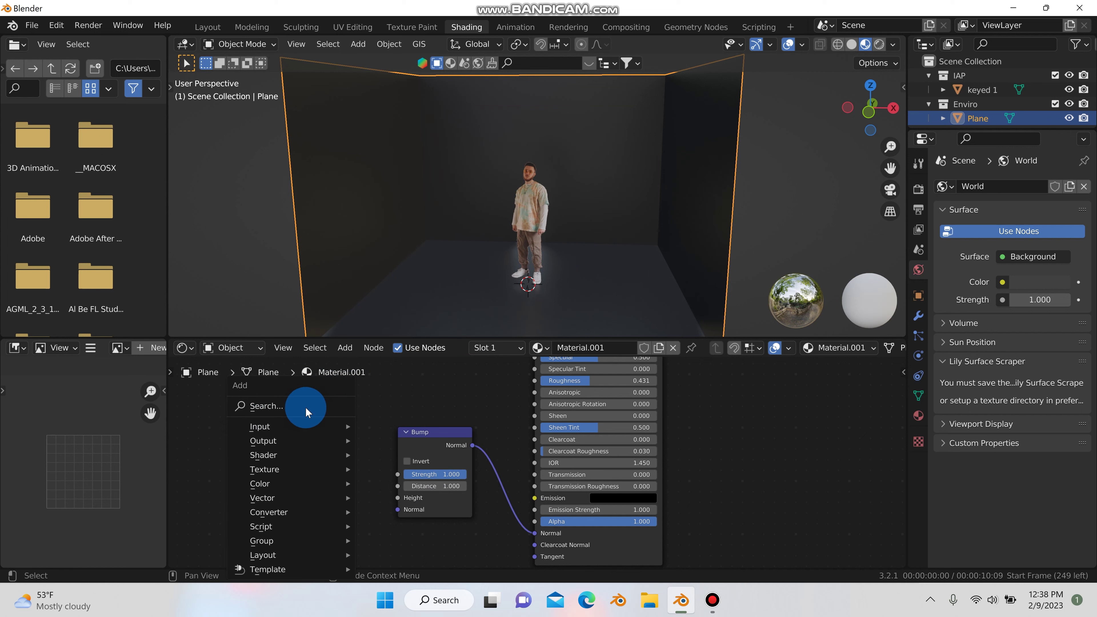
click(304, 407)
text(noi)
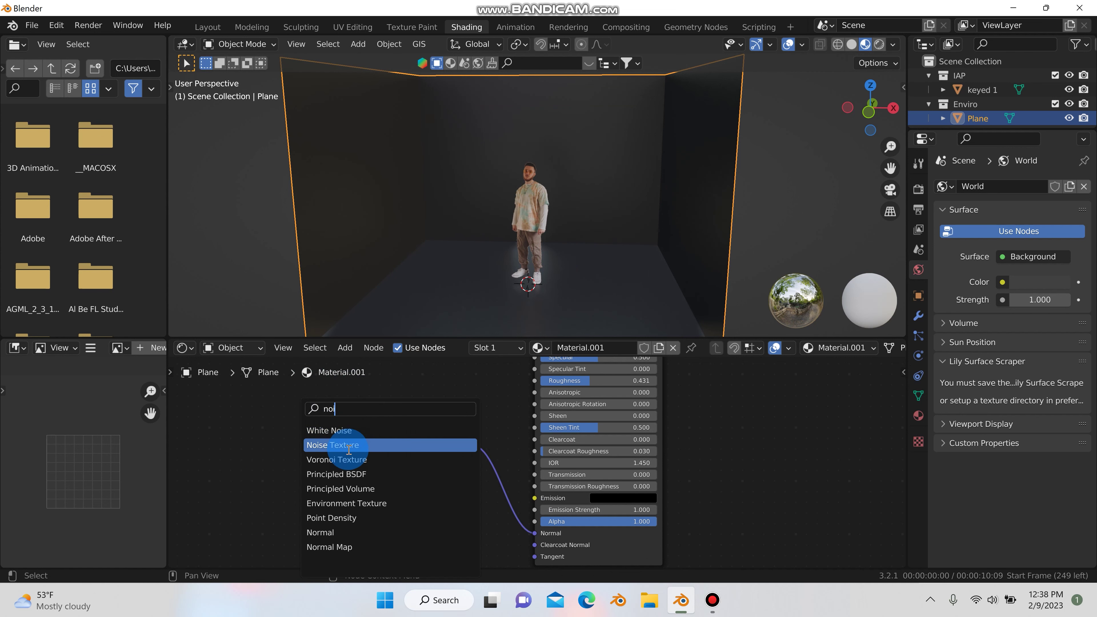
click(349, 445)
click(349, 466)
drag(333, 466, 402, 497)
scroll(401, 497, down, 1)
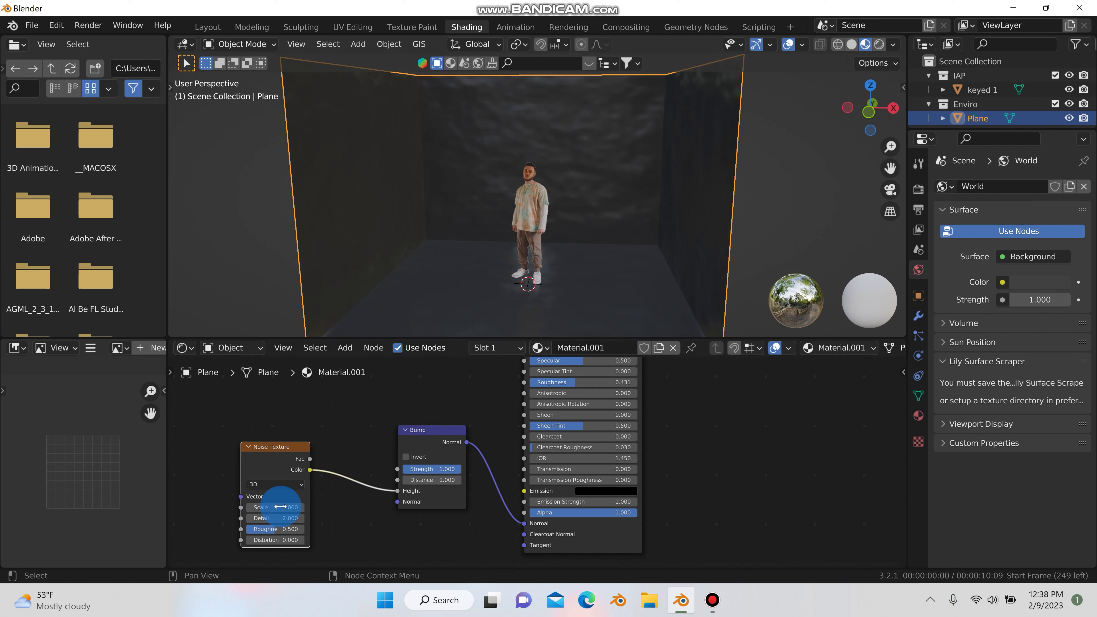
drag(280, 507, 302, 507)
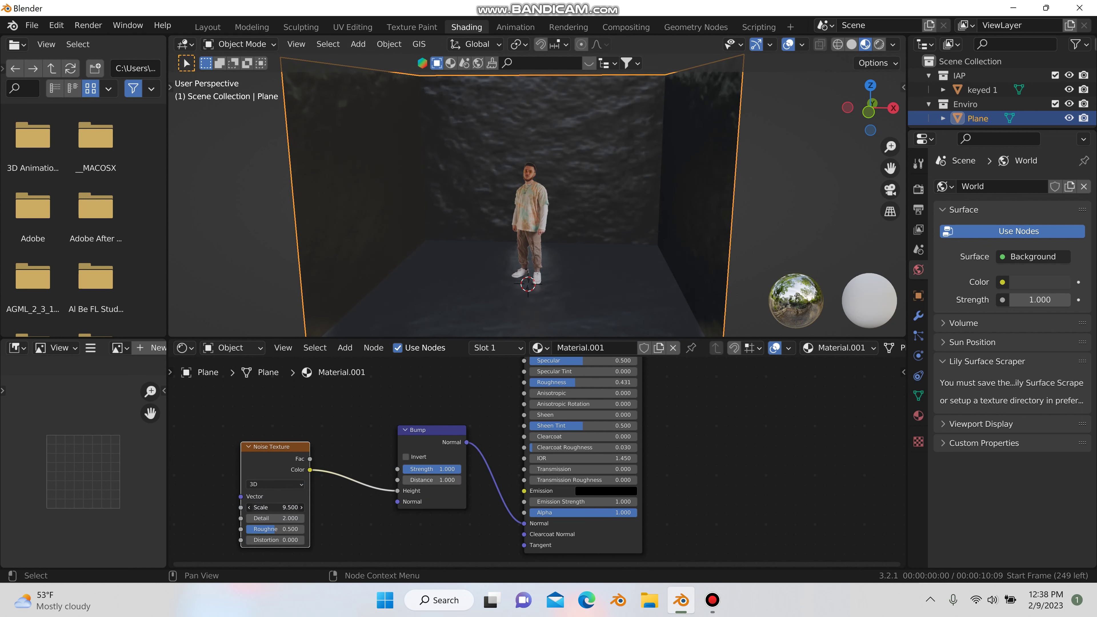
- Insert a ColorRamp between Noise Texture and Bump, moving the white stop to 0.495
key(shift+a)
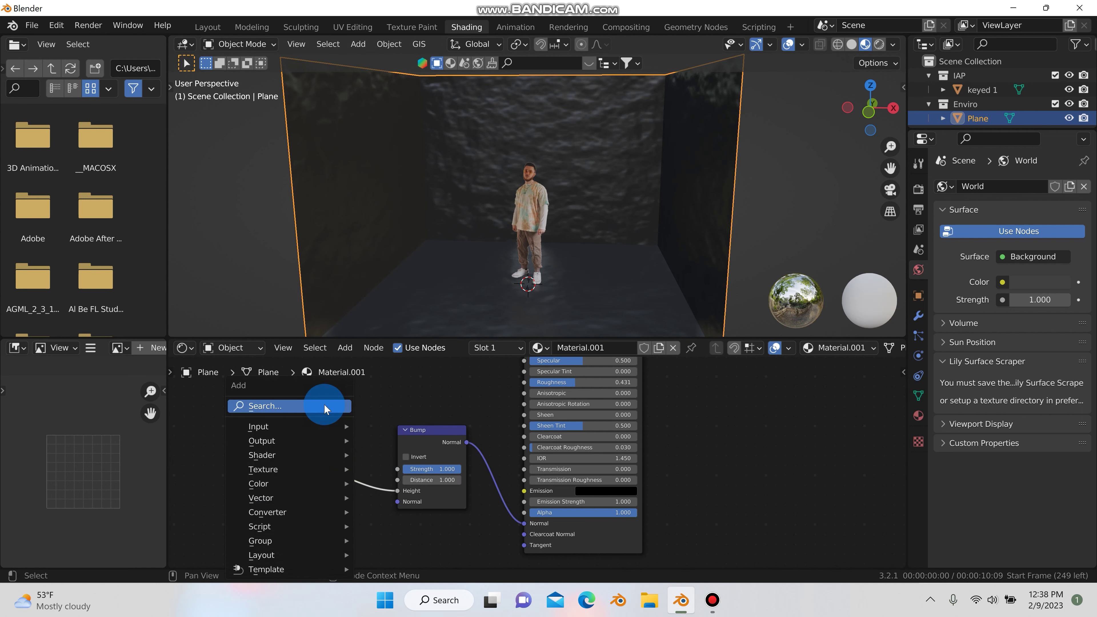
click(324, 406)
text(colo)
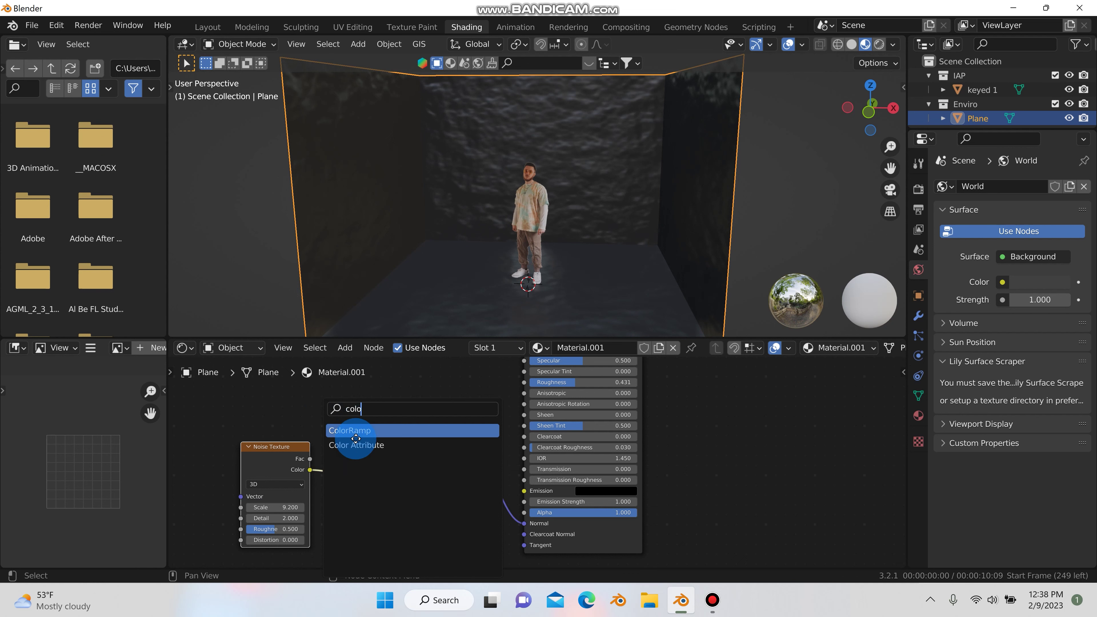
click(350, 430)
click(360, 490)
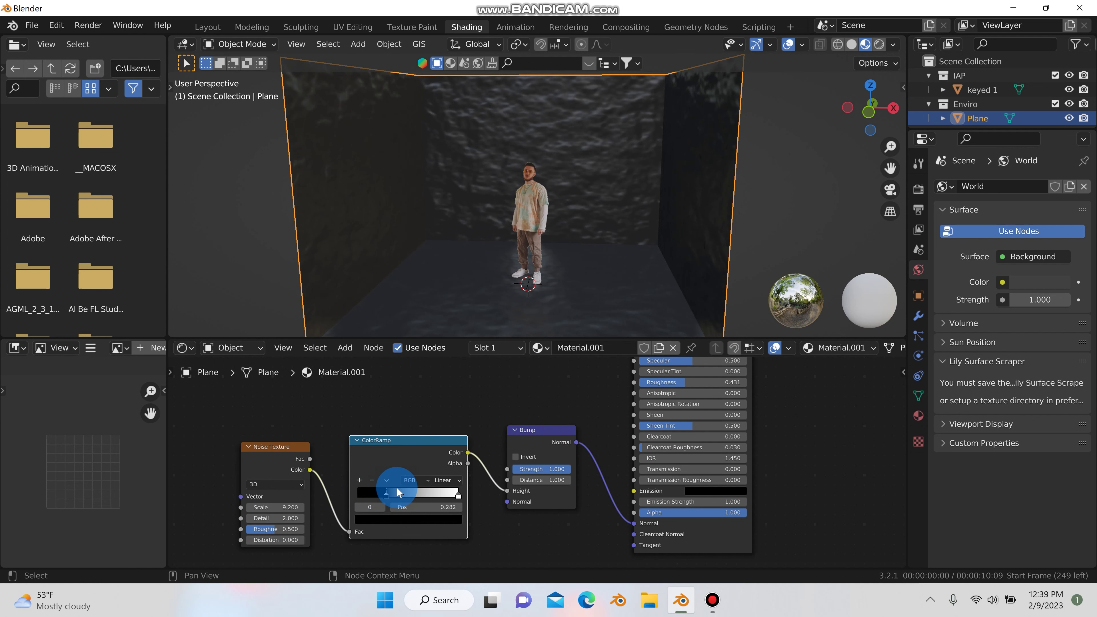
drag(421, 482, 358, 490)
click(438, 494)
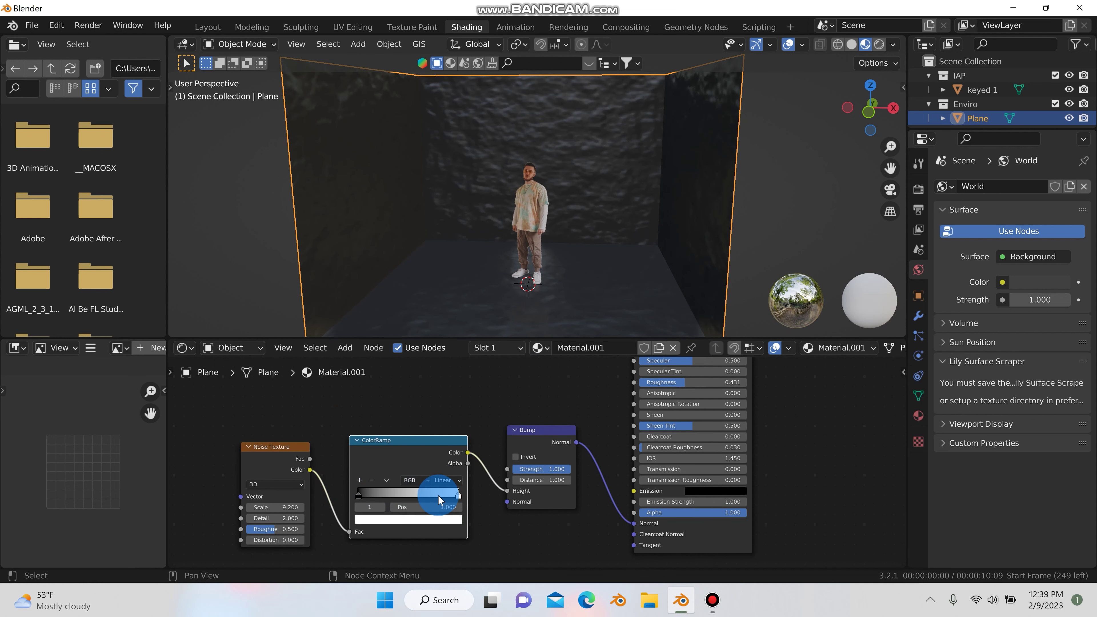
drag(405, 498, 401, 499)
- Connect the ColorRamp Color output to the Principled BSDF Base Color
scroll(528, 210, up, 5)
scroll(528, 210, up, 2)
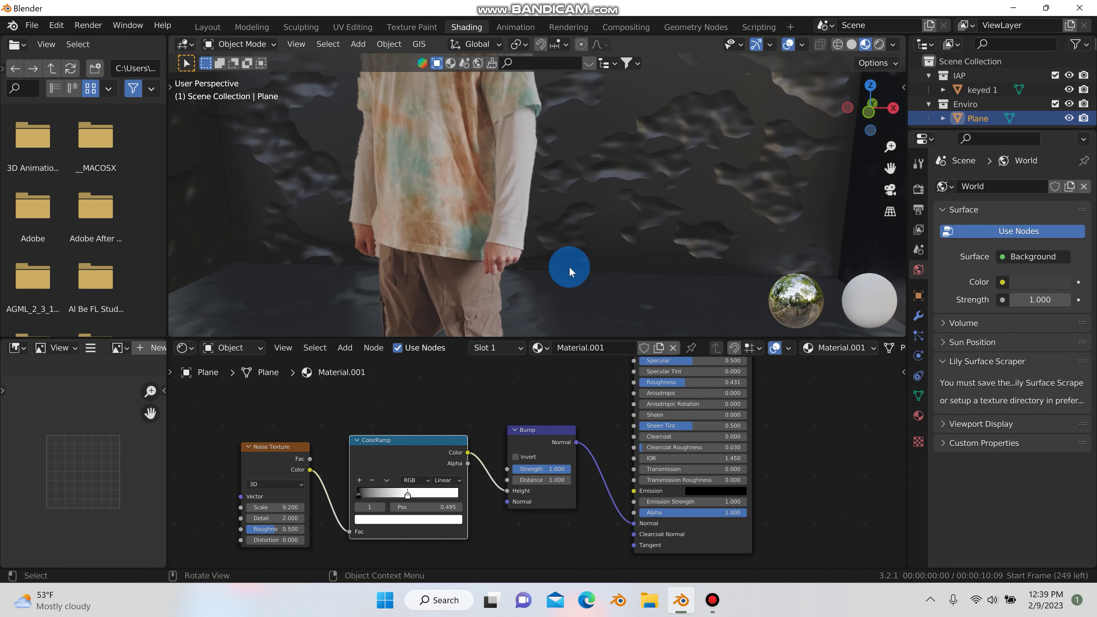
middle_drag(570, 264, 588, 73)
scroll(362, 466, down, 4)
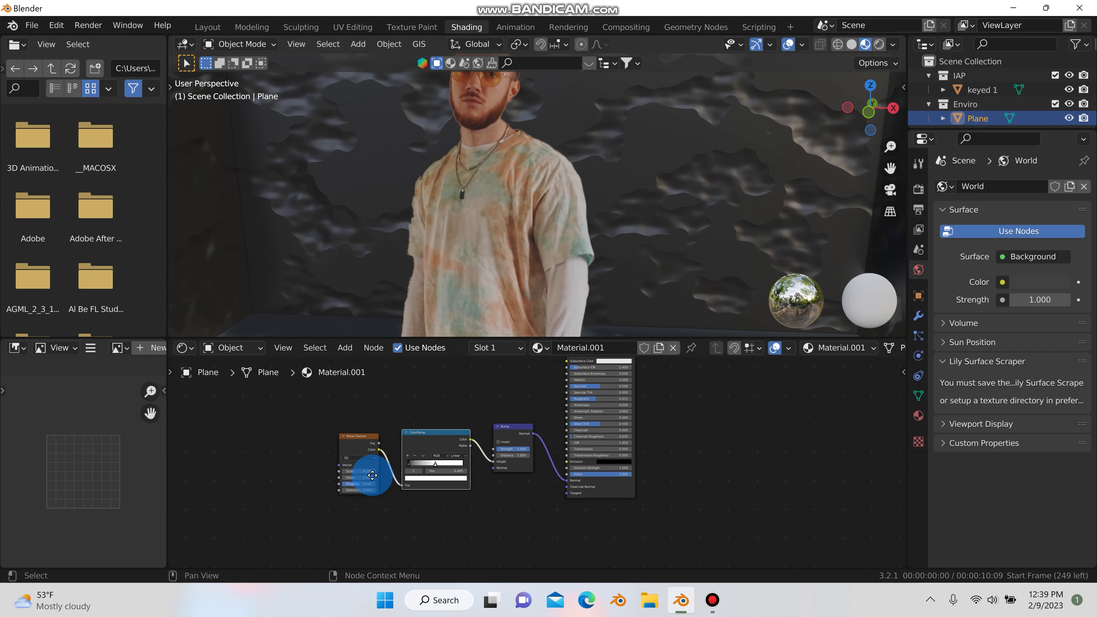
middle_drag(570, 203, 518, 303)
mouse_move(416, 522)
mouse_down()
mouse_move(387, 501)
mouse_move(486, 401)
mouse_up()
scroll(384, 482, up, 3)
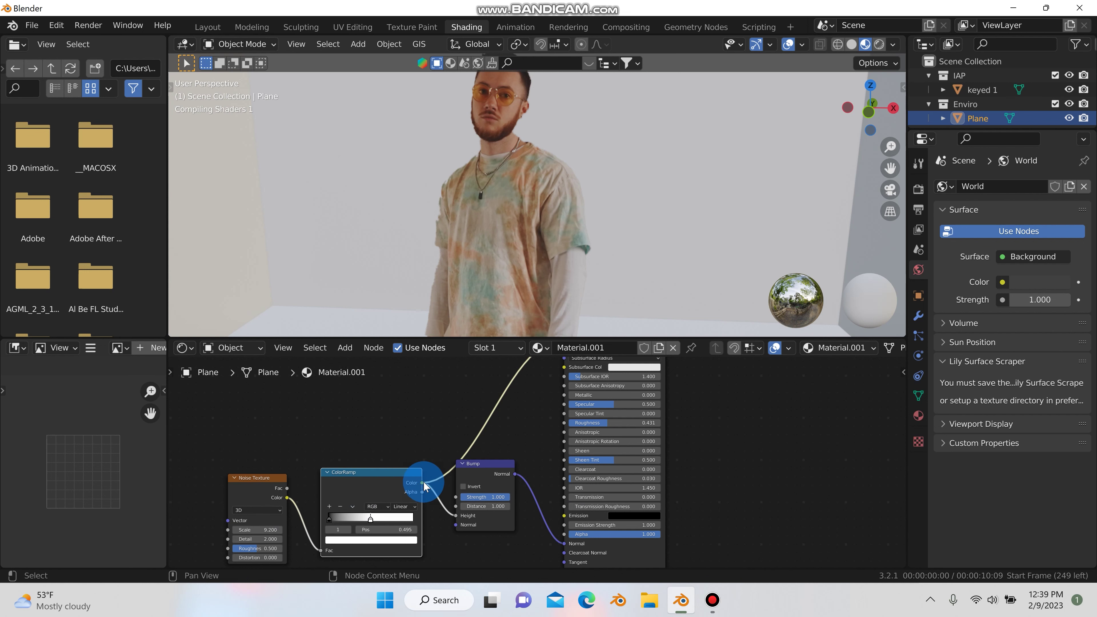
scroll(478, 429, down, 2)
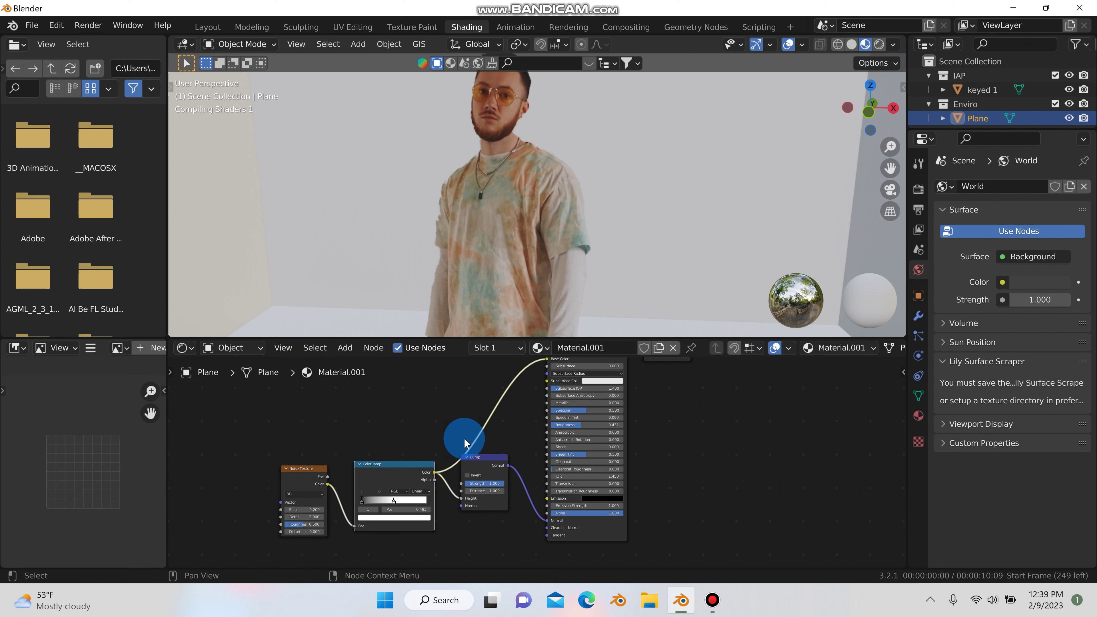
scroll(525, 408, up, 1)
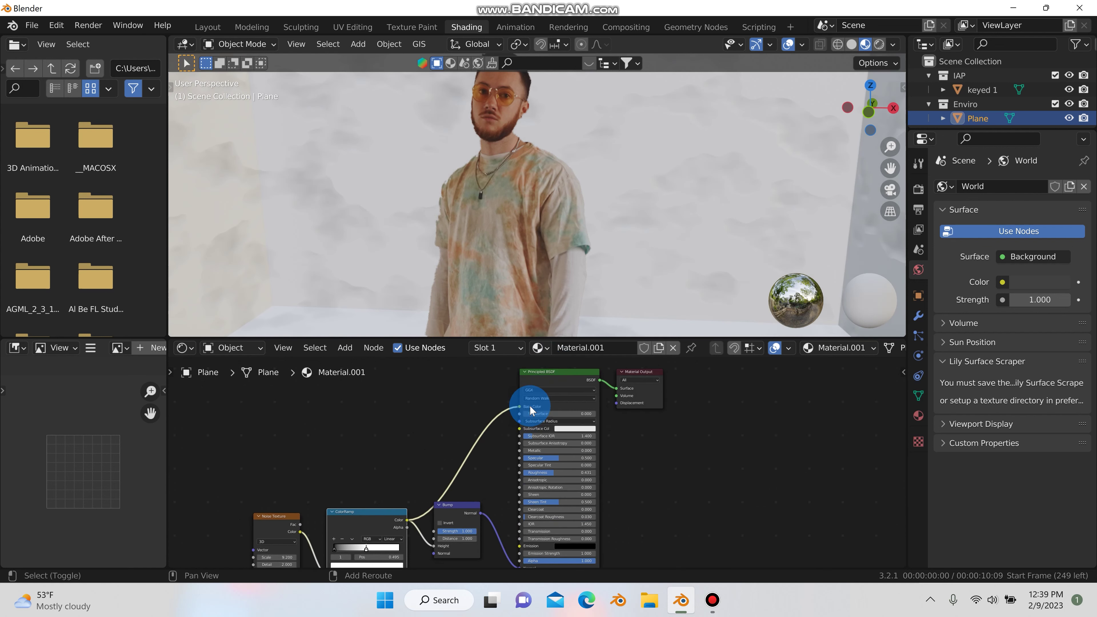
middle_drag(480, 423, 558, 358)
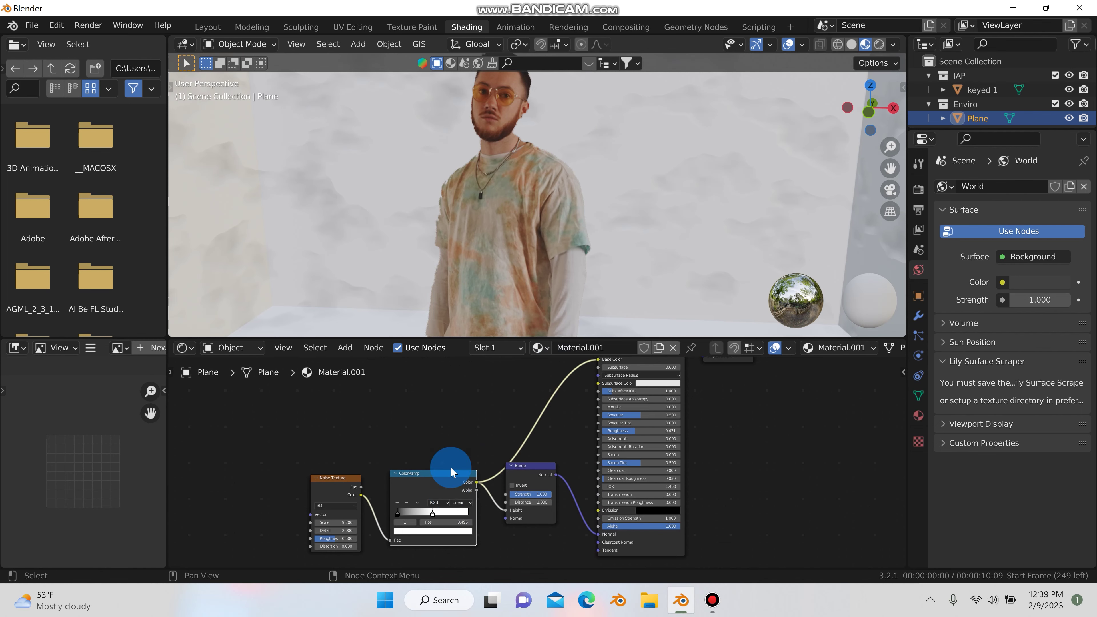
scroll(455, 469, up, 2)
scroll(455, 469, up, 3)
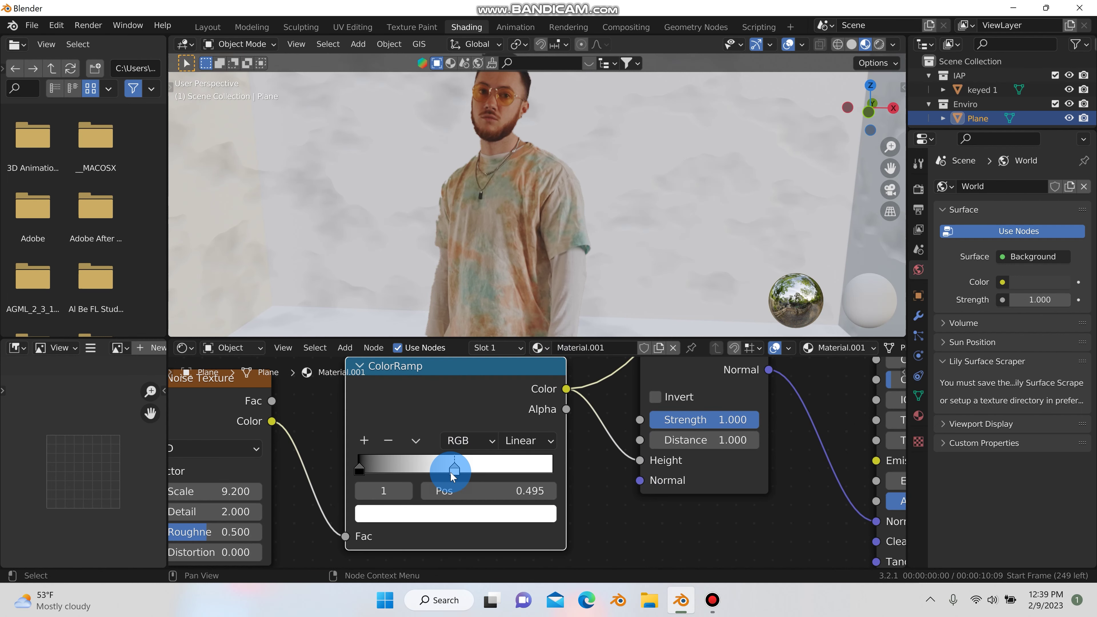
- Eyedrop scene colours onto the ramp stops, taking the shirt's orange for the left stop
click(489, 515)
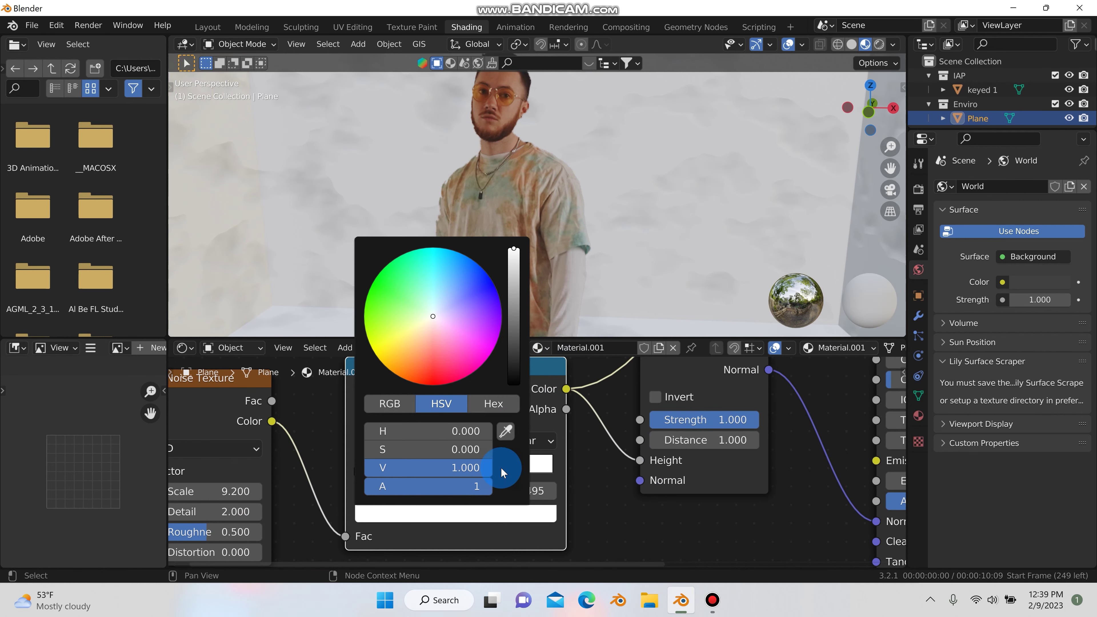
click(506, 432)
click(575, 241)
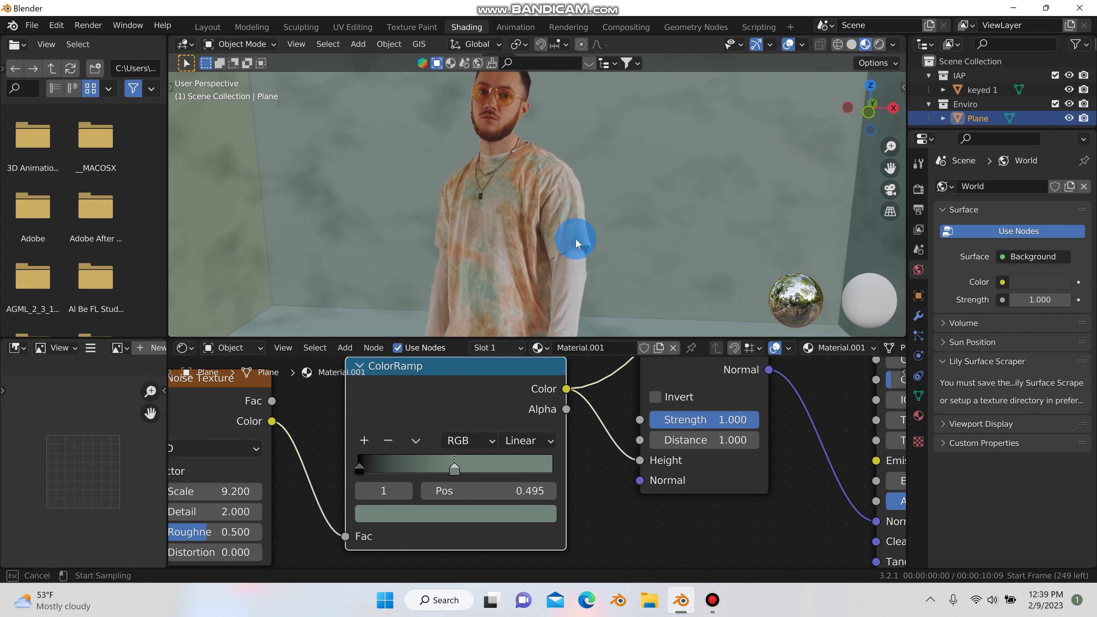
click(360, 470)
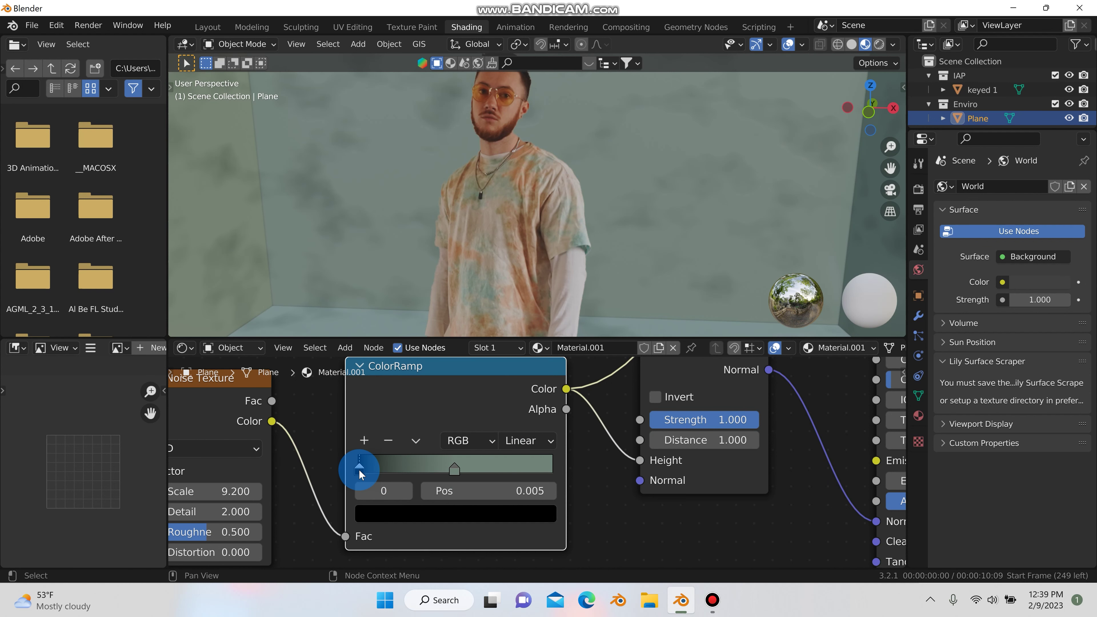
click(401, 514)
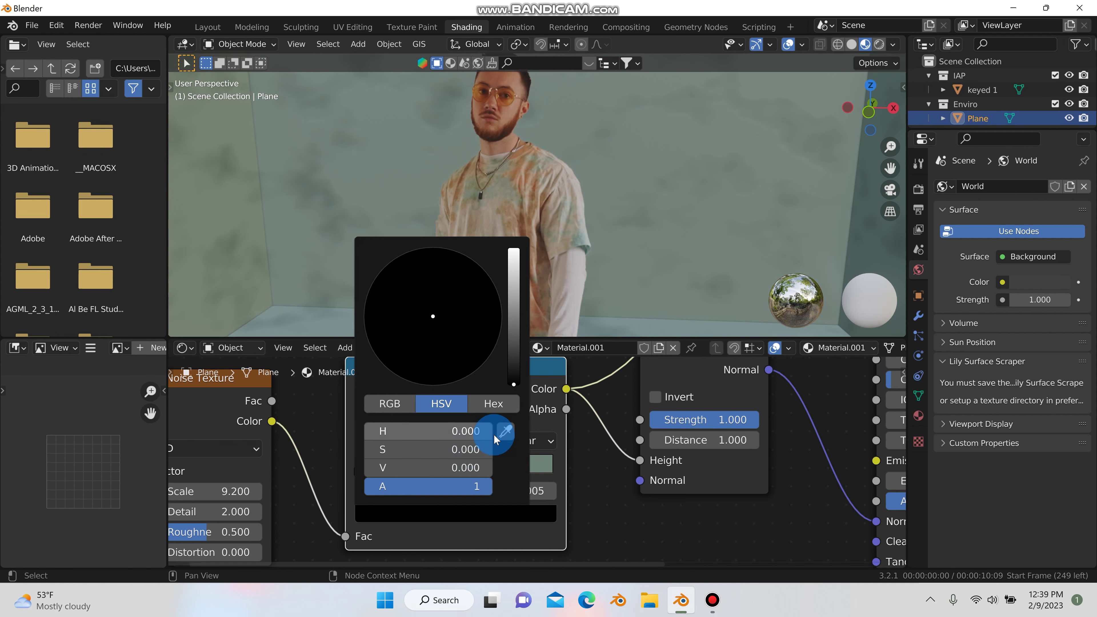
click(505, 431)
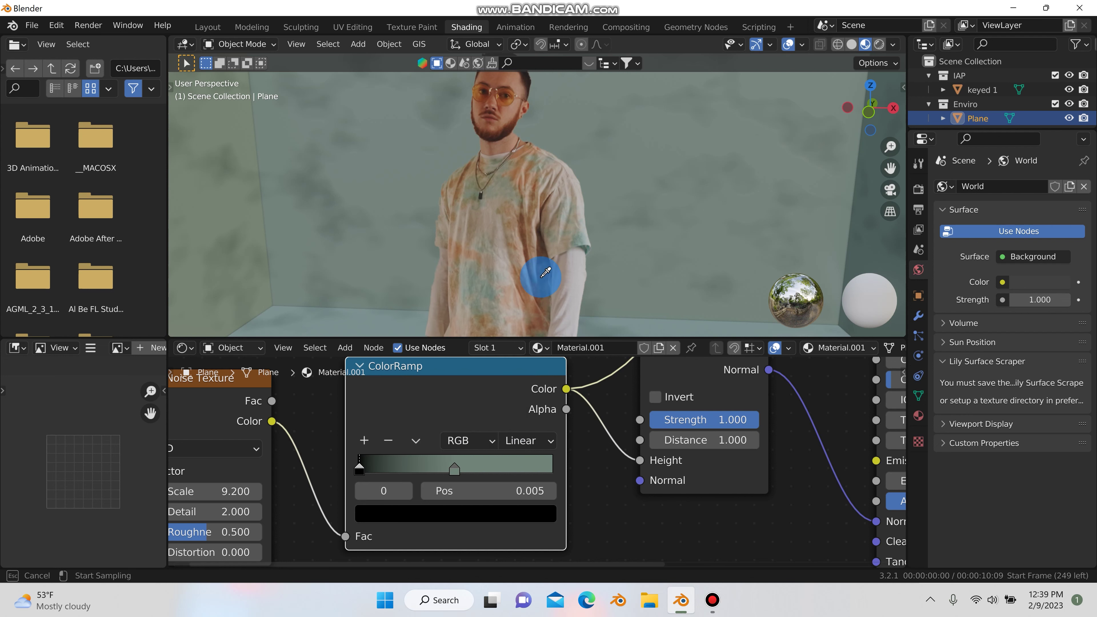
click(521, 150)
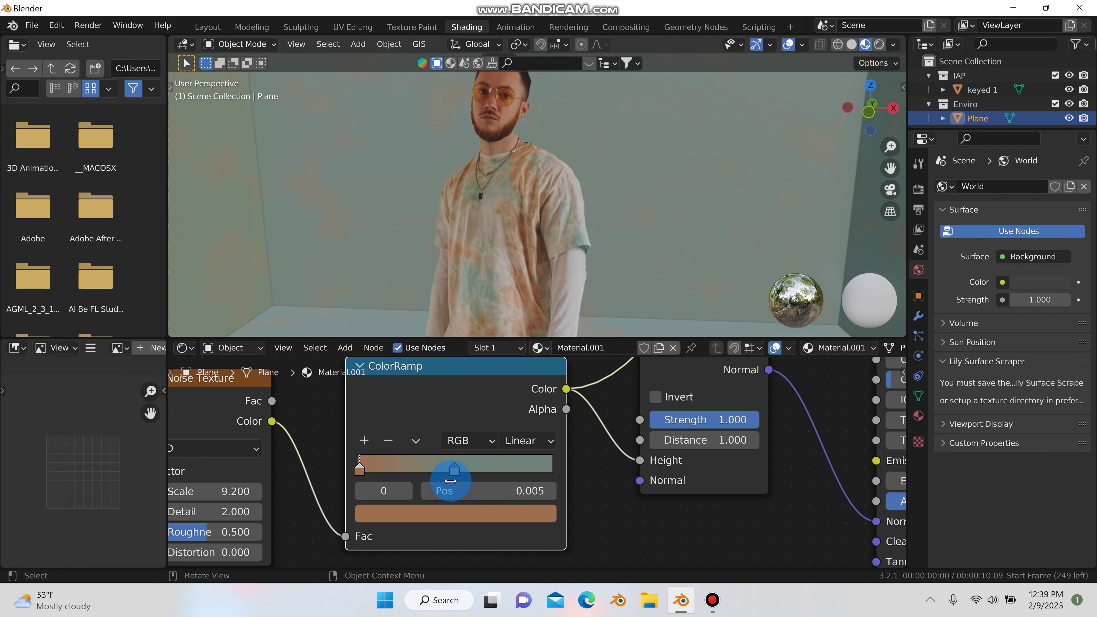
- Move the middle ramp stop to position 0.398 so the walls turn more orange
drag(460, 470, 446, 451)
click(627, 190)
scroll(626, 190, down, 8)
scroll(624, 191, up, 6)
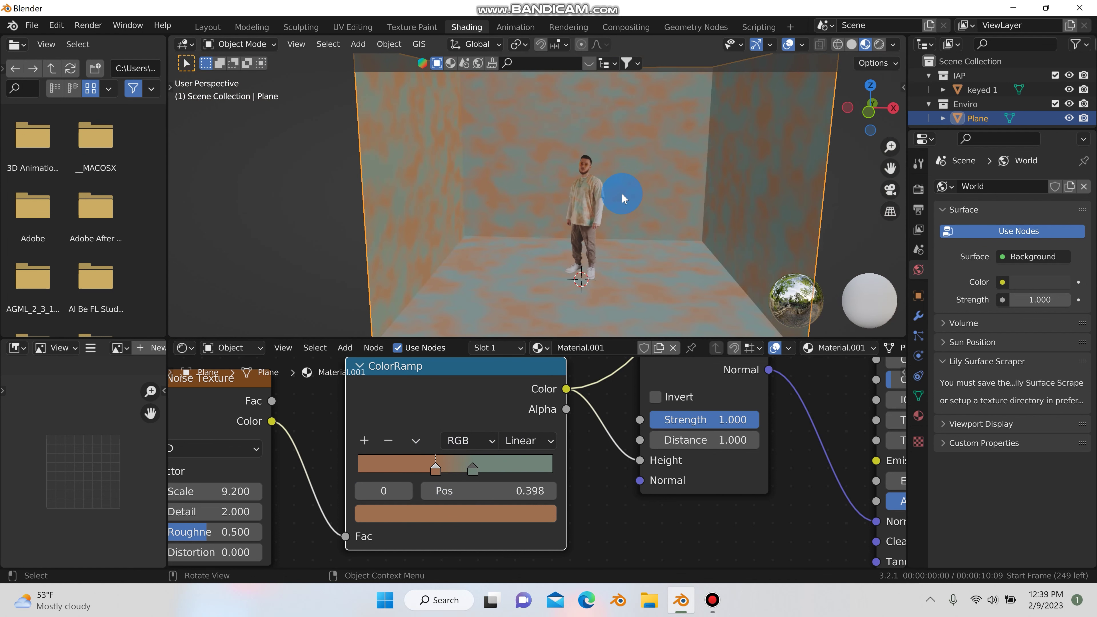
middle_drag(627, 181, 630, 204)
scroll(622, 207, down, 4)
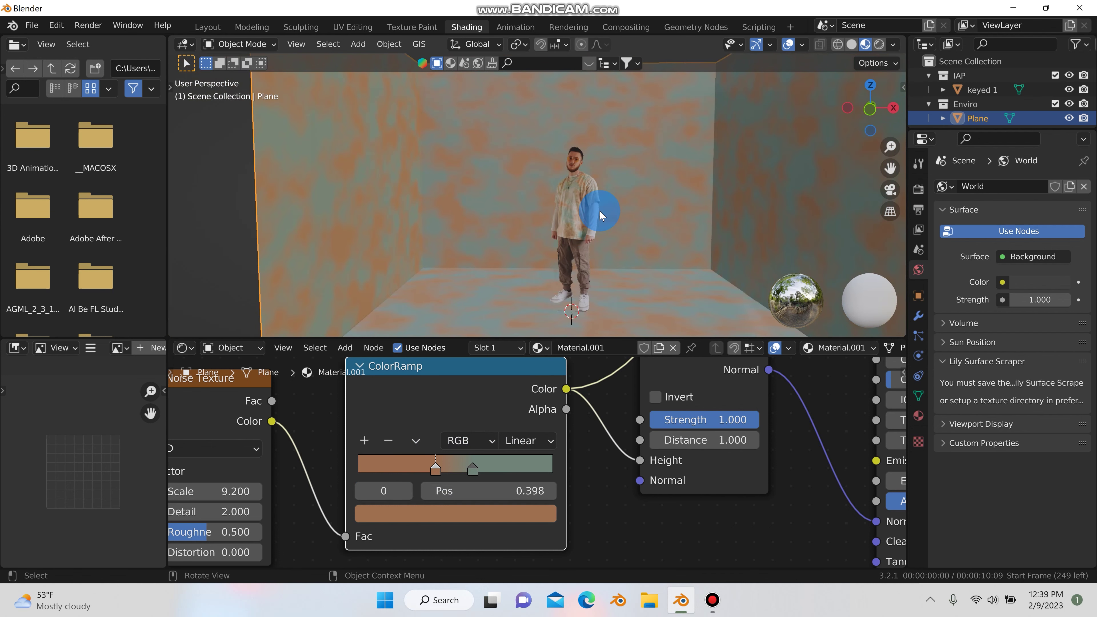
- Weaken the Bump strength and move the Noise Texture node to the right
click(641, 435)
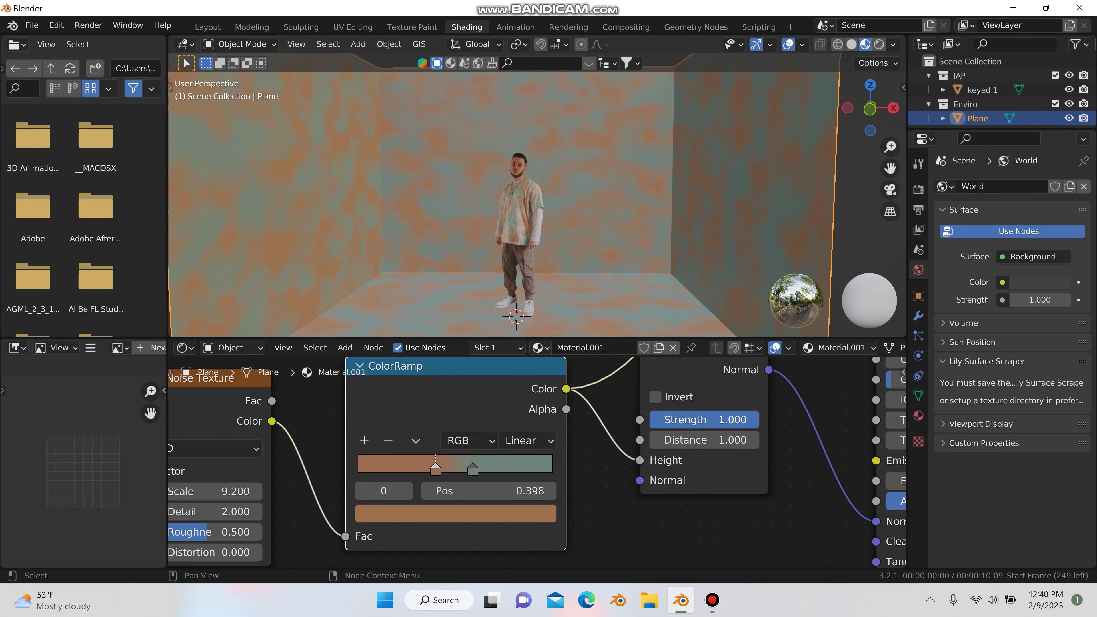
drag(723, 419, 753, 419)
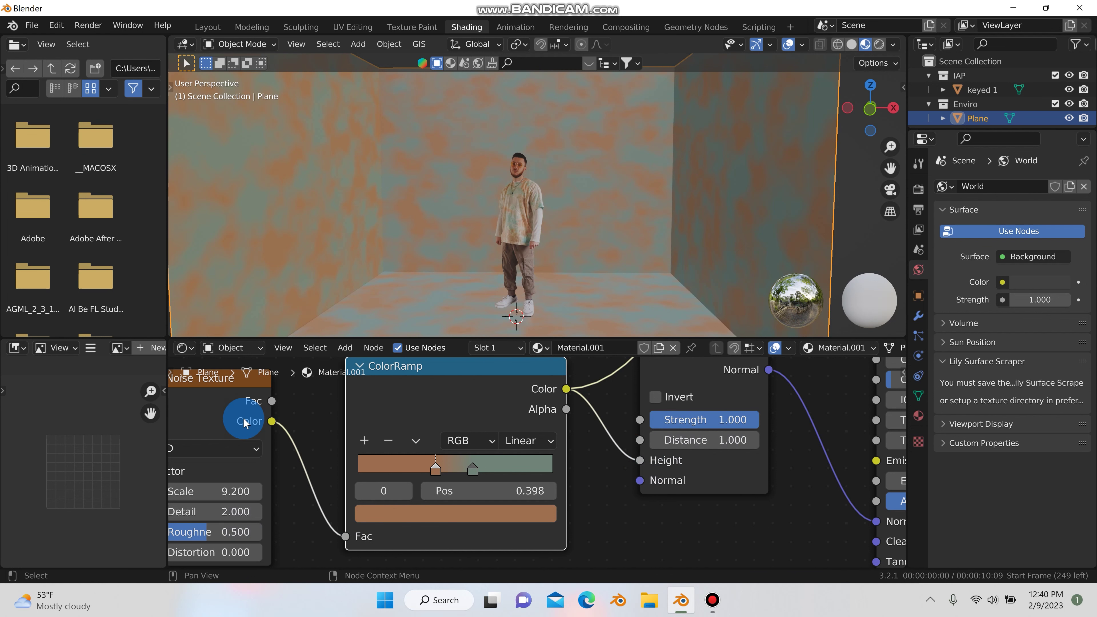
drag(244, 418, 277, 419)
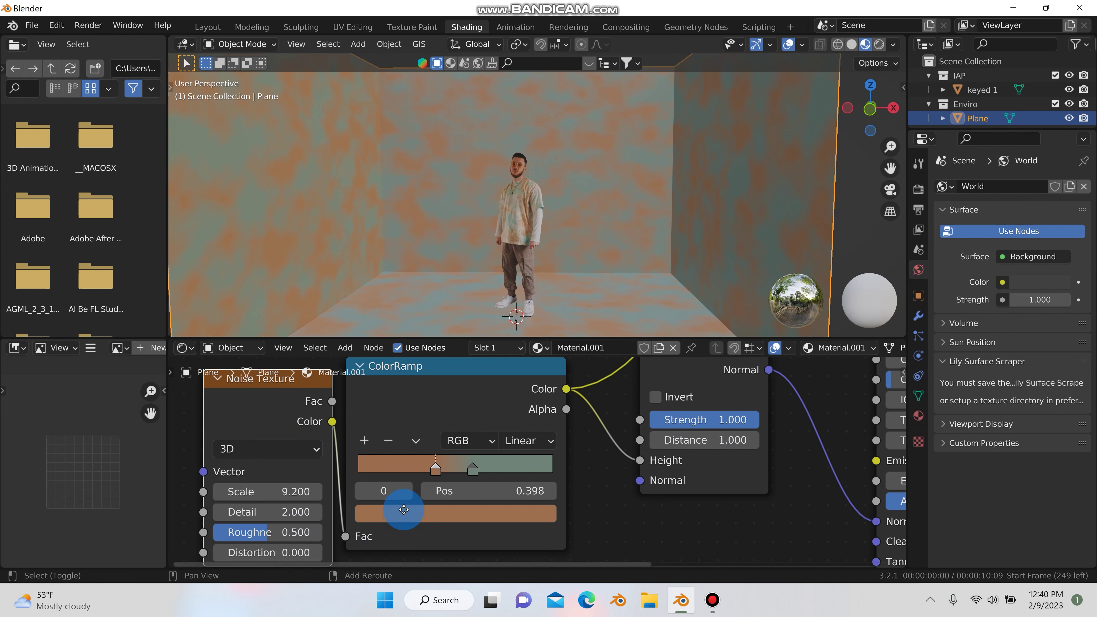
- Set the Noise Texture Roughness to 1.000 and lower its Scale to 1.280
scroll(342, 486, down, 2)
scroll(342, 486, left, 2)
drag(300, 479, 355, 490)
key(Escape)
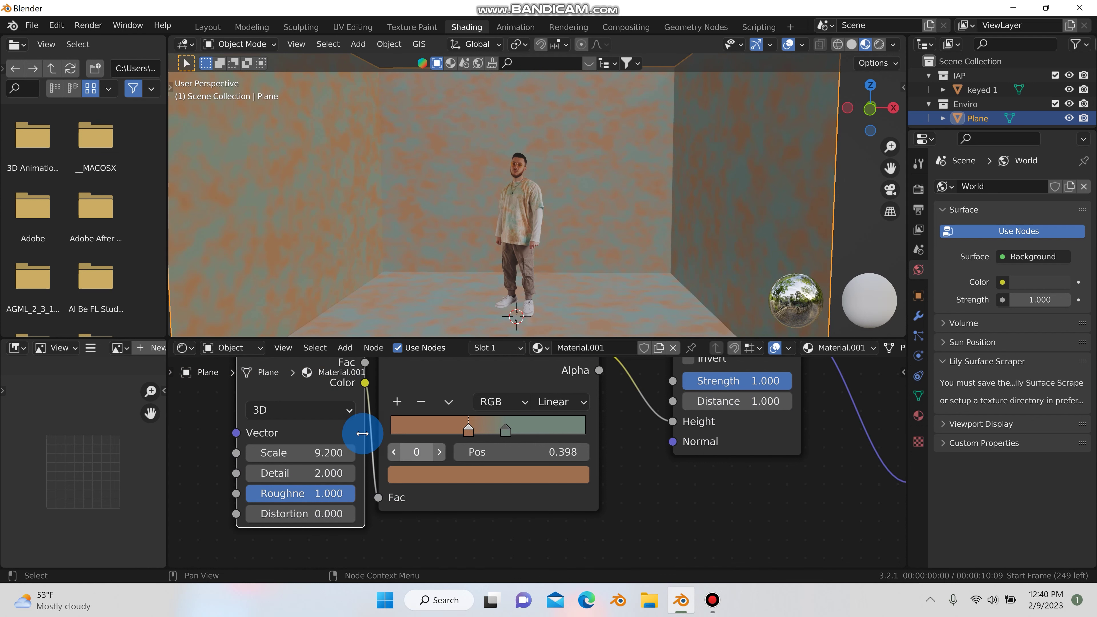
drag(345, 452, 341, 453)
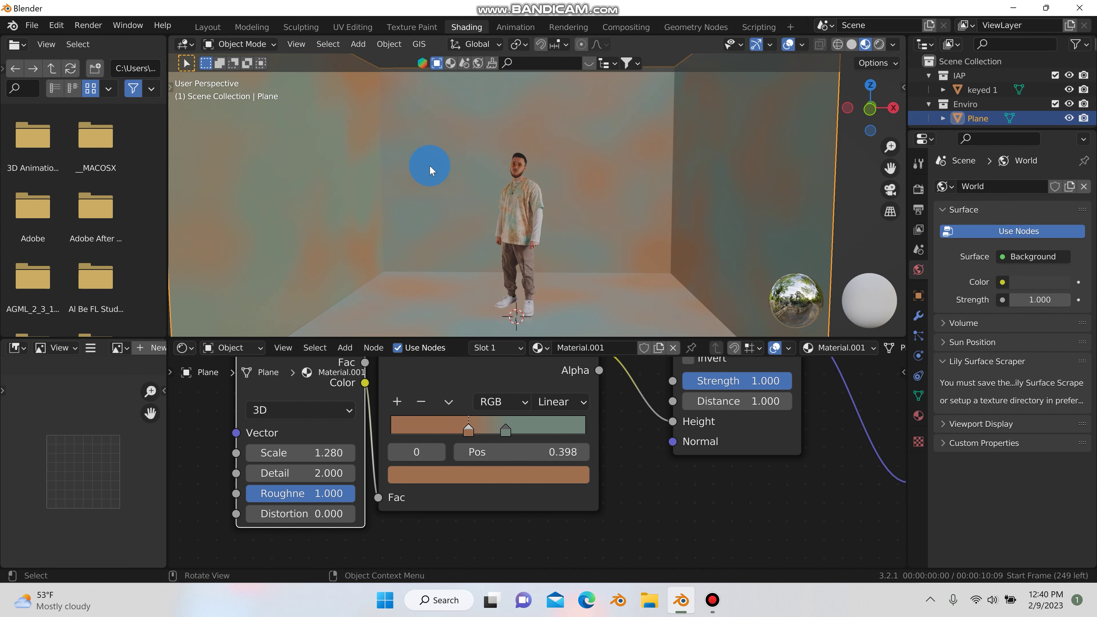
- Save the project as Tie Die.blend
click(32, 27)
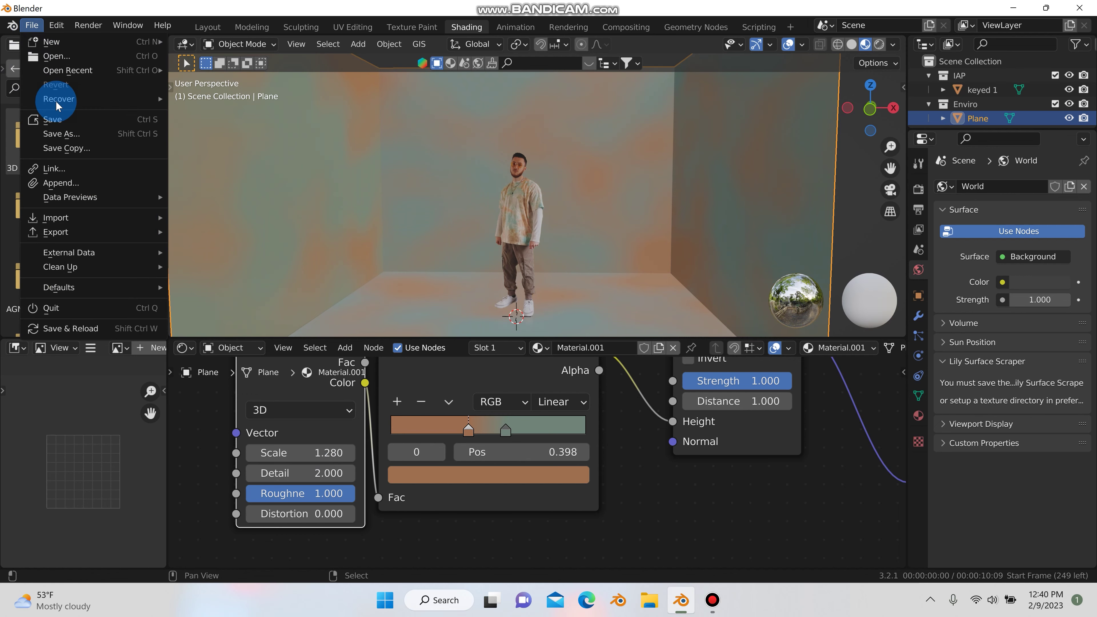
click(44, 118)
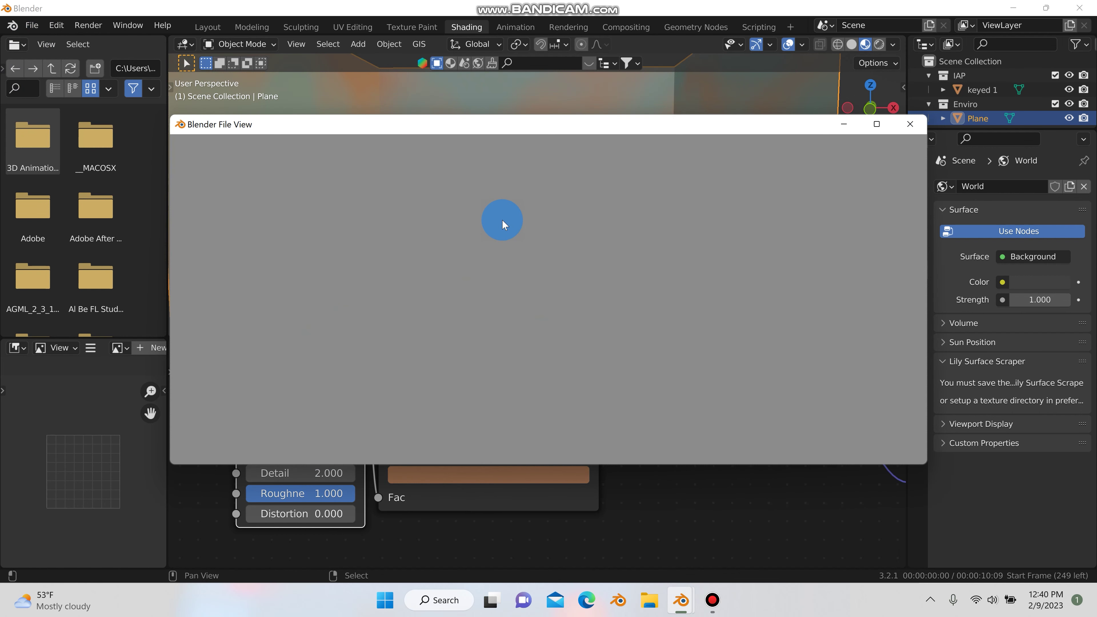
key(Return)
- Lower the wall material's Principled BSDF Roughness to 0.198
scroll(642, 411, down, 3)
scroll(376, 531, up, 3)
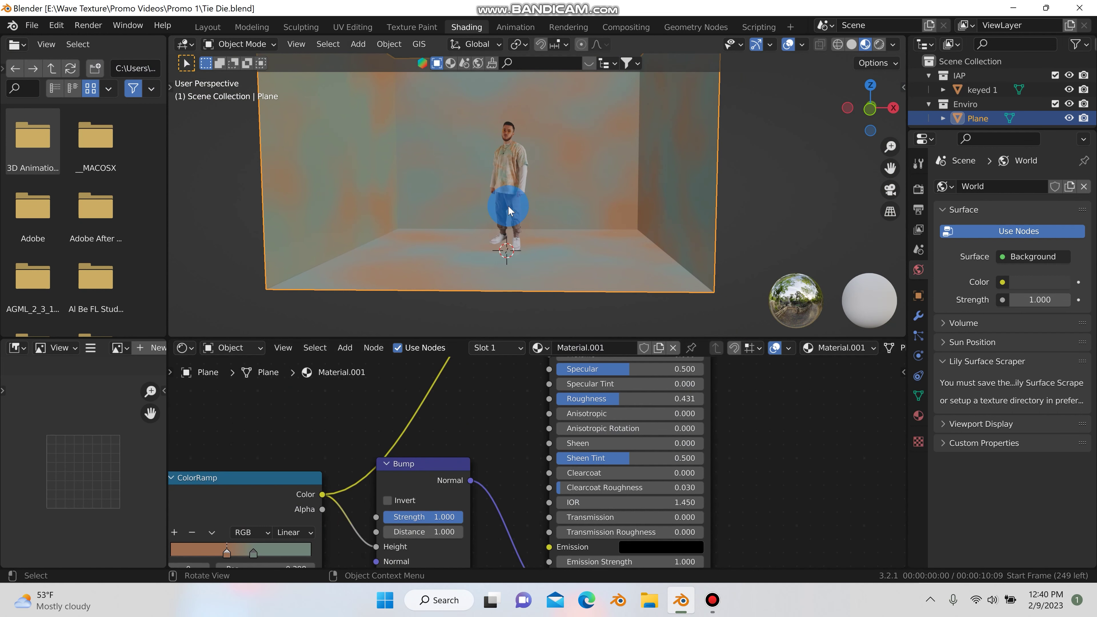
scroll(508, 211, up, 4)
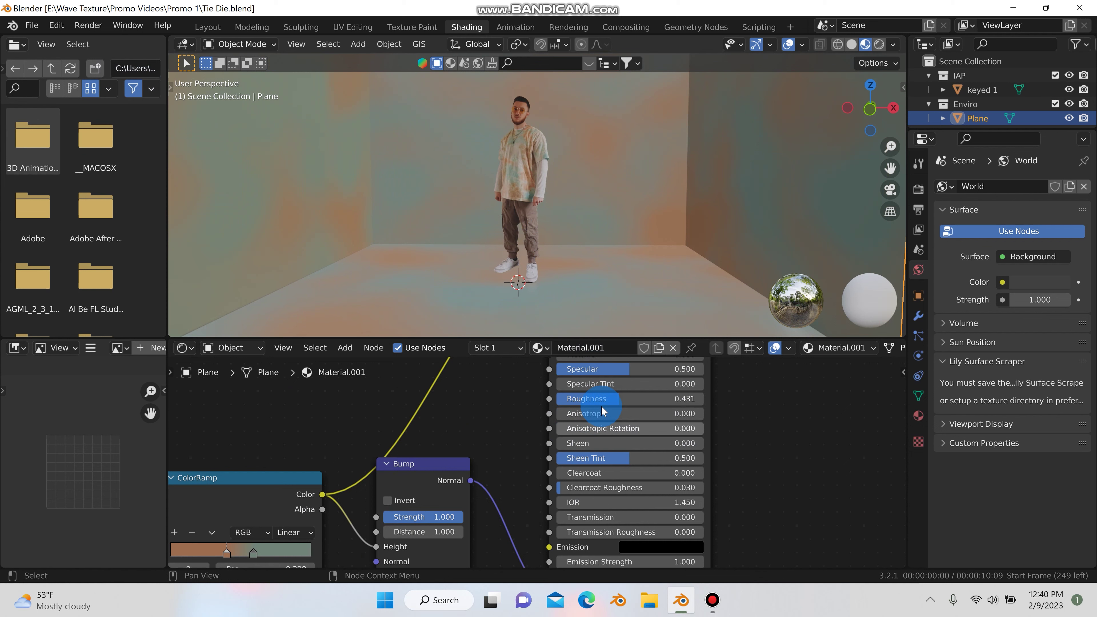
drag(601, 405, 528, 382)
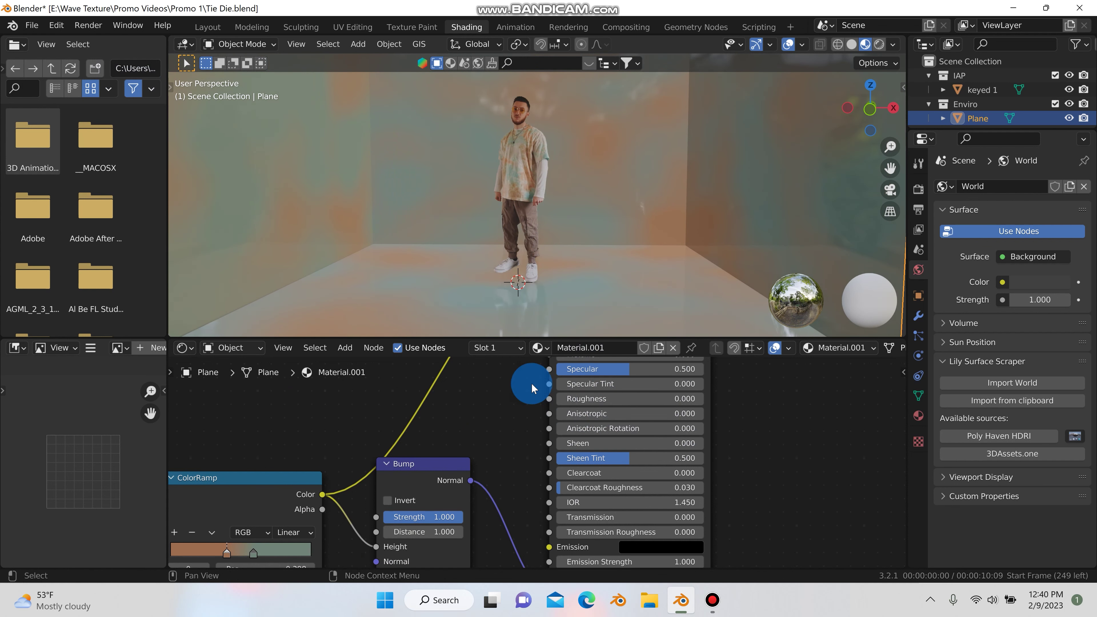
- Switch to the Layout workspace and look over the scene
click(215, 31)
click(545, 295)
scroll(561, 320, down, 3)
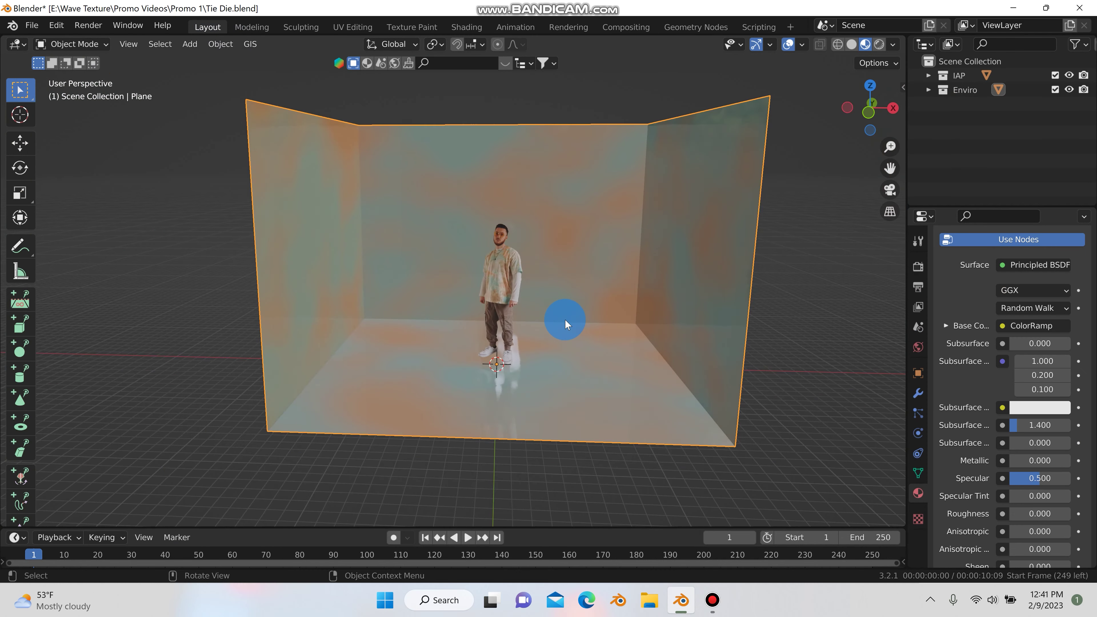
scroll(559, 313, up, 6)
scroll(562, 292, down, 6)
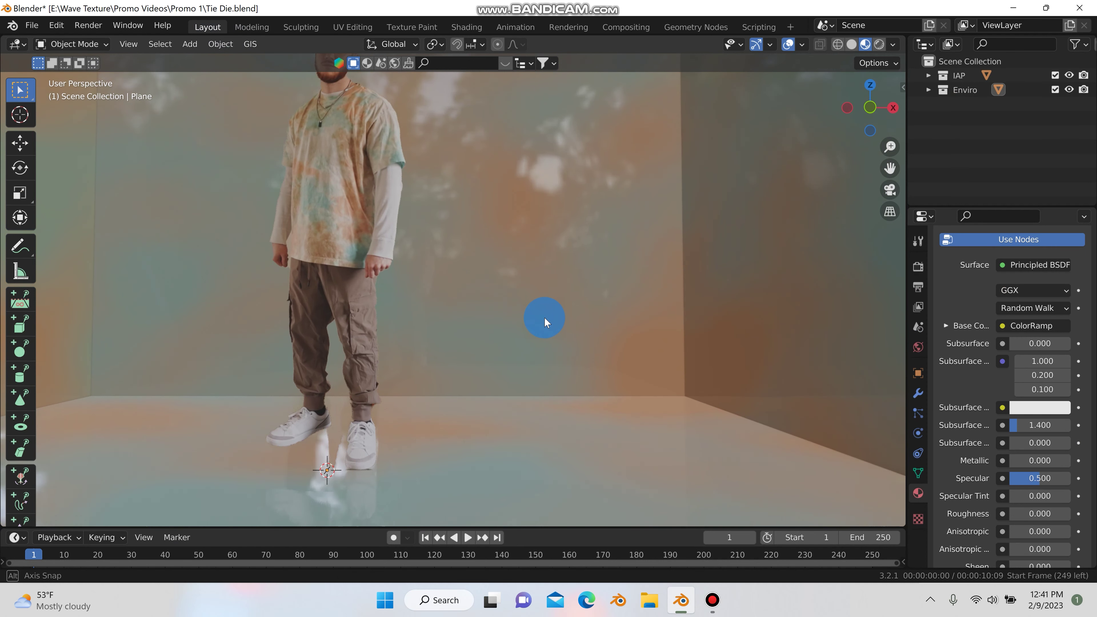
scroll(556, 305, up, 4)
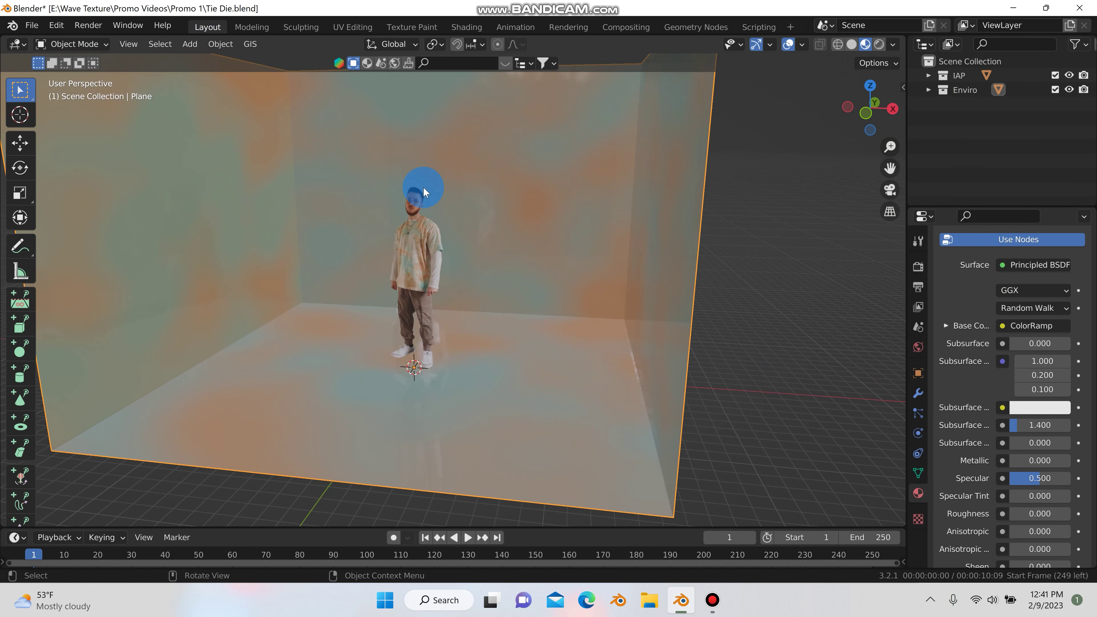
- In Shading, delete the Bump-to-Normal link and reconnect the ColorRamp to the noise Color output
click(467, 29)
click(495, 315)
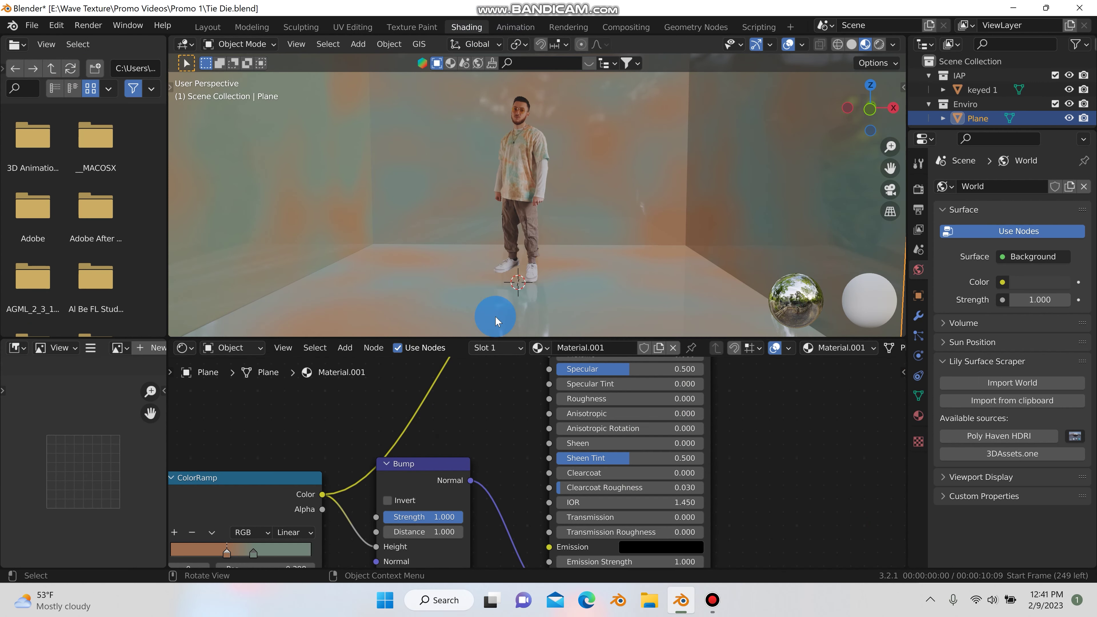
scroll(466, 438, down, 1)
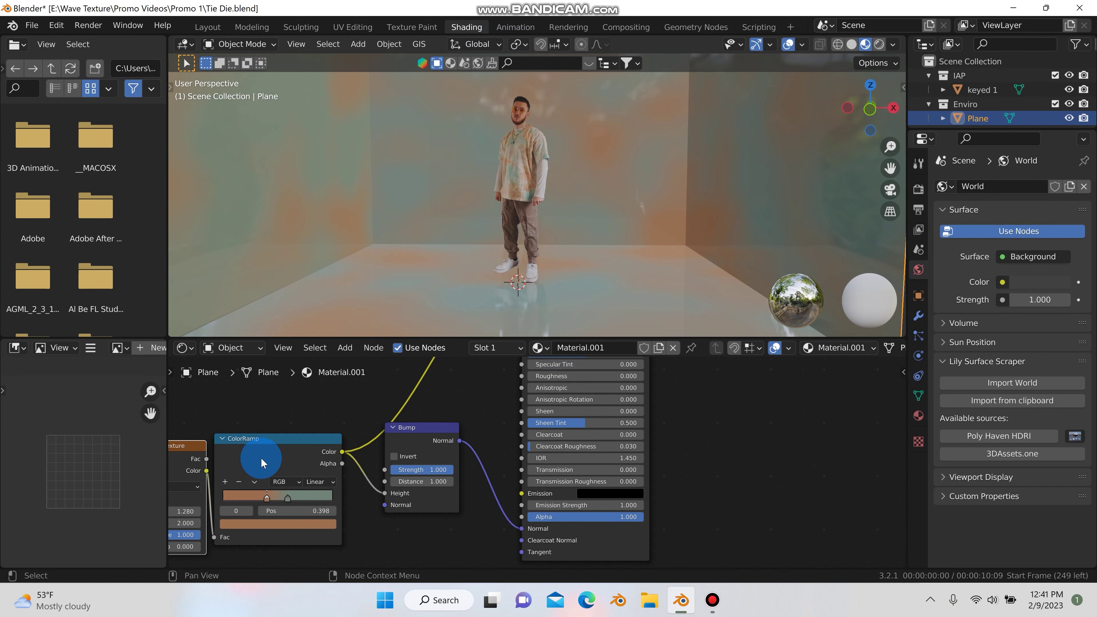
drag(520, 528, 461, 454)
click(541, 225)
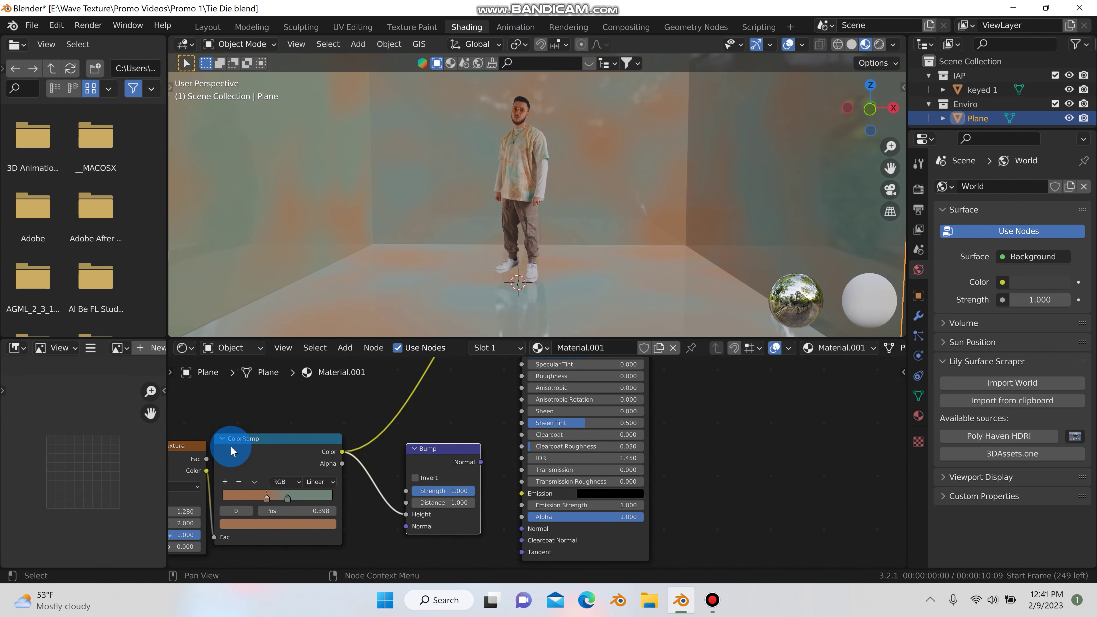
drag(231, 446, 242, 482)
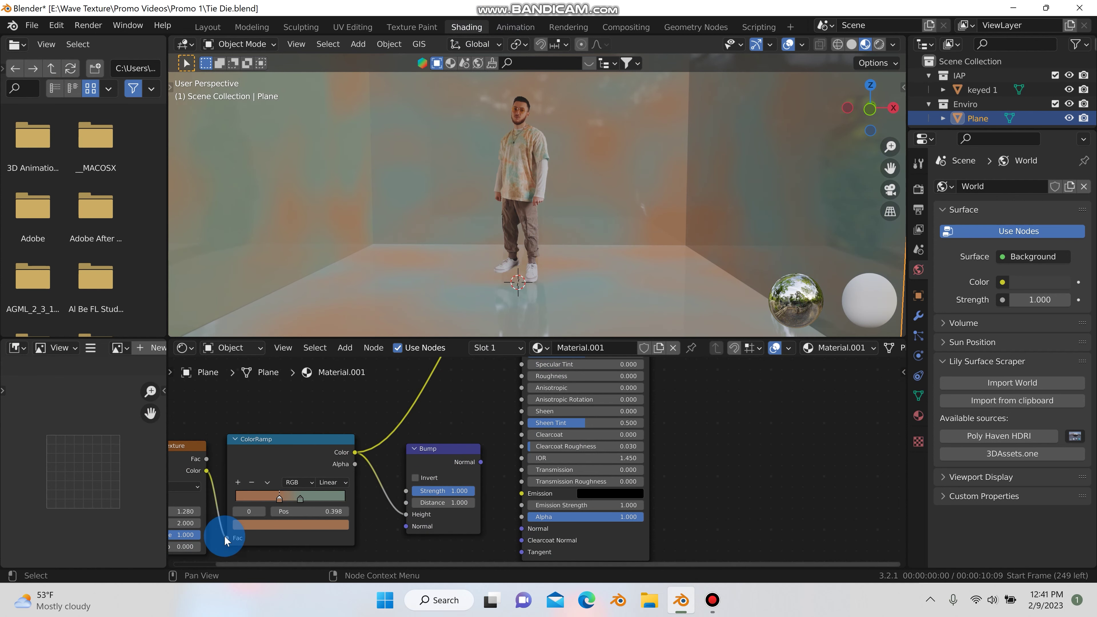
drag(226, 538, 207, 485)
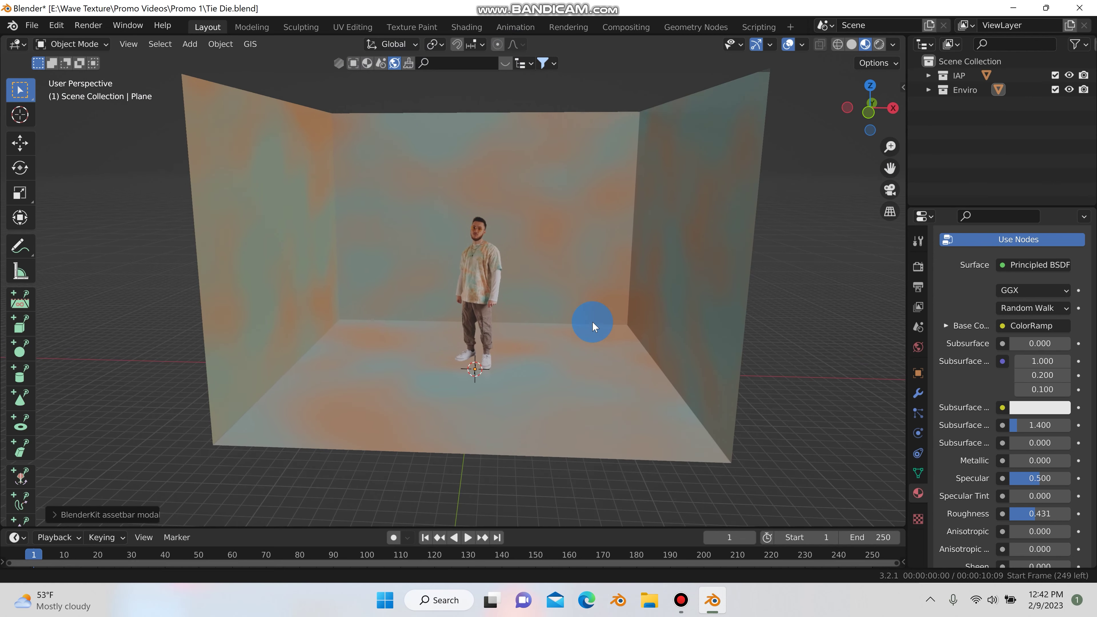
- Create a new collection in the Outliner named Lights
click(994, 133)
right_click(994, 134)
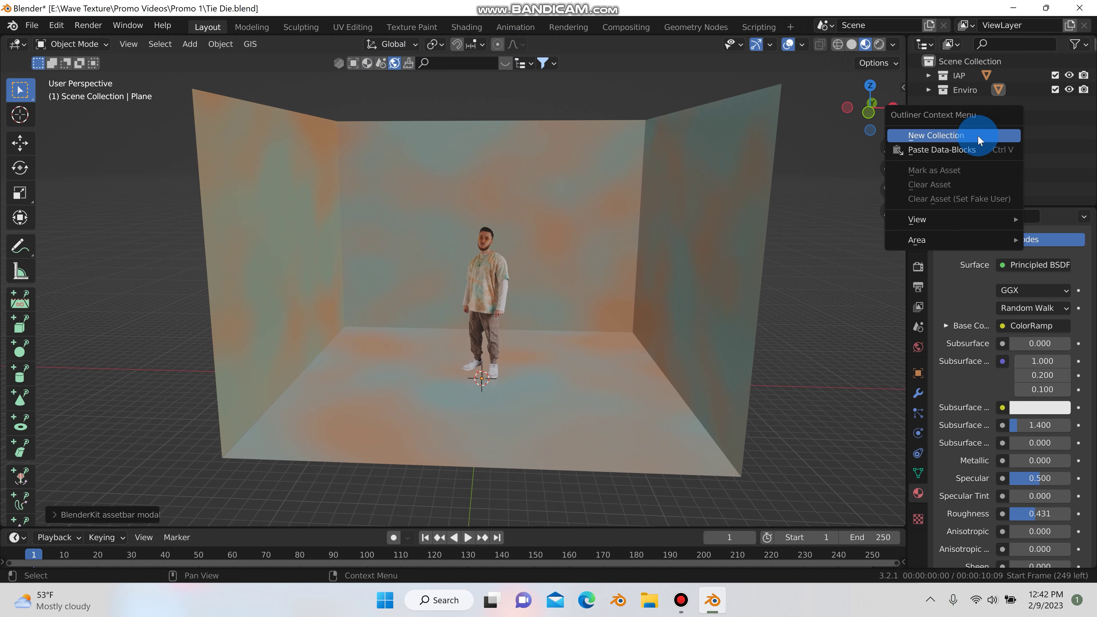
click(978, 135)
double_click(975, 109)
double_click(975, 109)
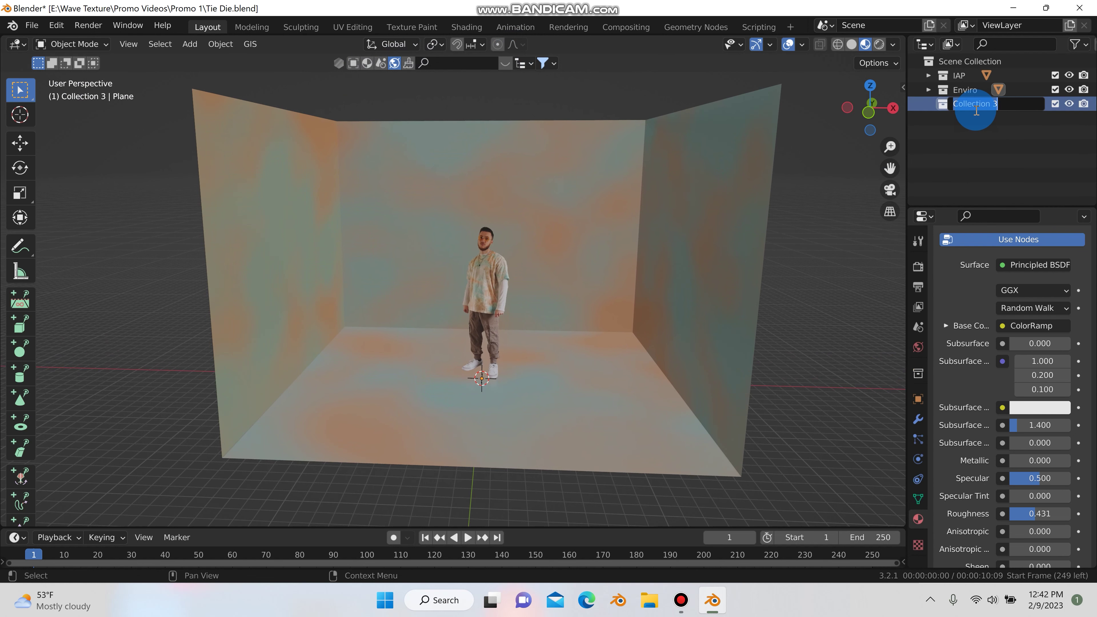
text(Lights)
key(Return)
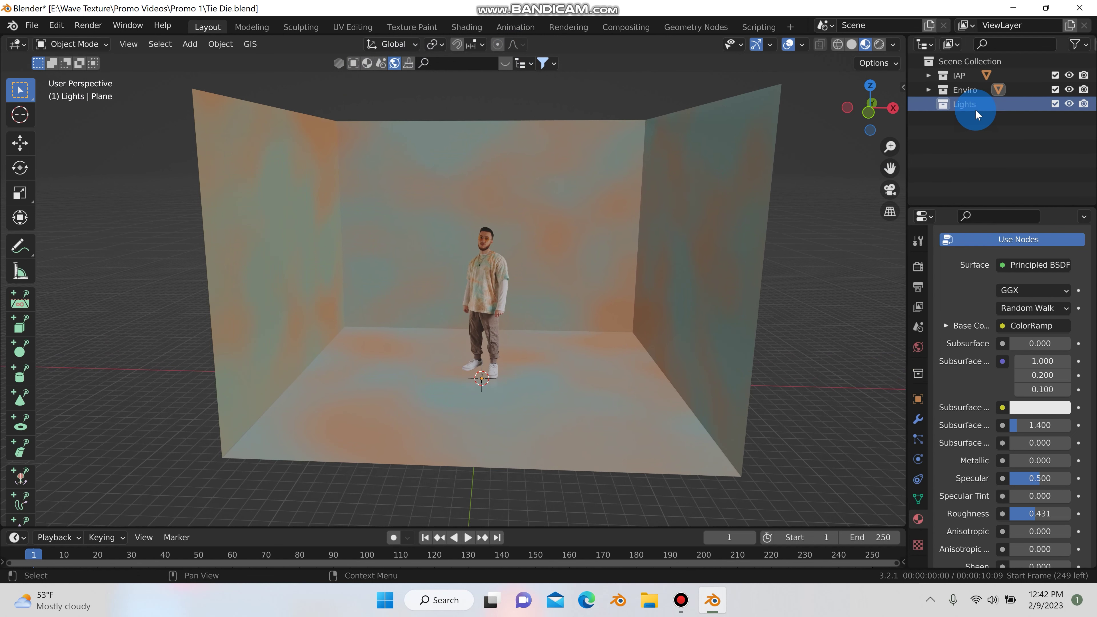
- Switch to rendered shading and add a Point light
click(878, 44)
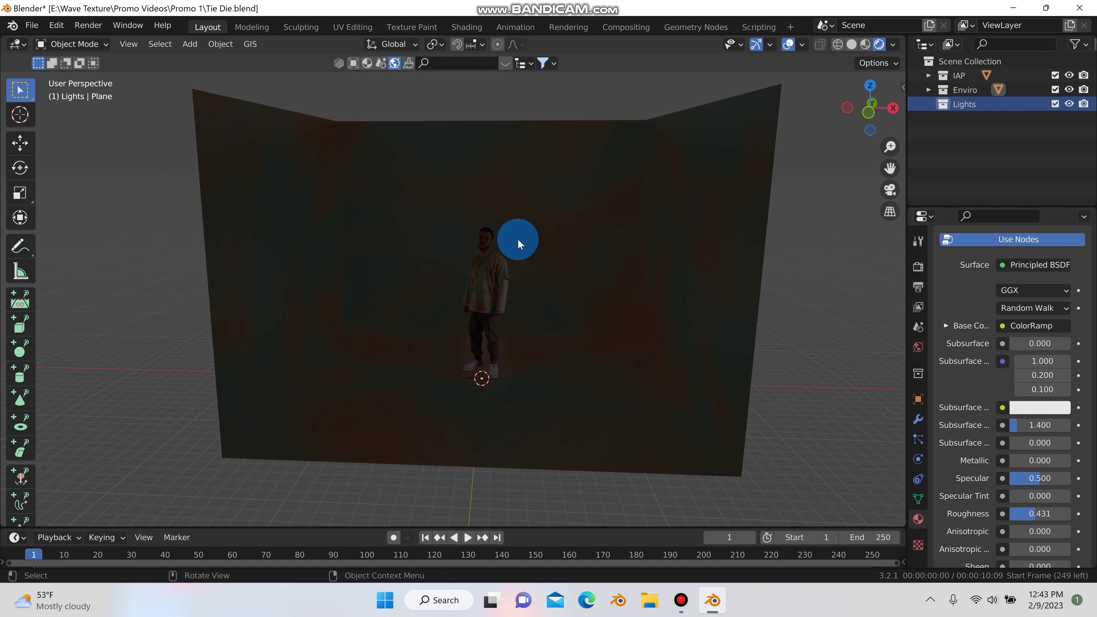
key(shift+a)
mouse_move(492, 417)
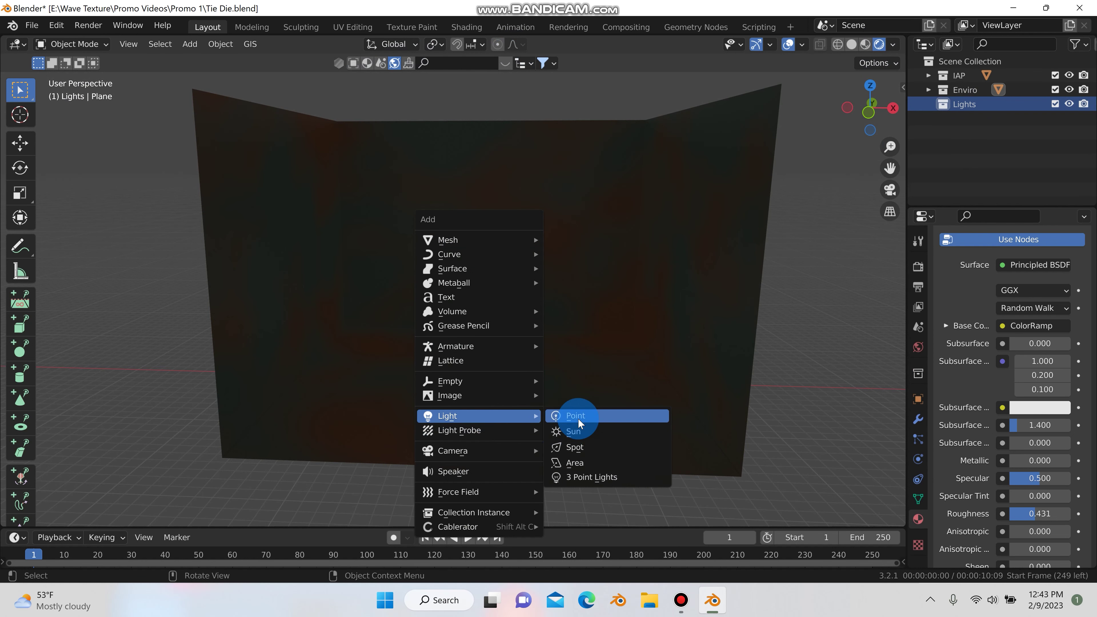
click(577, 417)
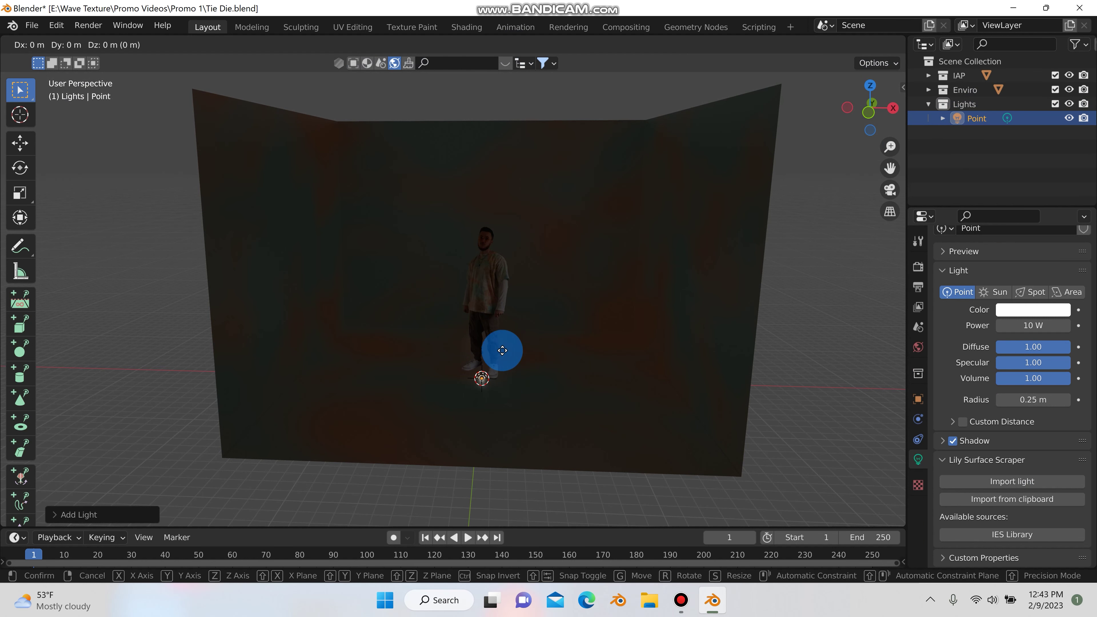
- Raise the point light along Z, then shift it along Y beside the figure
key(g)
key(z)
click(506, 234)
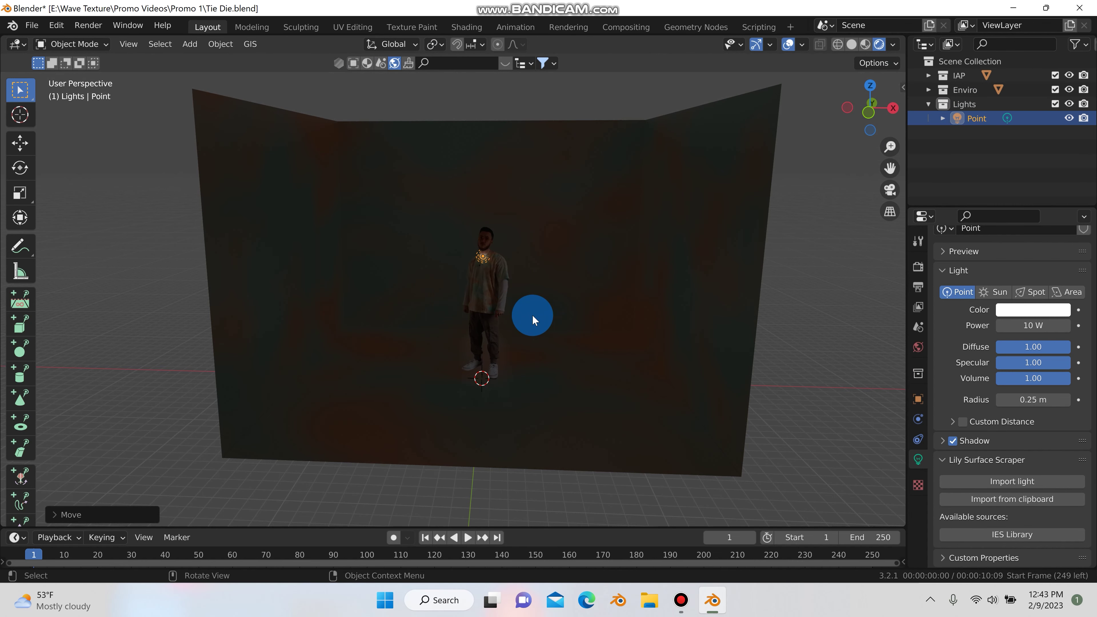
middle_drag(532, 315, 549, 318)
key(g)
key(y)
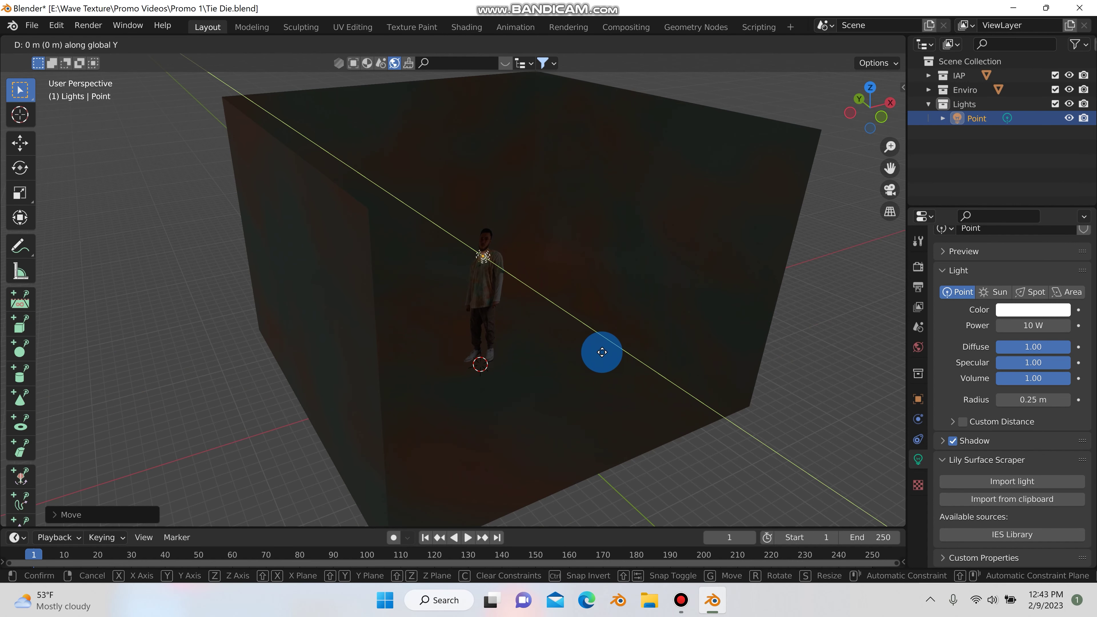
click(611, 356)
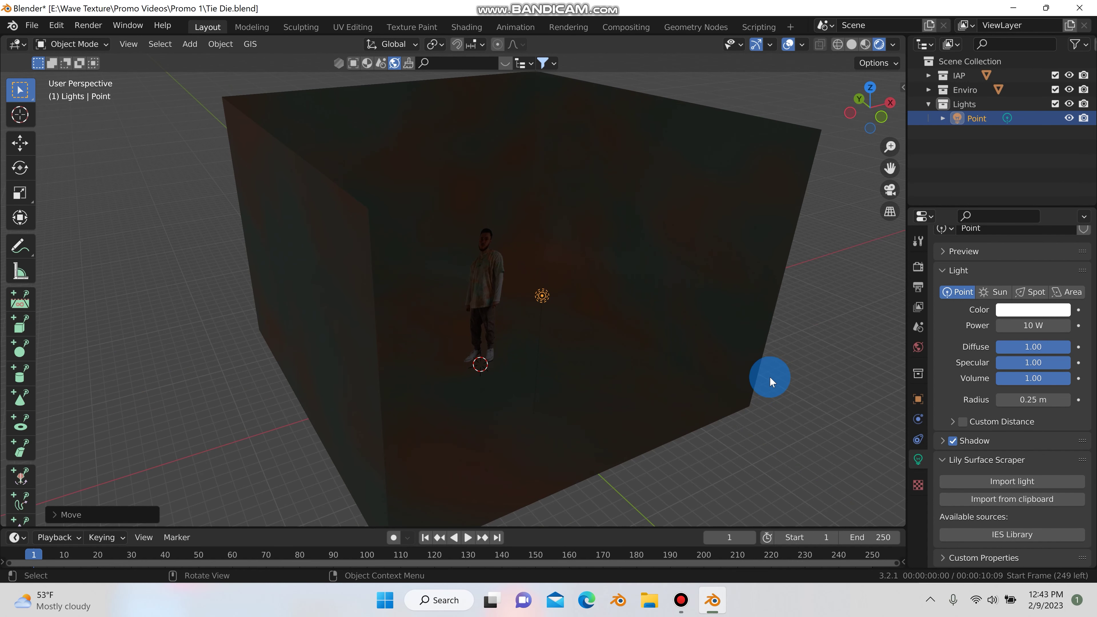
middle_drag(769, 378, 600, 329)
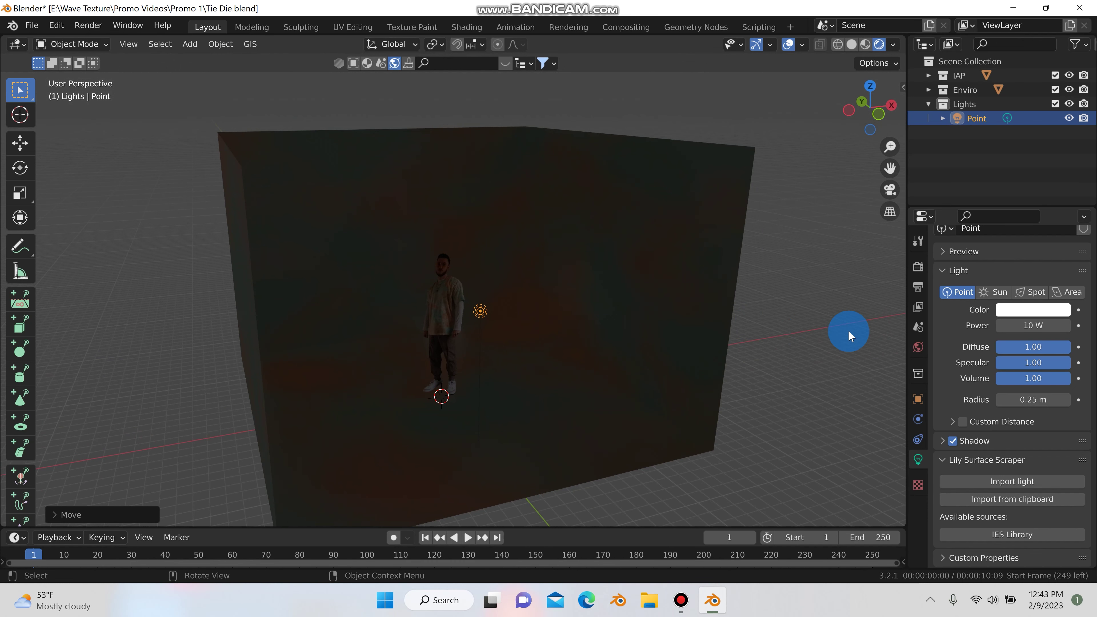
middle_drag(848, 331, 783, 301)
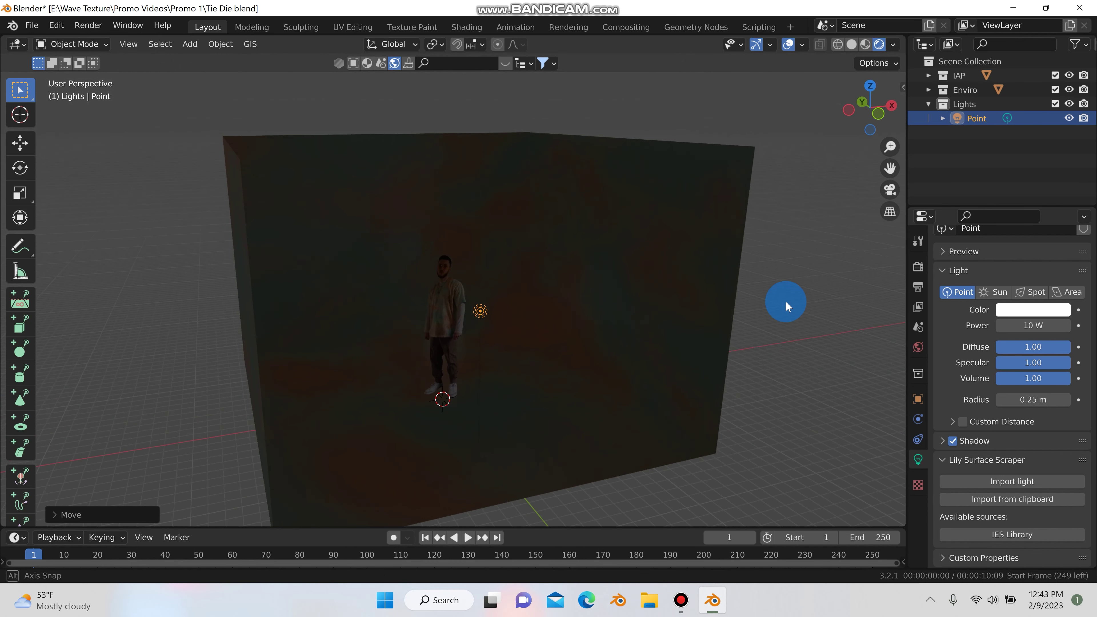
- Set the point light's Power to 500 W, then to 4000 W
click(1017, 314)
click(987, 328)
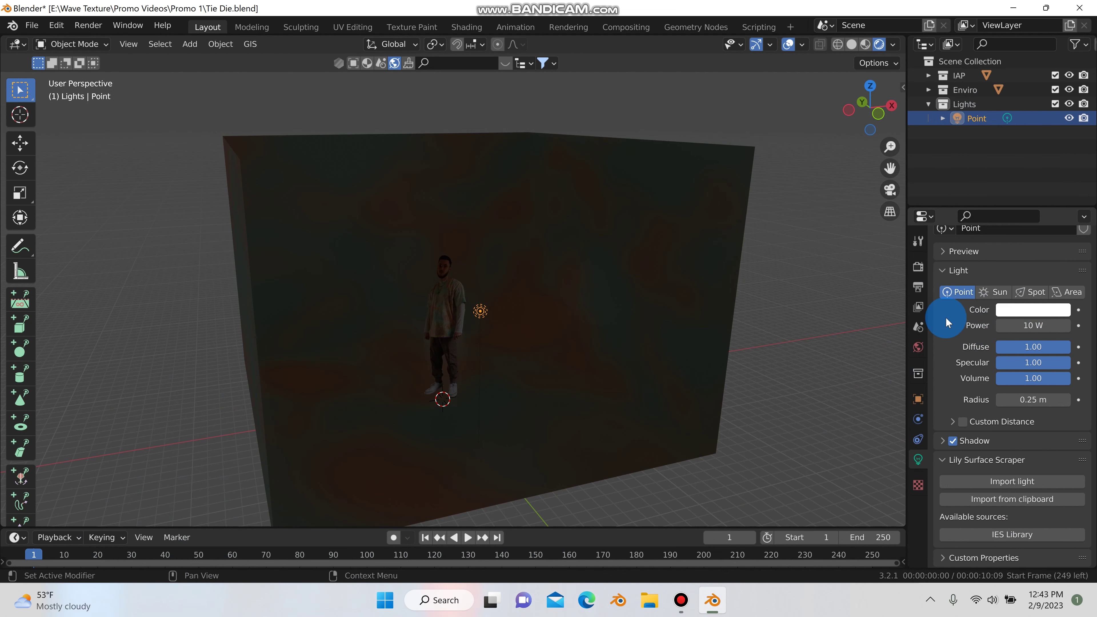
click(1020, 327)
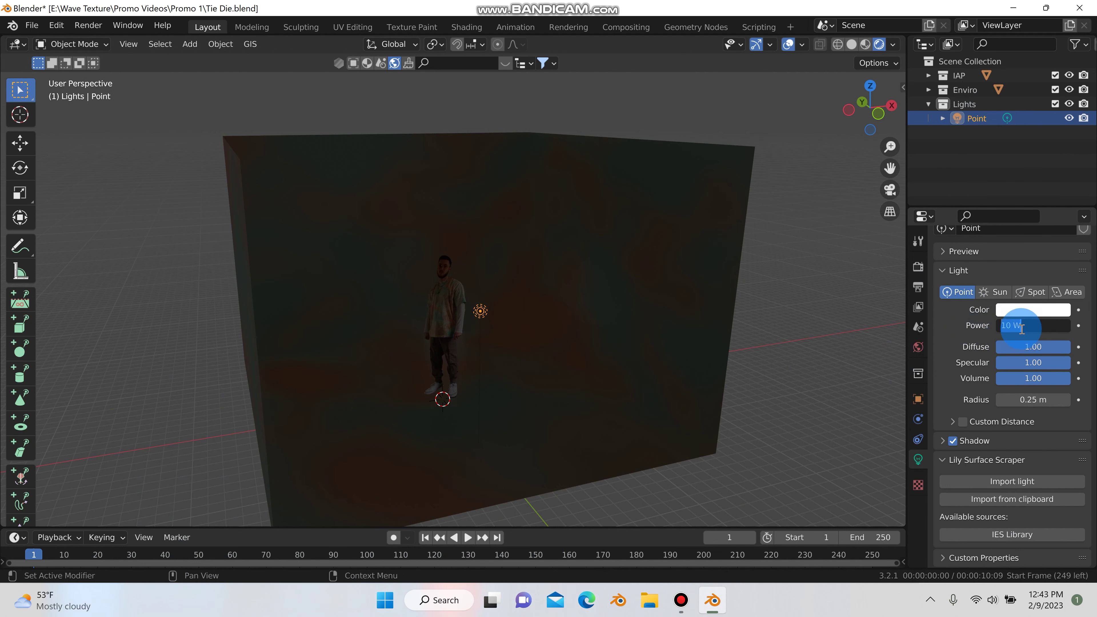
key(Return)
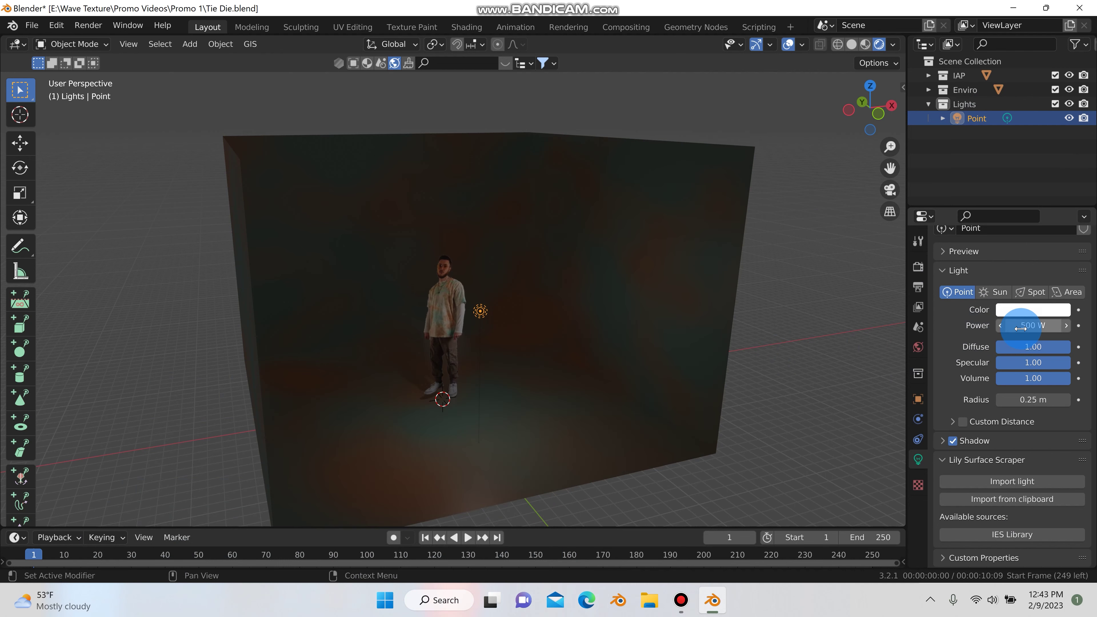
click(1020, 328)
text(400)
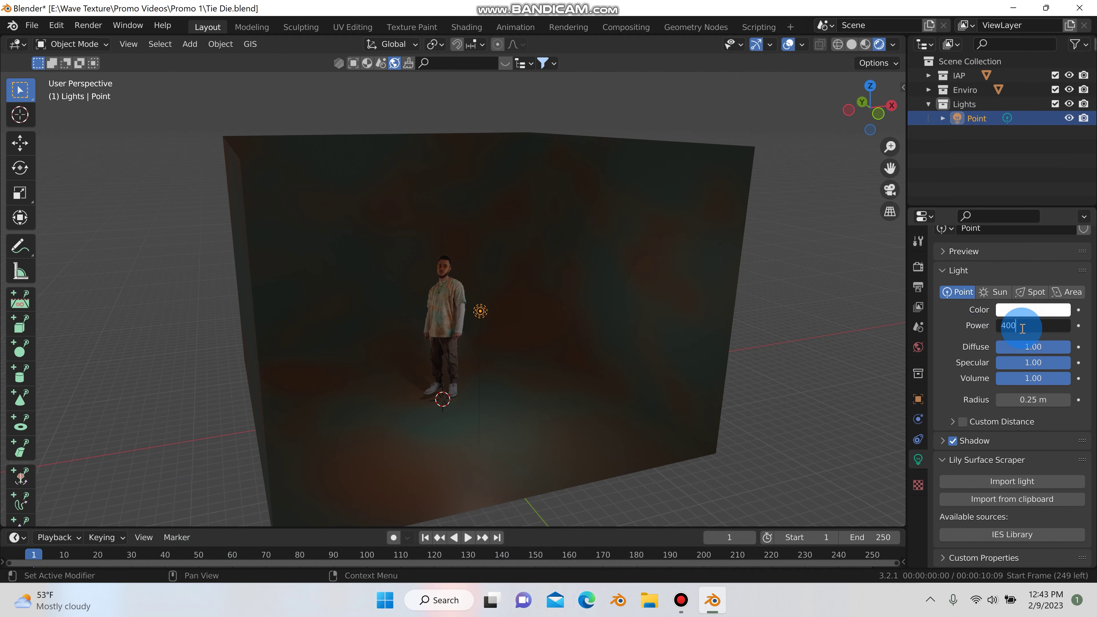
text(0)
key(Return)
- Start moving the light, then cancel so it keeps its position
middle_drag(480, 328, 457, 314)
key(g)
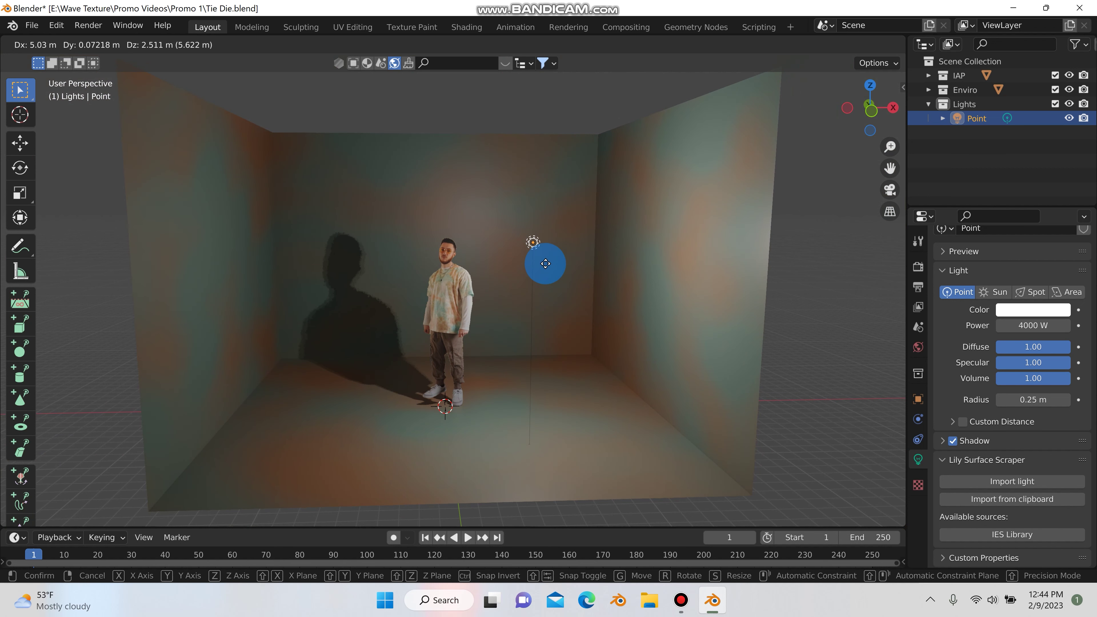
right_click(570, 250)
click(918, 266)
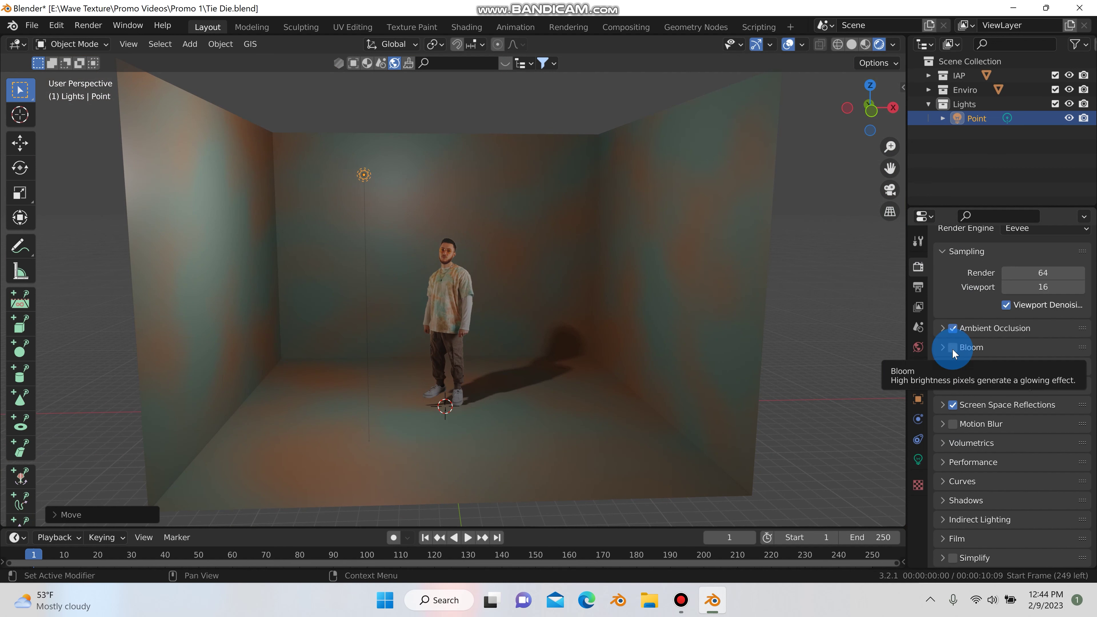
- Collapse Lights and create a new collection named Cam
click(925, 108)
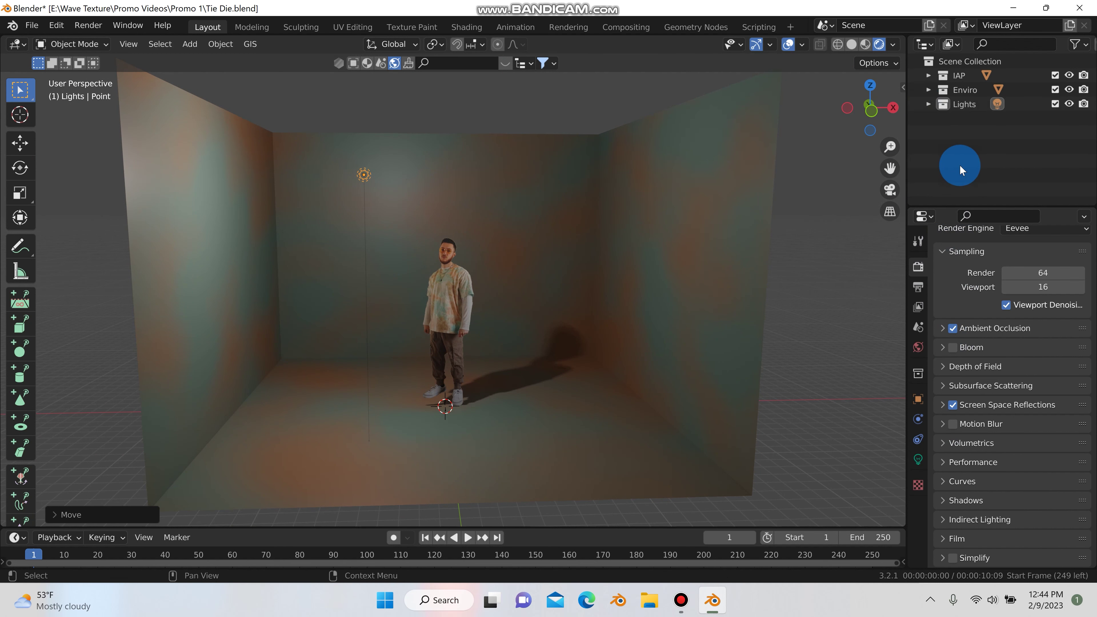
right_click(962, 162)
click(968, 158)
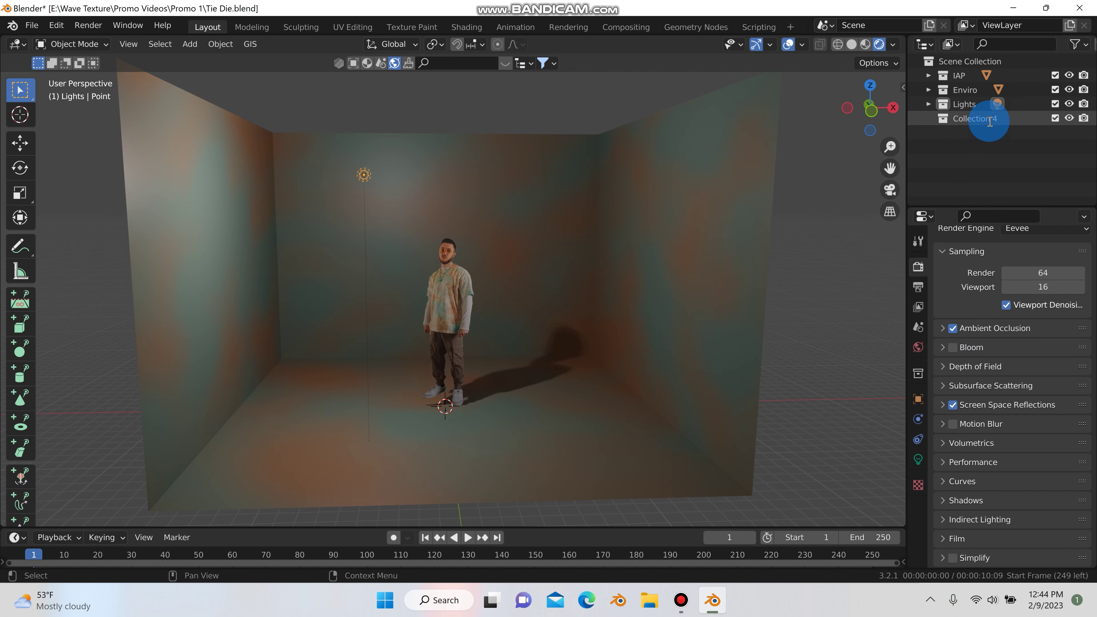
double_click(988, 120)
text(Cam)
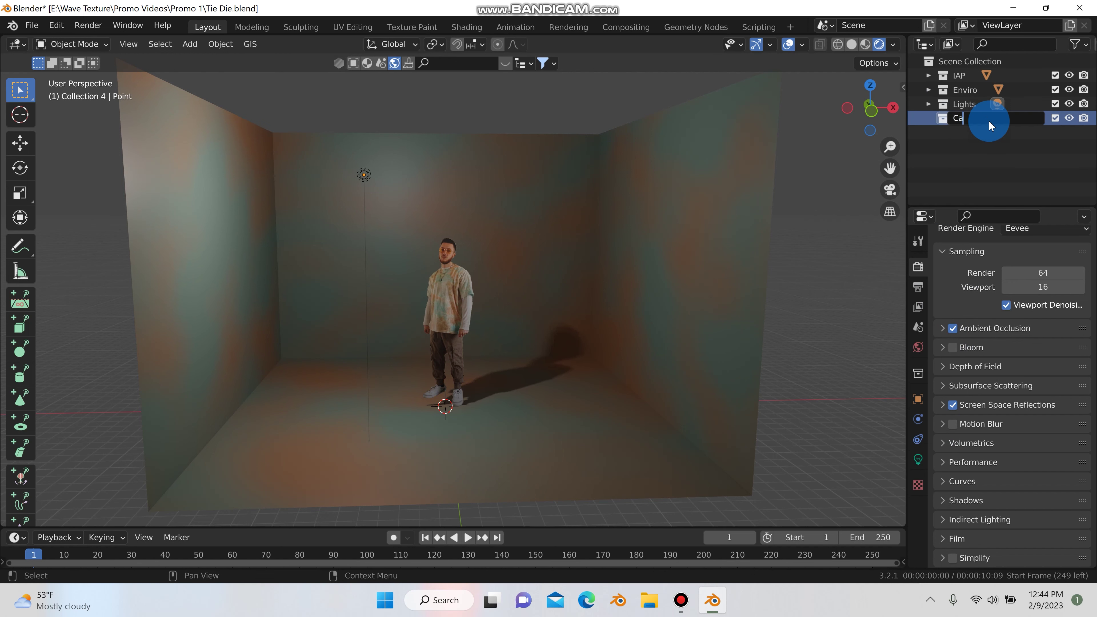
key(Return)
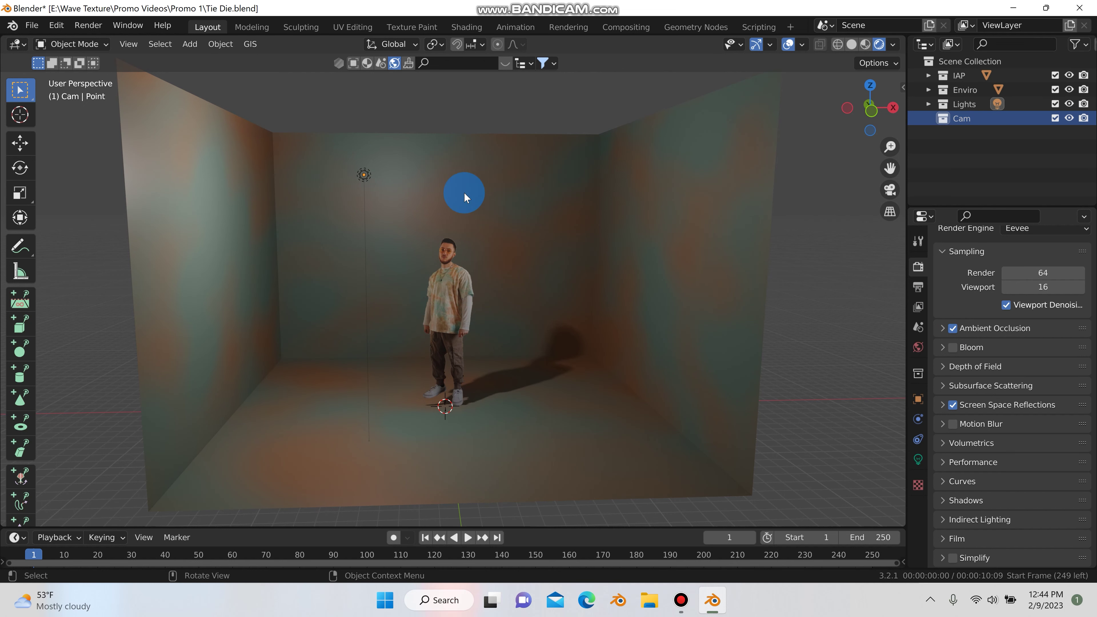
- Add a Camera into the Cam collection
key(shift+a)
mouse_move(467, 208)
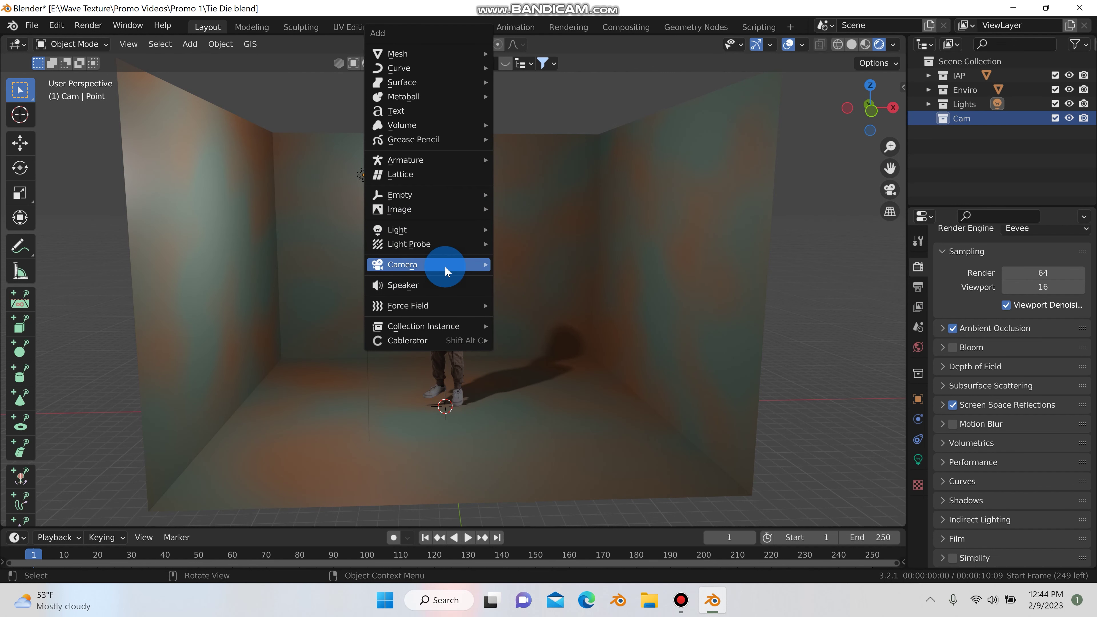
mouse_move(451, 266)
click(532, 264)
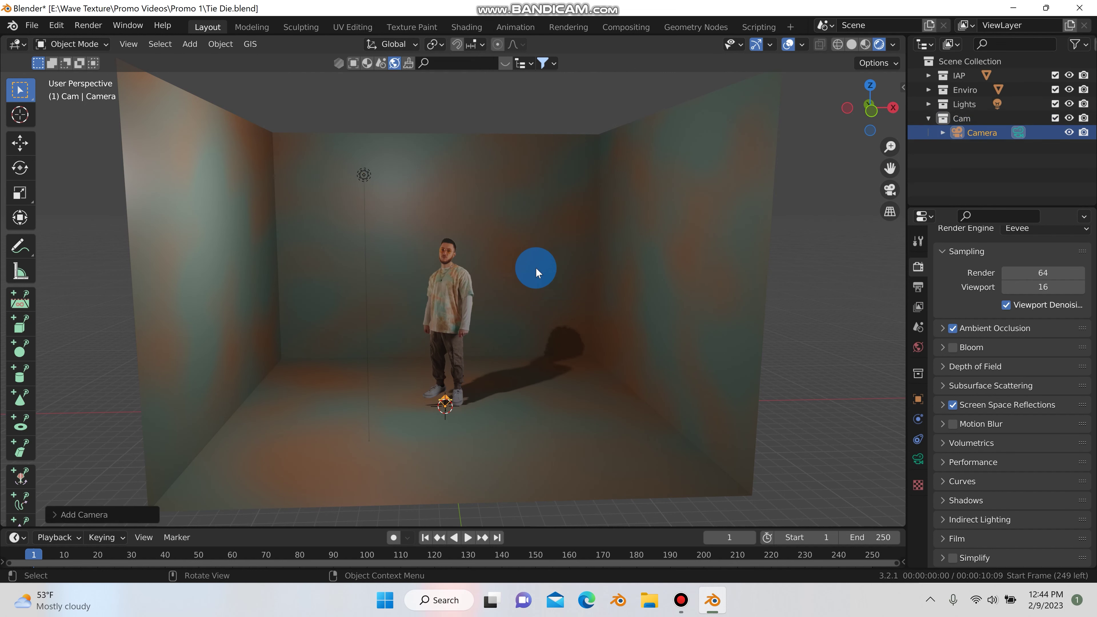
- View through the camera, enable Lock Camera to View, and frame the man
click(889, 190)
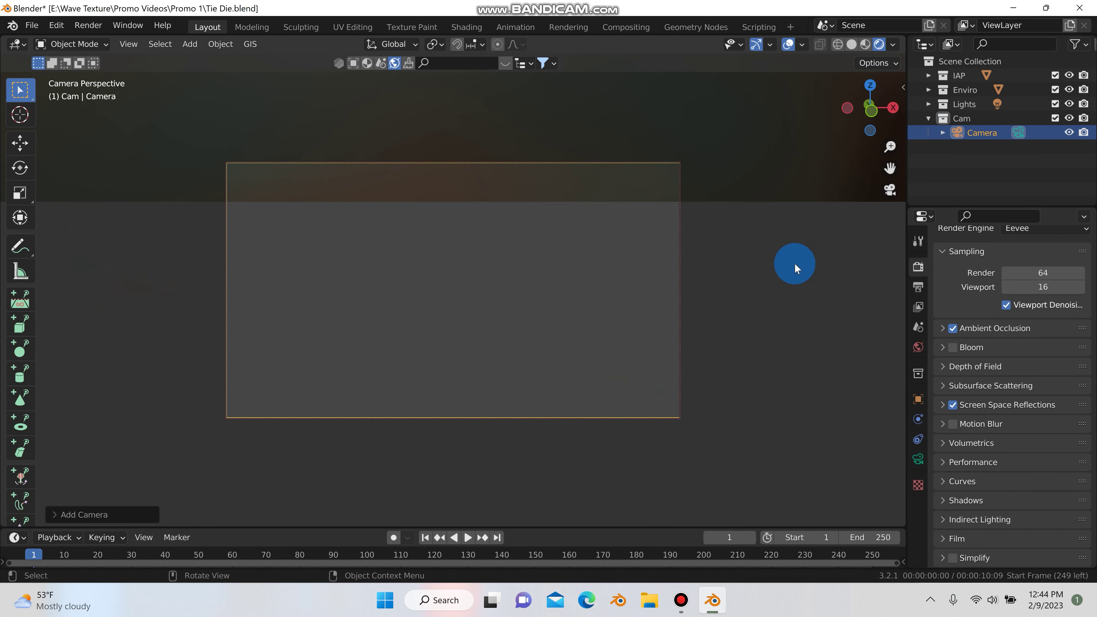
key(n)
click(815, 332)
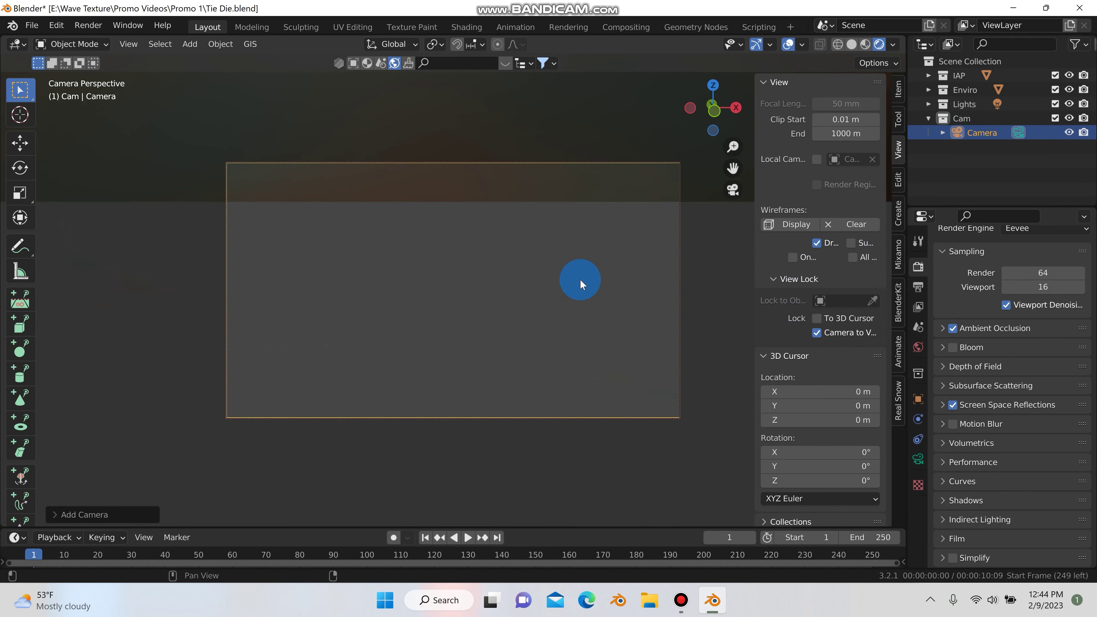
key(n)
scroll(583, 276, down, 8)
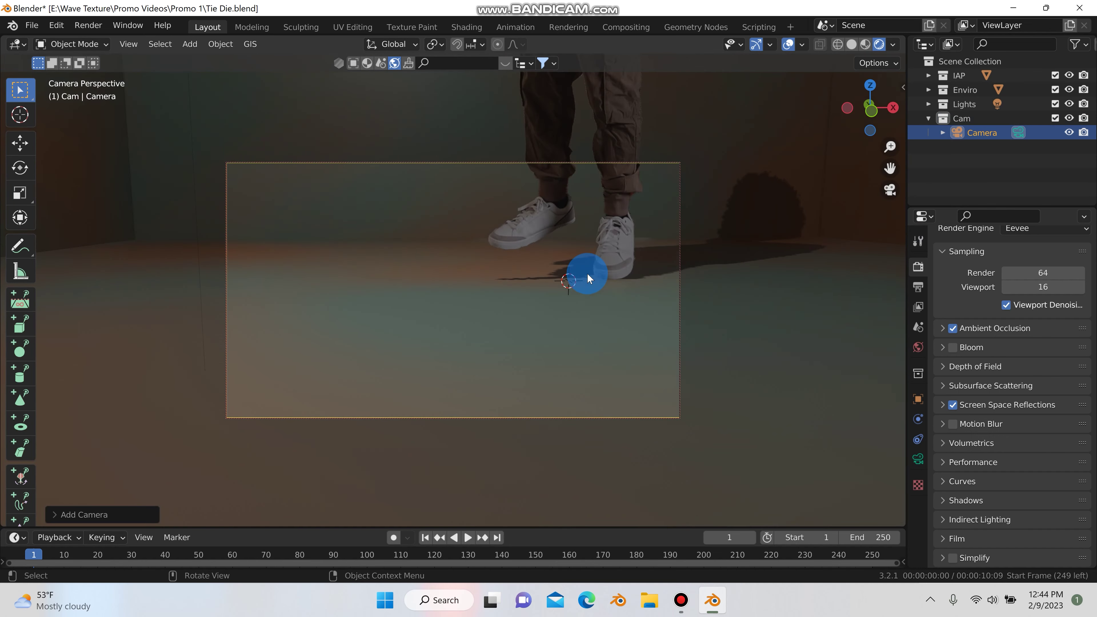
shift+middle_drag(520, 342, 479, 381)
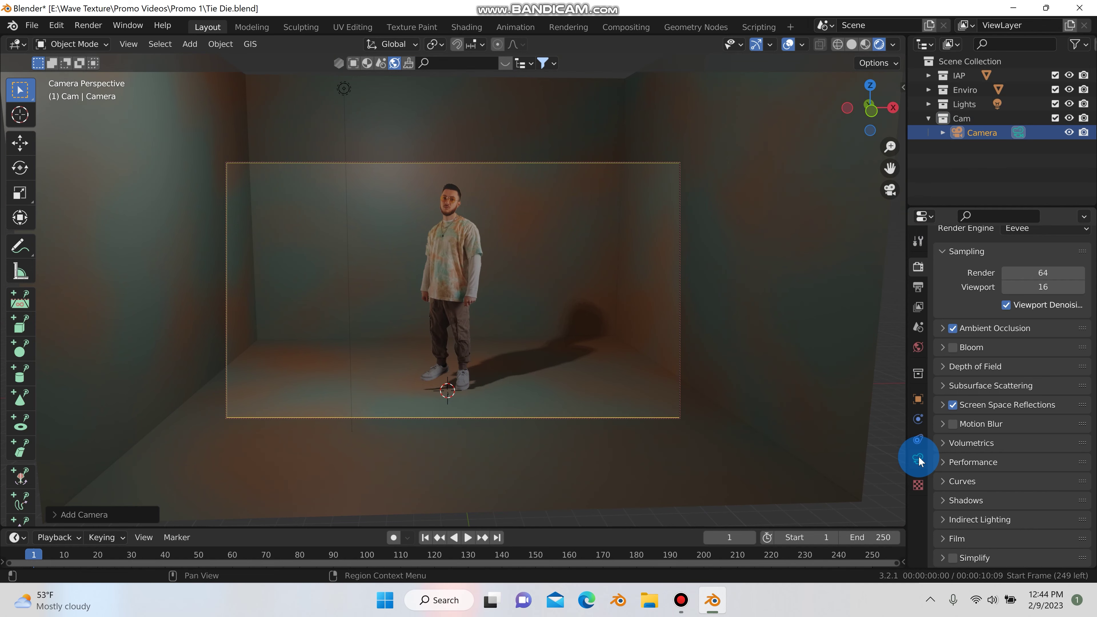
- In Solid shading, set the camera's Viewport Display Passepartout to 1.000
click(852, 45)
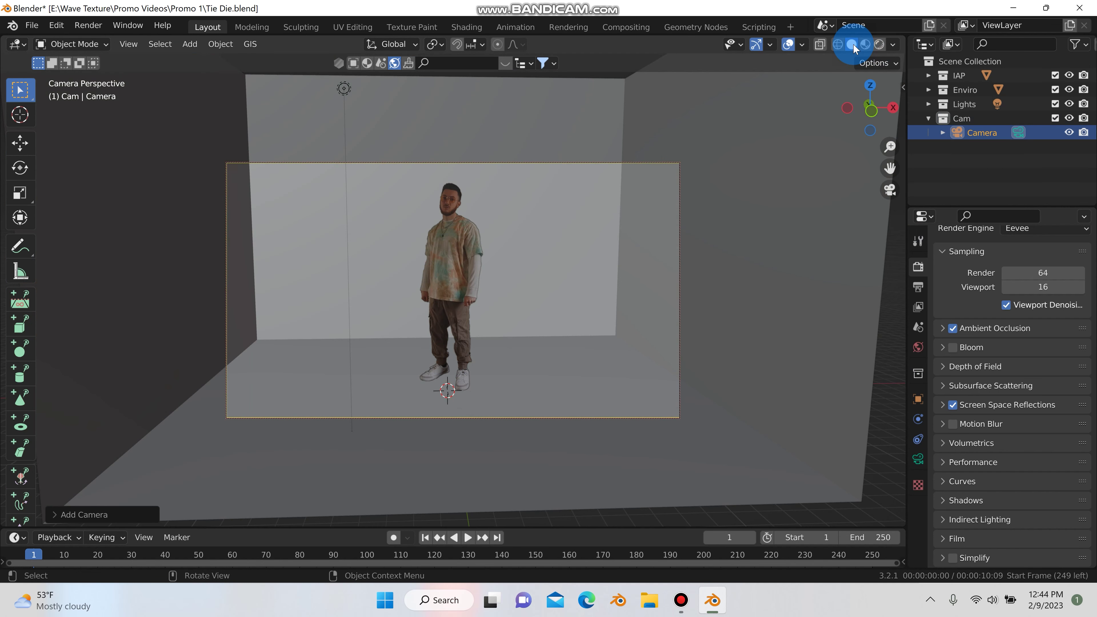
click(918, 459)
scroll(955, 479, down, 3)
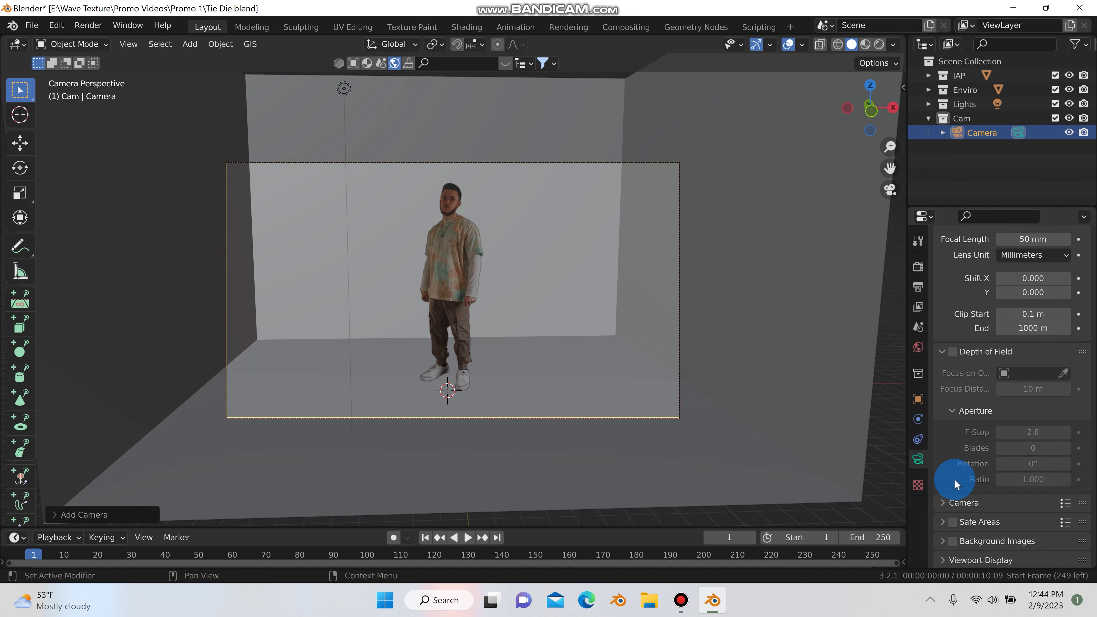
scroll(955, 479, down, 1)
click(939, 533)
scroll(939, 533, down, 3)
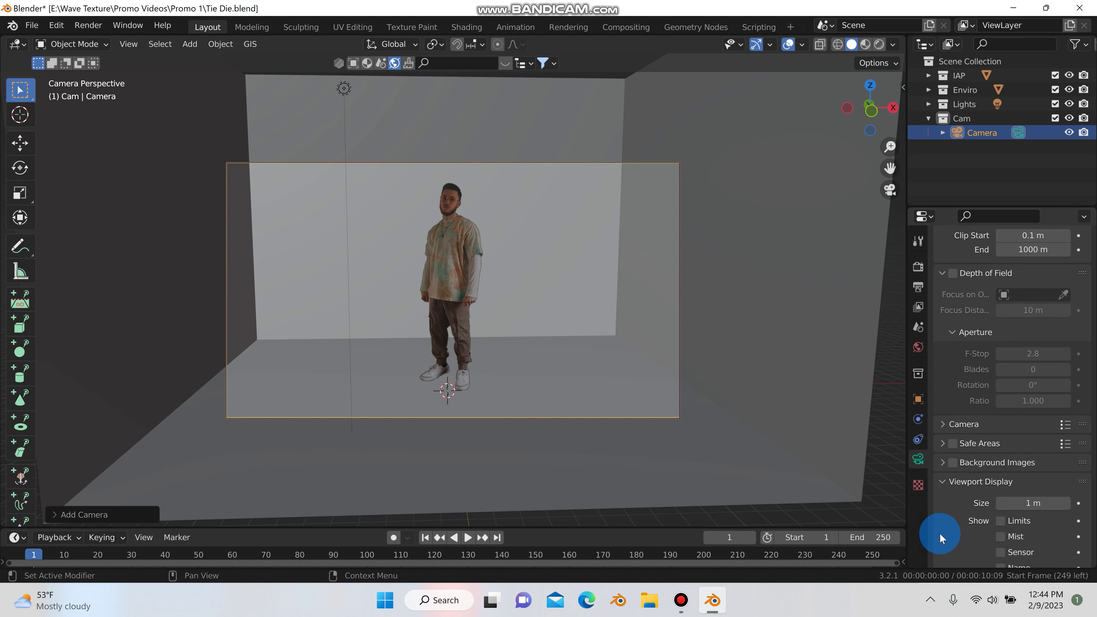
scroll(941, 531, down, 3)
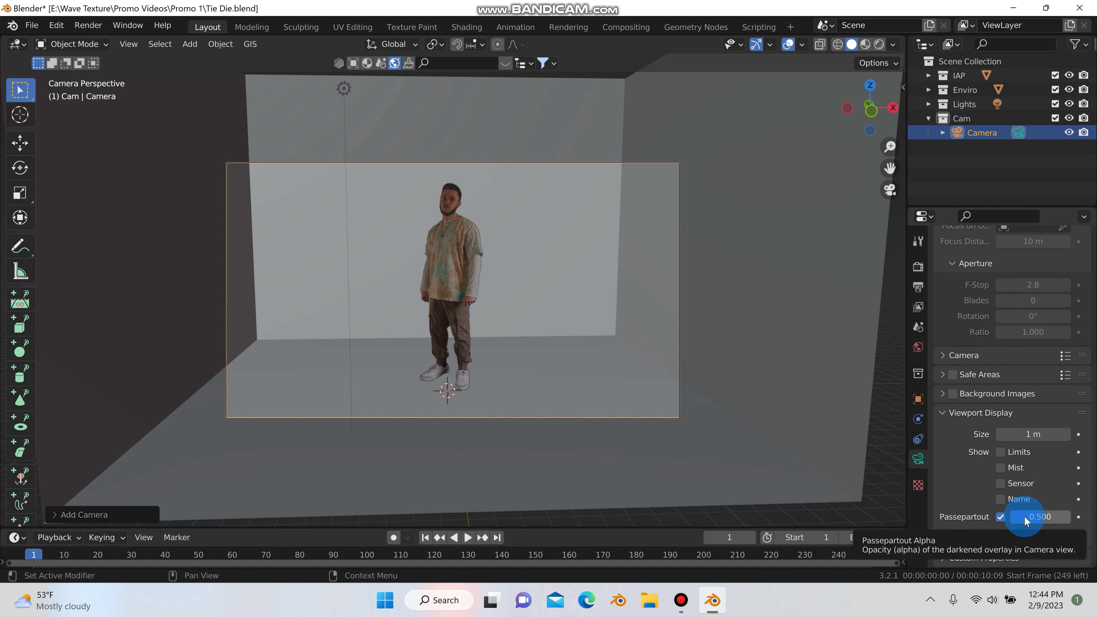
drag(1024, 516, 1070, 521)
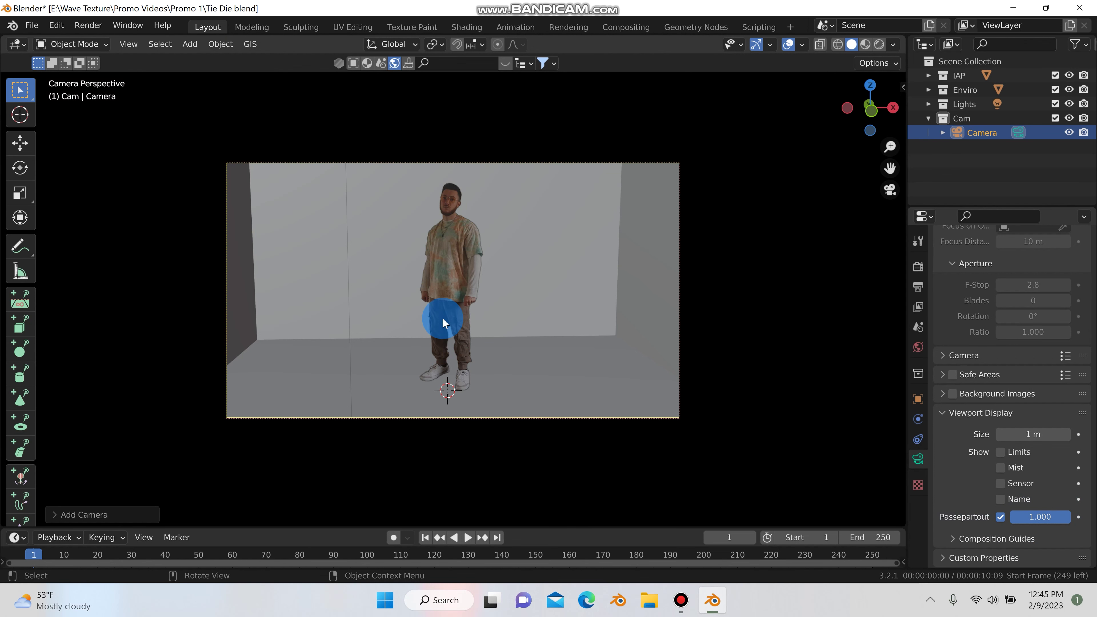
- Set the output resolution to a square 2160 × 2160 px
click(918, 286)
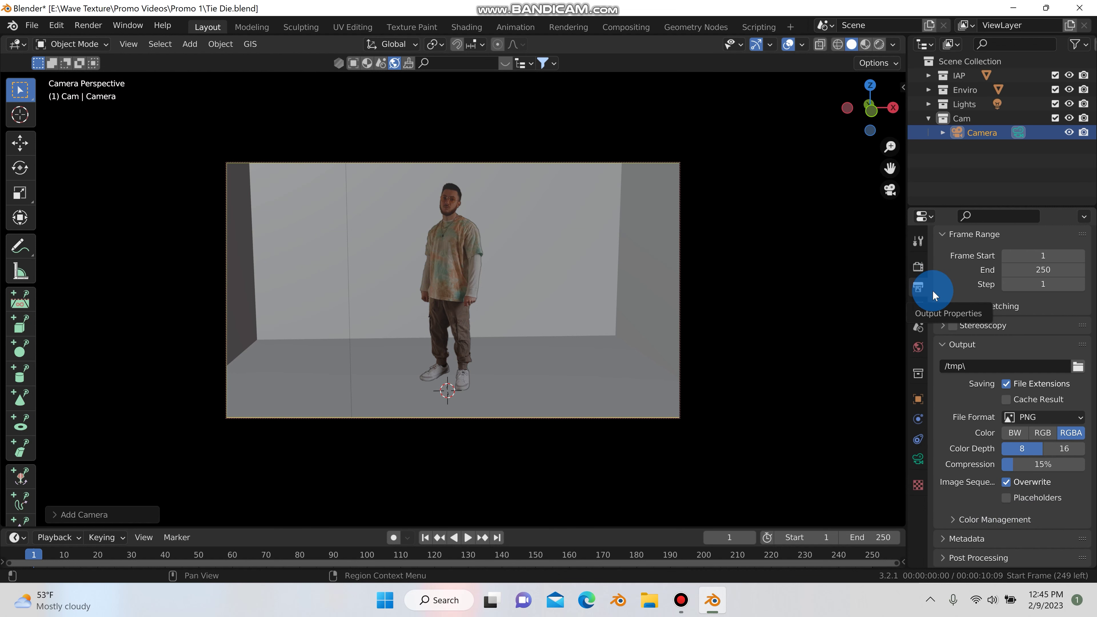
scroll(966, 306, up, 2)
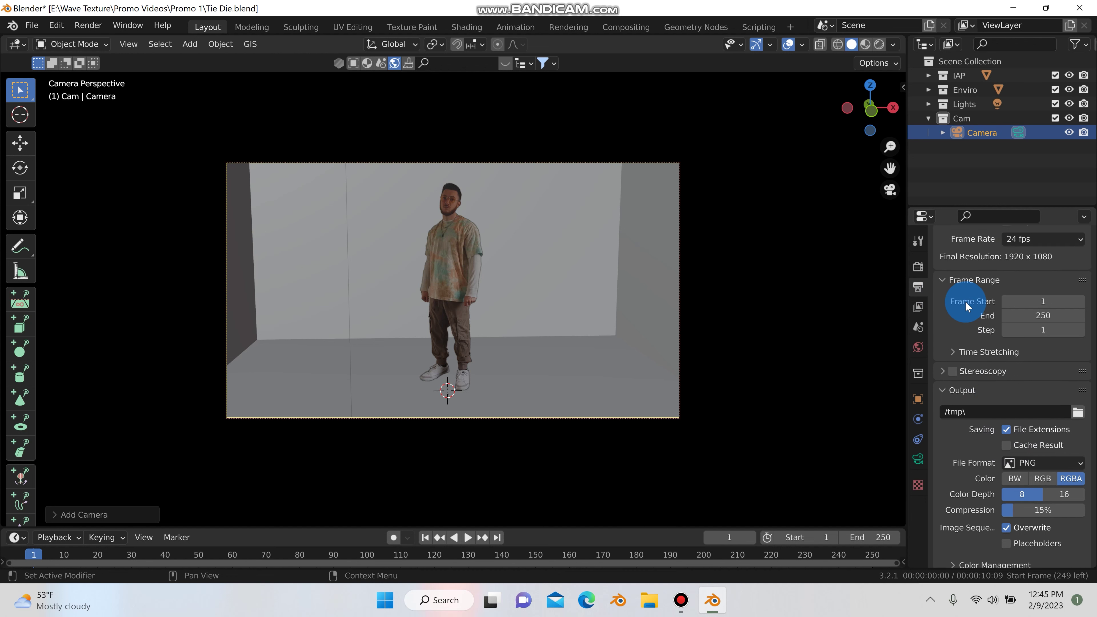
scroll(966, 303, up, 4)
click(1023, 285)
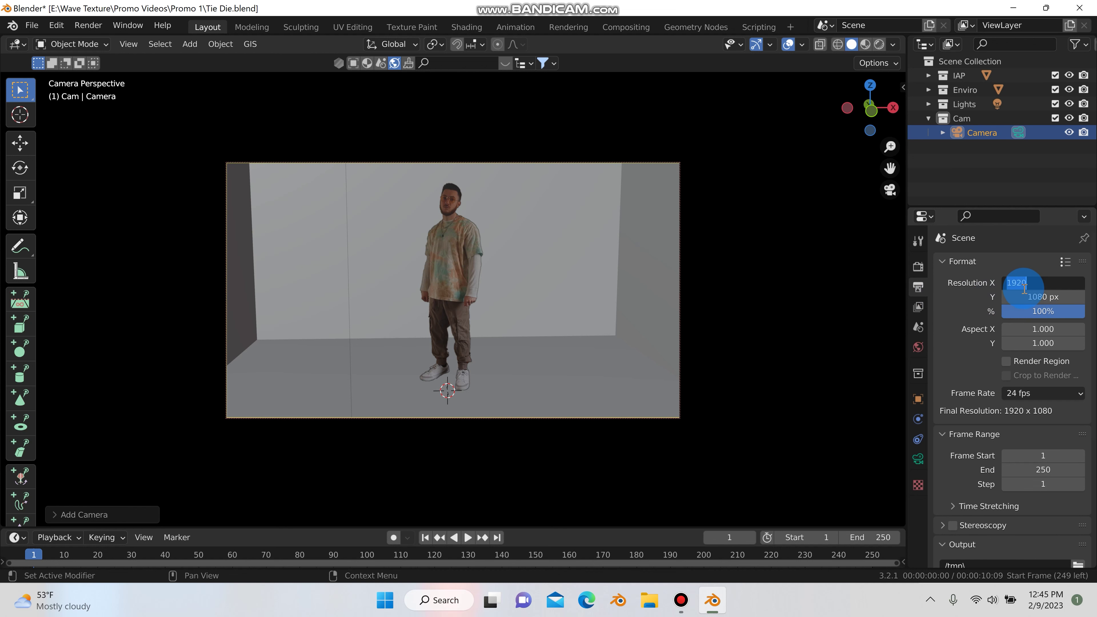
text(2160)
key(Tab)
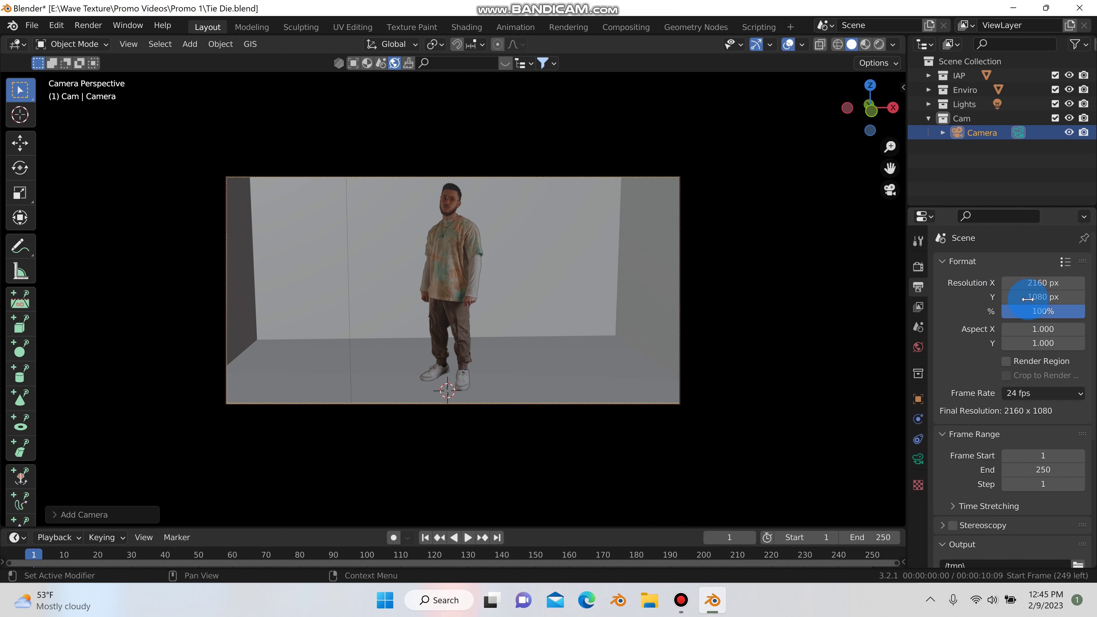
text(2160)
key(Return)
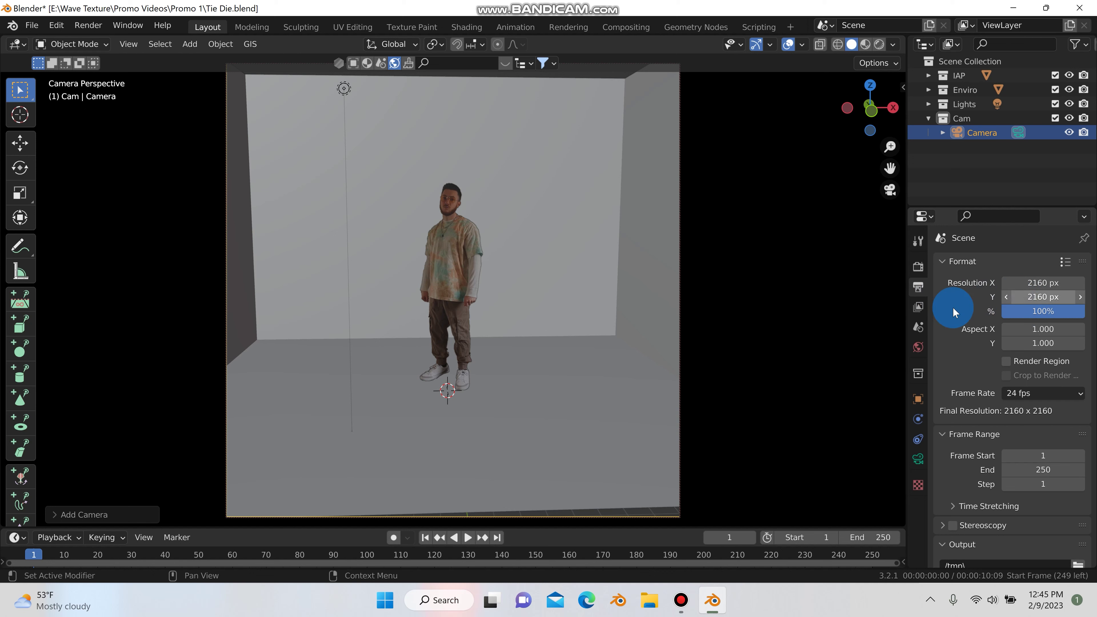
- Enable Lock Camera to View and orbit to reframe the room
key(n)
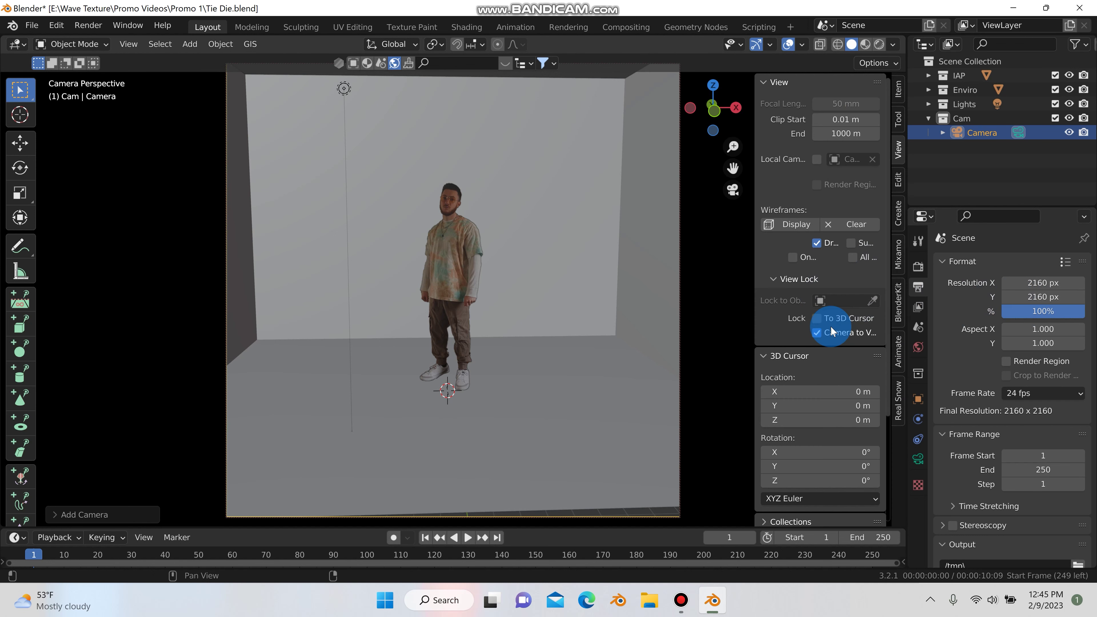
scroll(514, 300, down, 1)
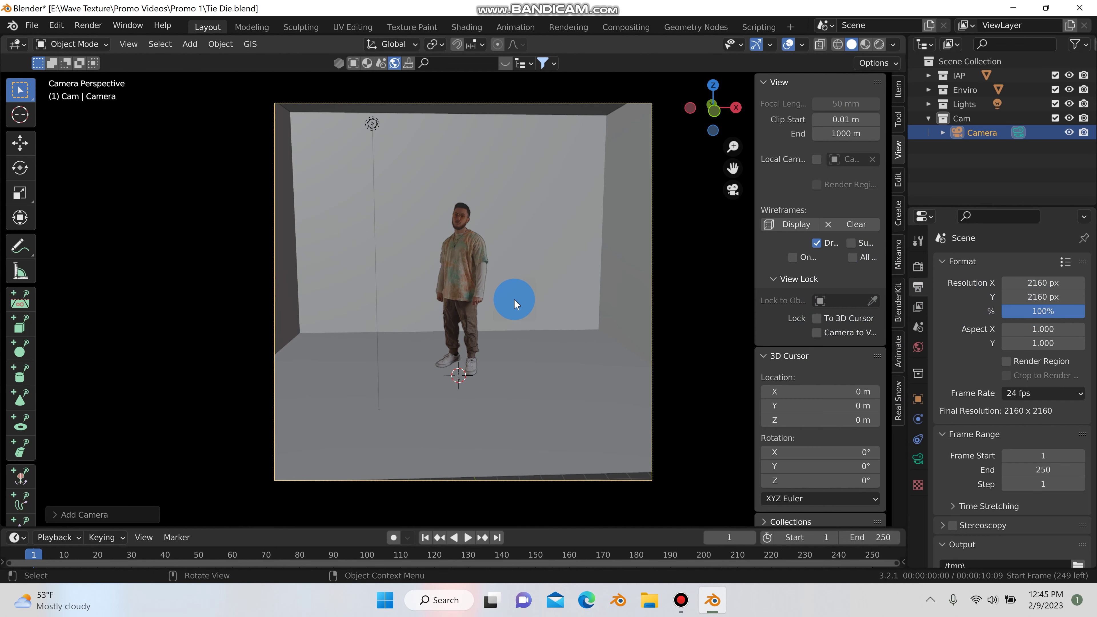
click(820, 333)
key(n)
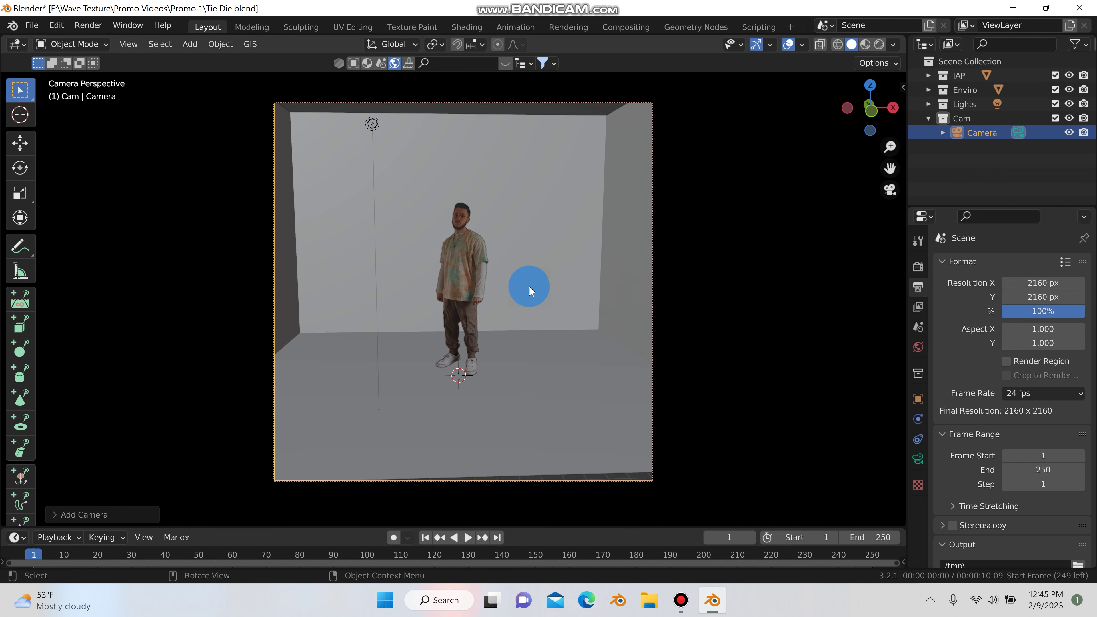
mouse_move(528, 285)
middle_down()
mouse_move(540, 277)
mouse_move(514, 274)
mouse_move(528, 287)
middle_up()
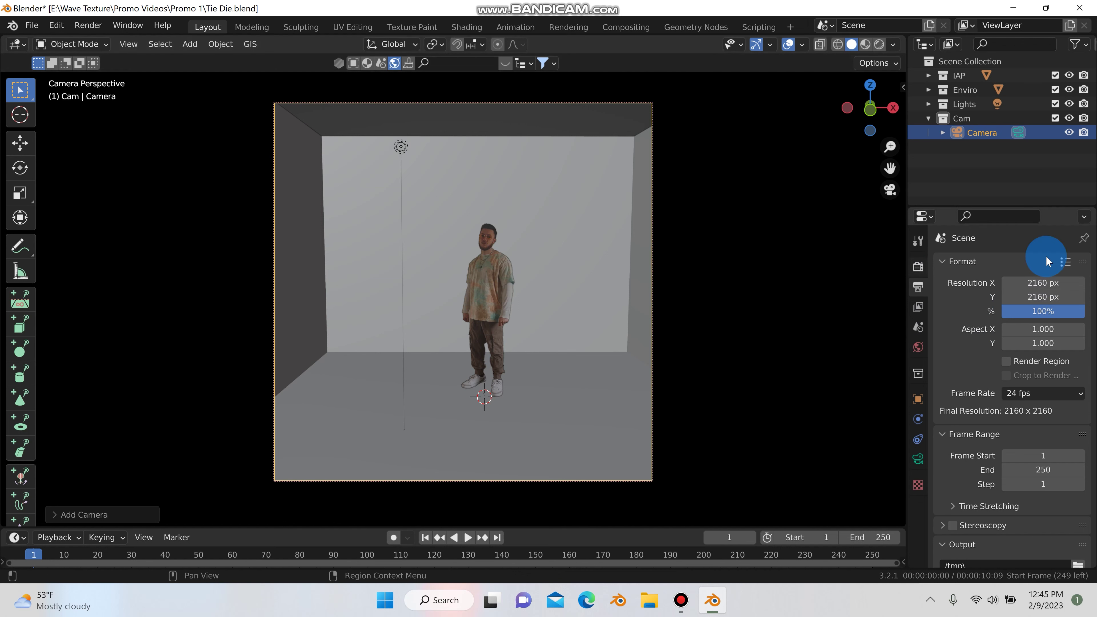
- Change the resolution to 1080 × 1080 px and view it in rendered shading
click(1028, 283)
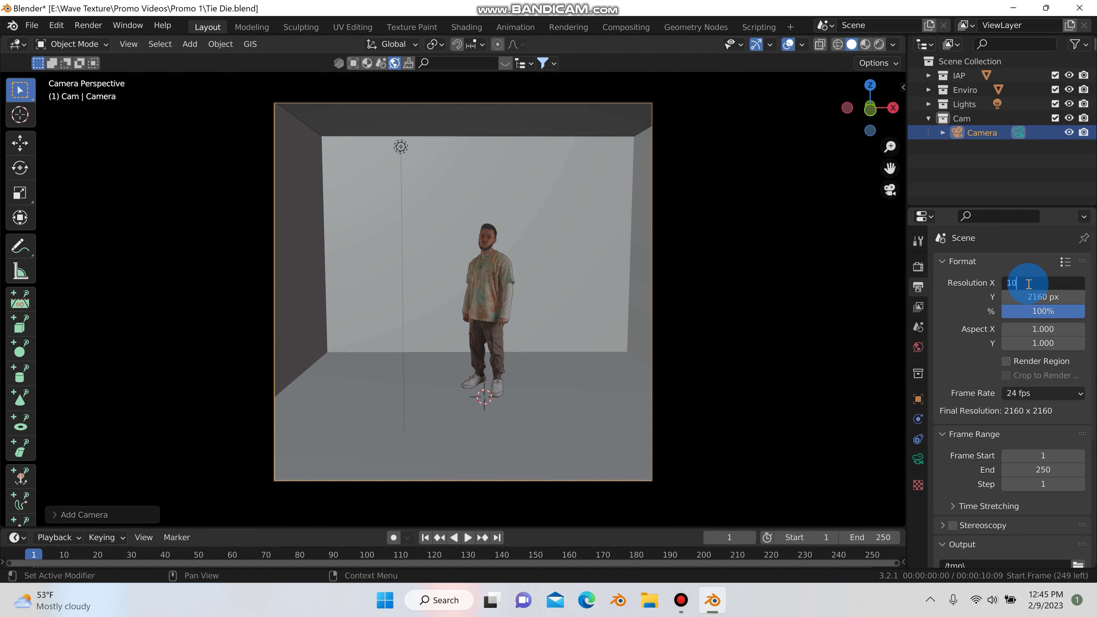
key(Return)
click(1028, 298)
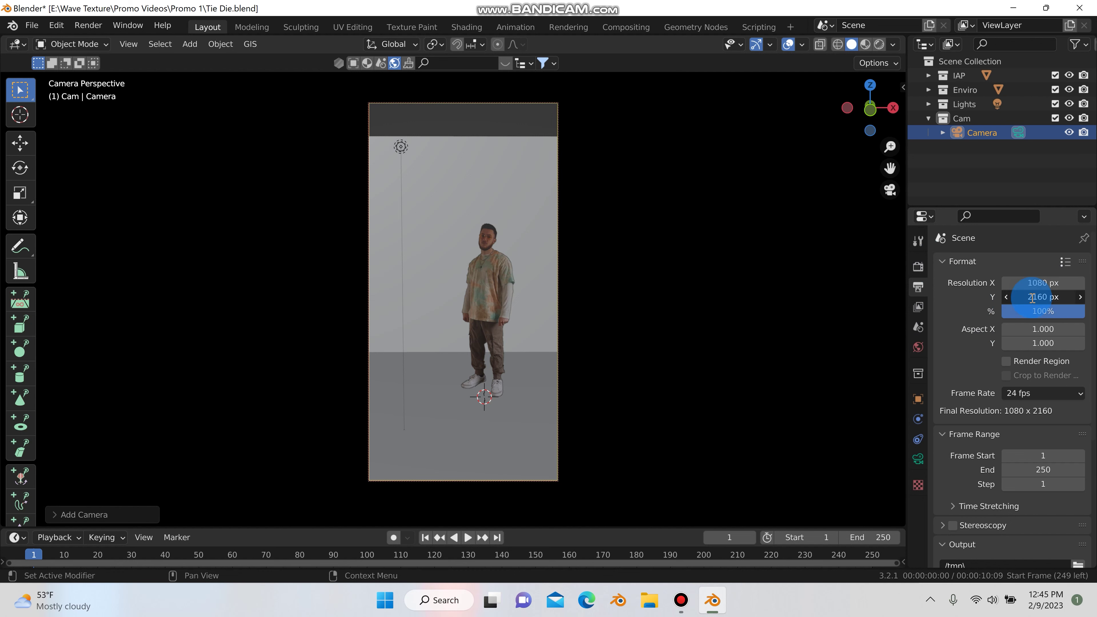
text(1080)
key(Return)
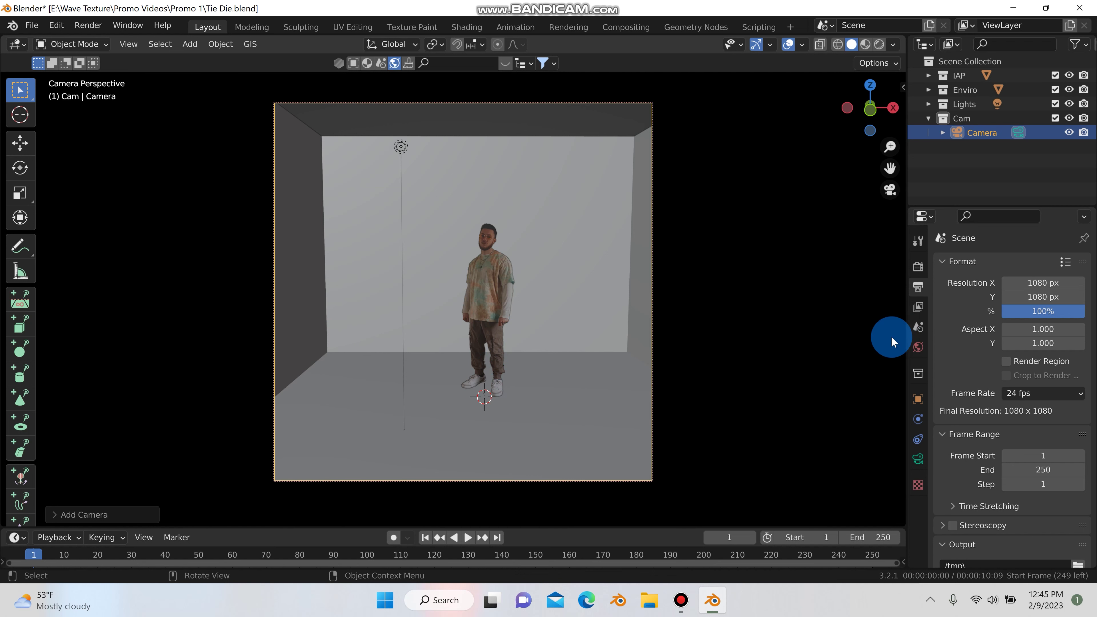
click(879, 44)
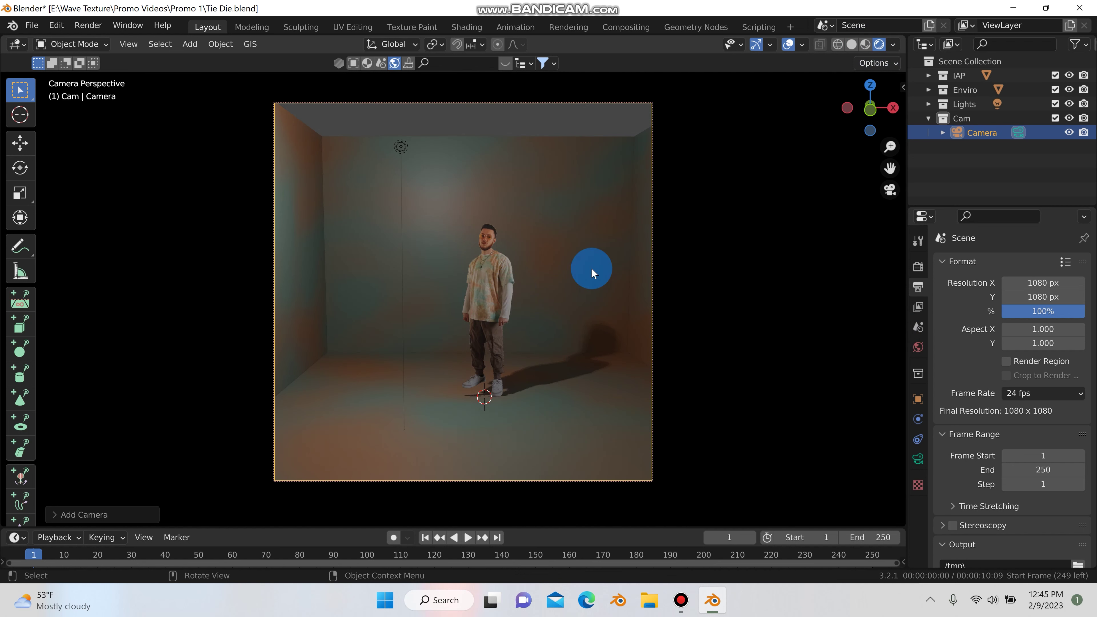
- Select the Camera, set its focal length to 16 mm, and orbit to frame the room
click(944, 132)
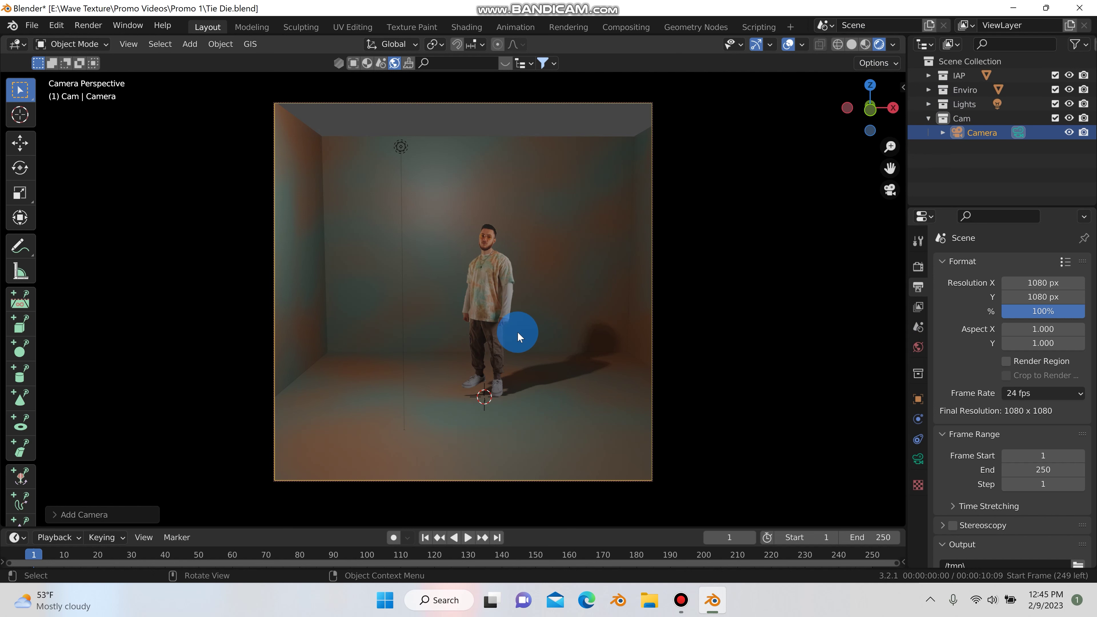
scroll(517, 332, up, 2)
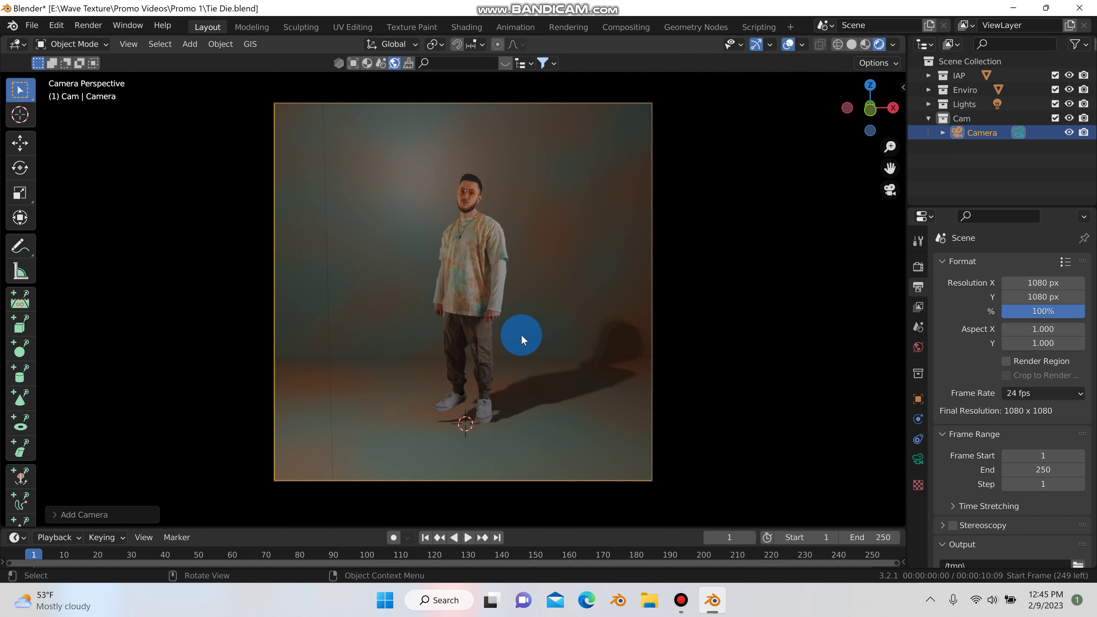
scroll(521, 335, up, 3)
scroll(531, 336, down, 3)
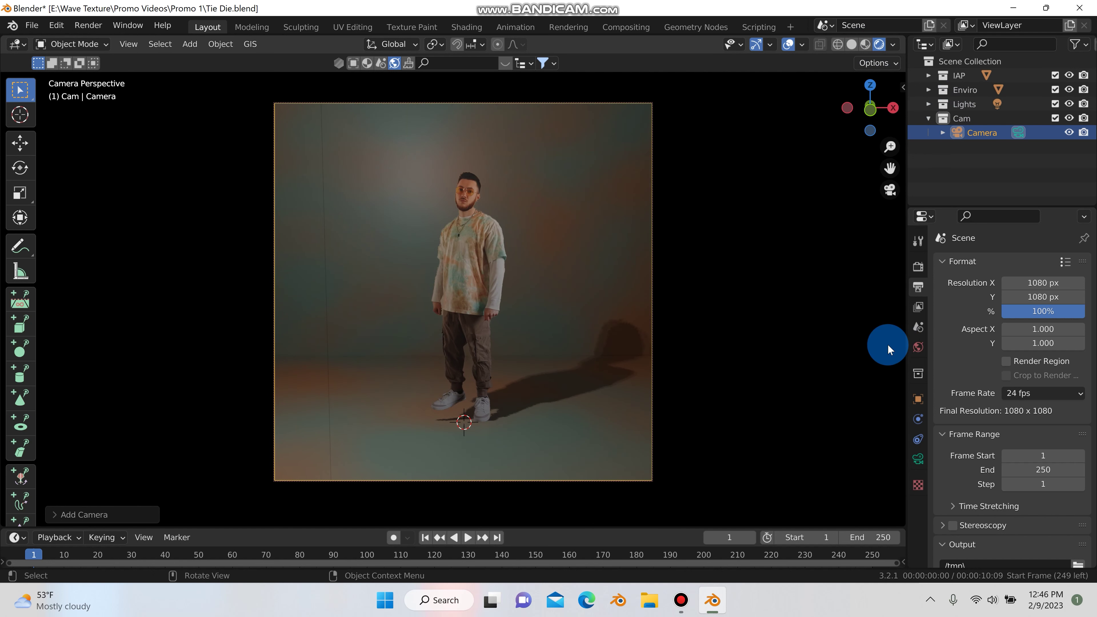
click(919, 460)
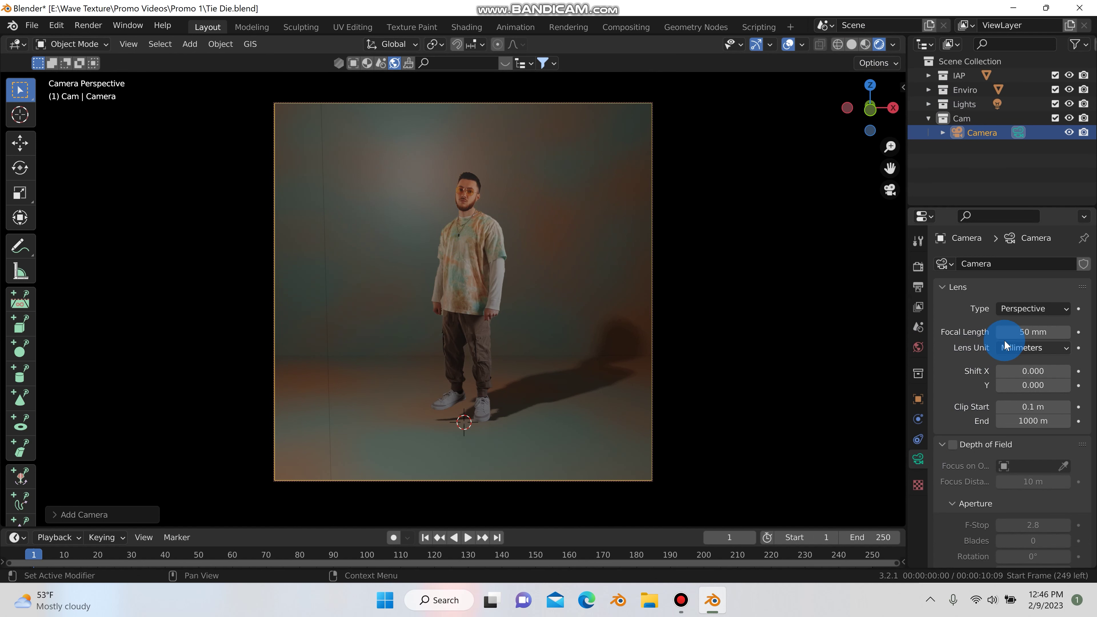
click(1011, 332)
text(16)
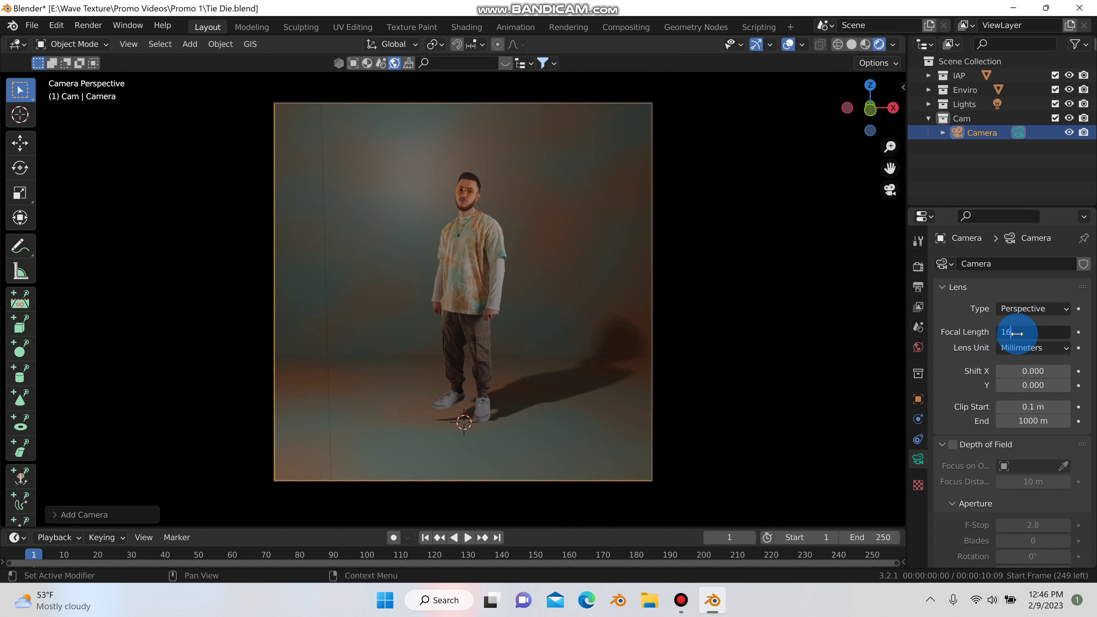
key(Return)
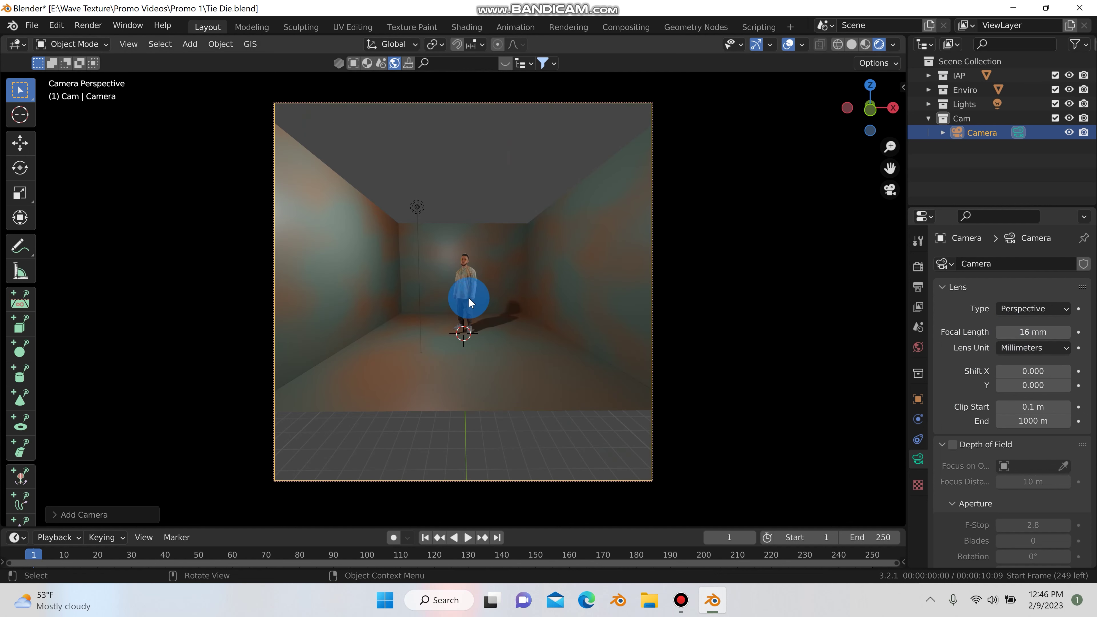
middle_drag(462, 308, 521, 343)
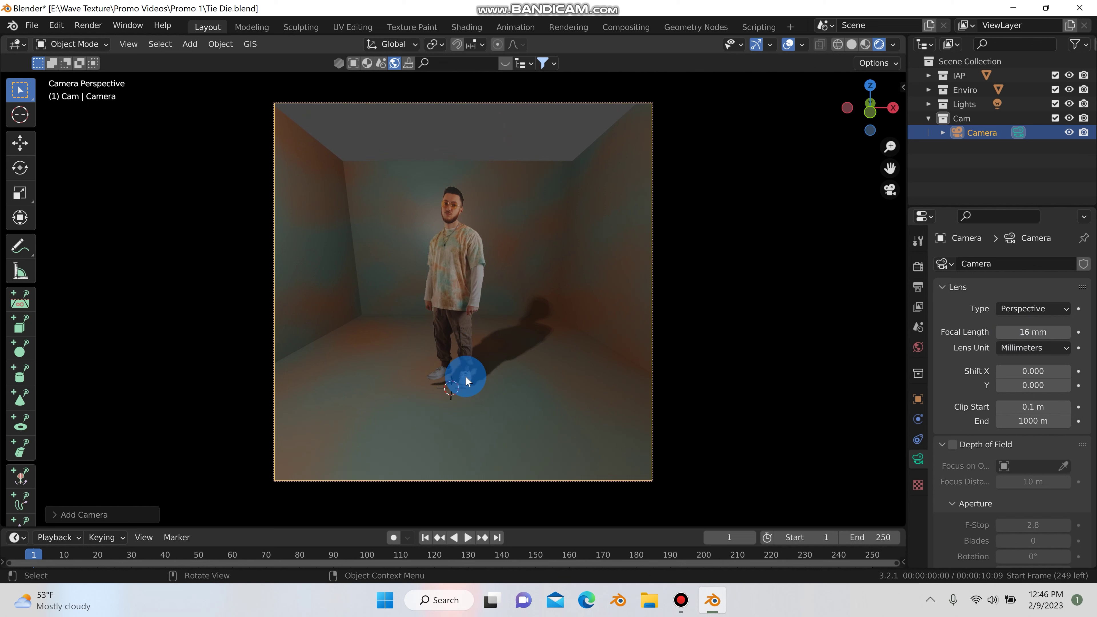
- Select the keyed 1 cutout plane and rotate it slightly
click(460, 288)
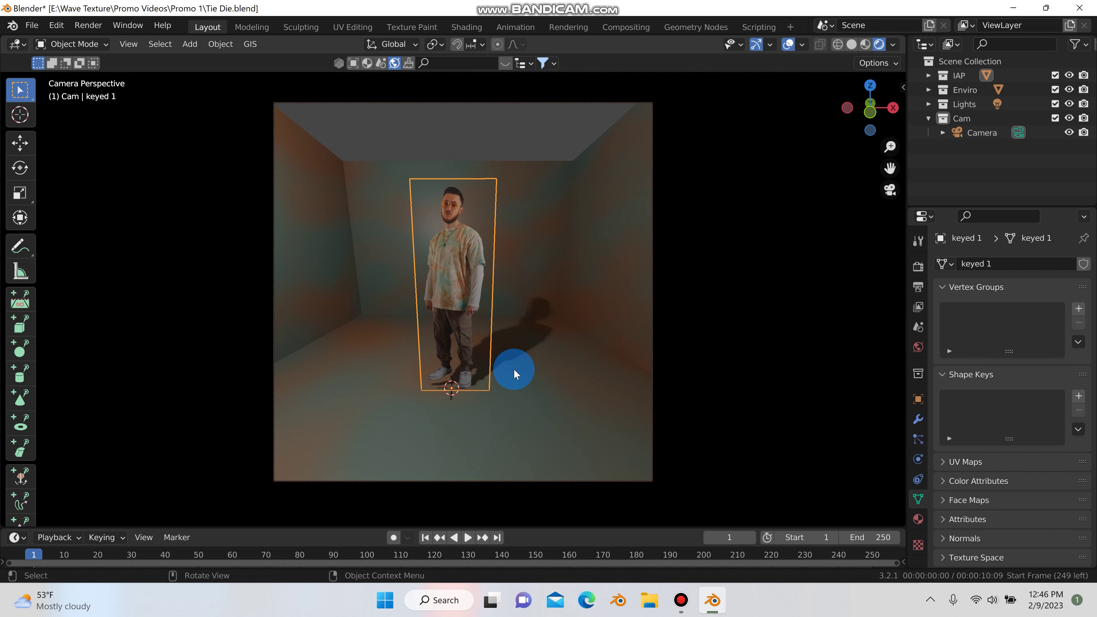
key(r)
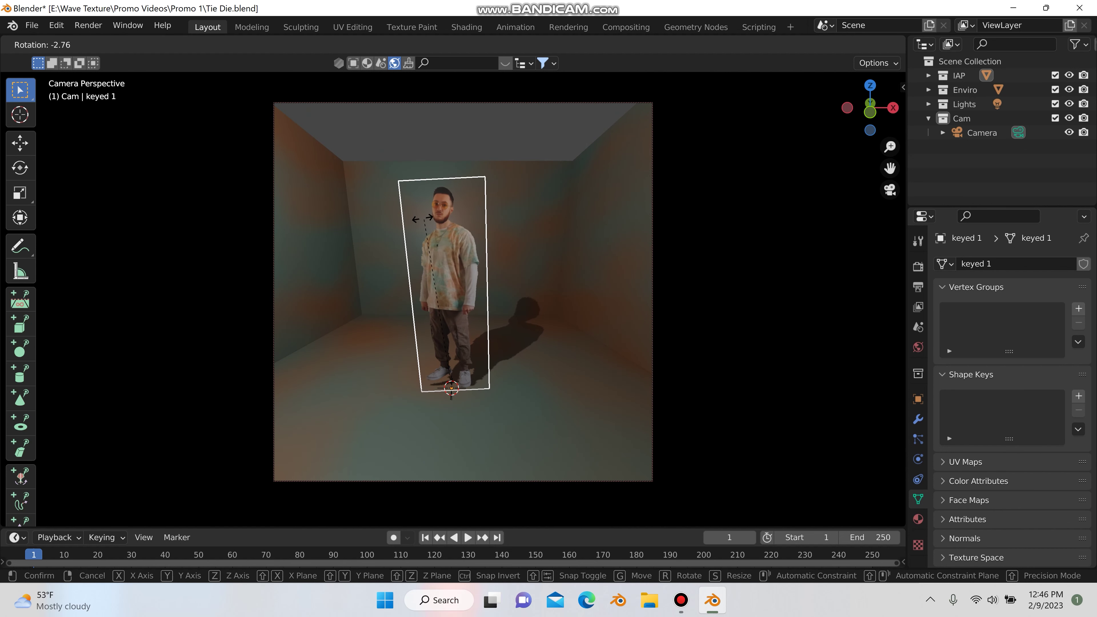
click(614, 163)
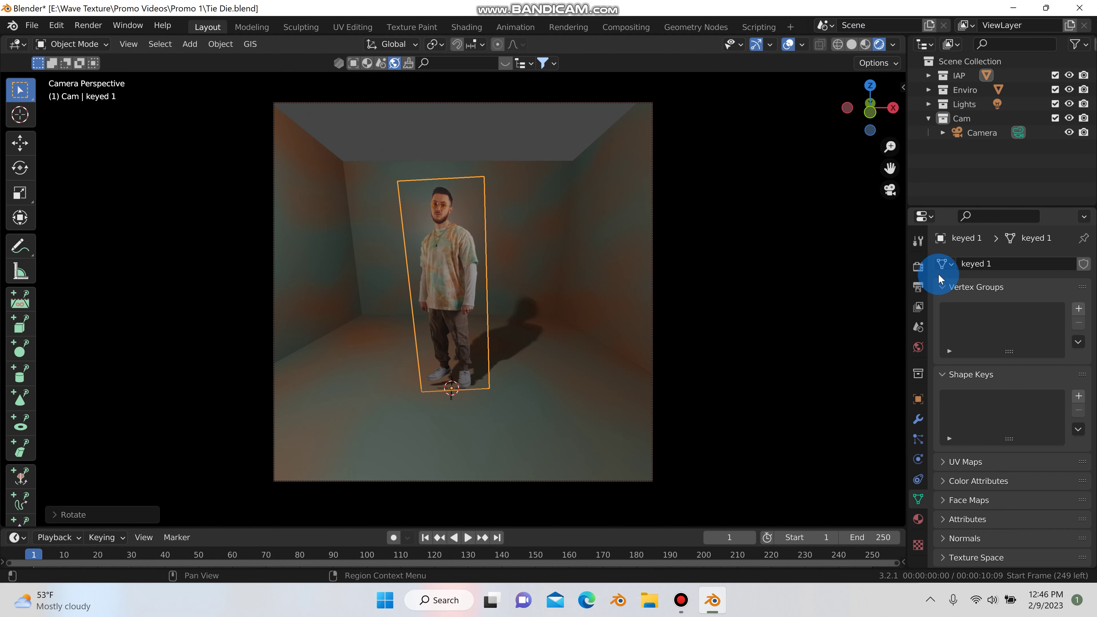
- In Render properties, turn off Ambient Occlusion and Screen Space Reflections
click(918, 267)
click(918, 347)
click(917, 306)
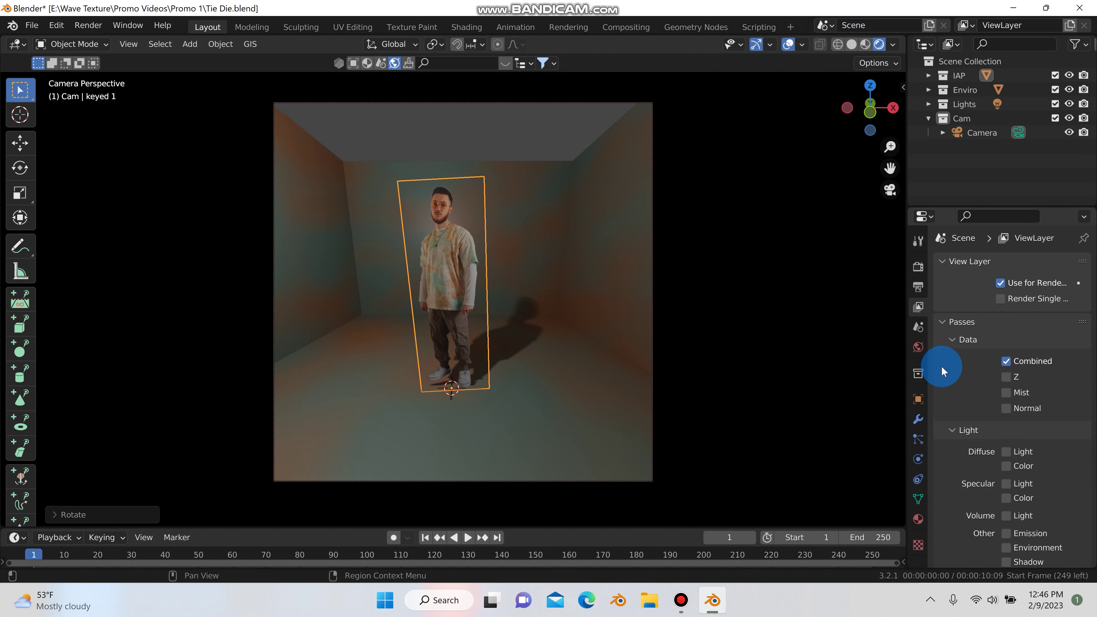
click(918, 327)
click(918, 347)
click(918, 266)
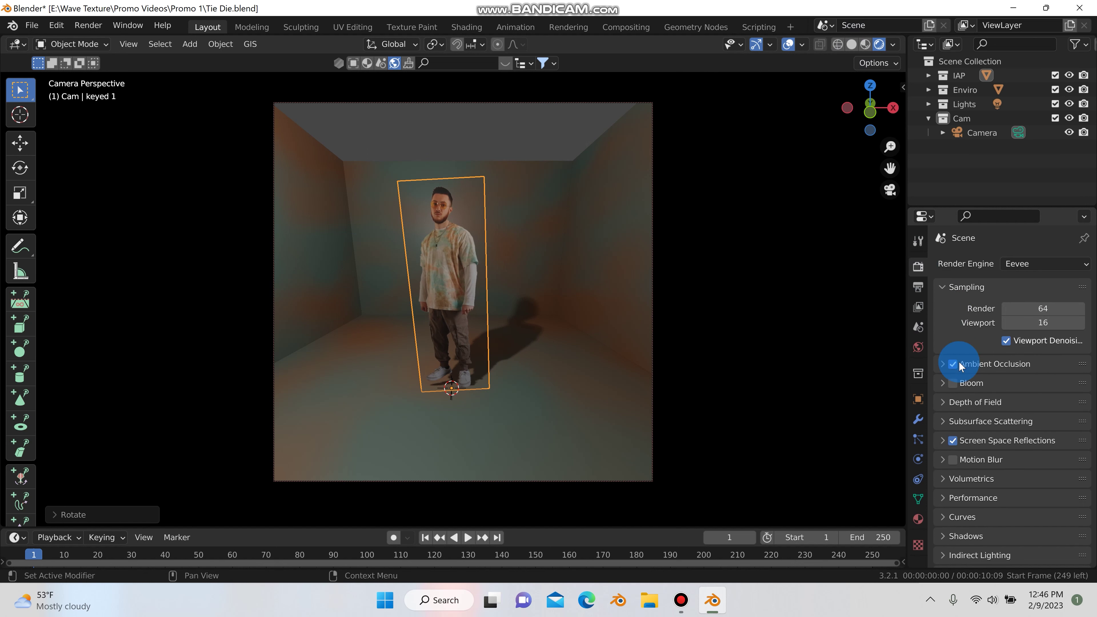
click(952, 363)
click(952, 441)
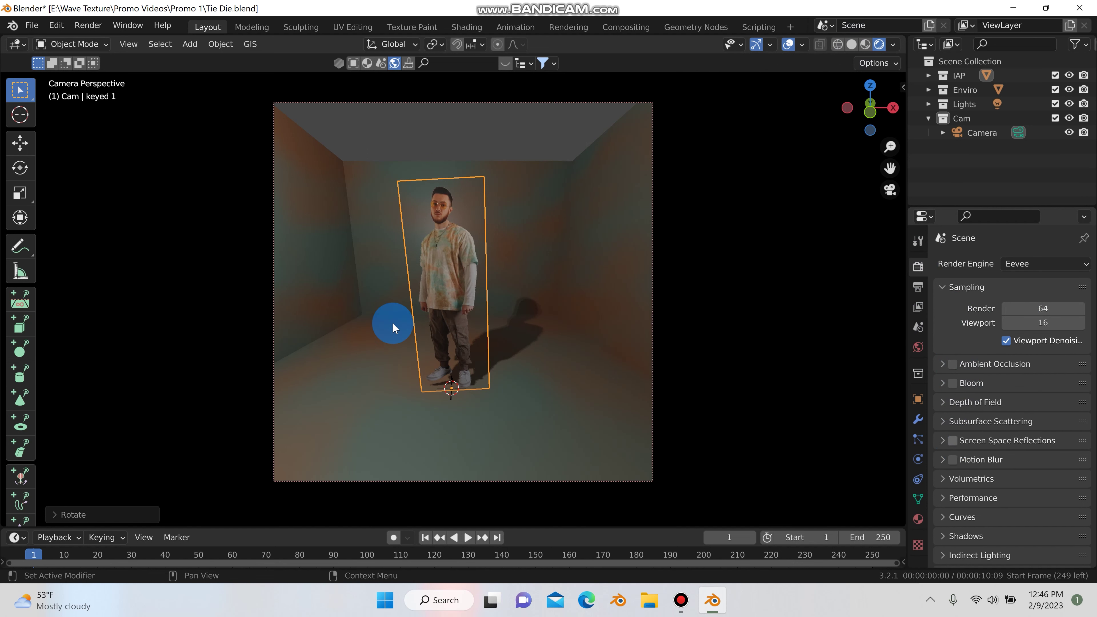
scroll(439, 330, up, 2)
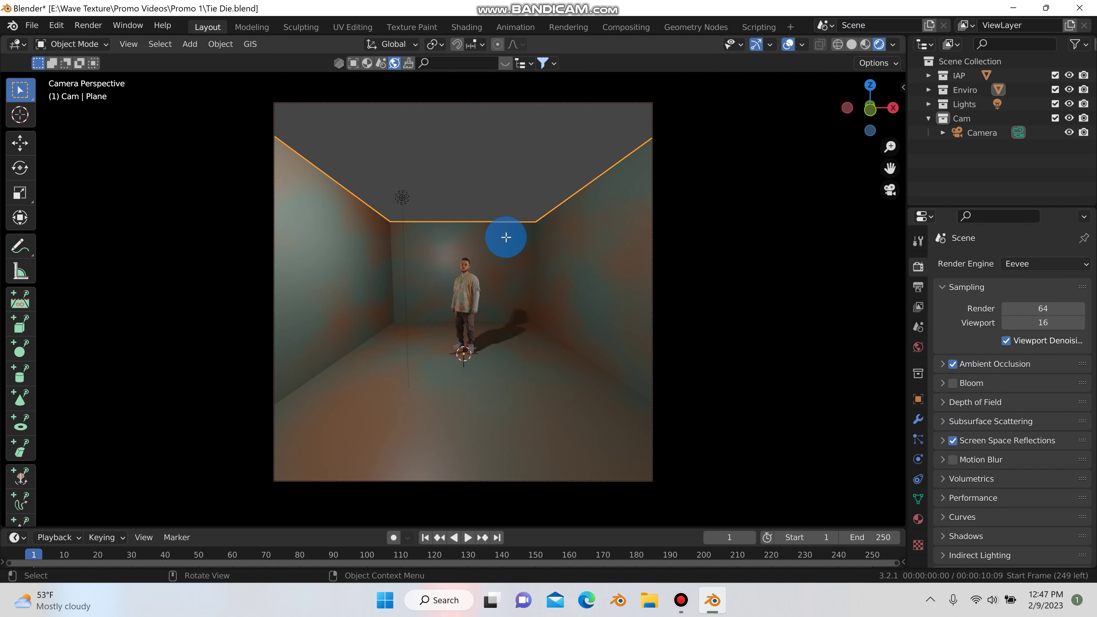
key(Tab)
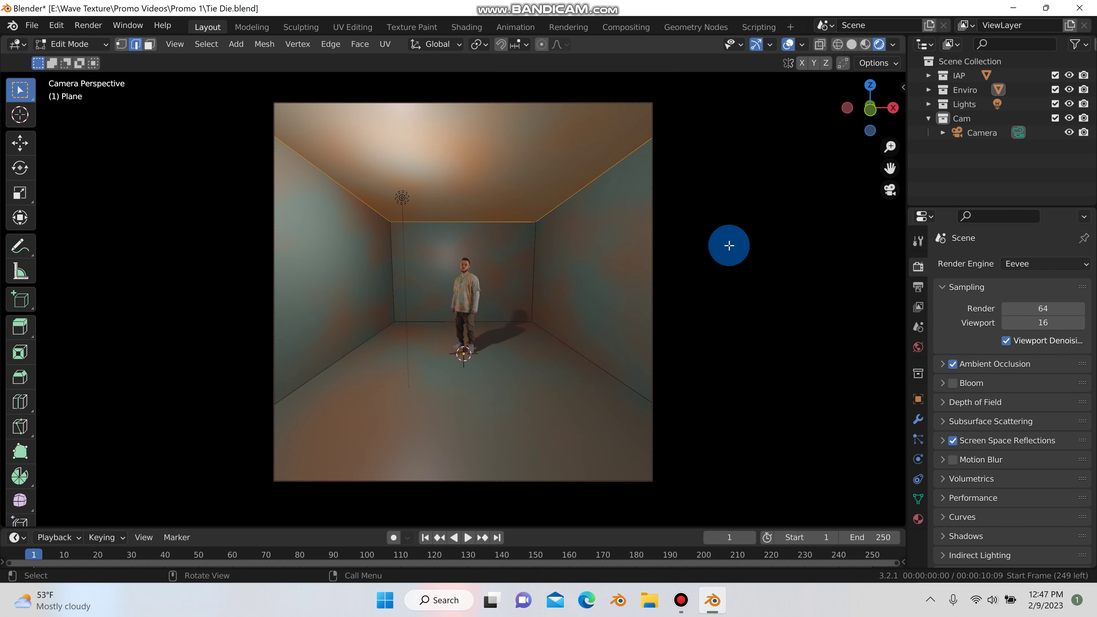
- In object mode, raise the Point light's power to about 8000 W and lengthen the camera's focal length
key(Tab)
click(796, 251)
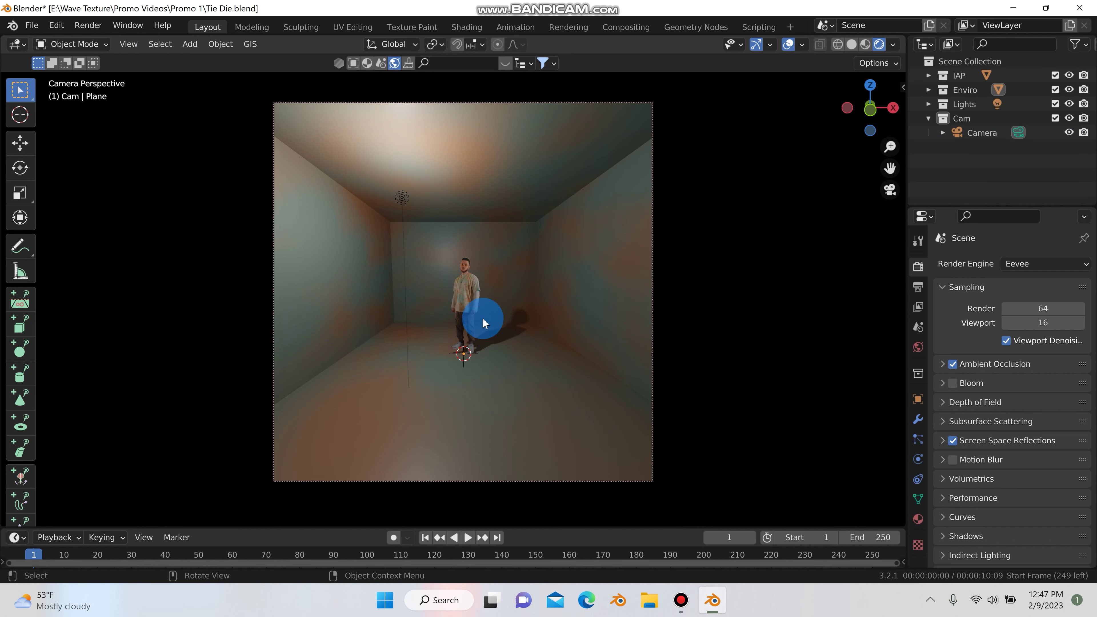
scroll(456, 287, up, 4)
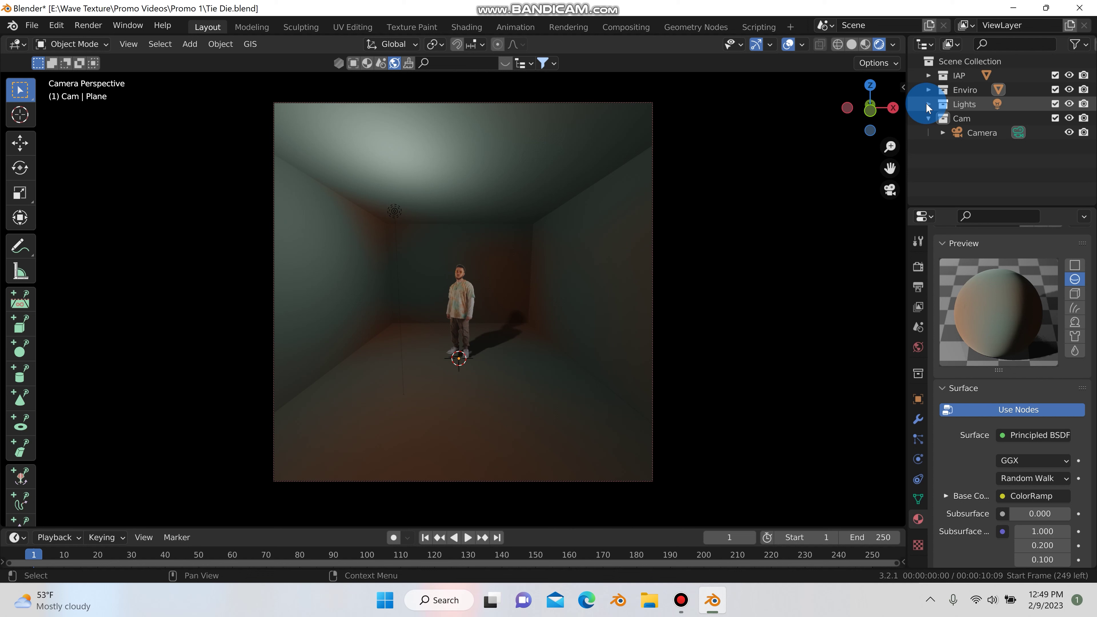
click(926, 104)
click(983, 121)
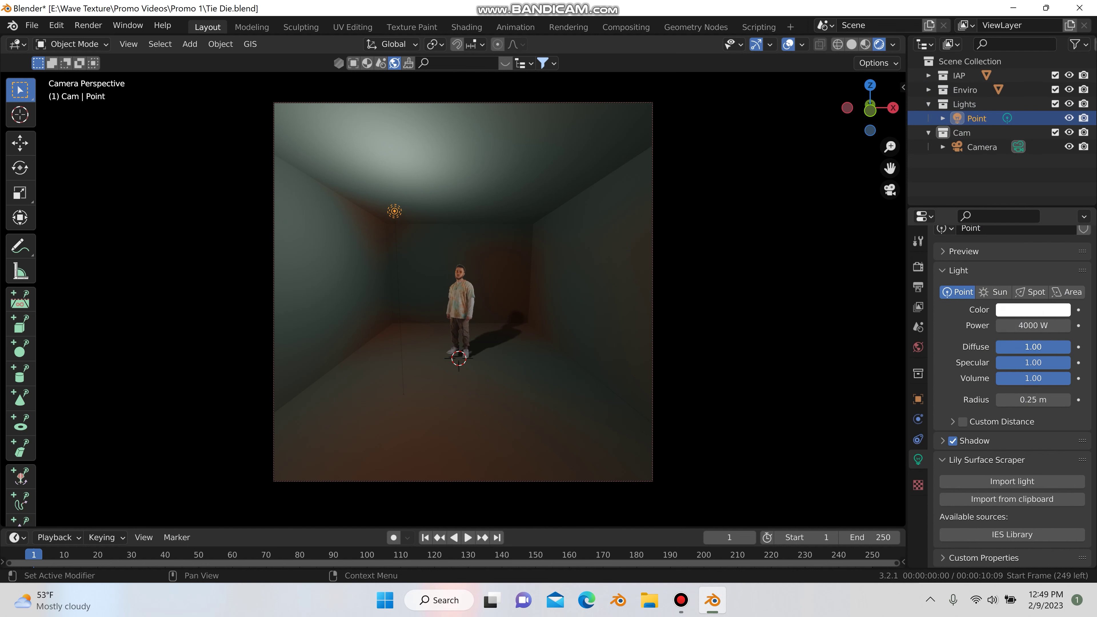
drag(1033, 325, 1021, 326)
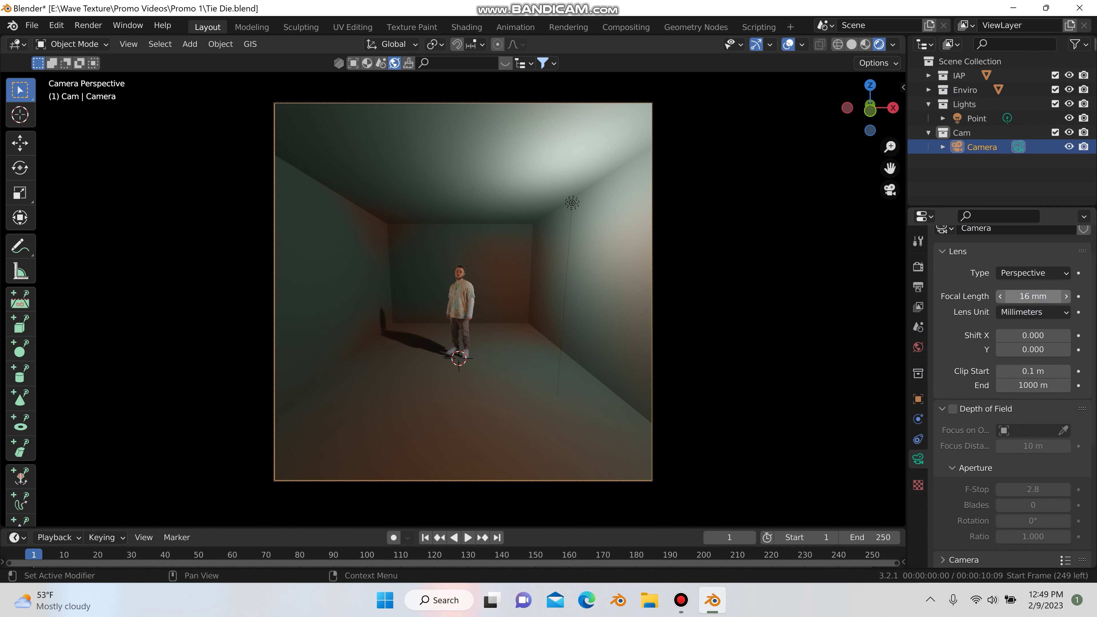
mouse_move(1032, 296)
mouse_down()
mouse_move(1084, 296)
mouse_move(1032, 296)
mouse_up()
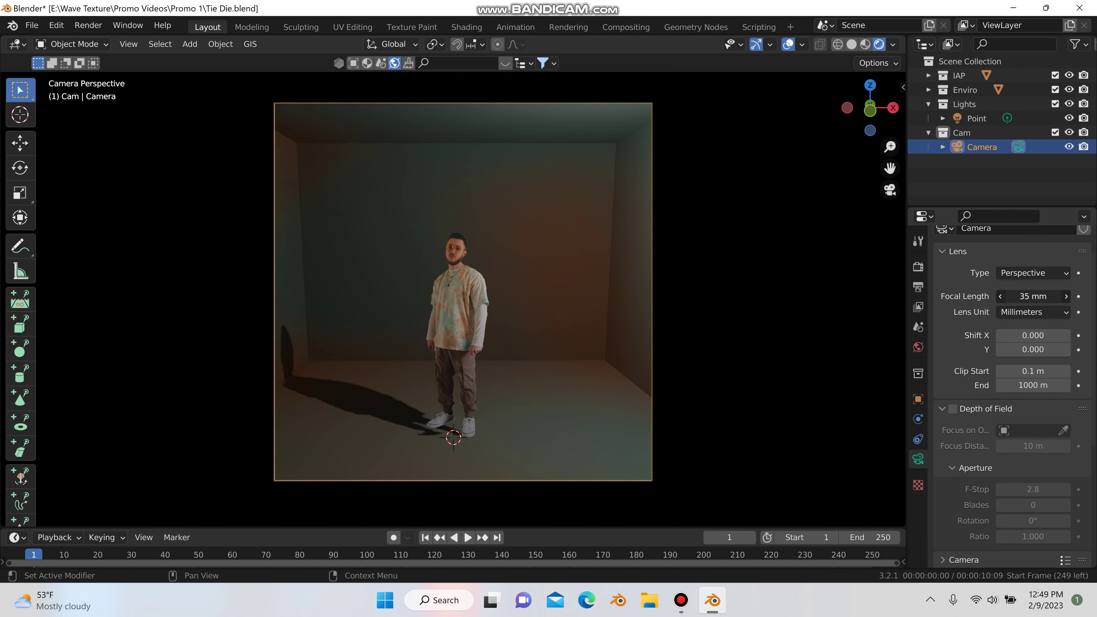
- In Color Management, choose the Standard view transform and Medium High Contrast look, and raise Exposure to 1.554
click(918, 347)
click(946, 294)
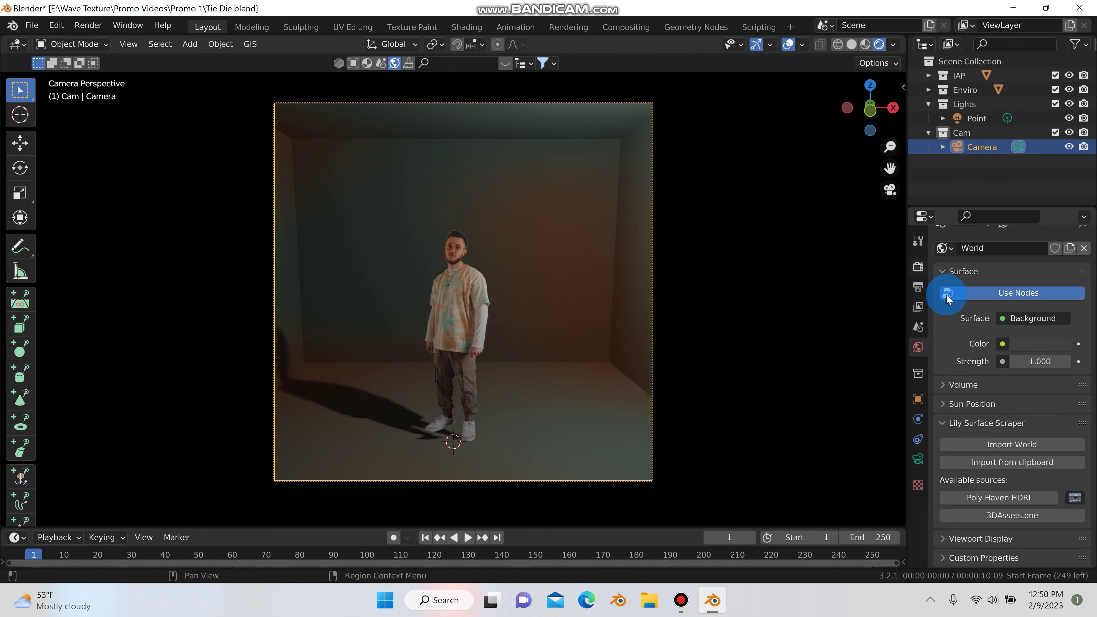
click(918, 266)
scroll(979, 452, down, 5)
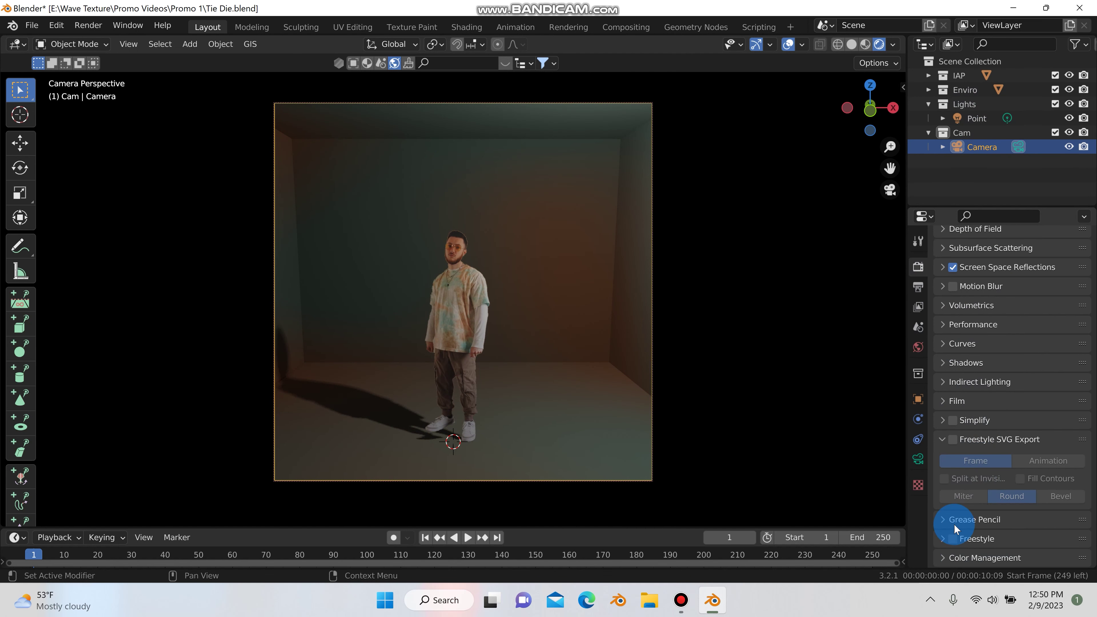
click(942, 558)
scroll(969, 477, down, 6)
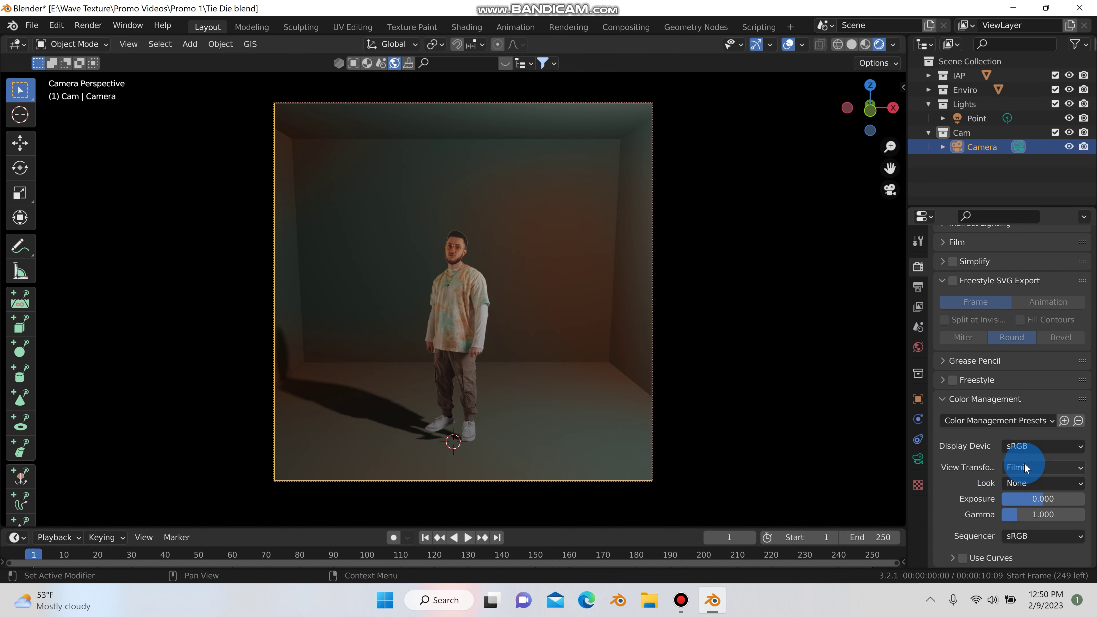
click(1023, 465)
click(1020, 484)
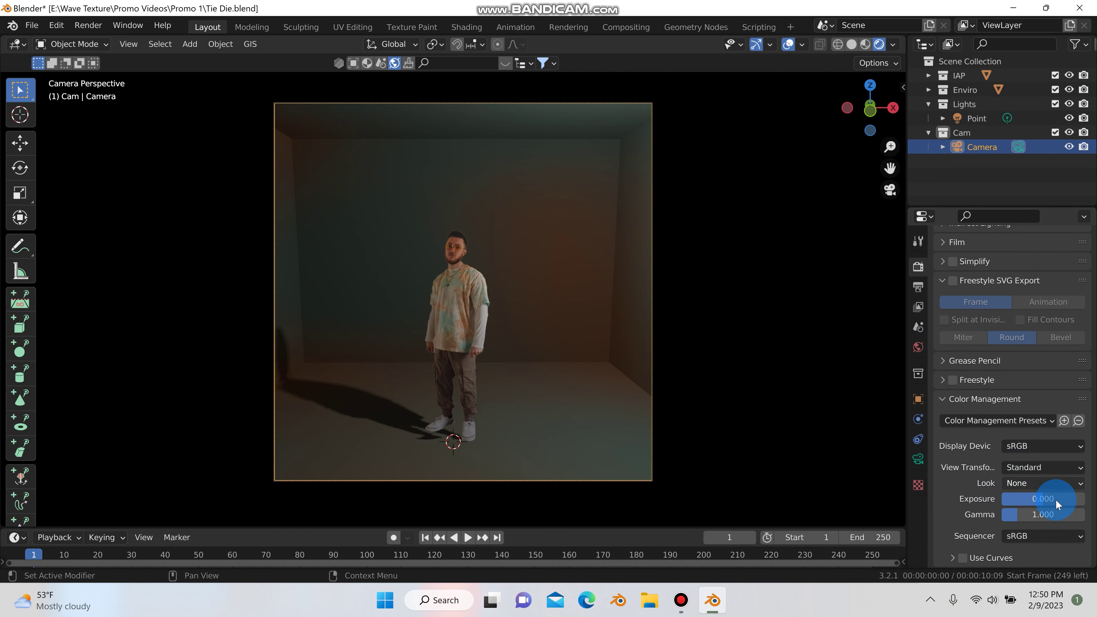
click(1039, 482)
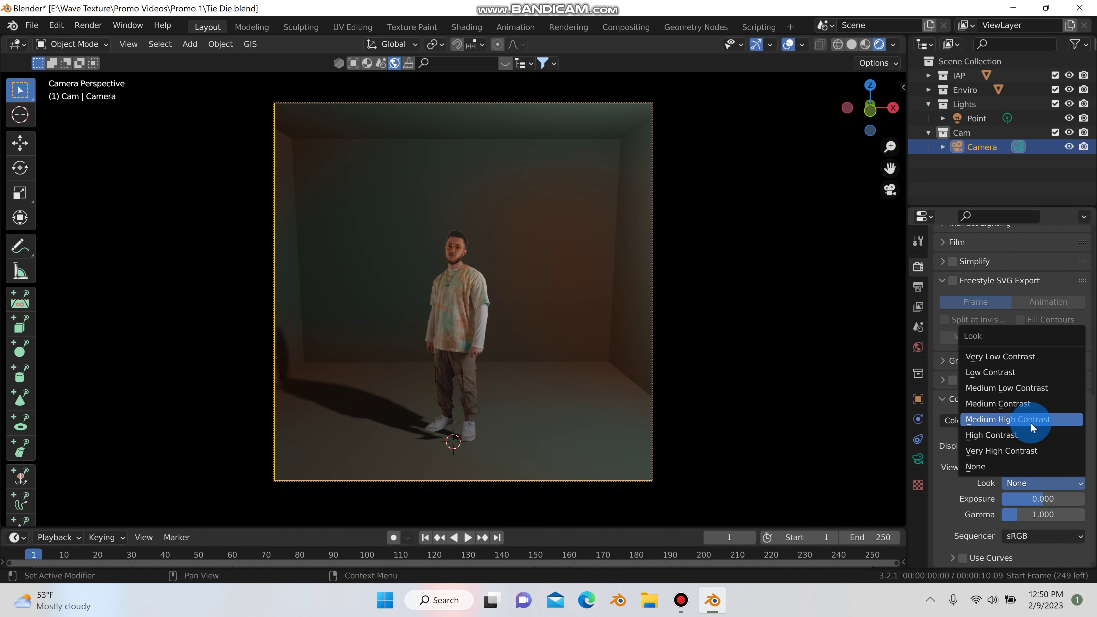
click(1030, 421)
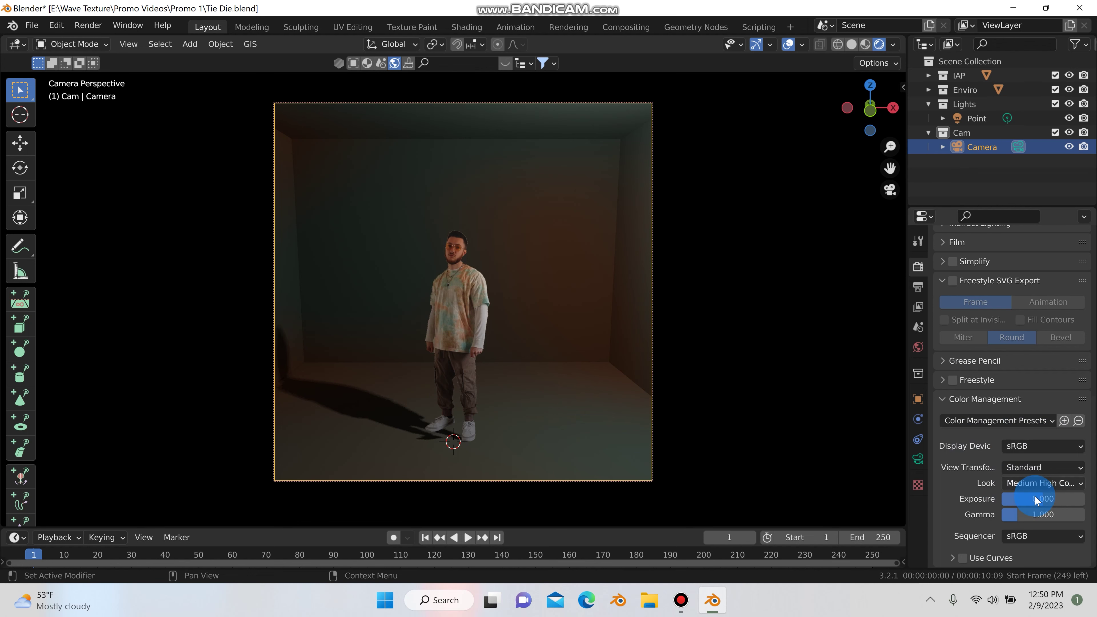
mouse_move(1033, 495)
mouse_down()
mouse_move(1056, 501)
mouse_move(1035, 514)
mouse_move(1070, 514)
mouse_move(1046, 514)
mouse_up()
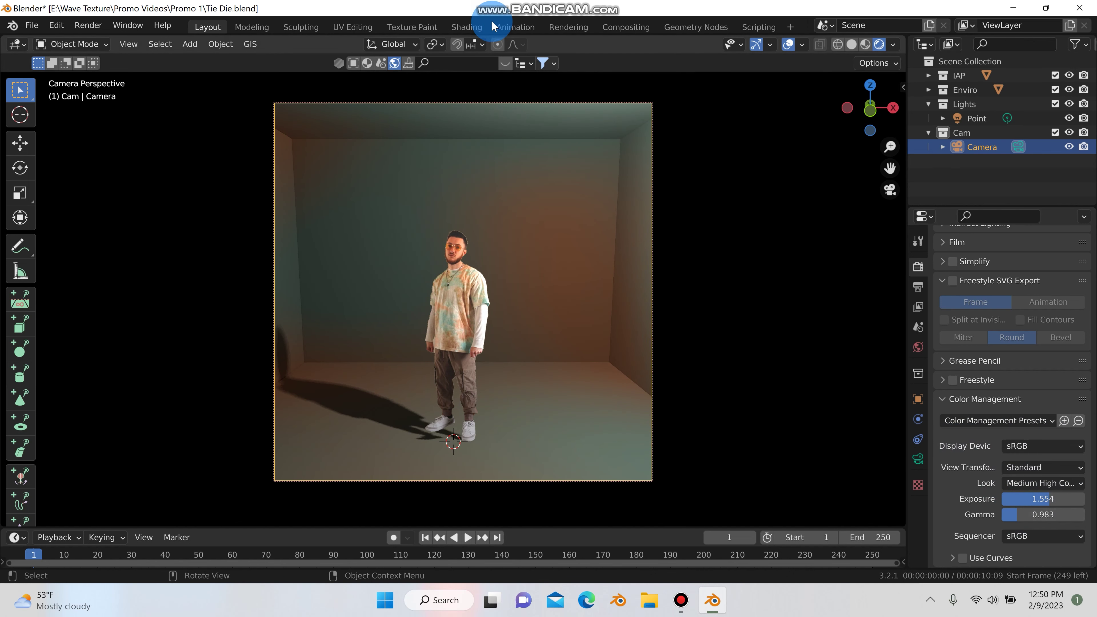
- Switch to the Shading workspace and view the scene through the camera in rendered preview
click(464, 26)
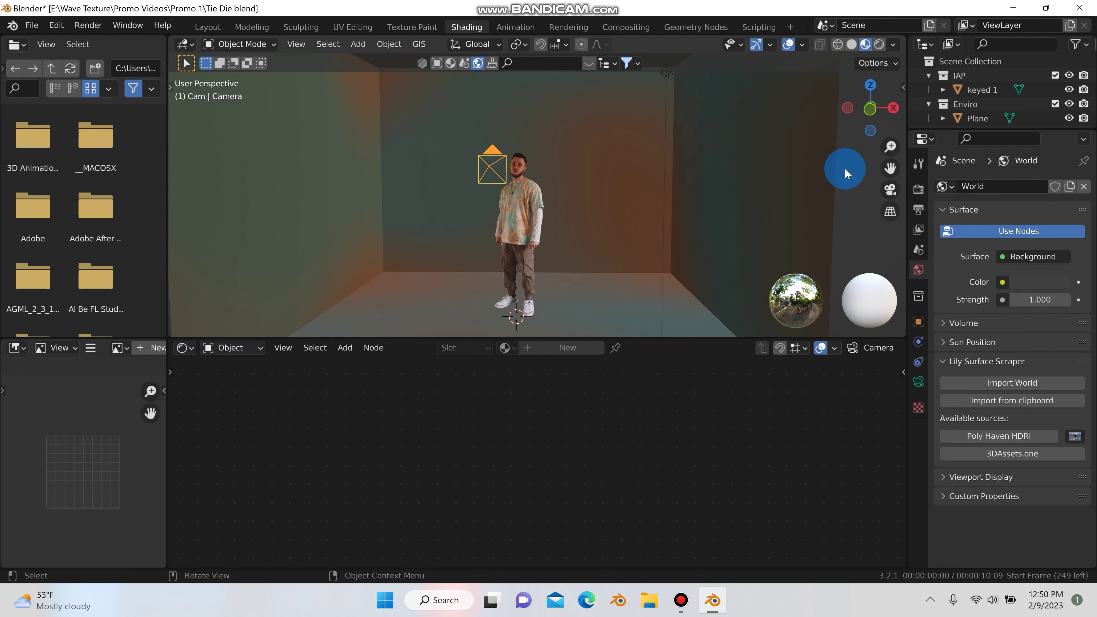
click(889, 190)
click(879, 44)
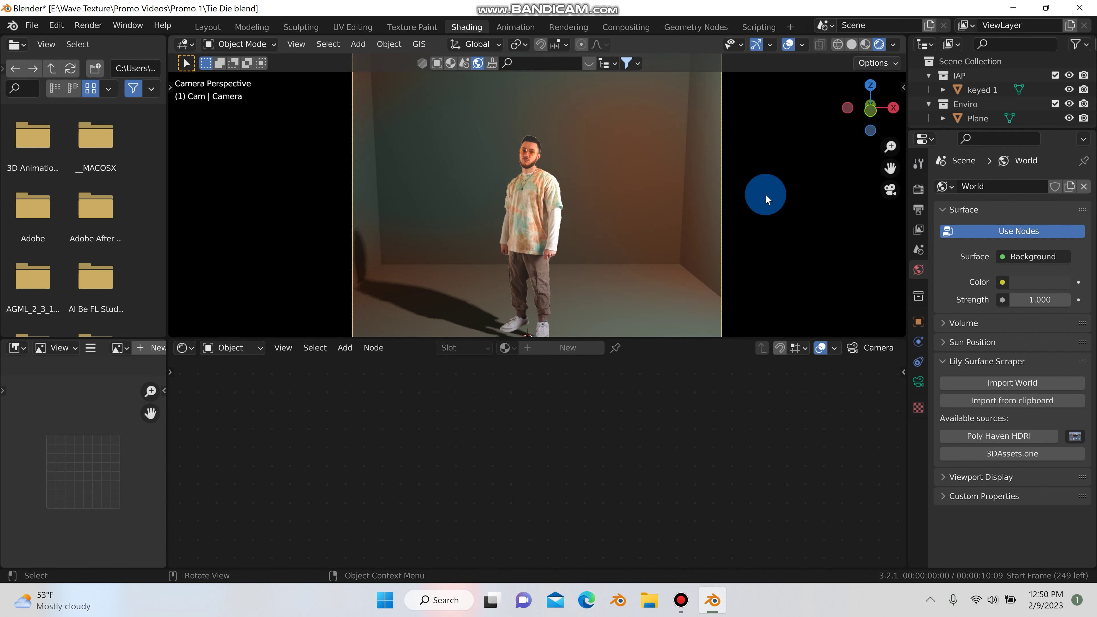
scroll(610, 114, up, 8)
scroll(604, 141, down, 4)
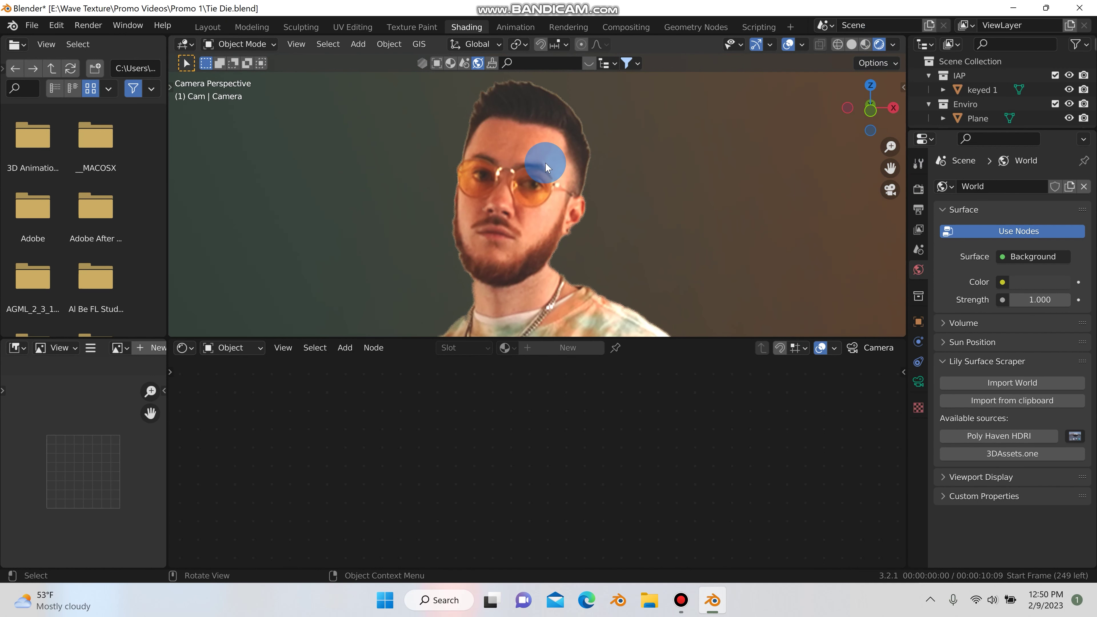
scroll(544, 169, down, 5)
scroll(561, 199, down, 3)
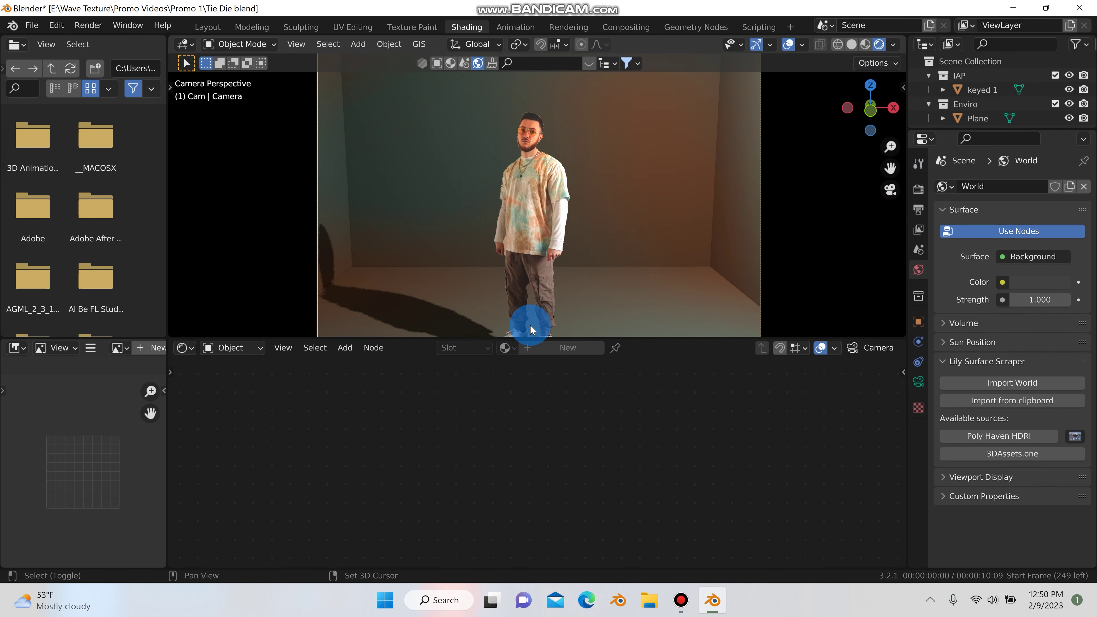
- Insert a Hue/Saturation node on the link between the keyed 1 image and its shader
click(535, 229)
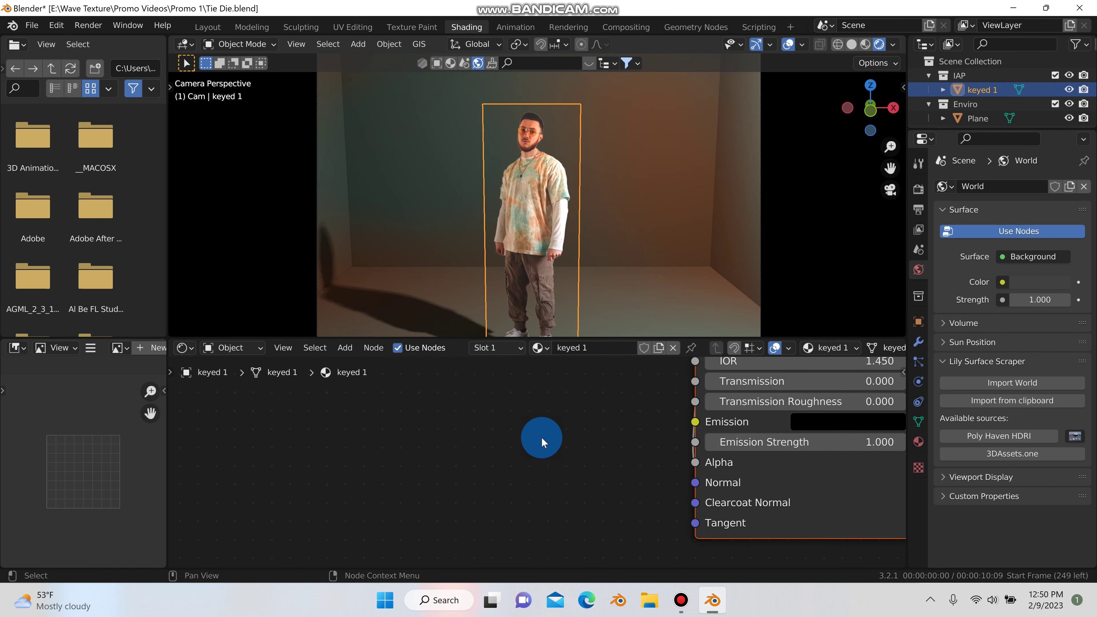
scroll(540, 436, down, 5)
scroll(494, 505, up, 3)
key(shift+a)
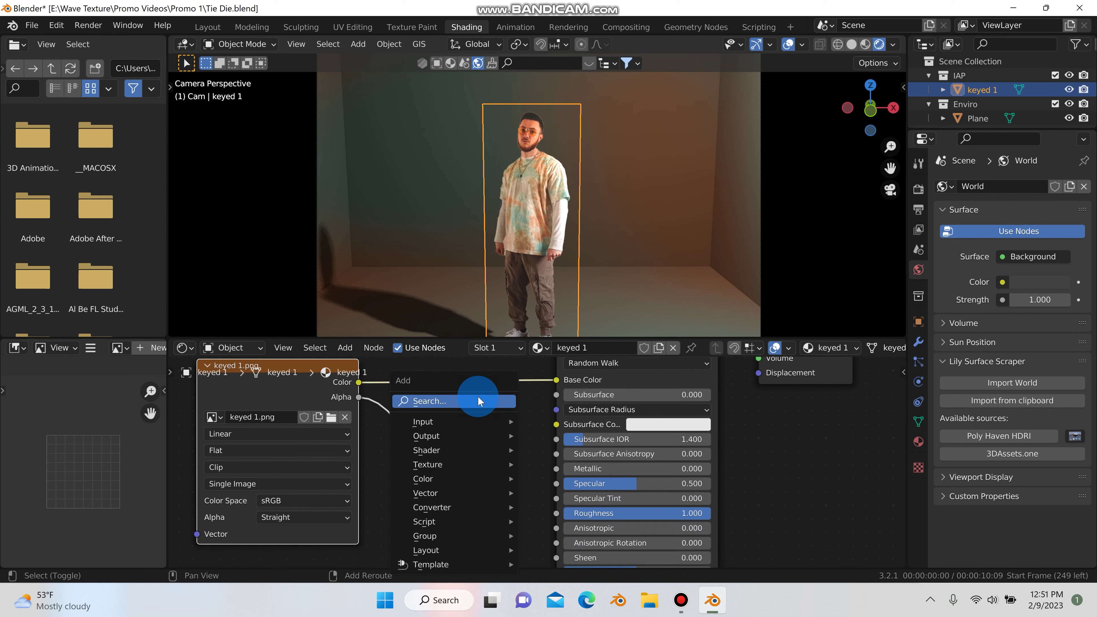
click(476, 396)
text(hu)
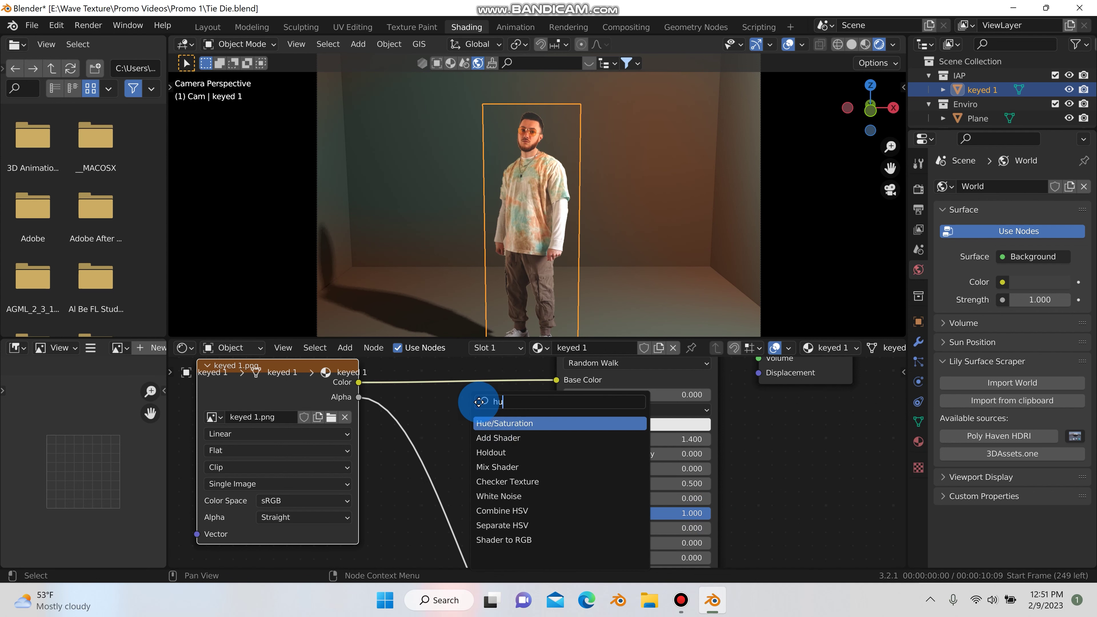
click(499, 424)
click(460, 384)
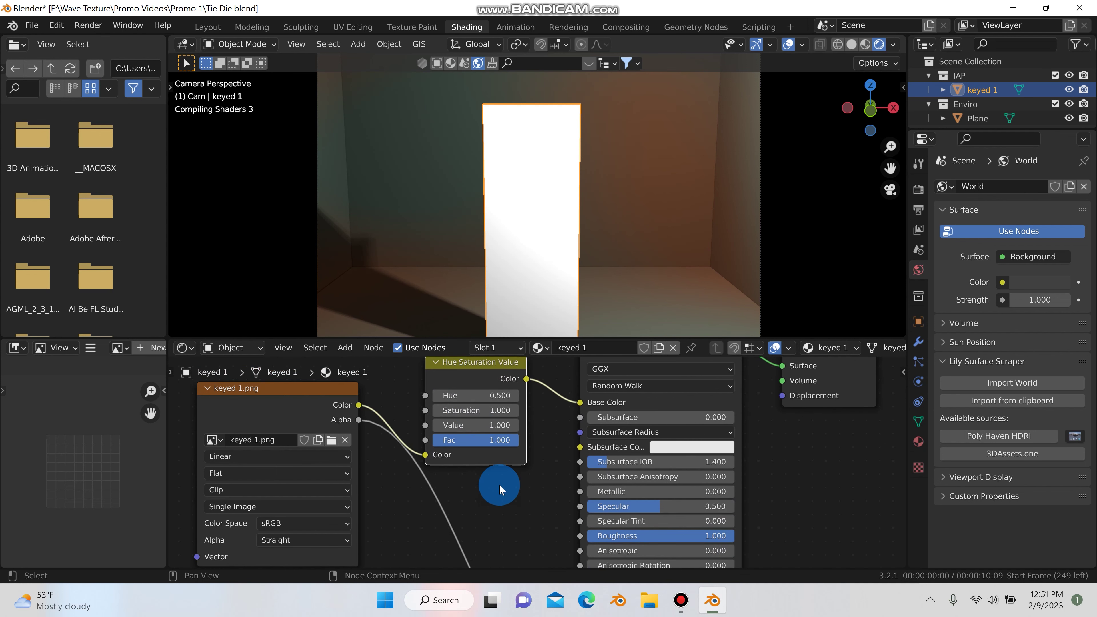
- Set the node's Value to 0.340, leaving Saturation at 1, and return to Layout
scroll(501, 496, up, 2)
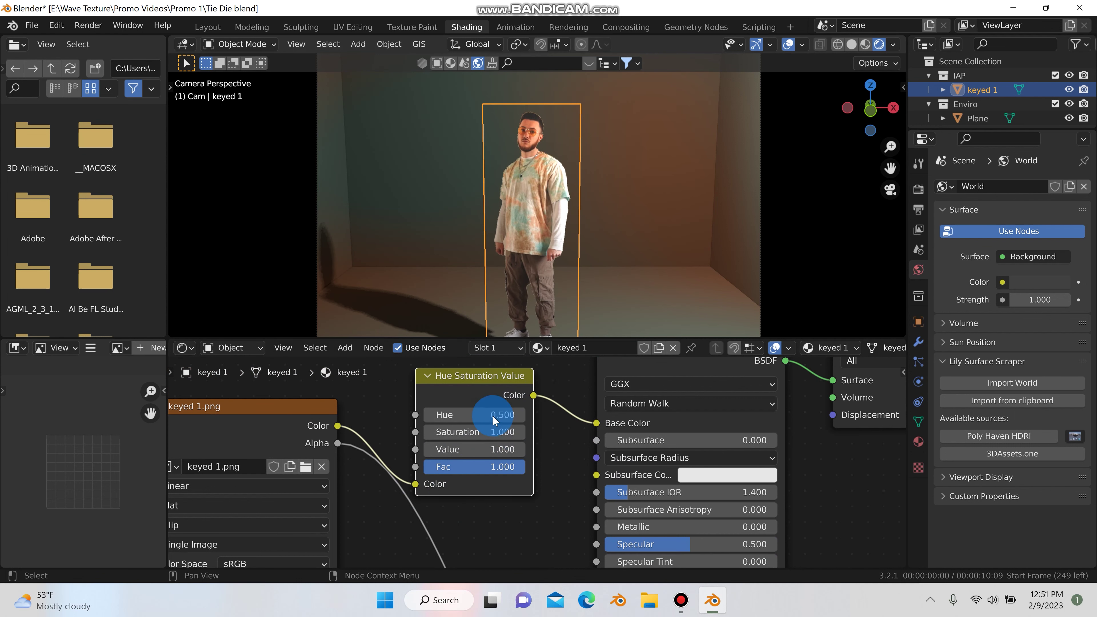
click(474, 432)
text(0)
key(Return)
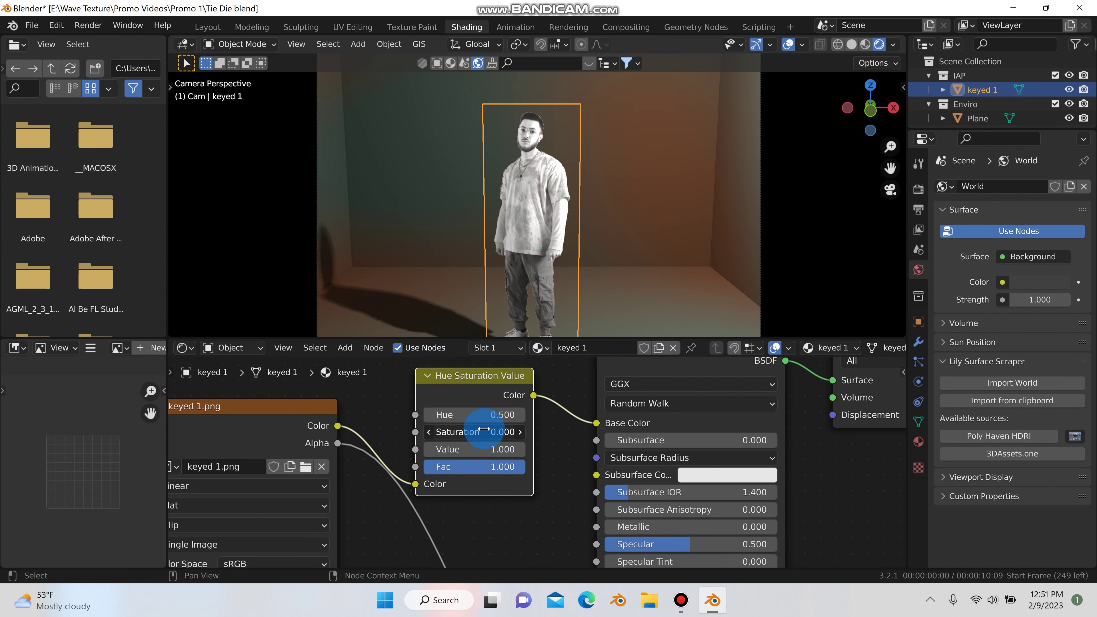
click(475, 432)
text(1)
key(Return)
click(475, 449)
text(0)
key(Return)
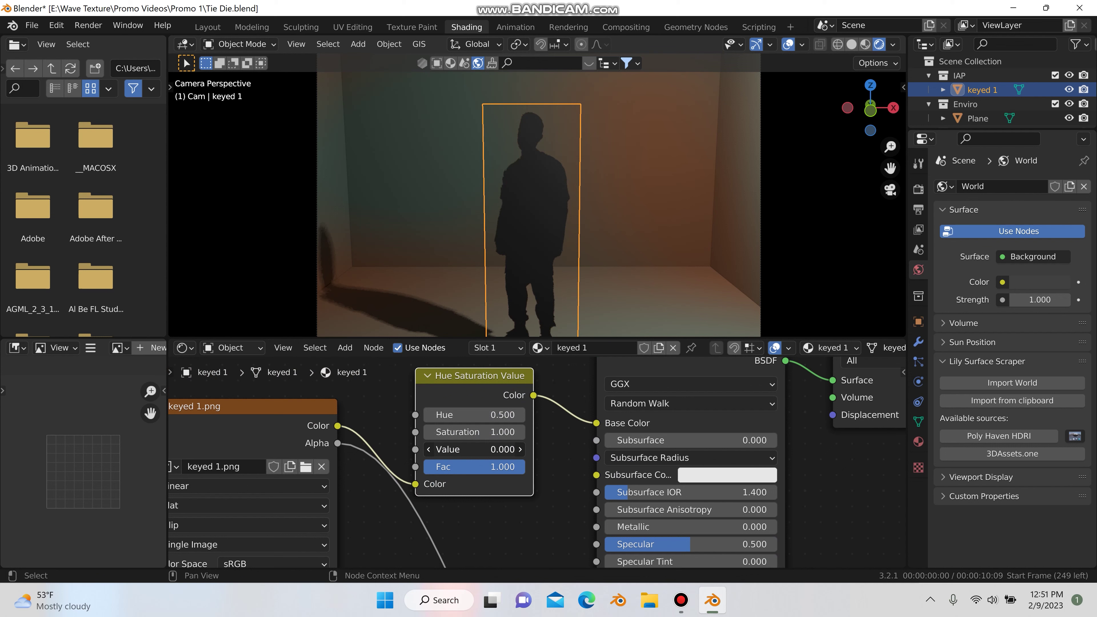
mouse_move(474, 450)
mouse_down()
mouse_move(522, 449)
mouse_move(478, 449)
mouse_up()
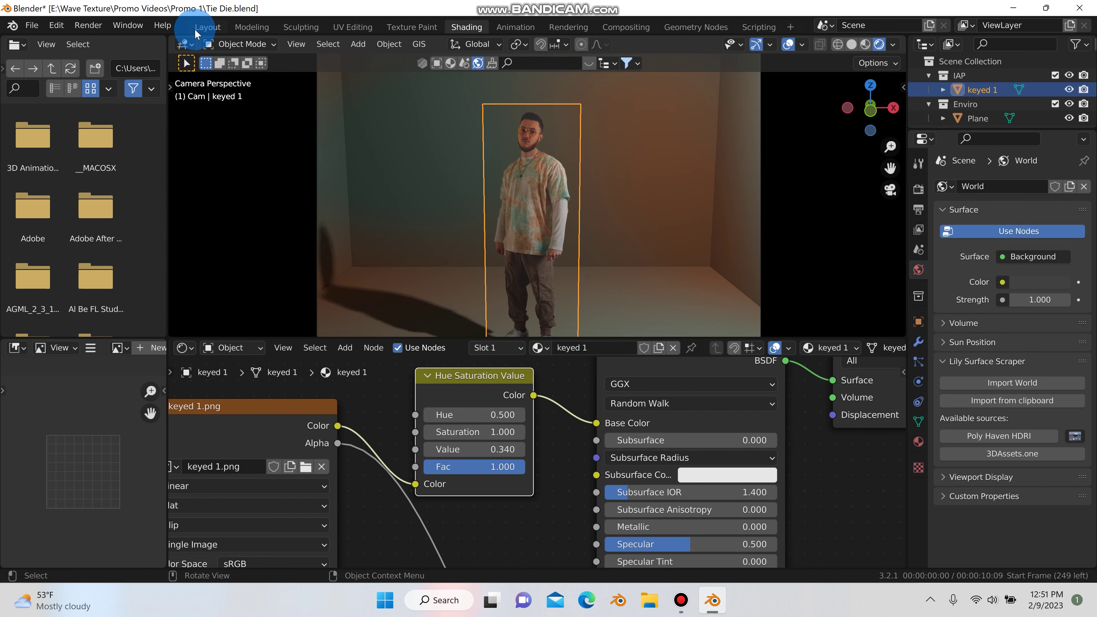
click(208, 27)
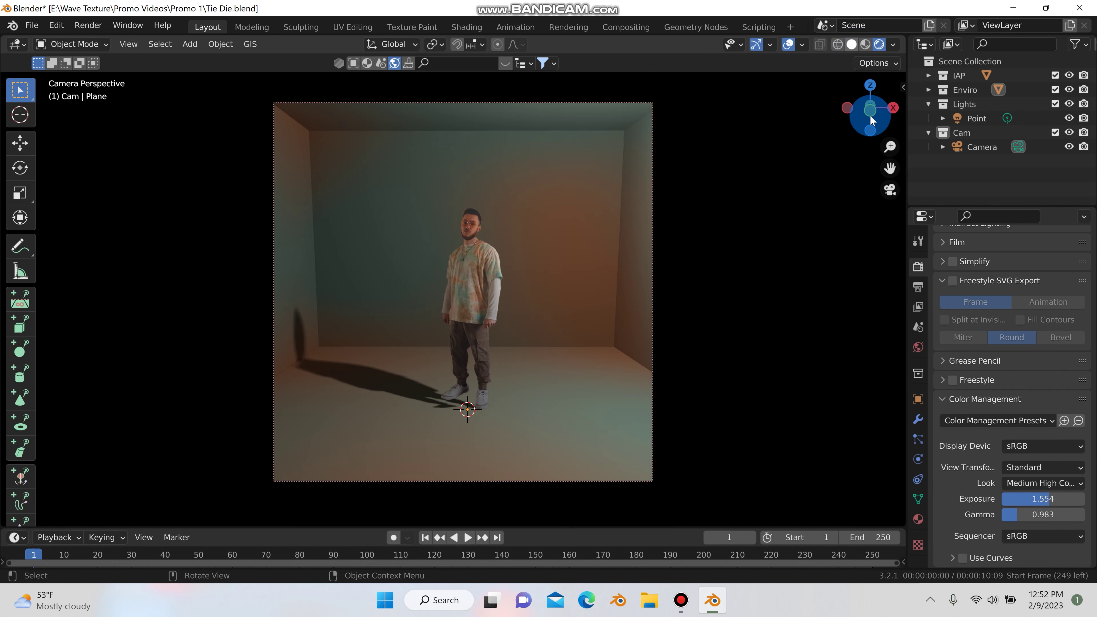
- Set the camera's focal length to 74 mm while viewing through the camera in rendered preview
click(889, 190)
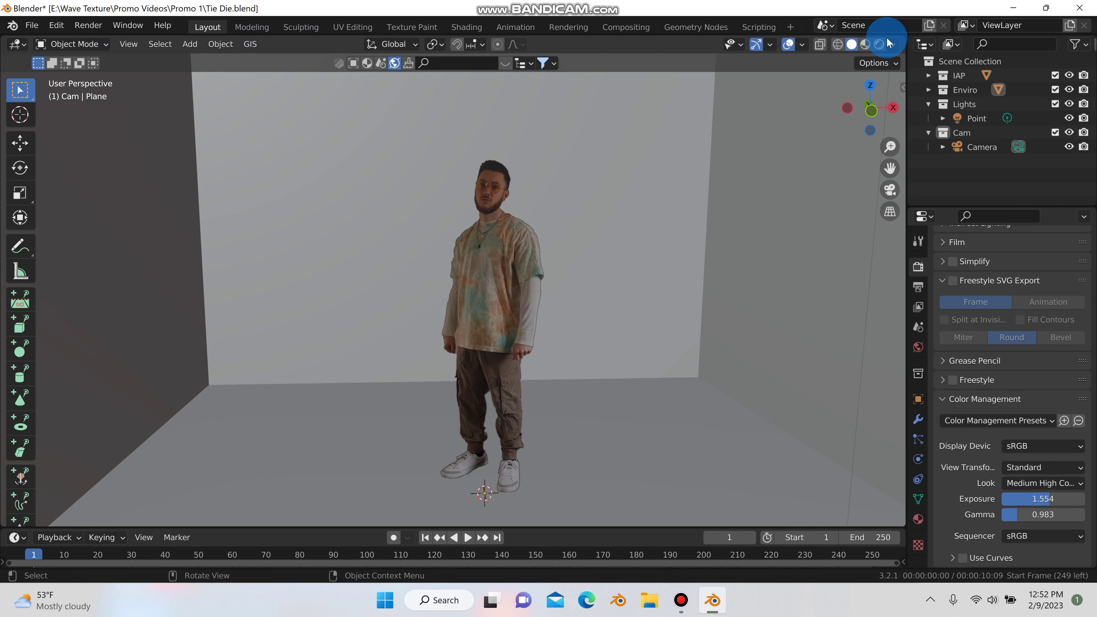
click(879, 44)
click(889, 191)
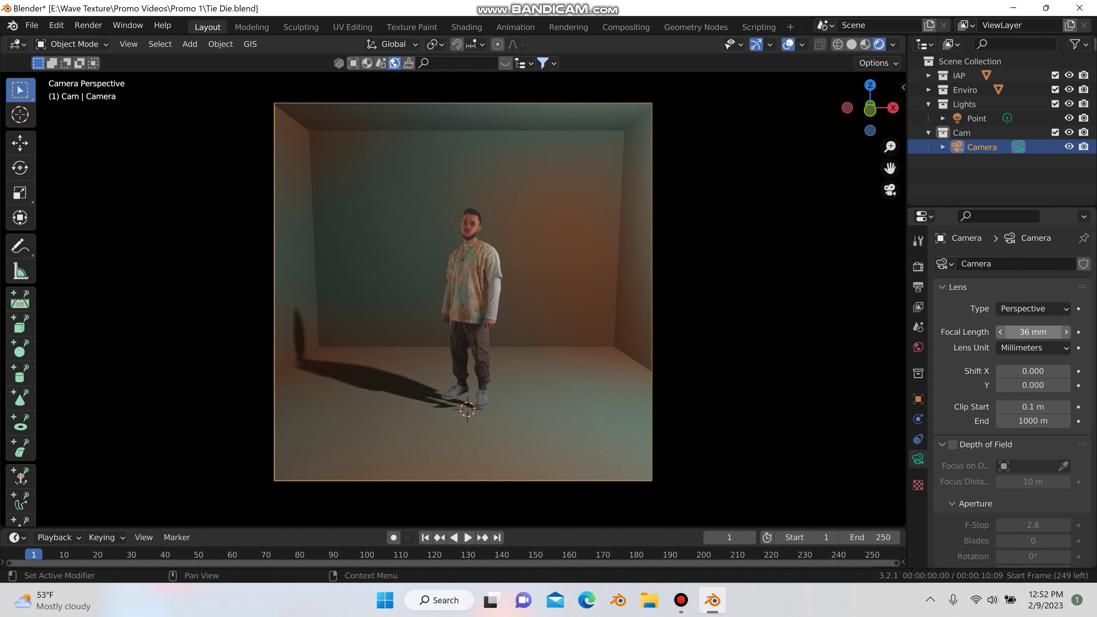
click(1028, 332)
key(Return)
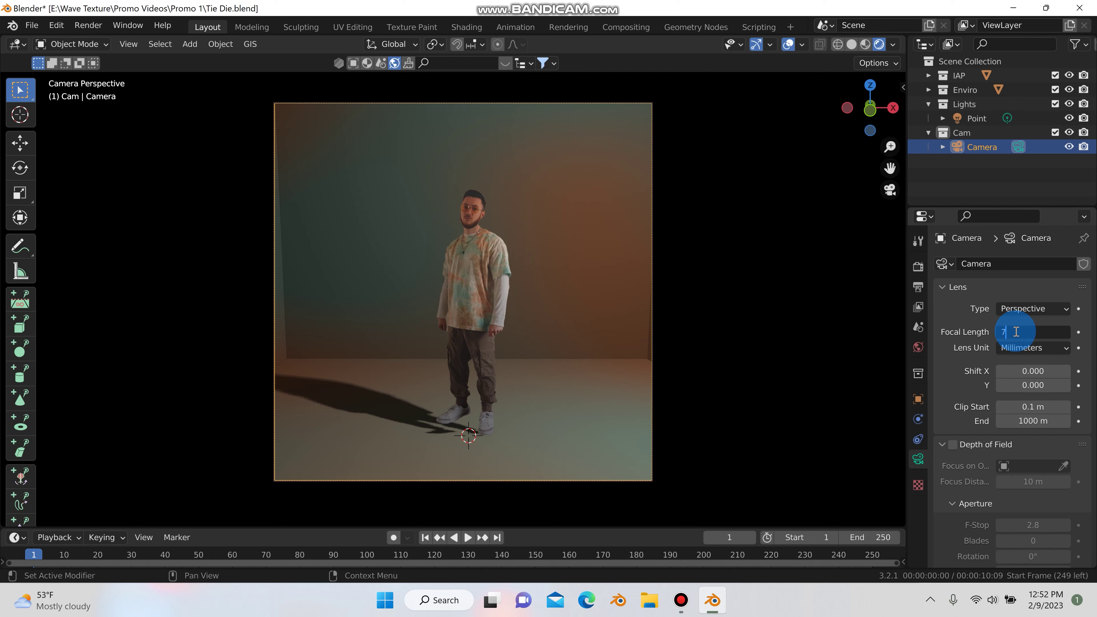
key(Return)
- Add a Subdivision Surface modifier to the room Plane with viewport level 2
click(554, 254)
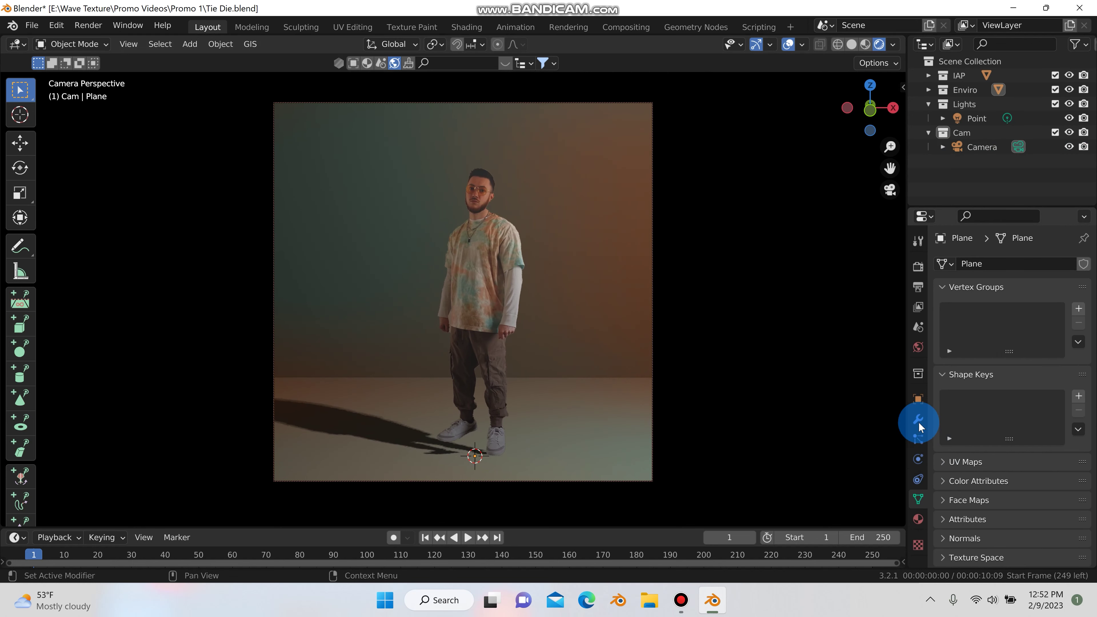
click(918, 420)
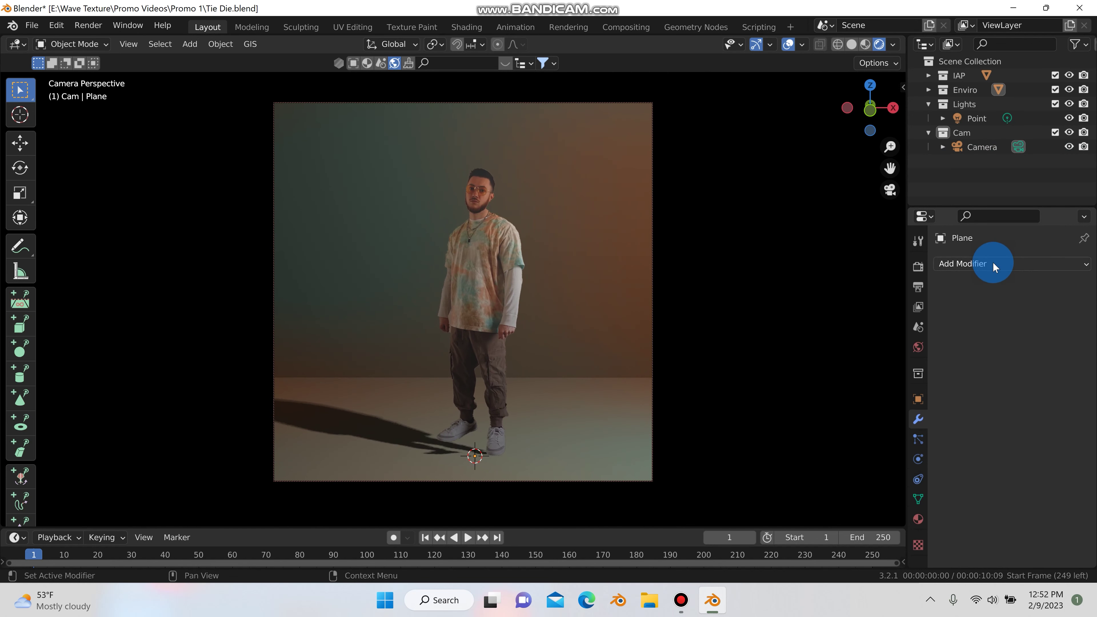
click(992, 263)
click(812, 522)
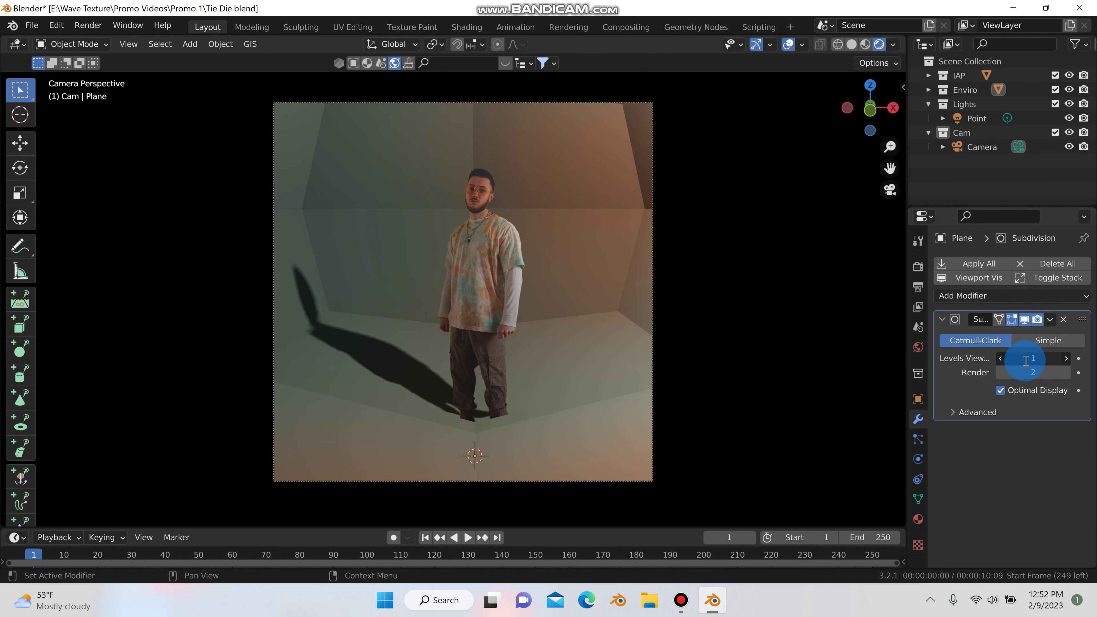
key(Return)
- Move the plane down along Z and inspect it briefly in face-select Edit Mode
right_click(437, 141)
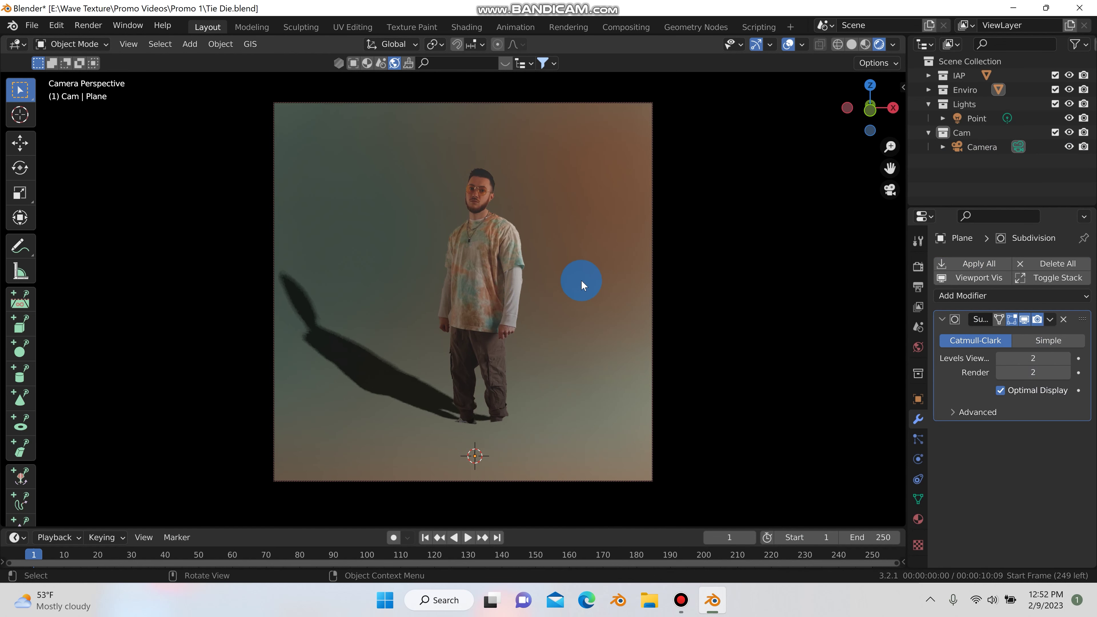
key(g)
key(z)
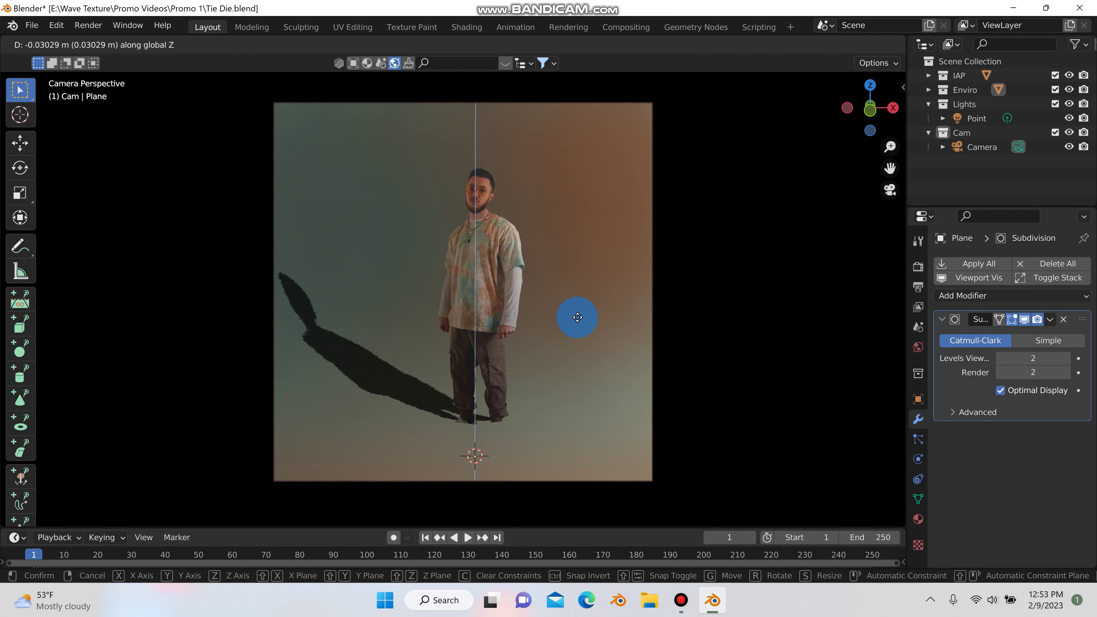
click(537, 462)
key(Tab)
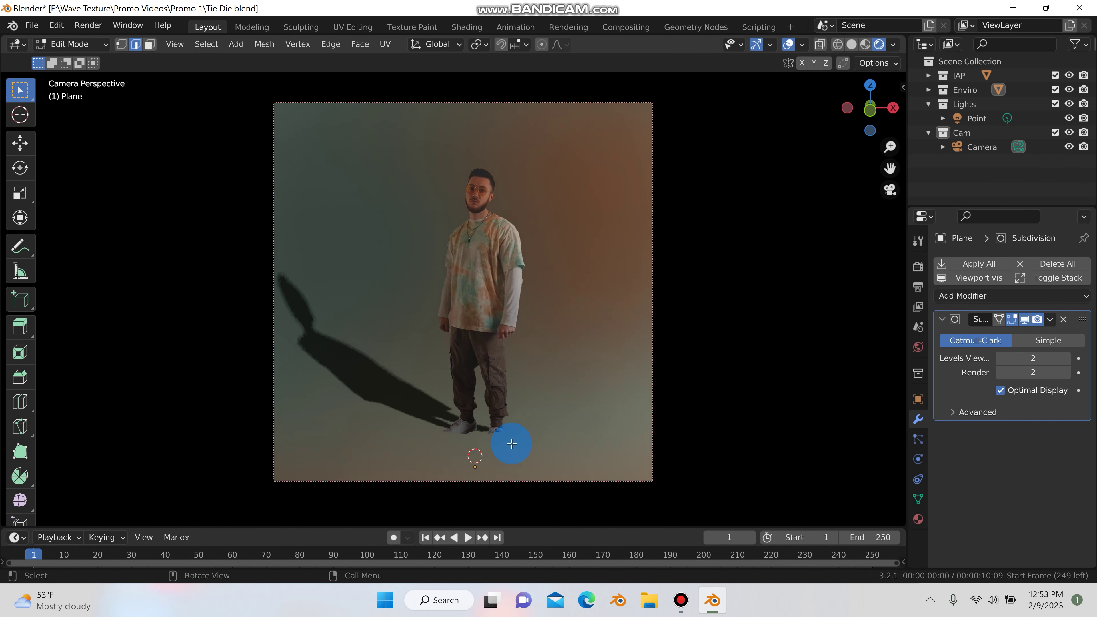
key(3)
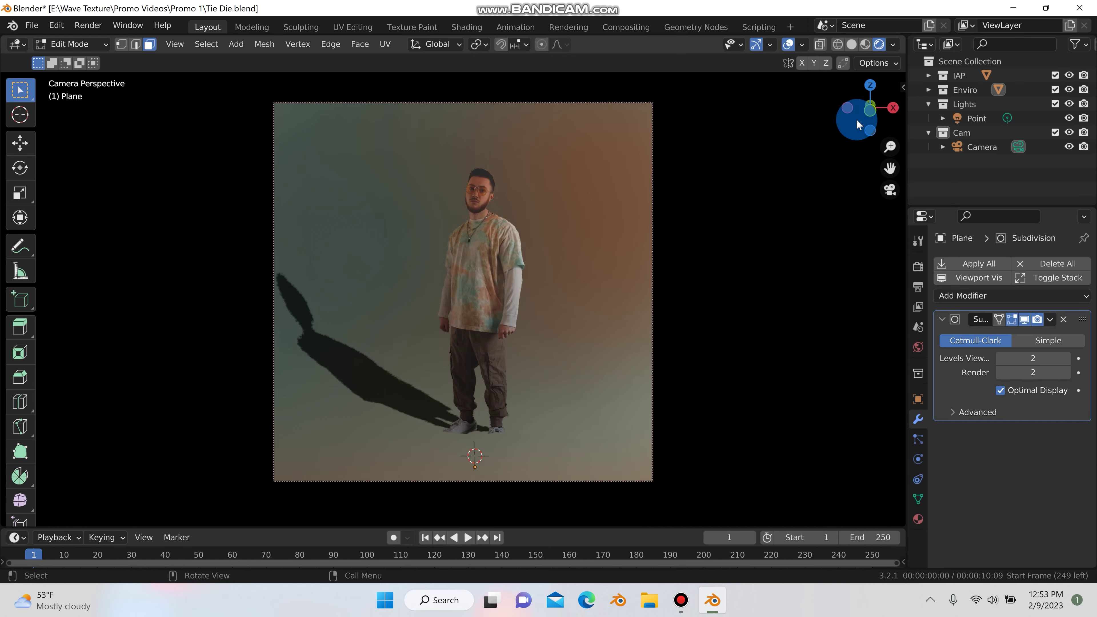
click(890, 190)
scroll(579, 345, down, 5)
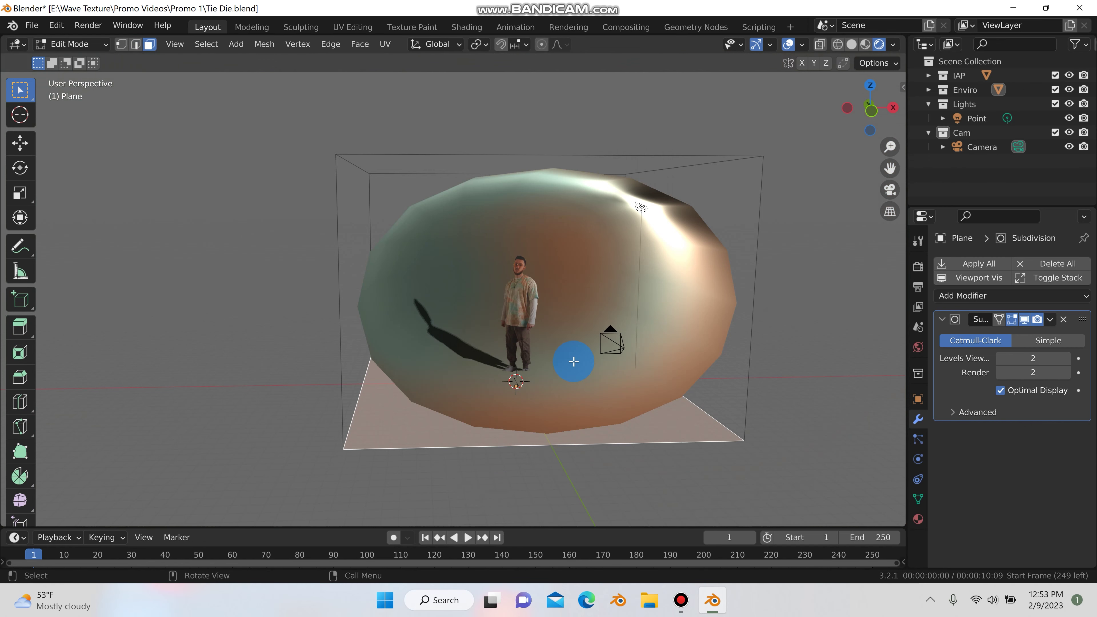
scroll(557, 384, up, 3)
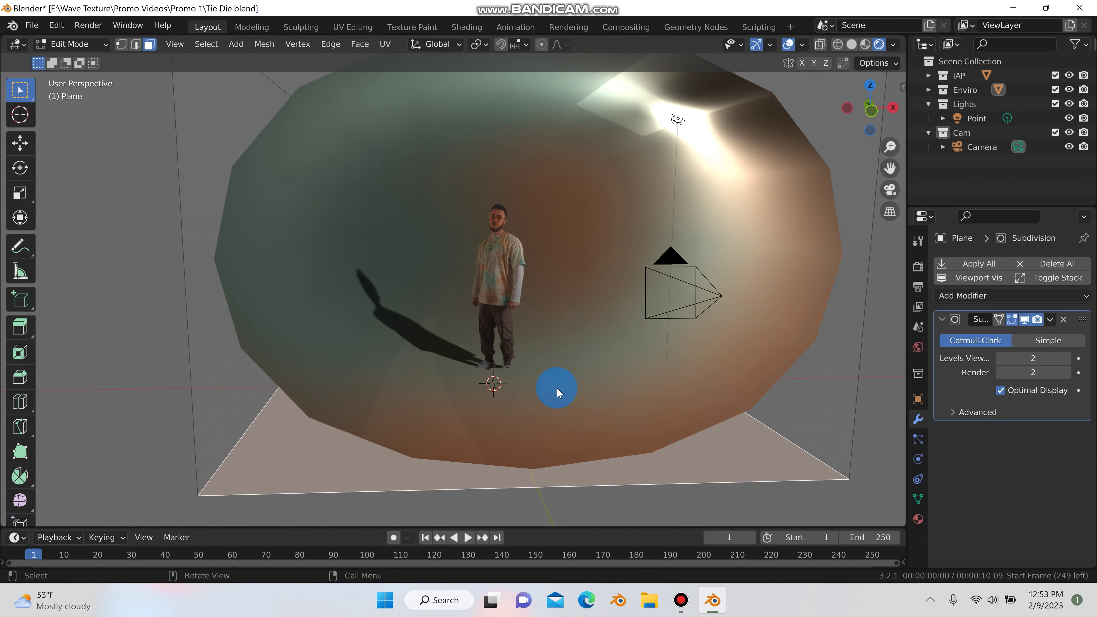
key(Tab)
- Apply the Subdivision modifier and flatten three floor faces under the person with a zero Z scale
click(1050, 319)
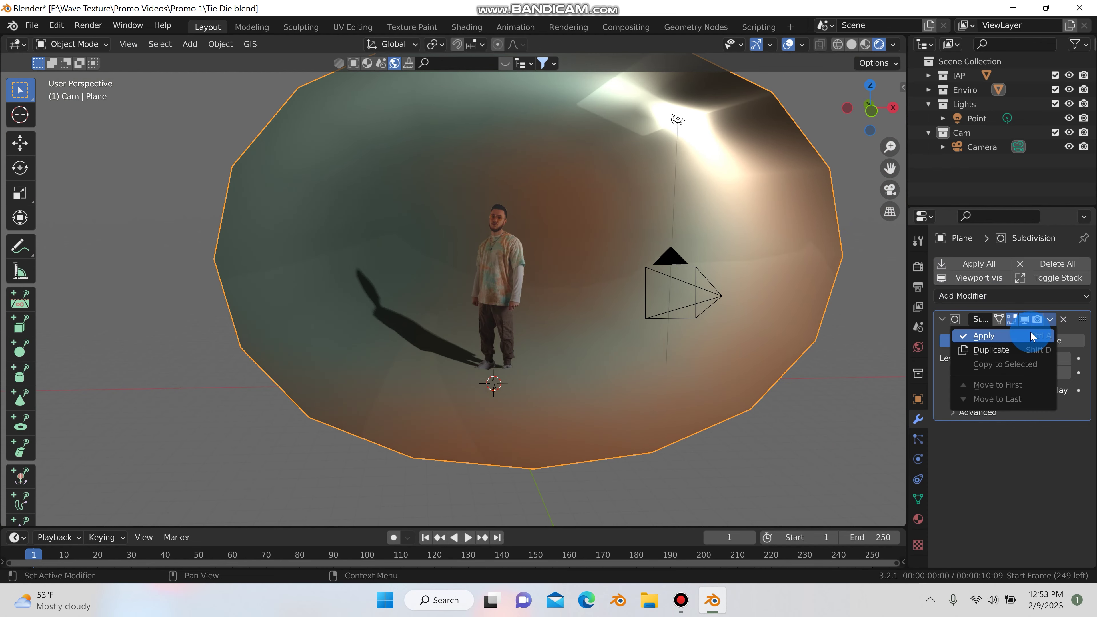
click(1031, 336)
key(Tab)
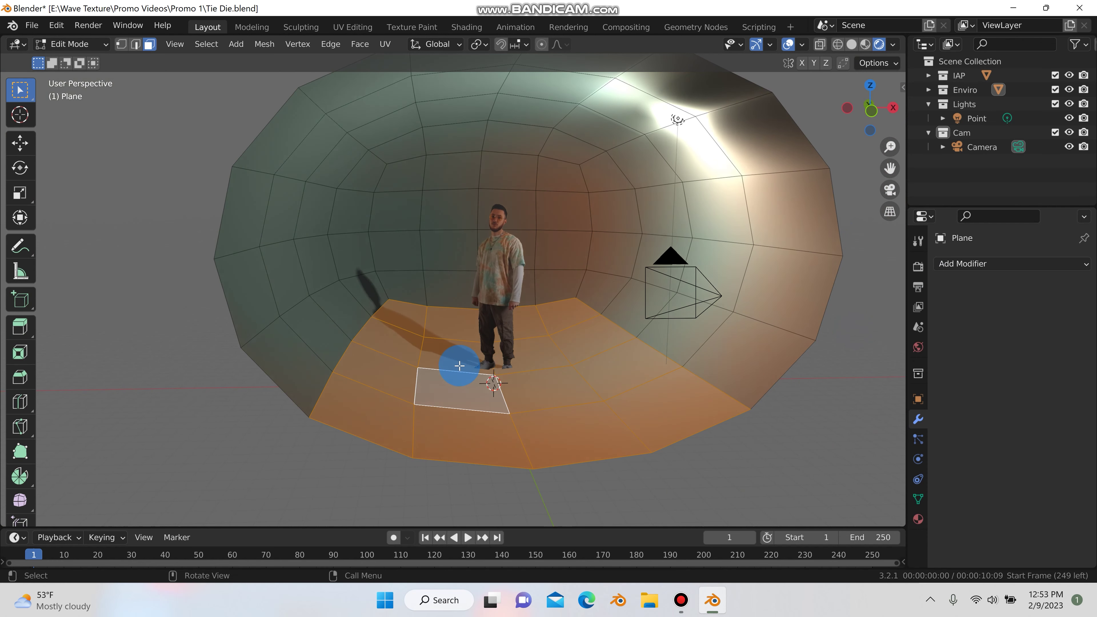
click(534, 361)
shift+click(526, 380)
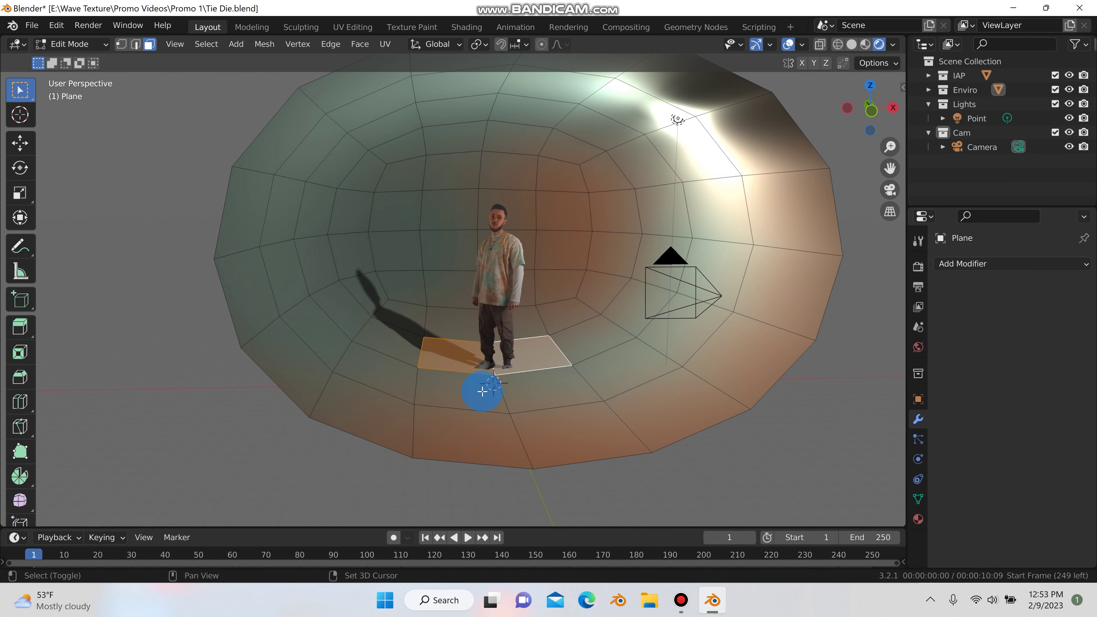
shift+click(469, 391)
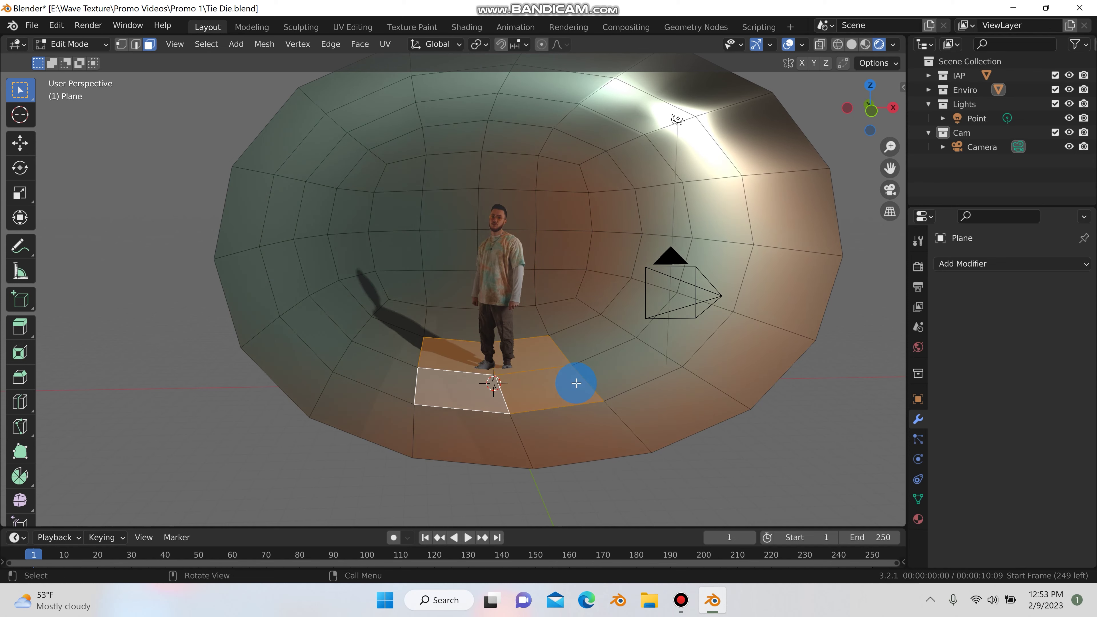
key(s)
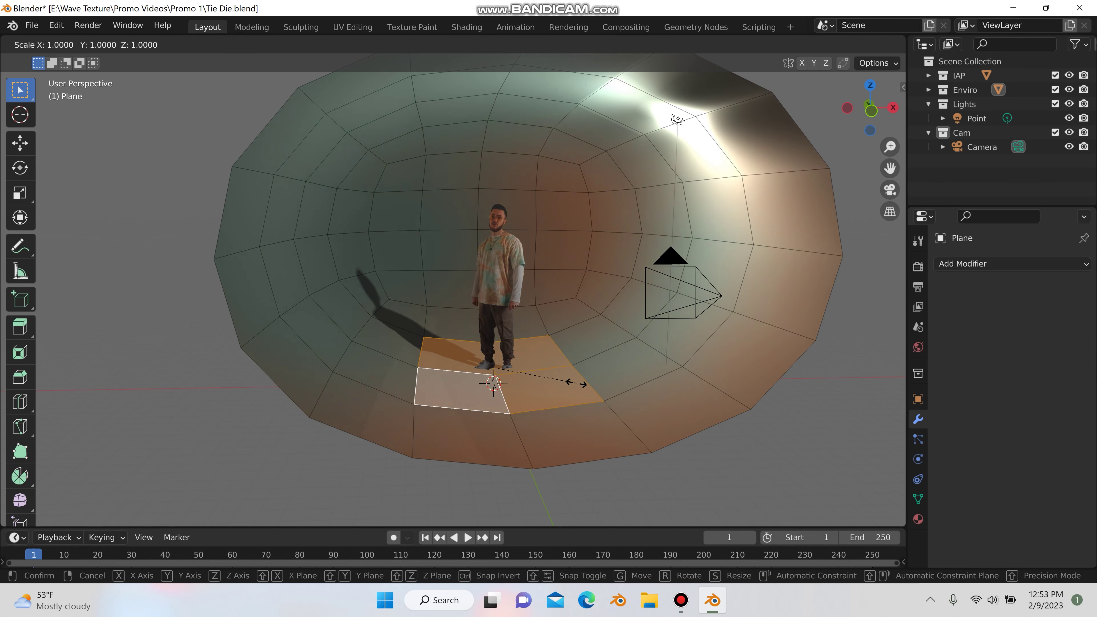
text(z)
text(0)
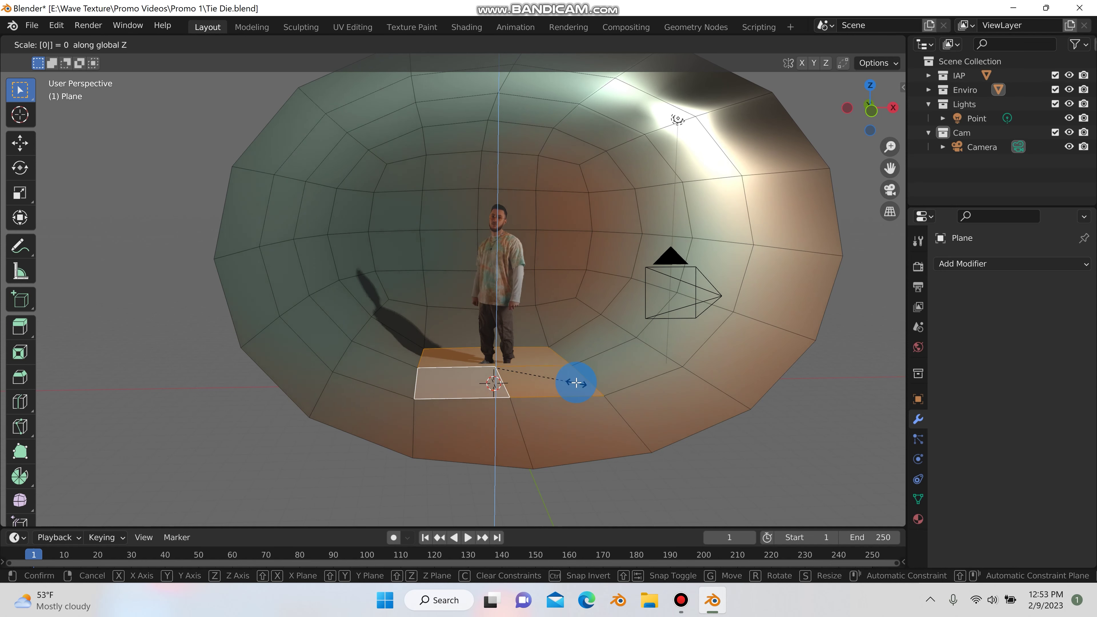
key(Return)
- Move the flattened floor, then the single face beside the feet, along Z
key(g)
key(z)
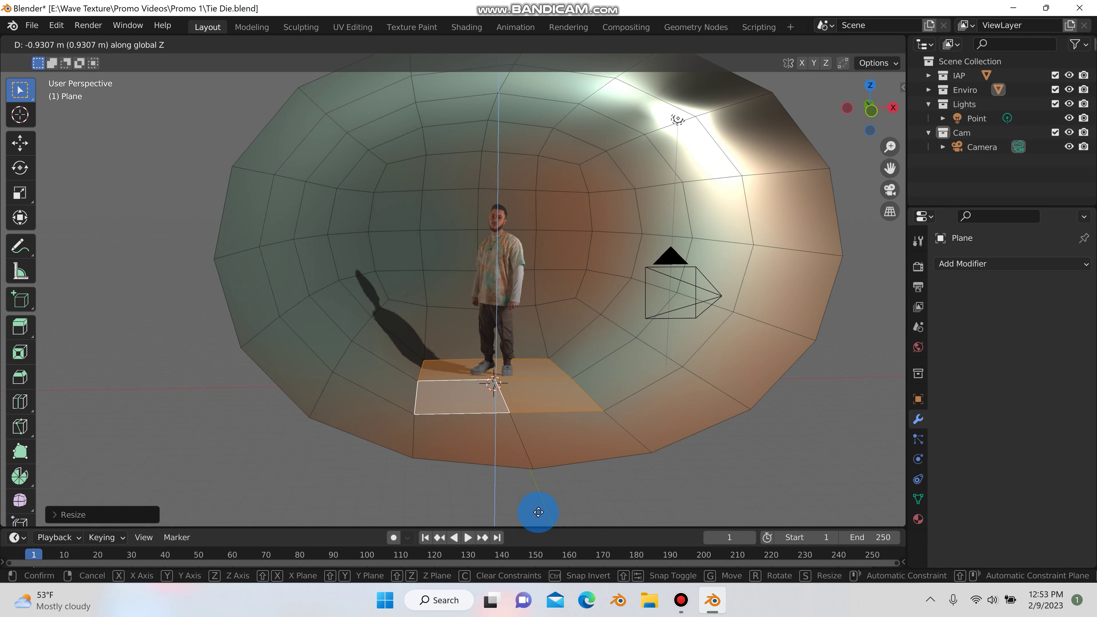
click(537, 511)
scroll(526, 387, up, 2)
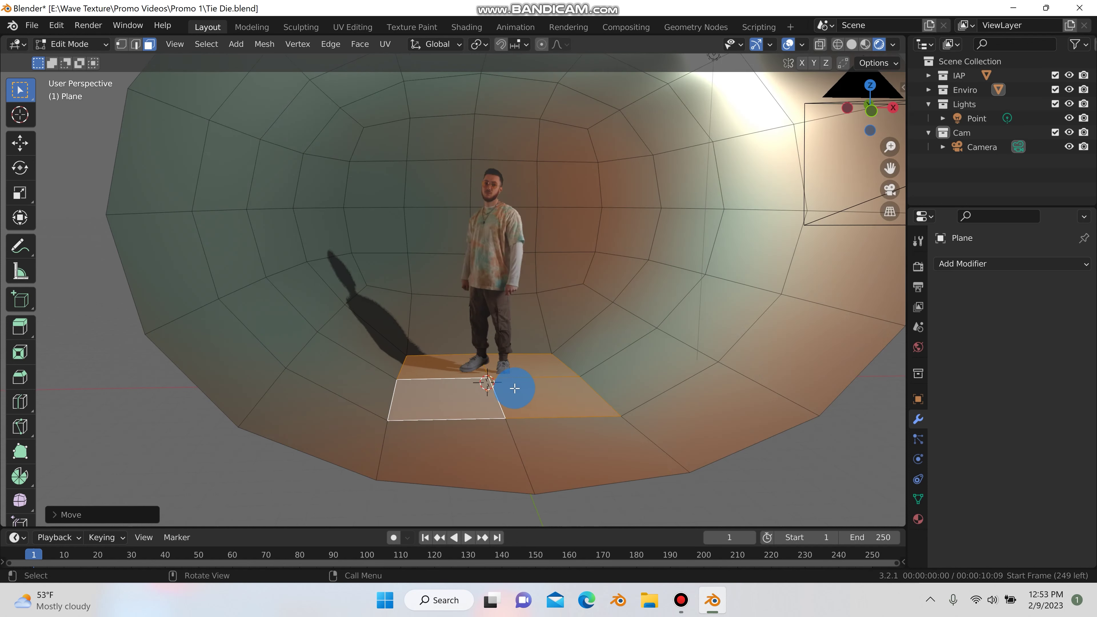
scroll(514, 388, up, 5)
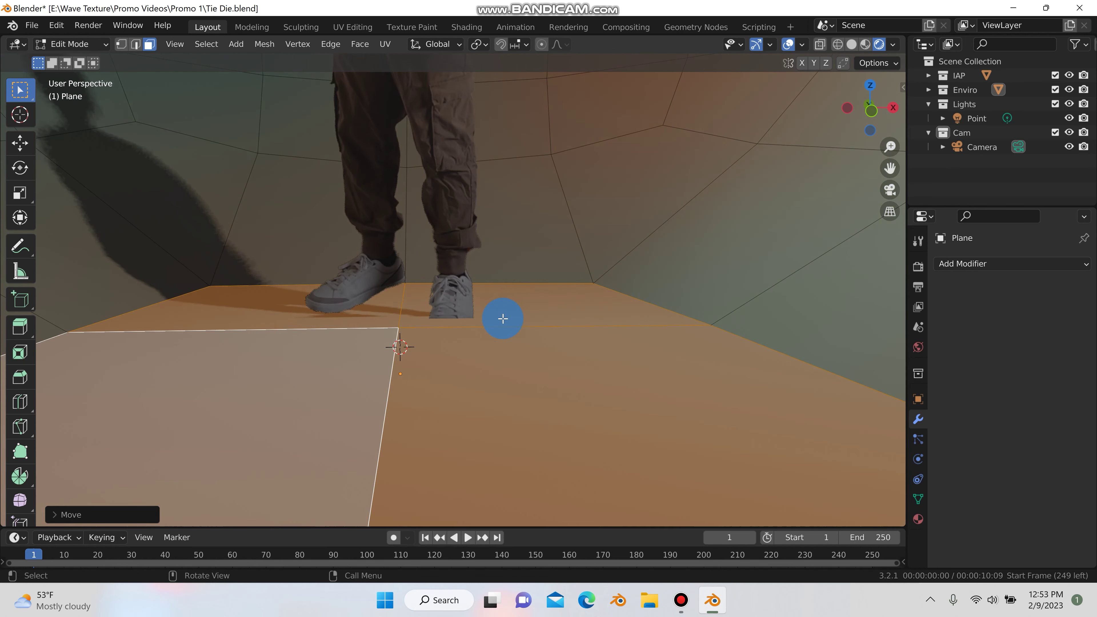
click(502, 319)
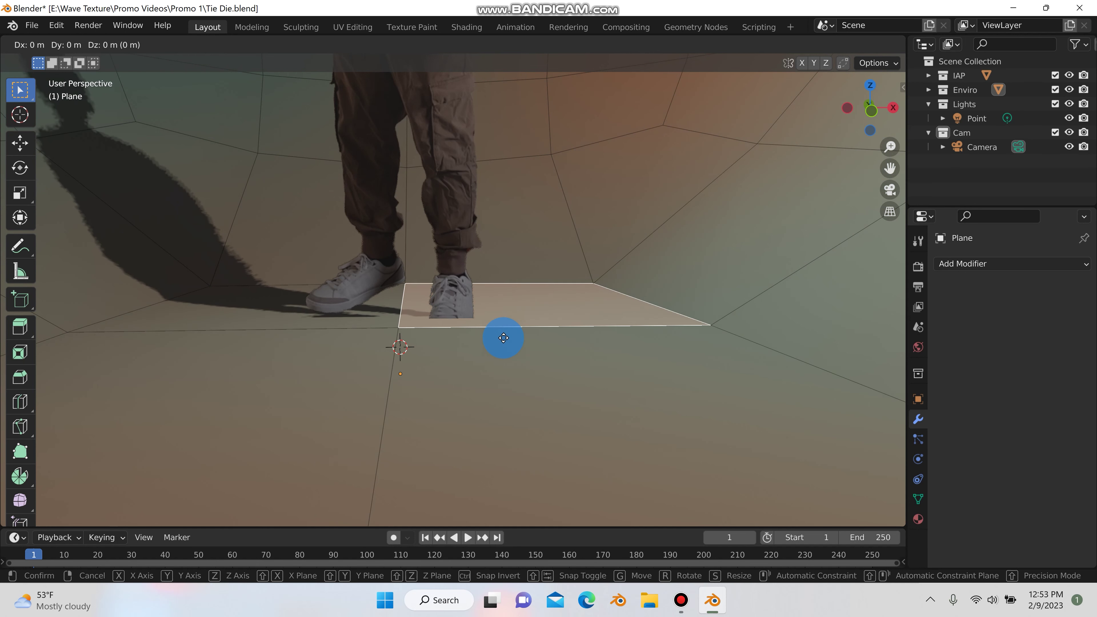
key(g)
key(z)
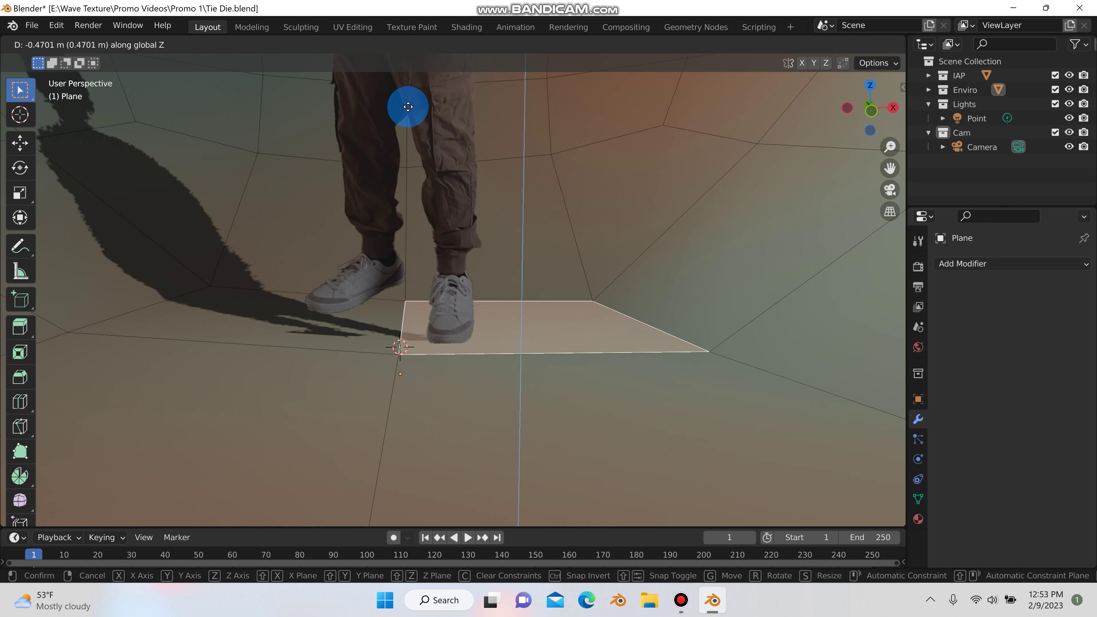
click(372, 330)
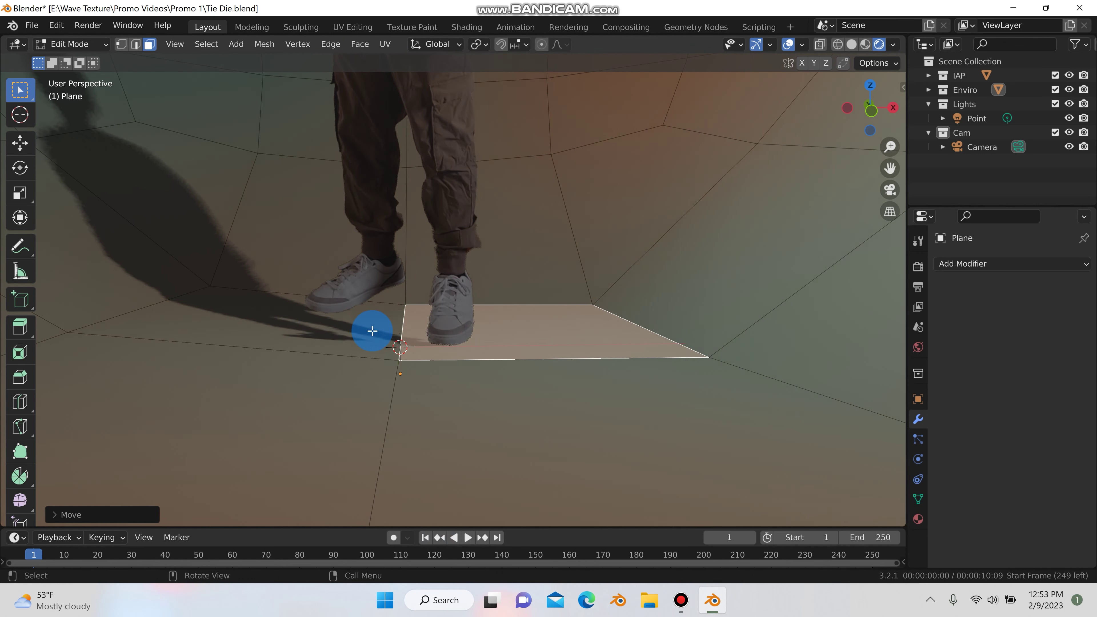
- Add an edge loop across the floor, raise the quad left of the feet, and exit Edit Mode
key(ctrl+r)
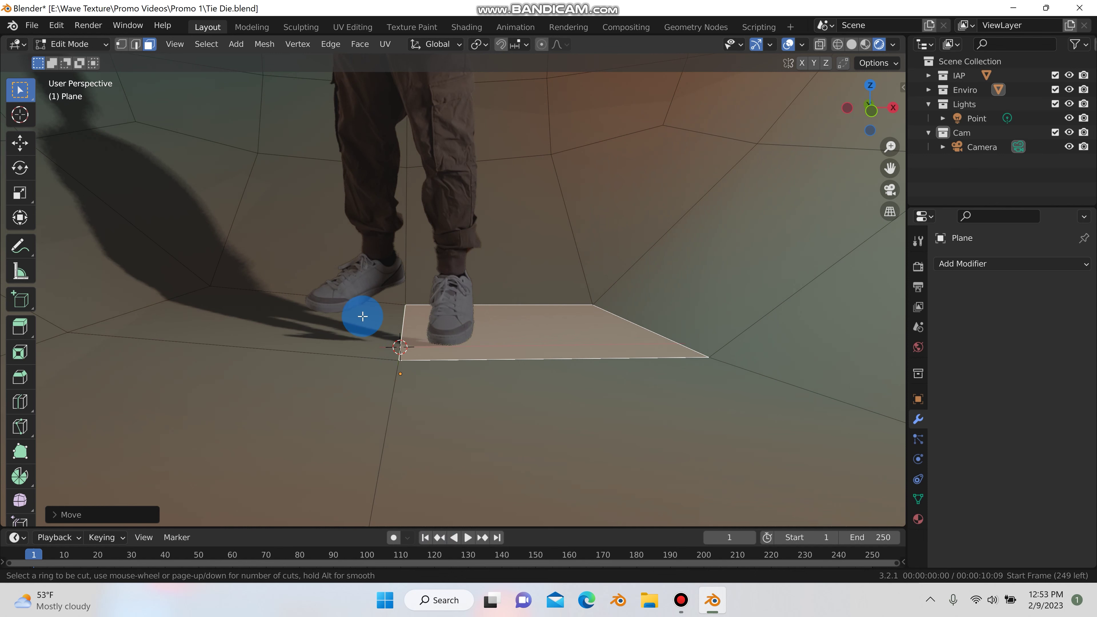
click(423, 336)
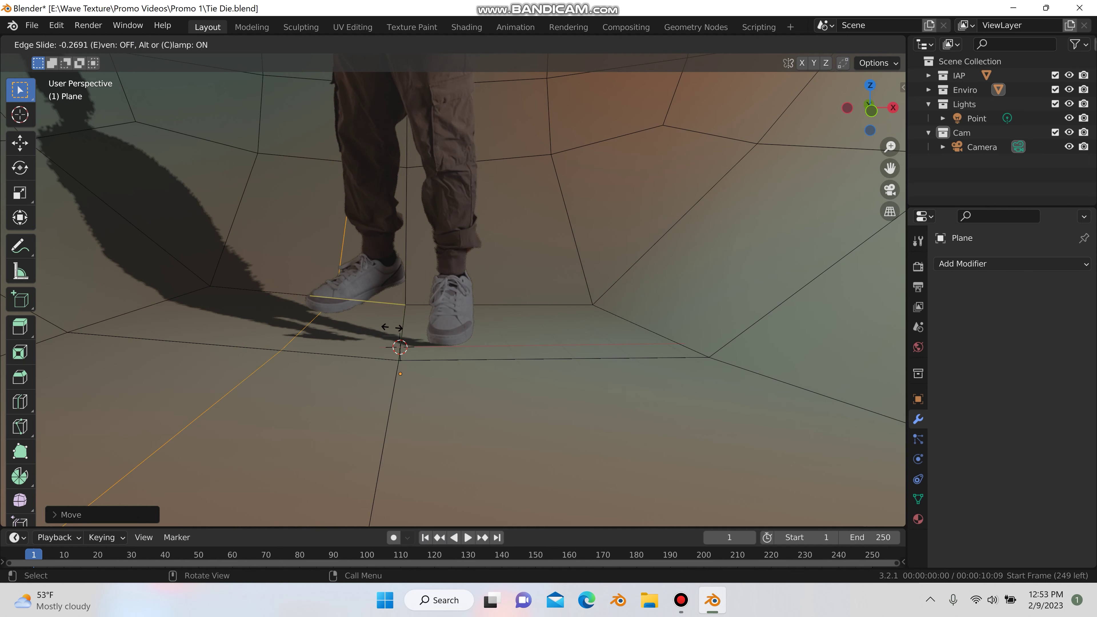
click(428, 336)
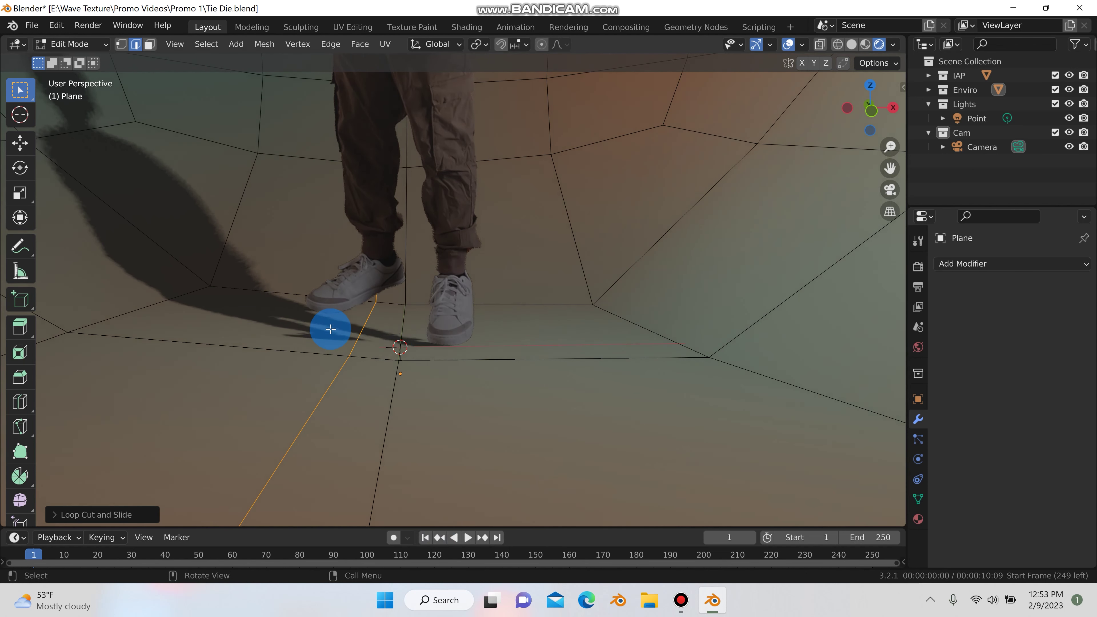
key(3)
click(330, 328)
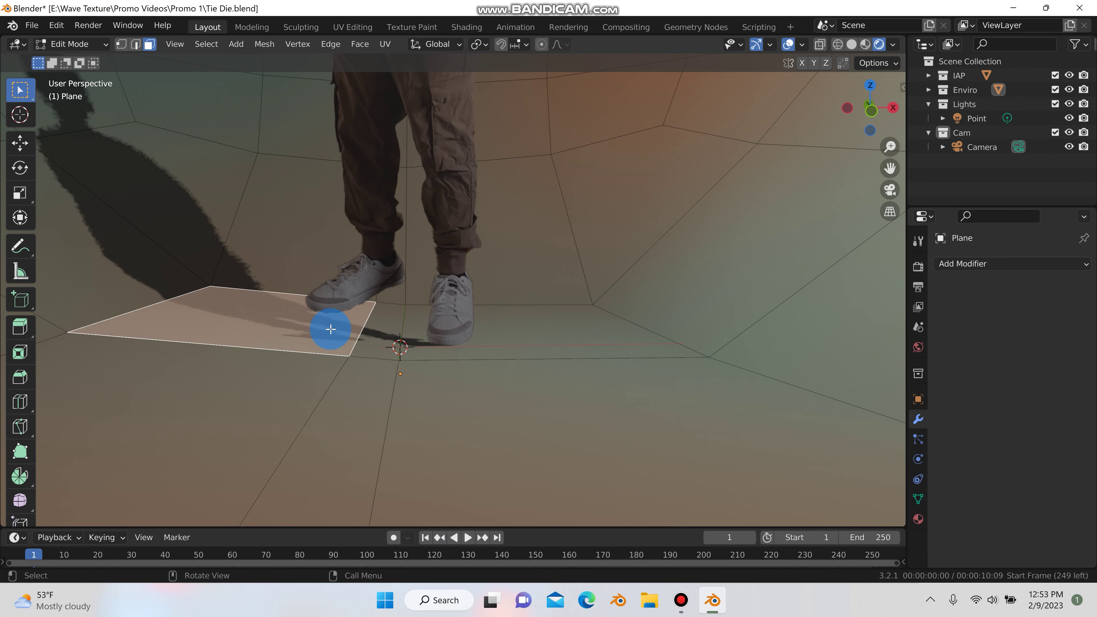
key(g)
key(z)
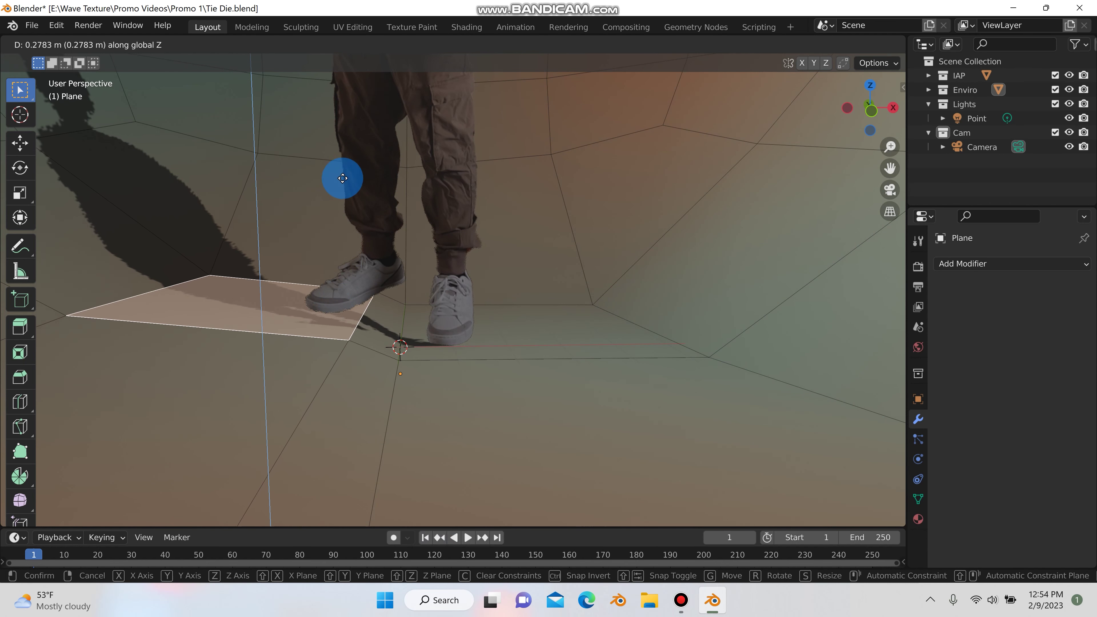
click(334, 102)
key(Tab)
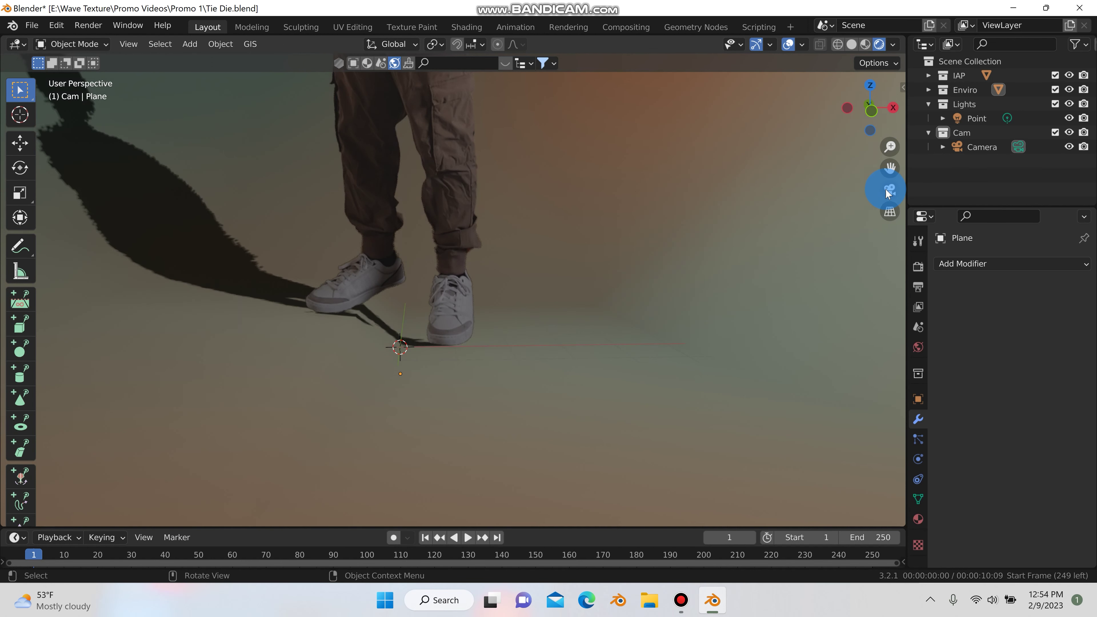
- Set the World background Strength to 7.4 while viewing through the camera
click(889, 189)
click(918, 347)
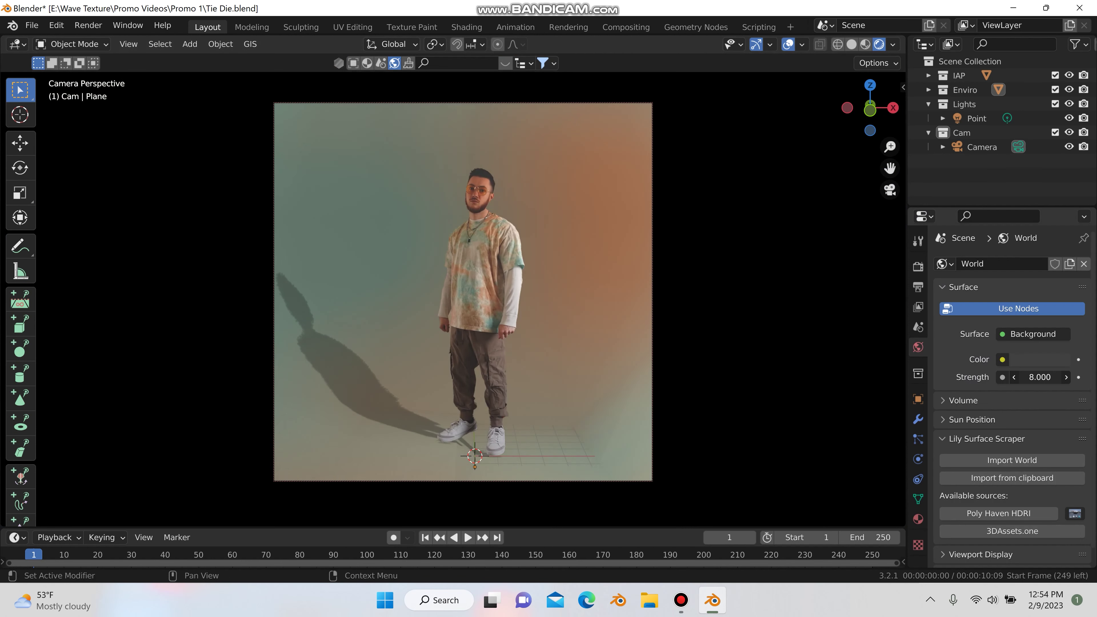
drag(1037, 378, 1037, 377)
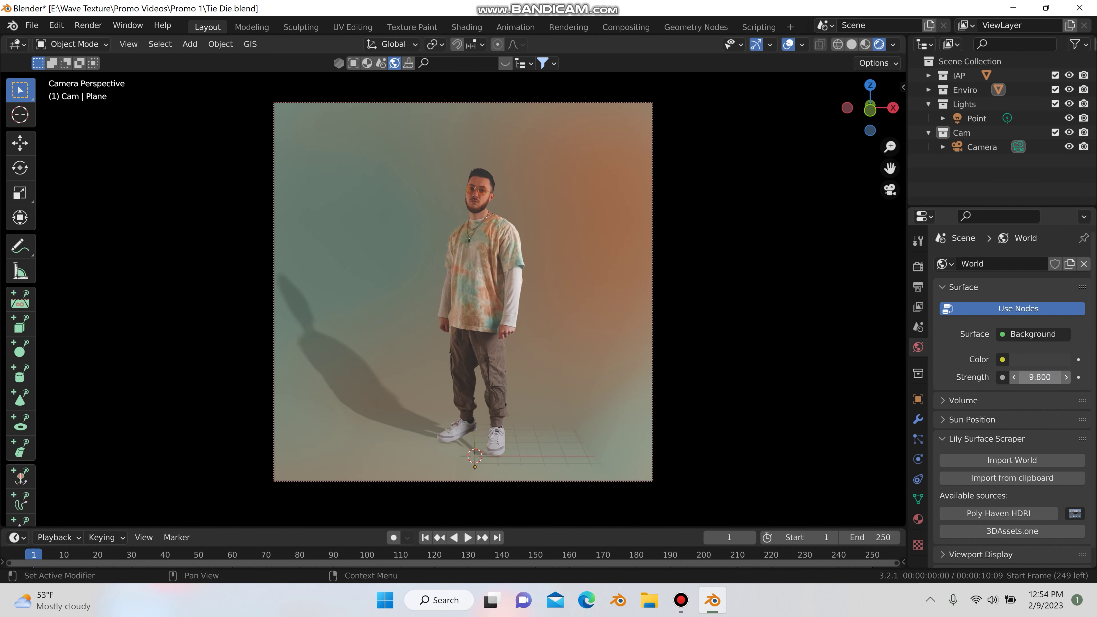
click(1037, 378)
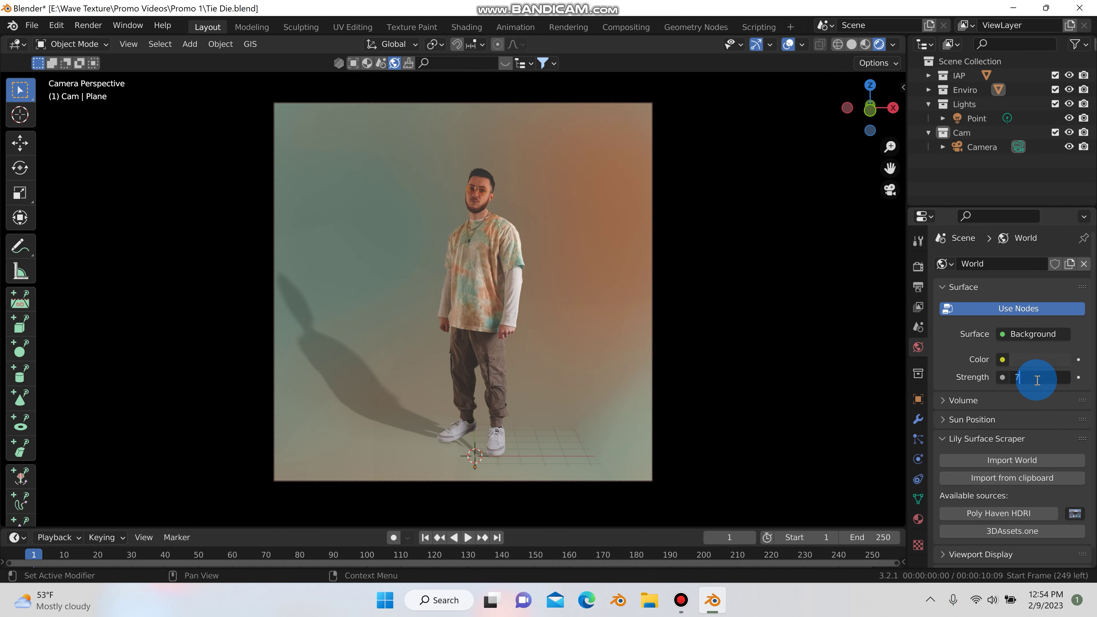
text(7.4)
key(Return)
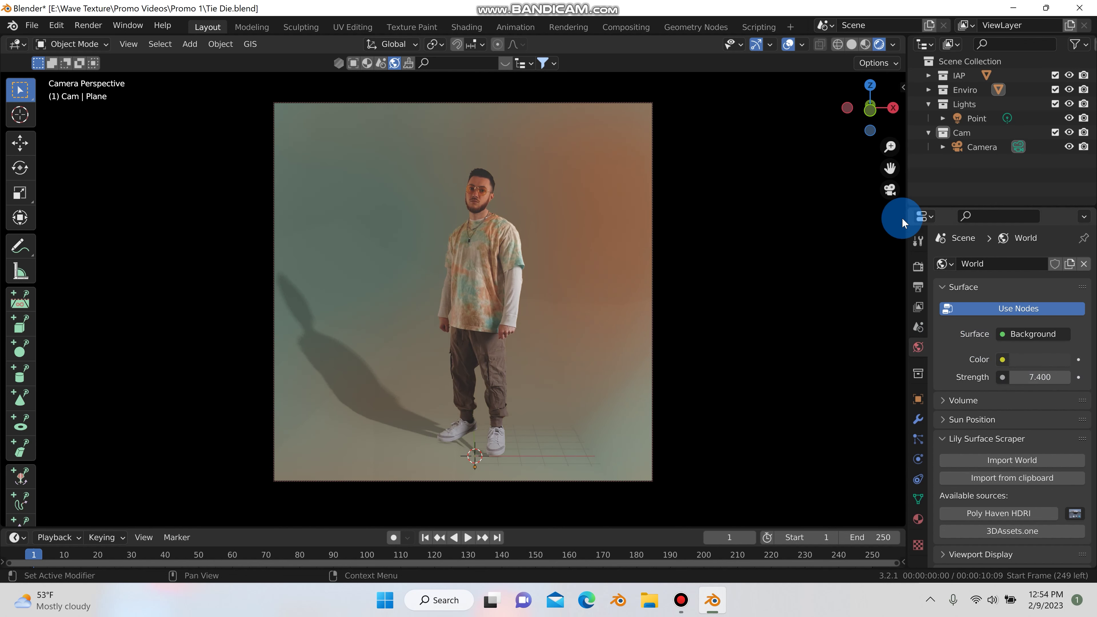
- Zoom and pan around the backdrop, then return to the camera view
click(889, 189)
scroll(697, 297, up, 5)
scroll(674, 294, down, 2)
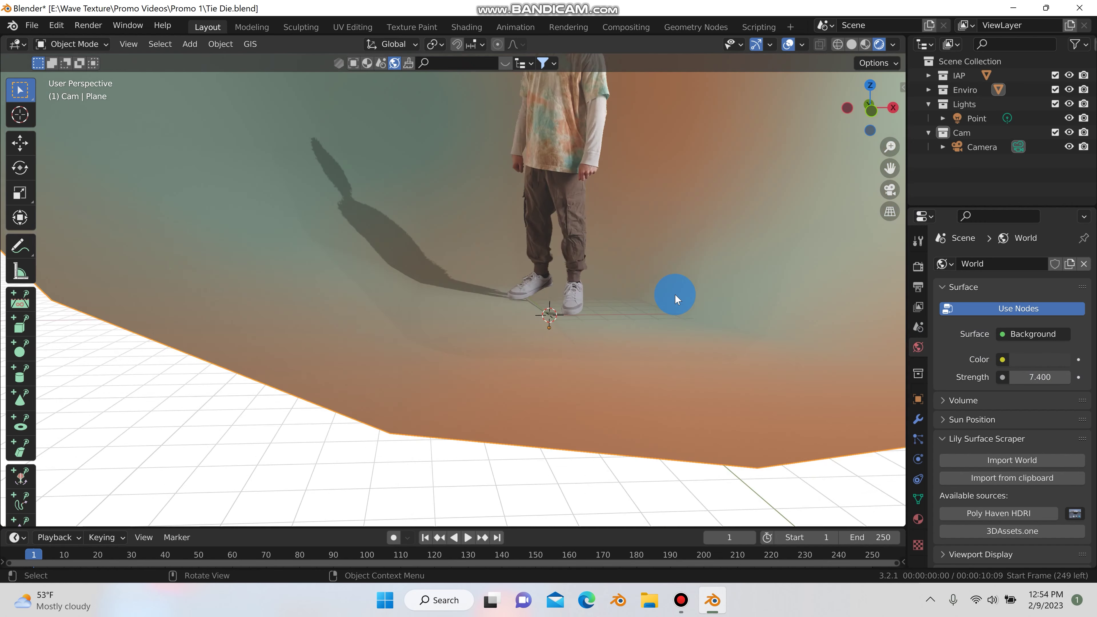
scroll(674, 294, down, 5)
scroll(674, 294, up, 1)
scroll(783, 301, down, 1)
drag(889, 169, 892, 175)
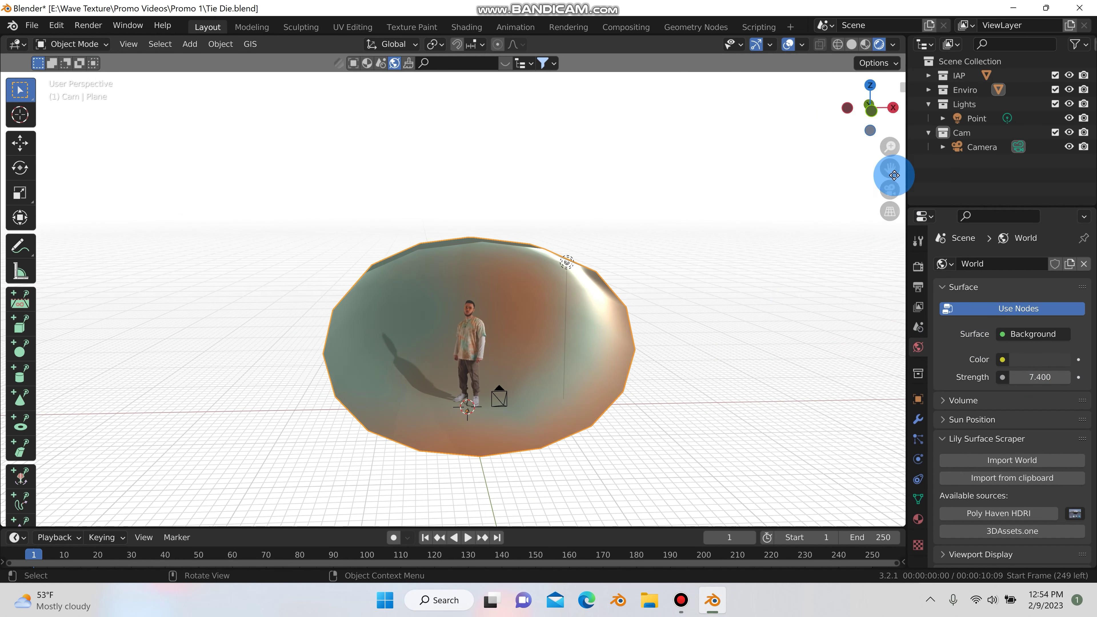
click(889, 189)
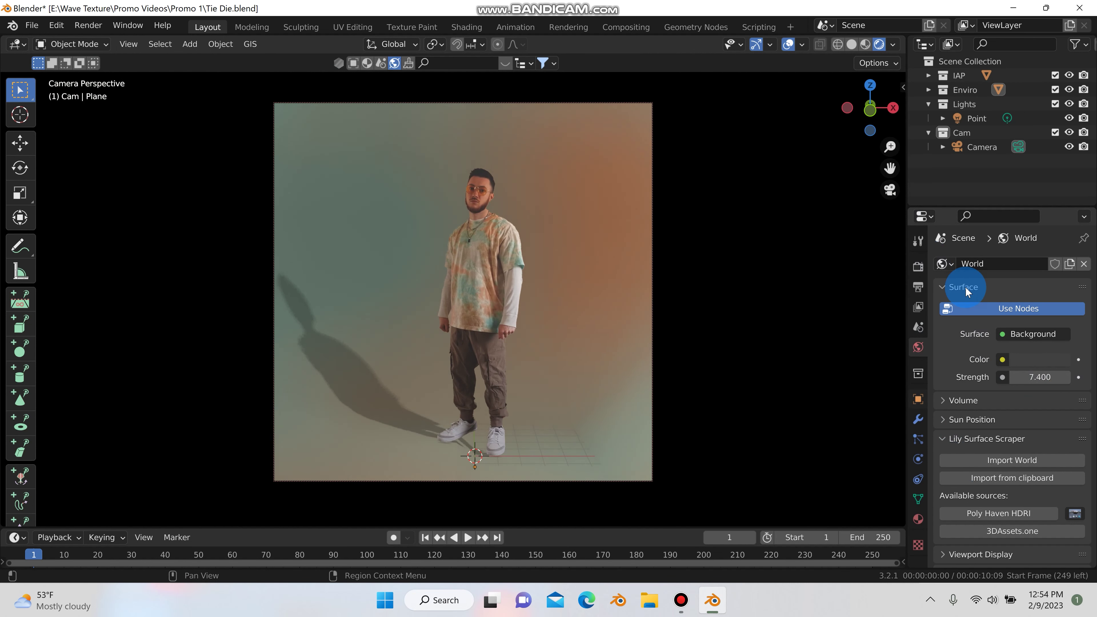
- Turn on Use Curves in the render's Color Management and show the curve editor
click(917, 266)
scroll(979, 468, down, 2)
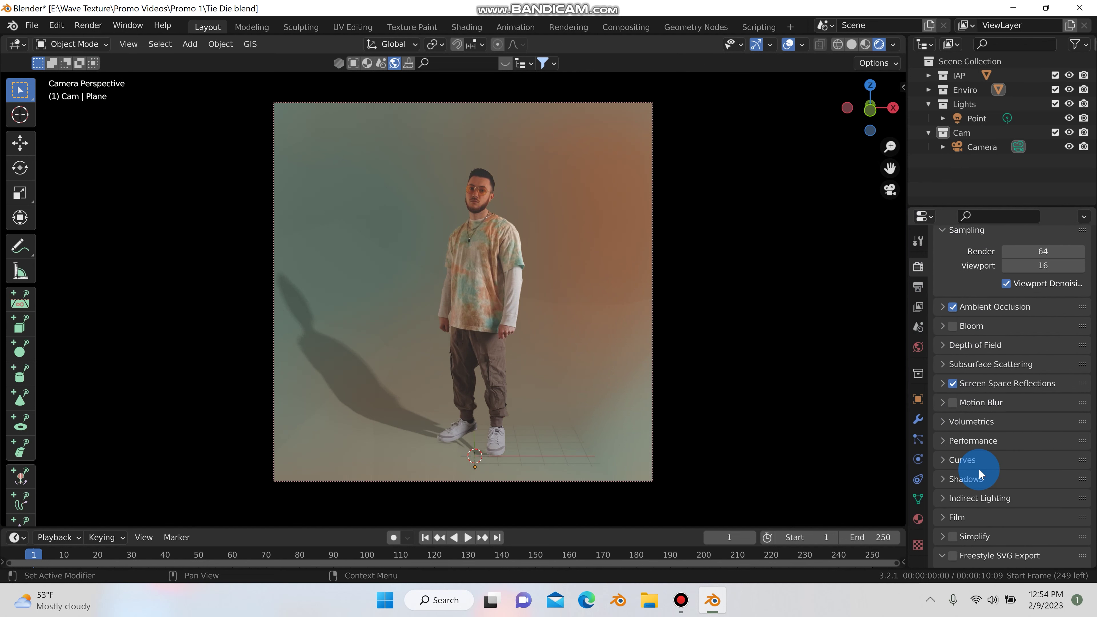
scroll(979, 468, down, 8)
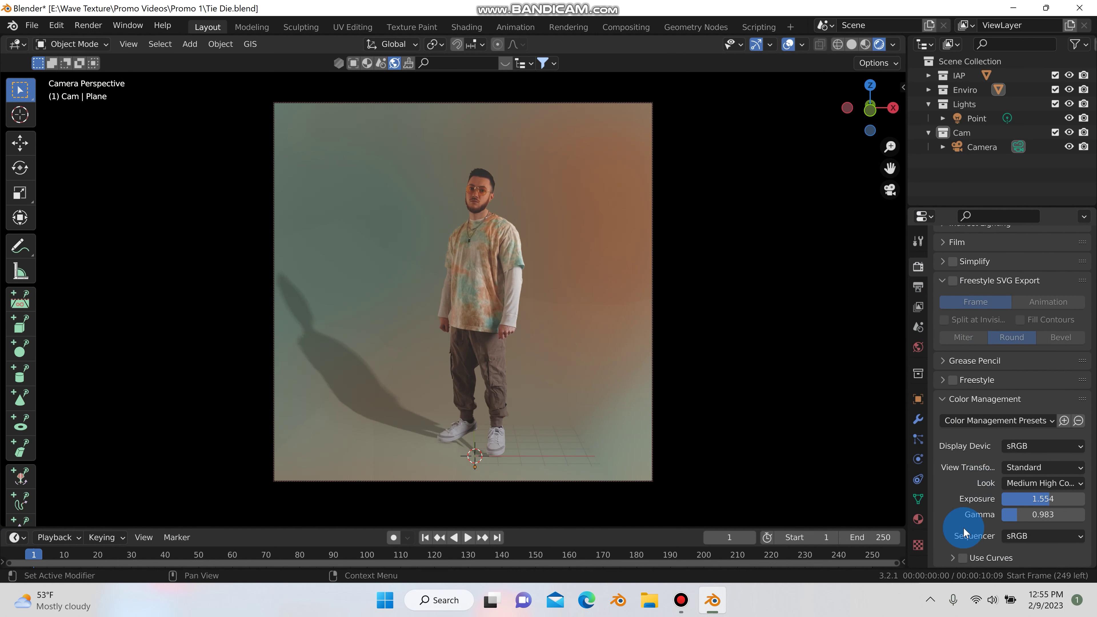
click(962, 557)
click(952, 557)
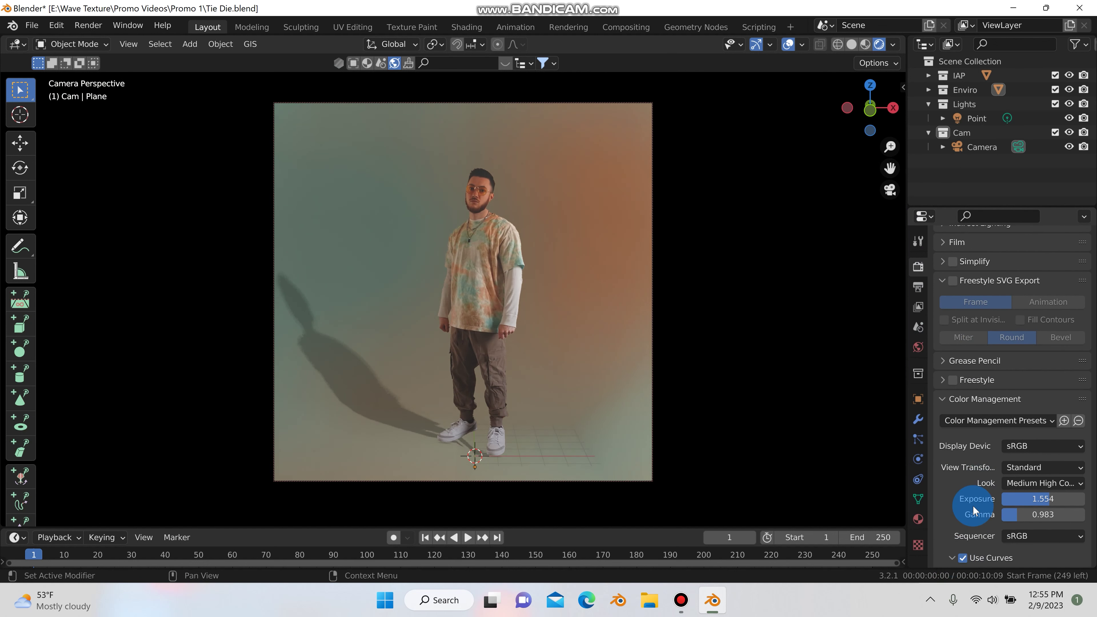
scroll(966, 483, down, 8)
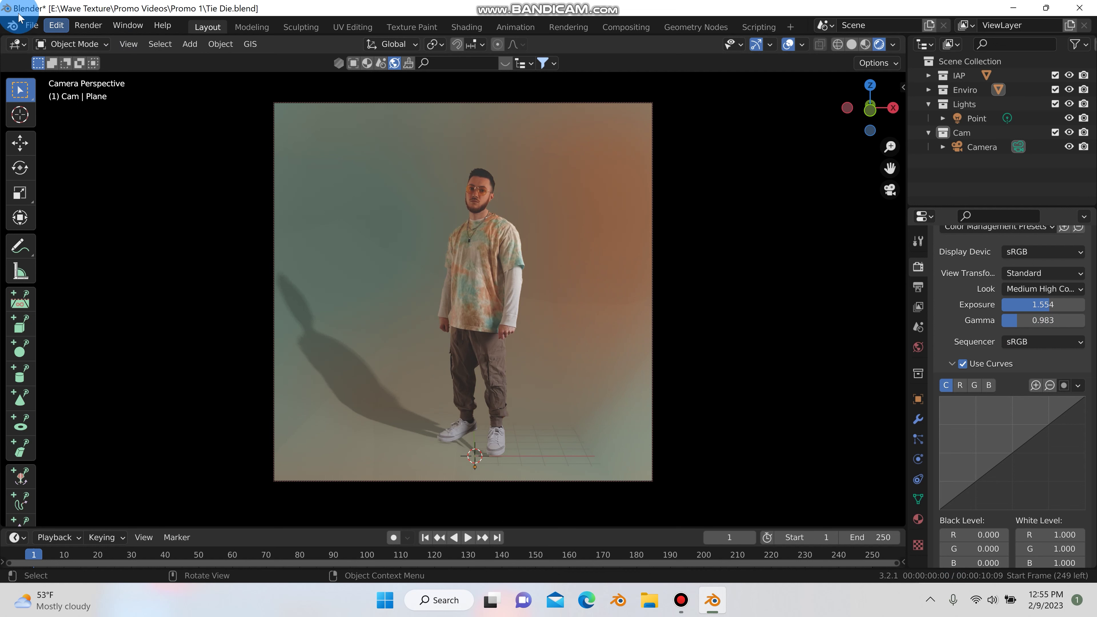
- Bend the blue channel curve into an S-curve for a blue-pink tint
click(31, 25)
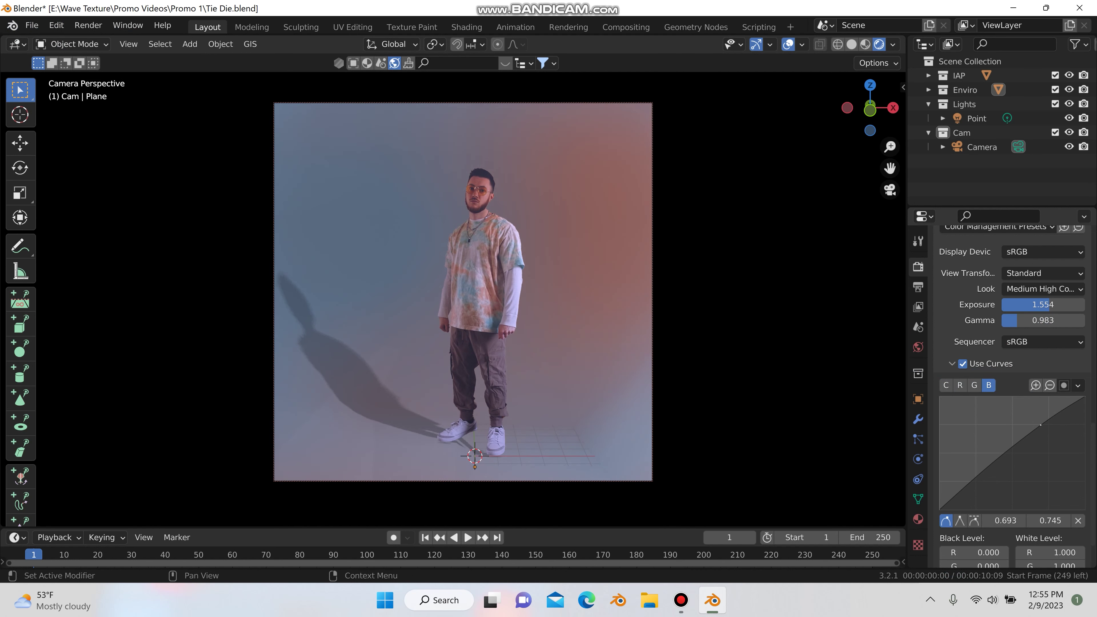
drag(1049, 454, 1049, 443)
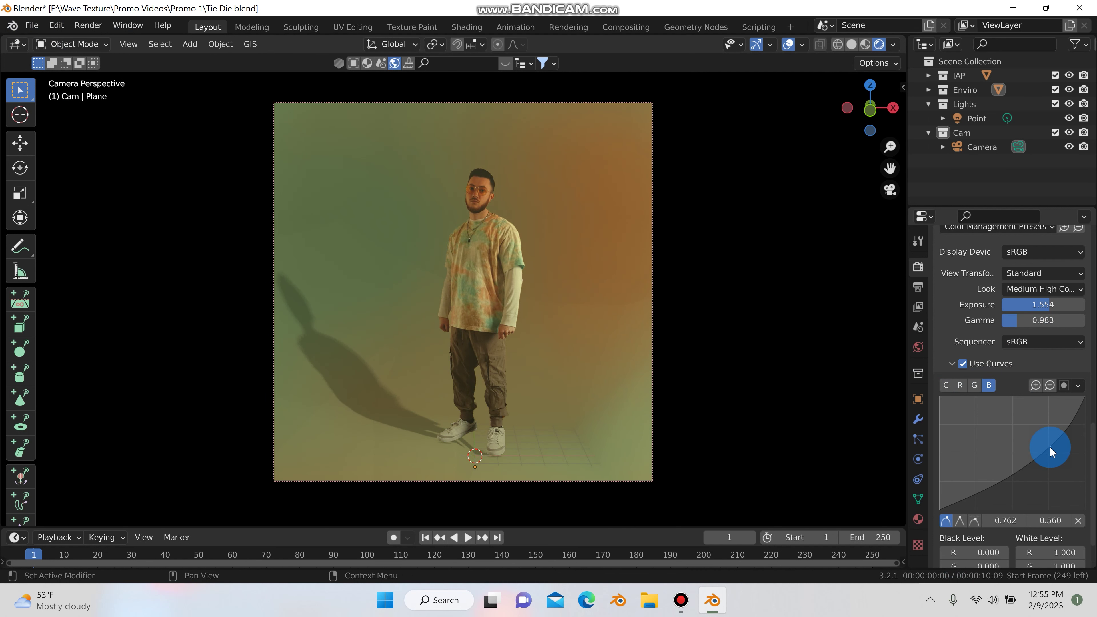
drag(1001, 468, 984, 502)
key(ctrl+z)
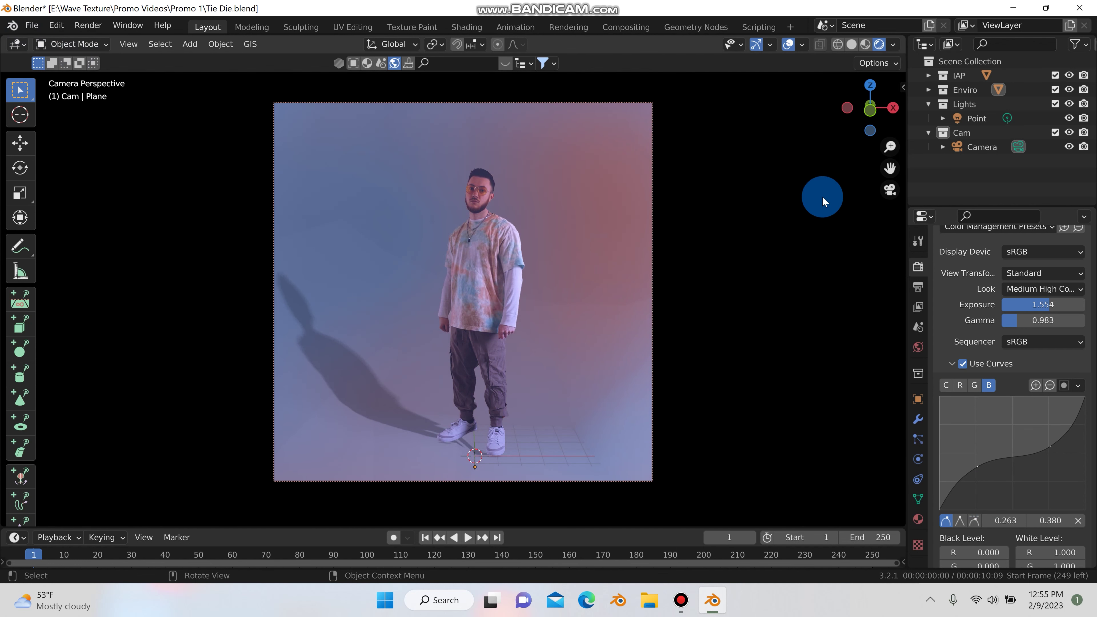
click(959, 386)
- Add and raise a point on the combined C curve to brighten the render
click(945, 385)
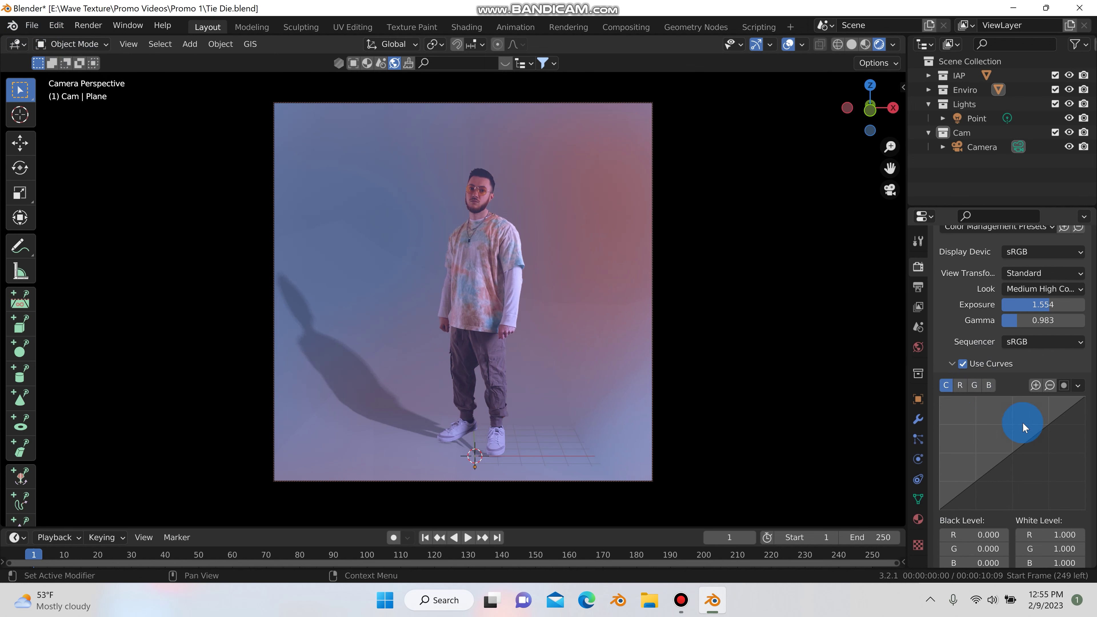
click(1045, 426)
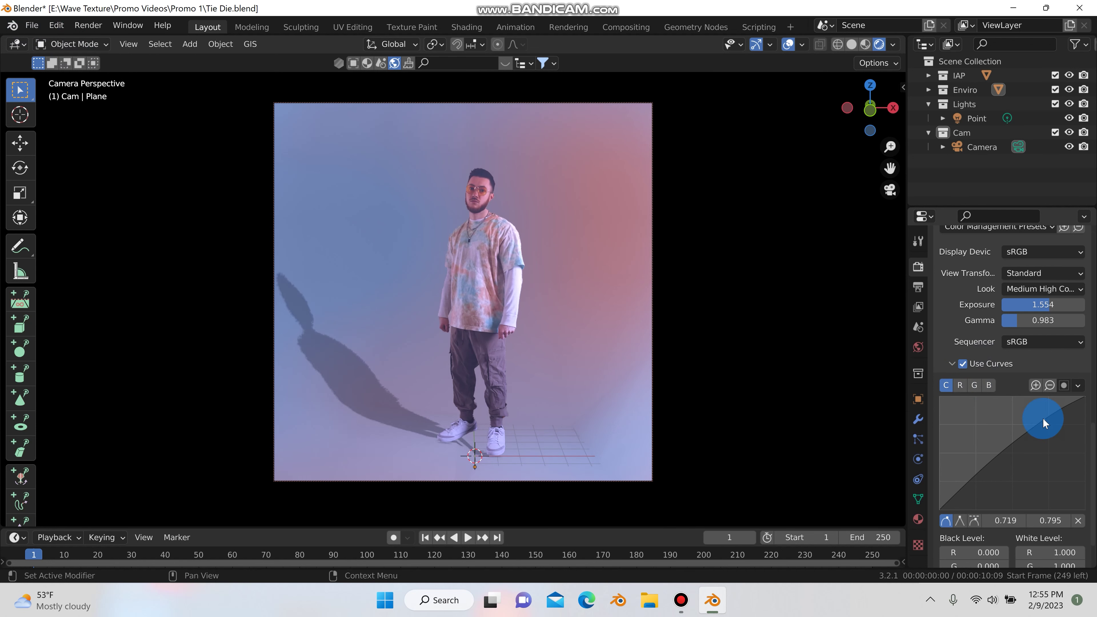
click(1049, 459)
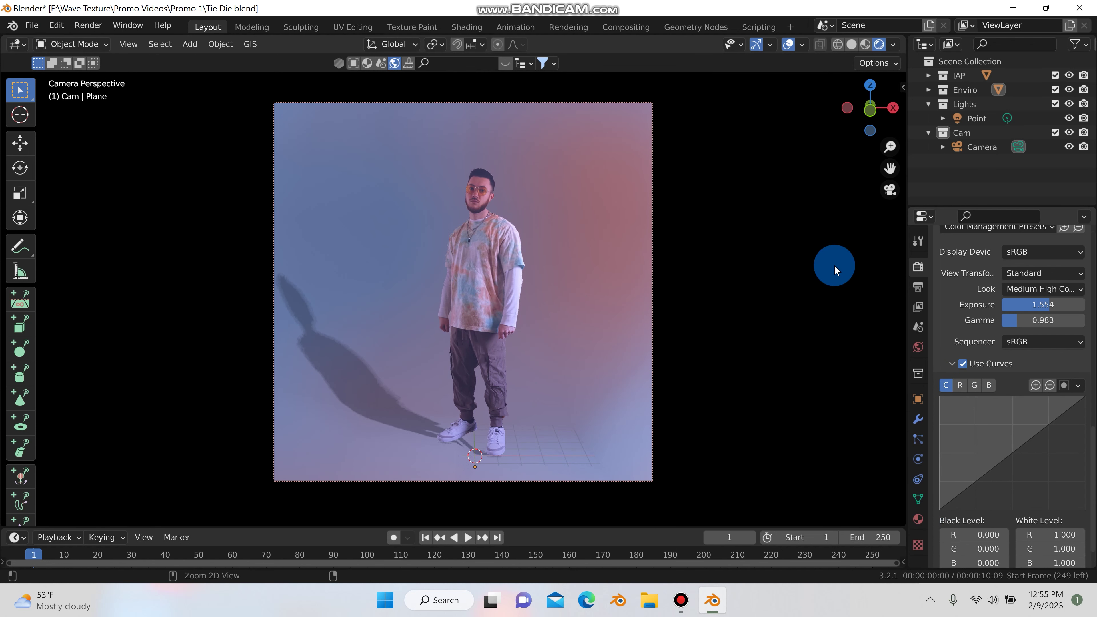
click(31, 25)
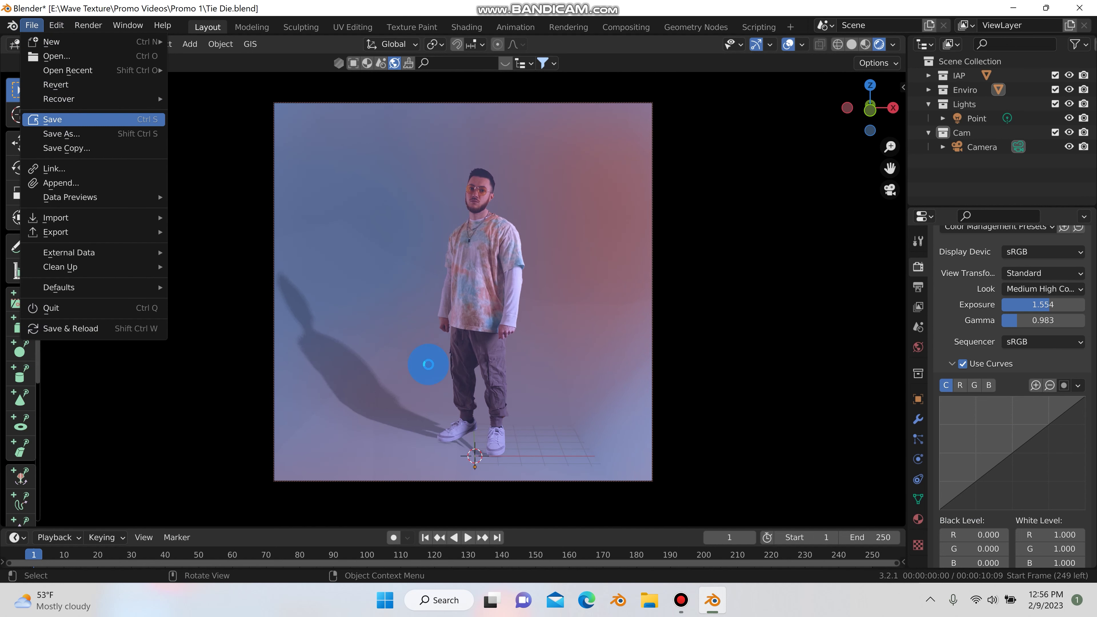
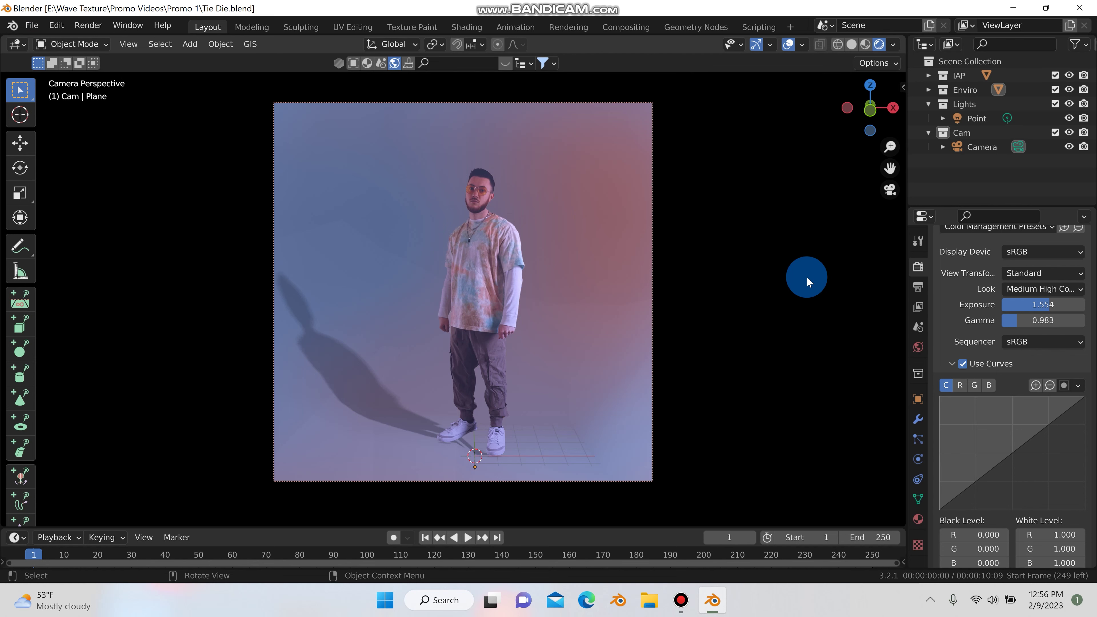
- Leave the camera view, switch to Solid shading and collapse the Lights and Cam collections
click(886, 194)
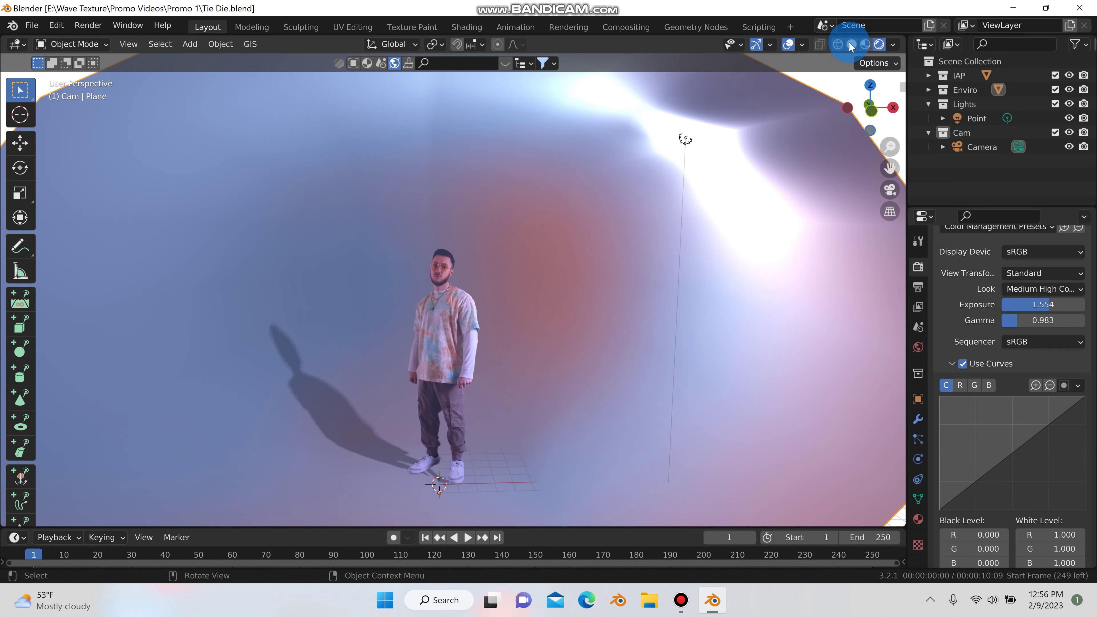
click(851, 44)
scroll(540, 272, down, 5)
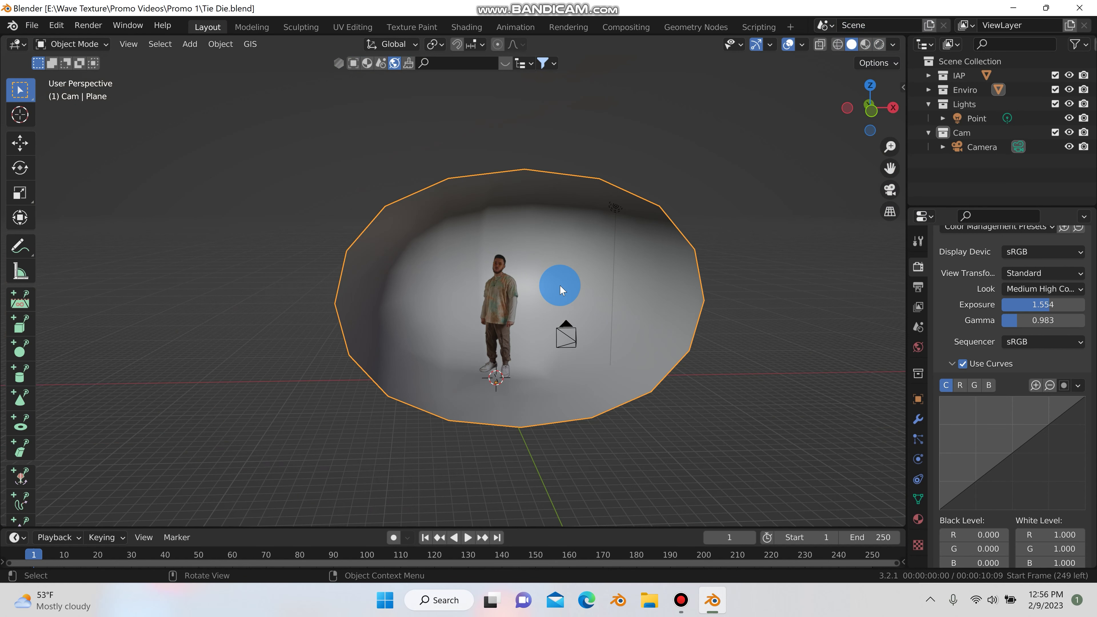
scroll(561, 288, up, 4)
click(928, 133)
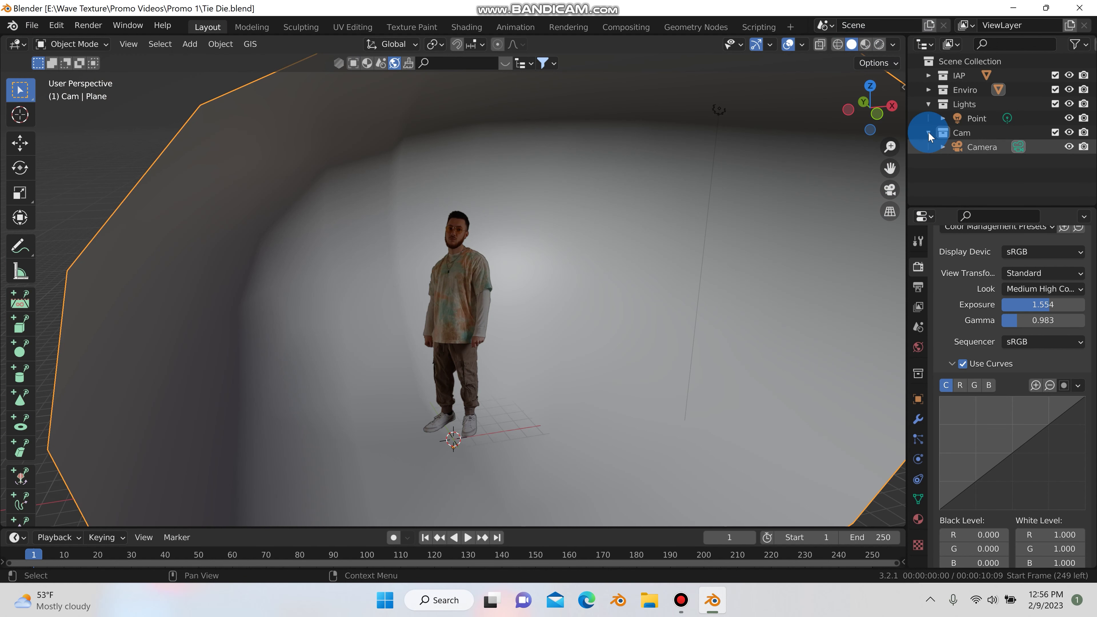
click(928, 104)
- Create a new collection in the Outliner and name it Extras
right_click(969, 161)
click(969, 160)
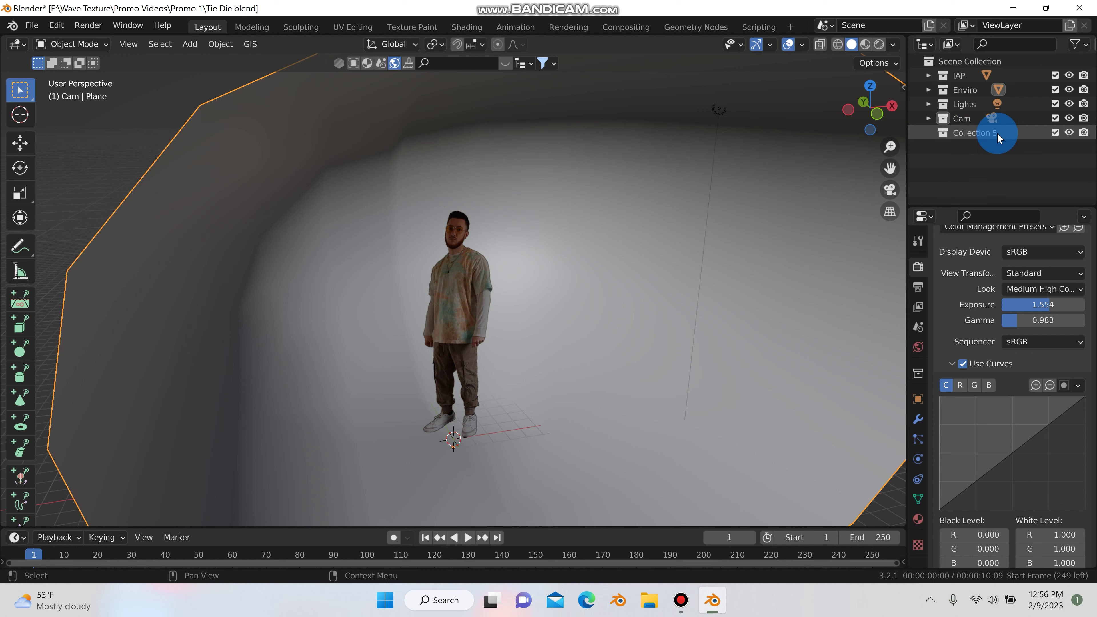
double_click(996, 133)
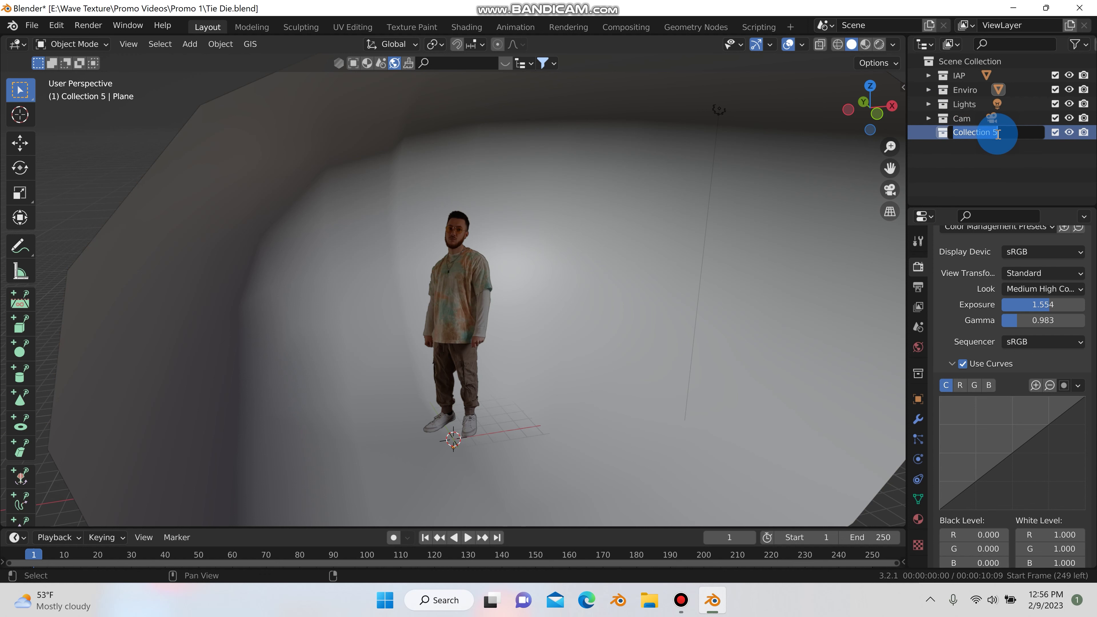
text(Extras)
key(Return)
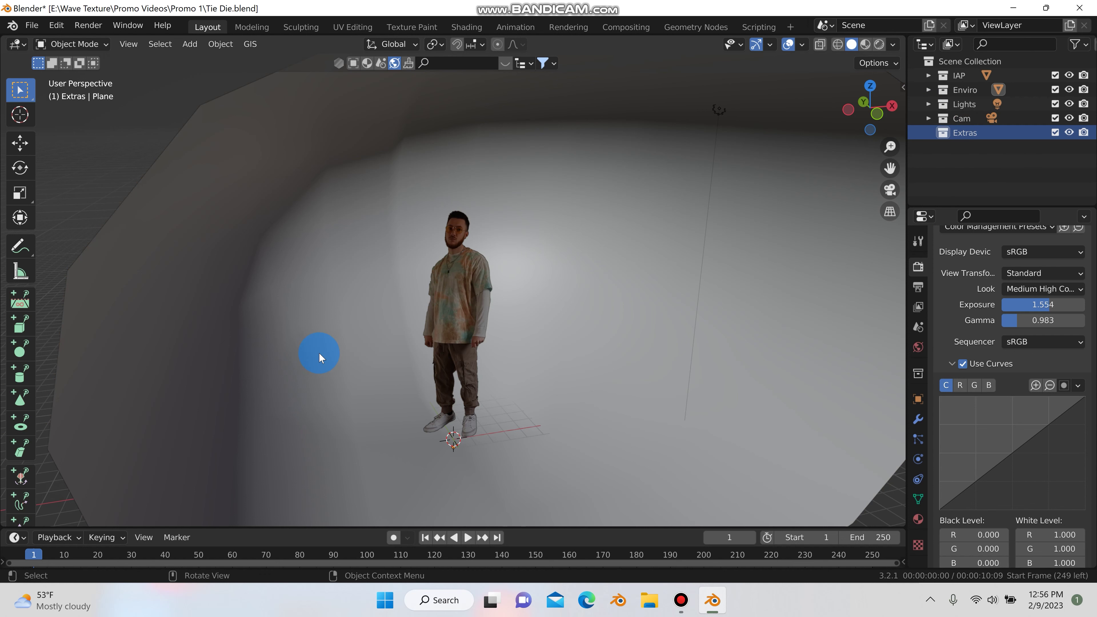
key(shift+a)
- Add a cube, place it right of the person's feet and apply all transforms
mouse_move(344, 270)
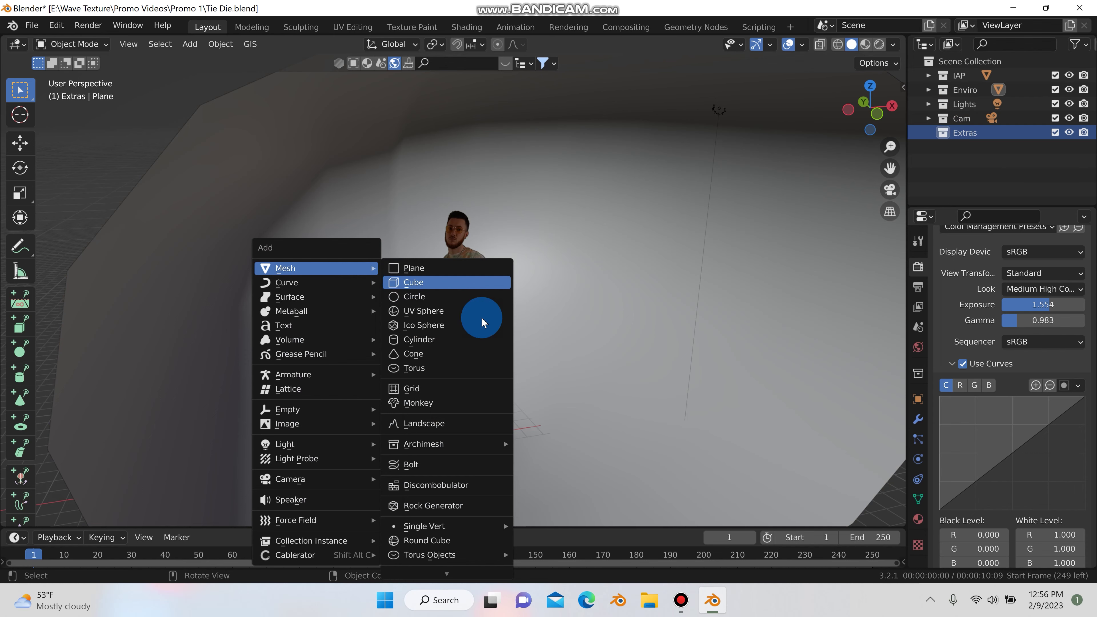
click(479, 283)
key(KP_1)
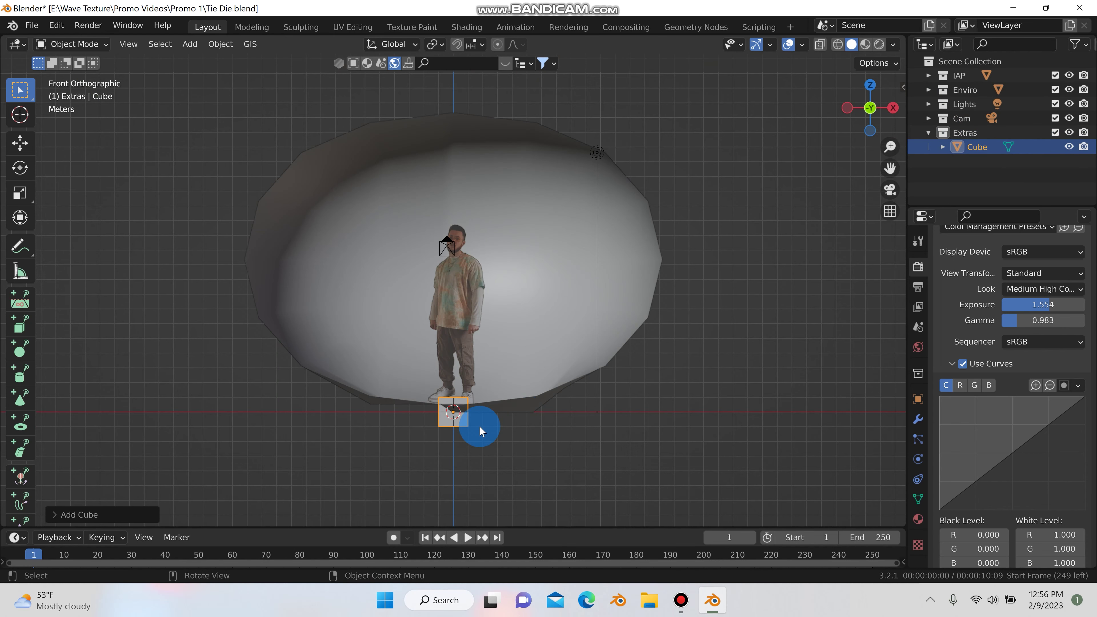
key(g)
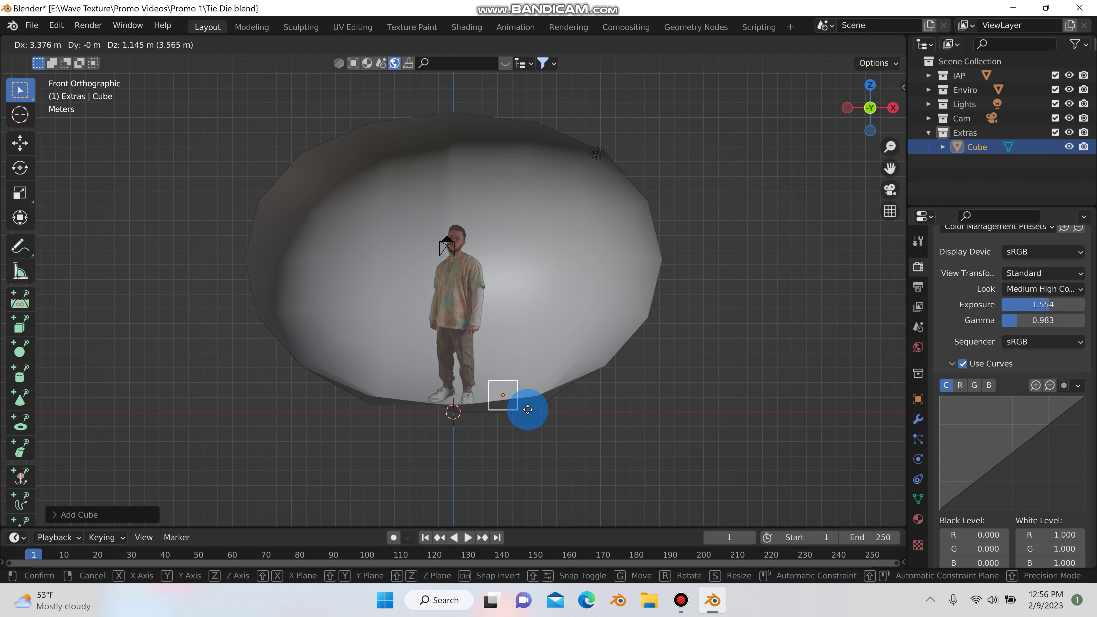
click(528, 414)
key(ctrl+a)
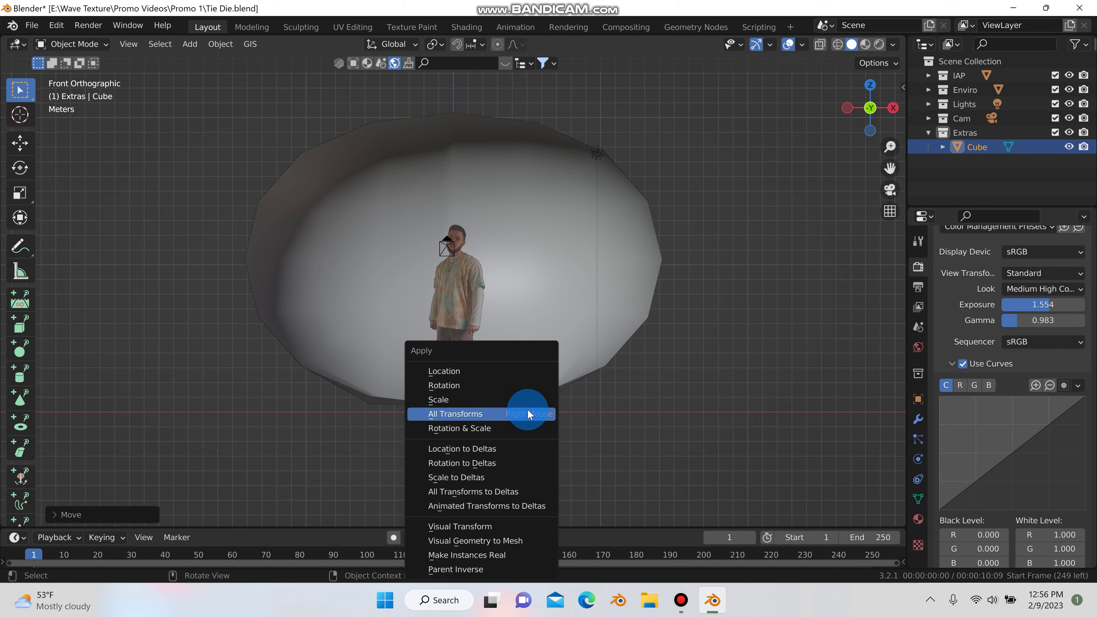
click(527, 410)
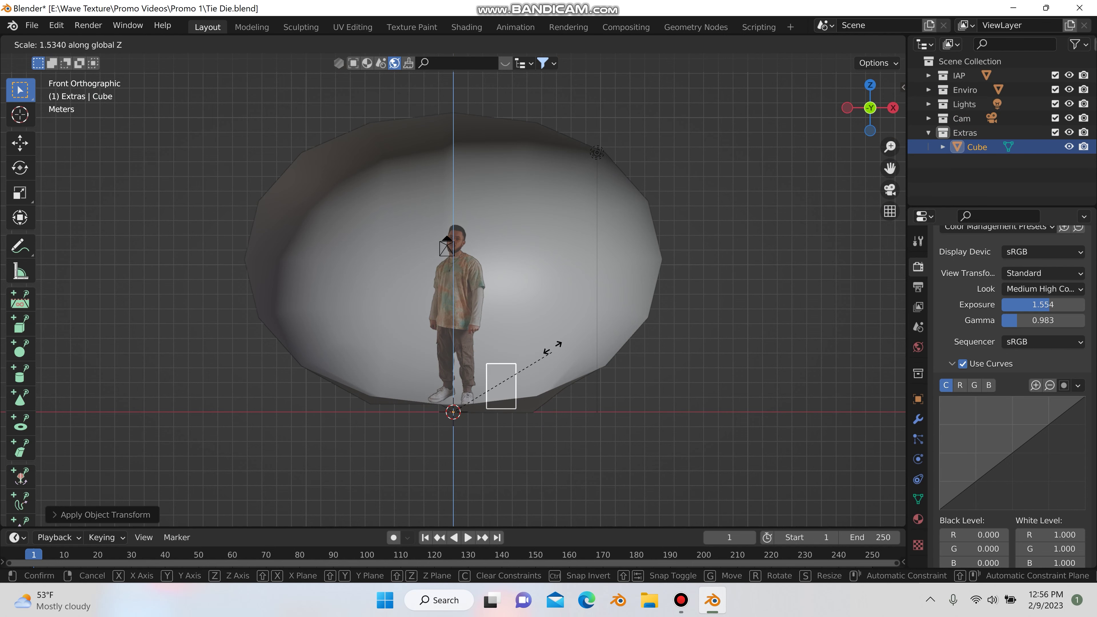
- Stretch the cube into a tall pillar, slide it further right and return to the camera view
click(544, 167)
middle_drag(481, 295, 497, 321)
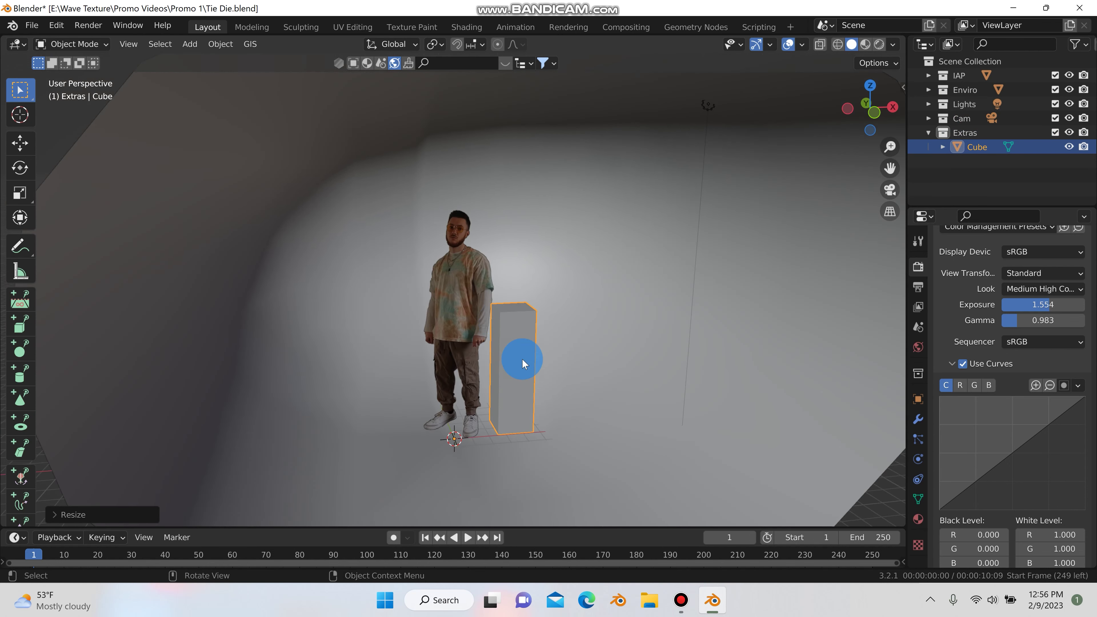
drag(523, 357, 536, 380)
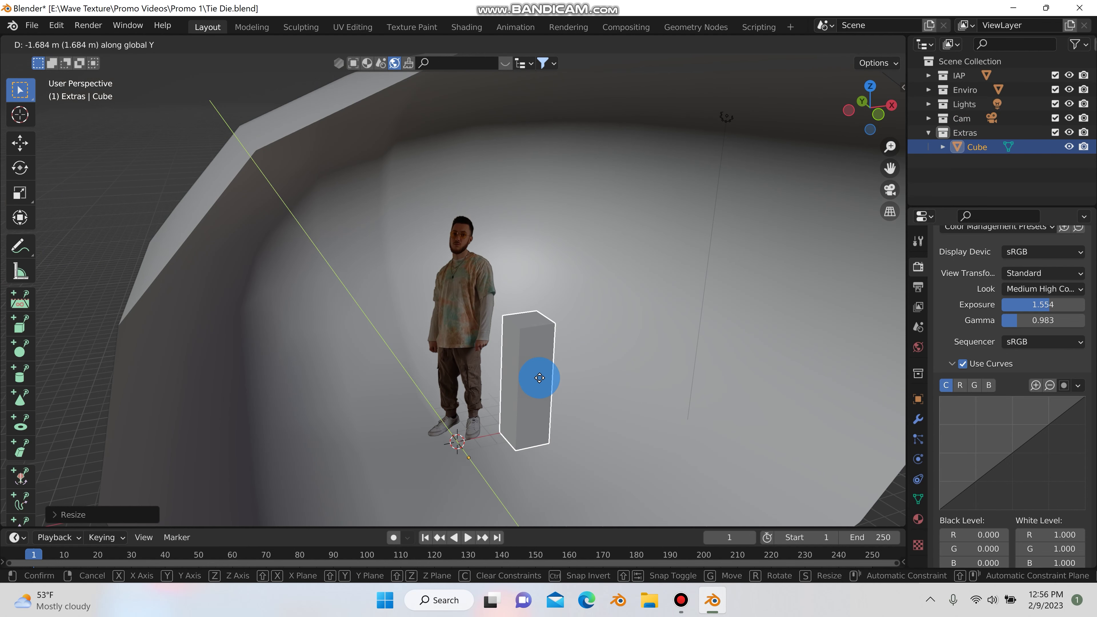
click(889, 189)
- Switch to Rendered shading and assign the existing Material.001 to the pillar
click(879, 44)
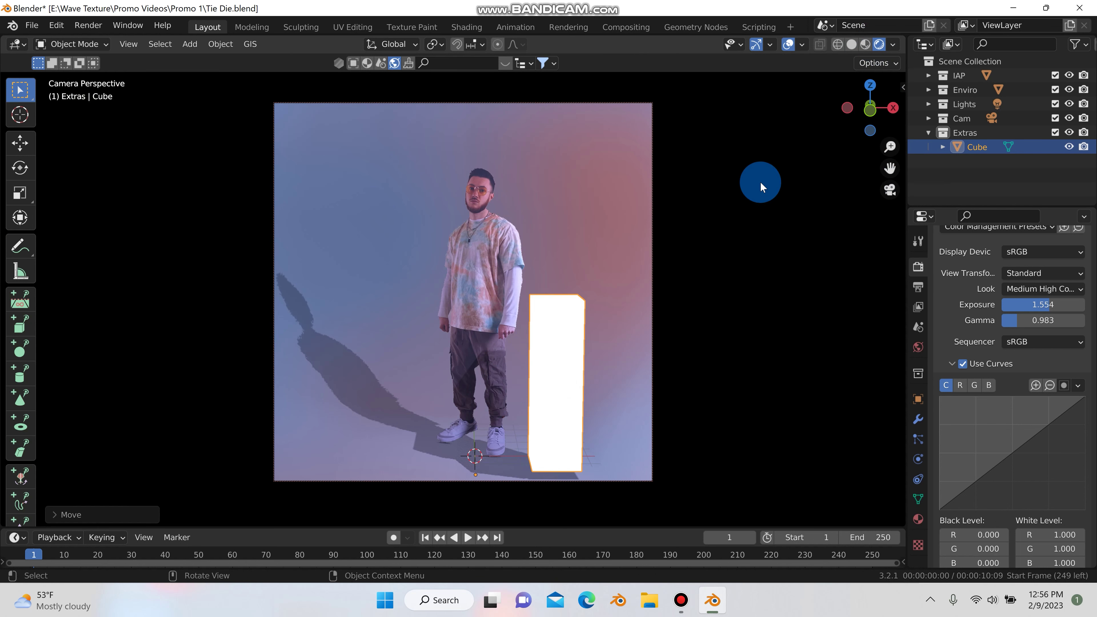
click(917, 518)
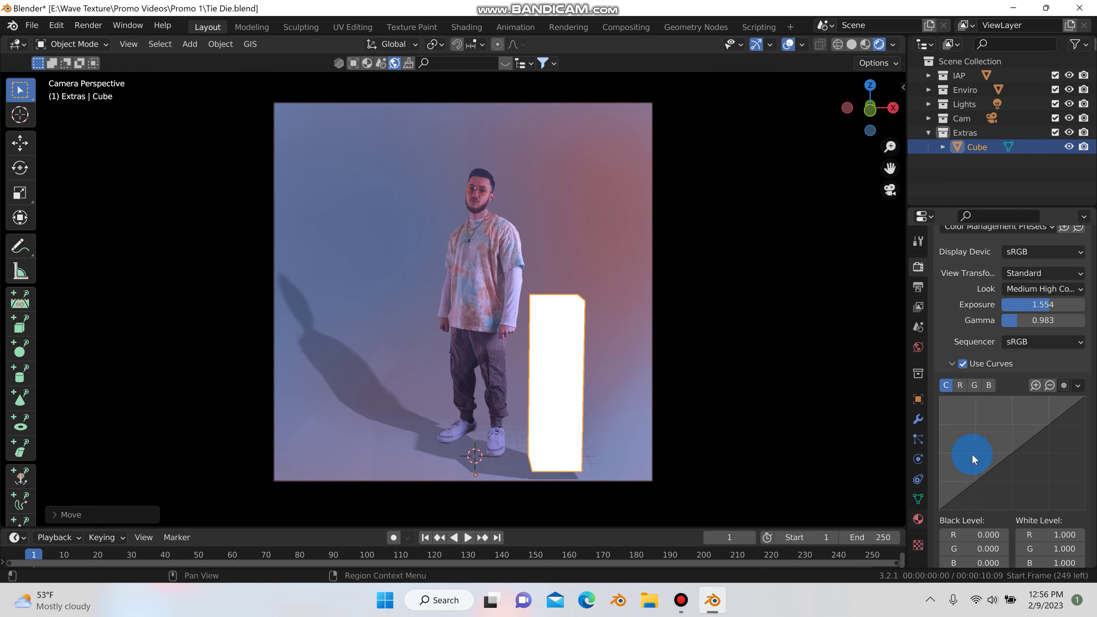
click(944, 324)
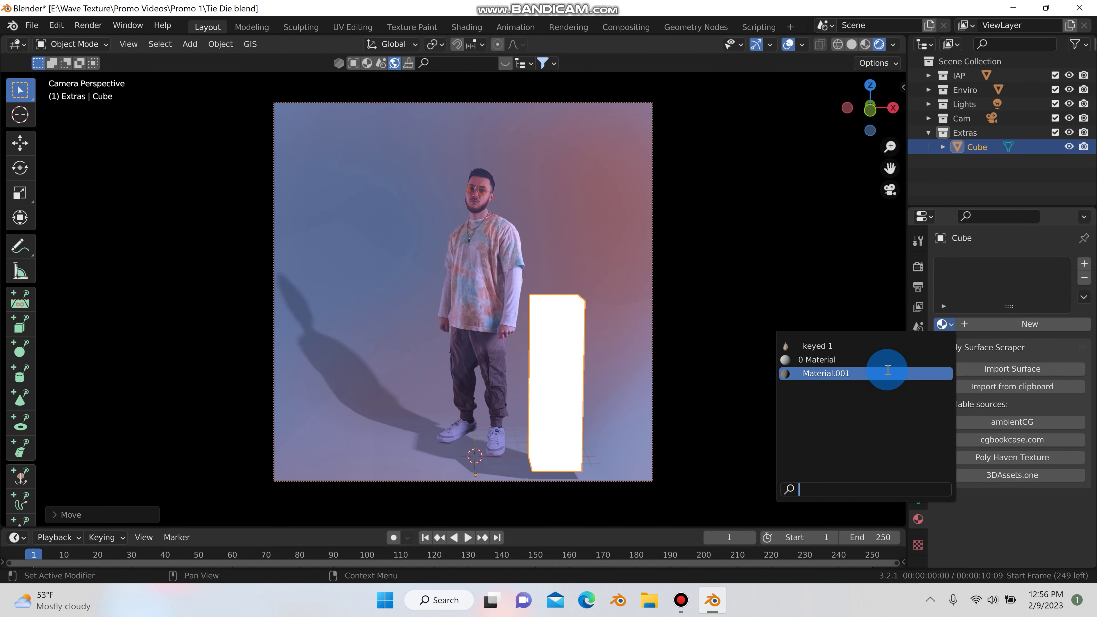
click(763, 277)
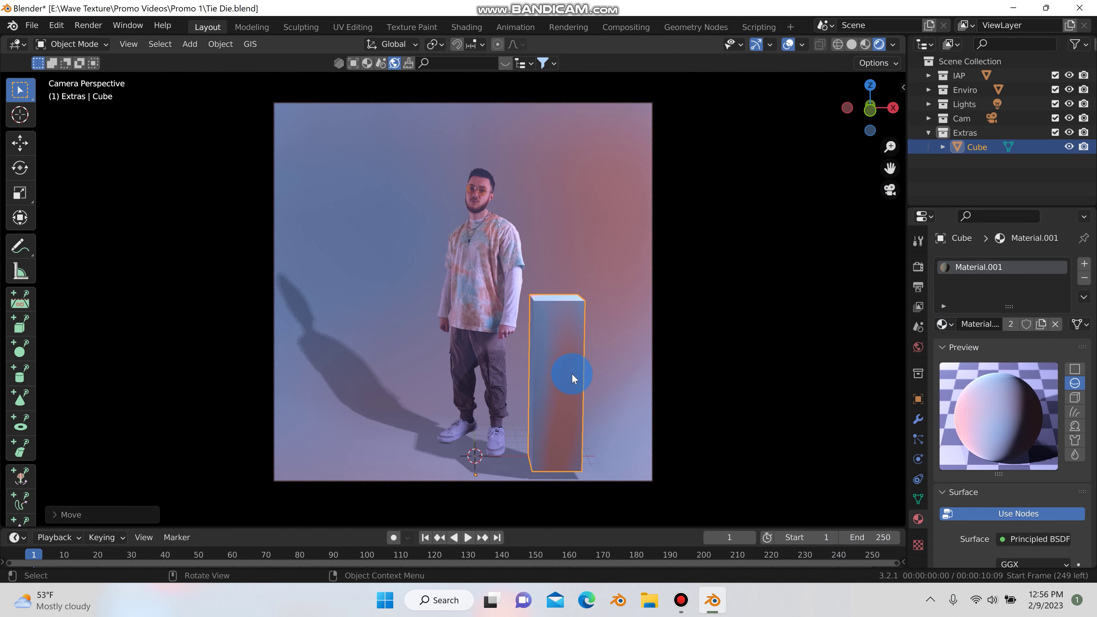
key(h)
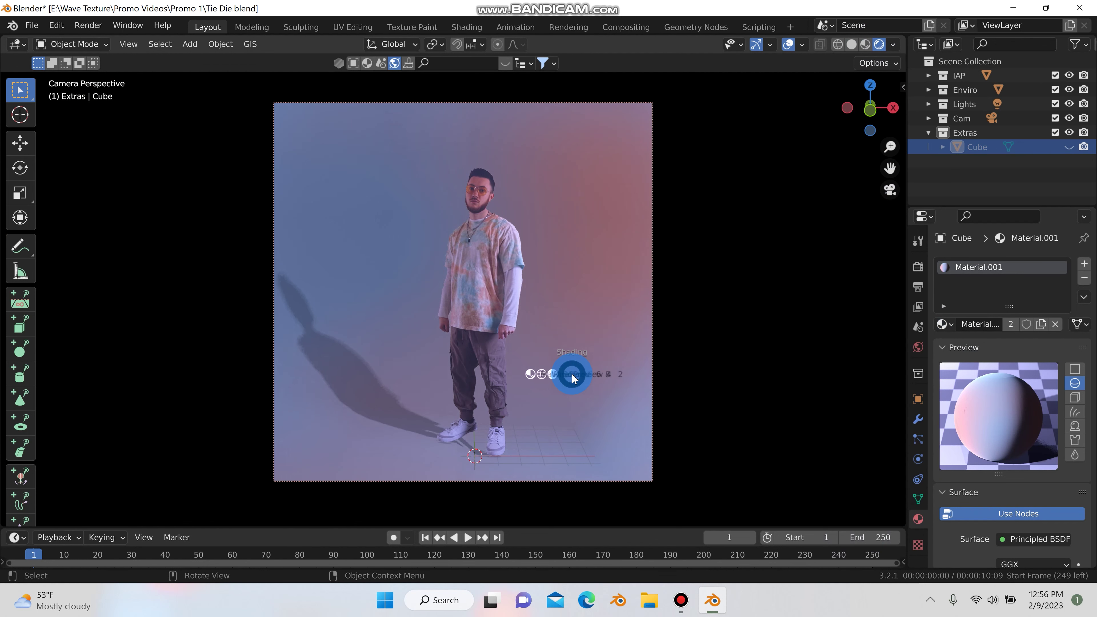
key(ctrl+z)
key(ctrl+z)
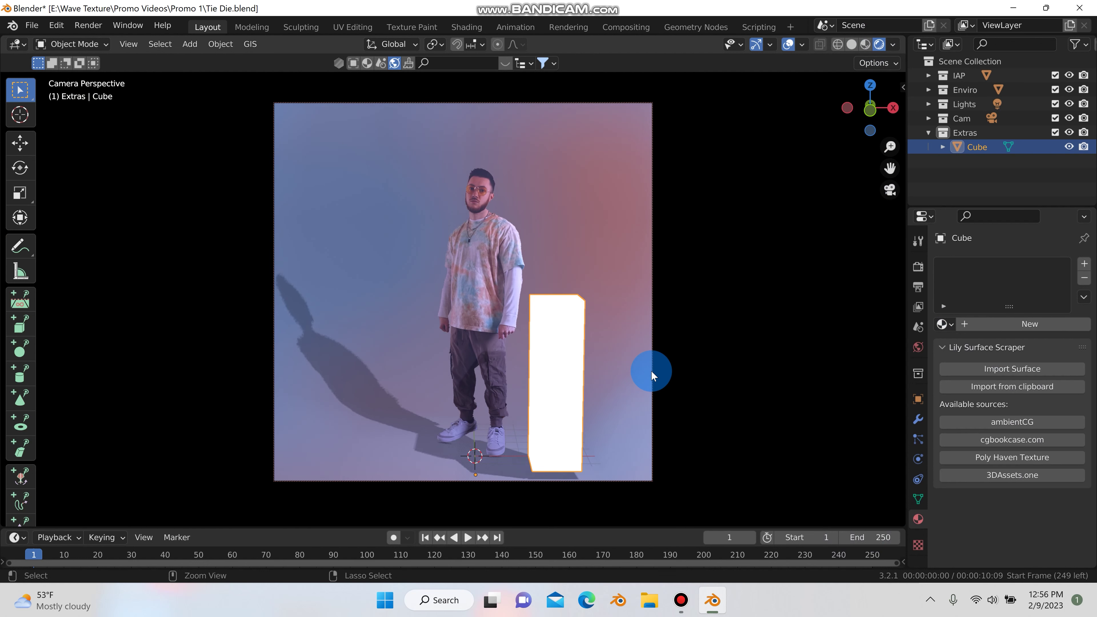
click(944, 324)
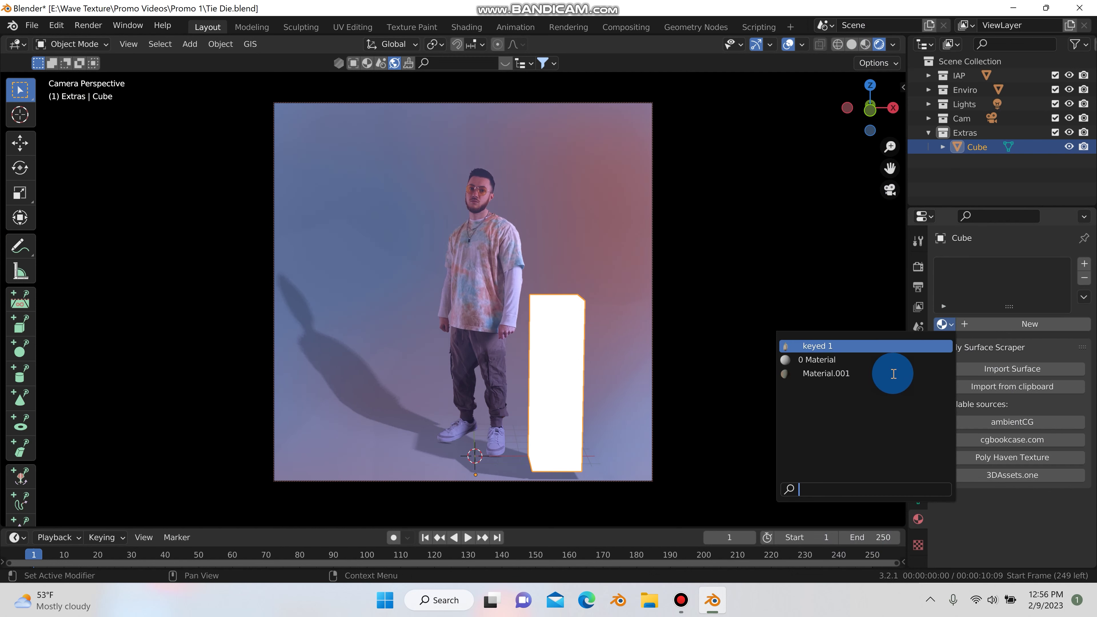
key(Return)
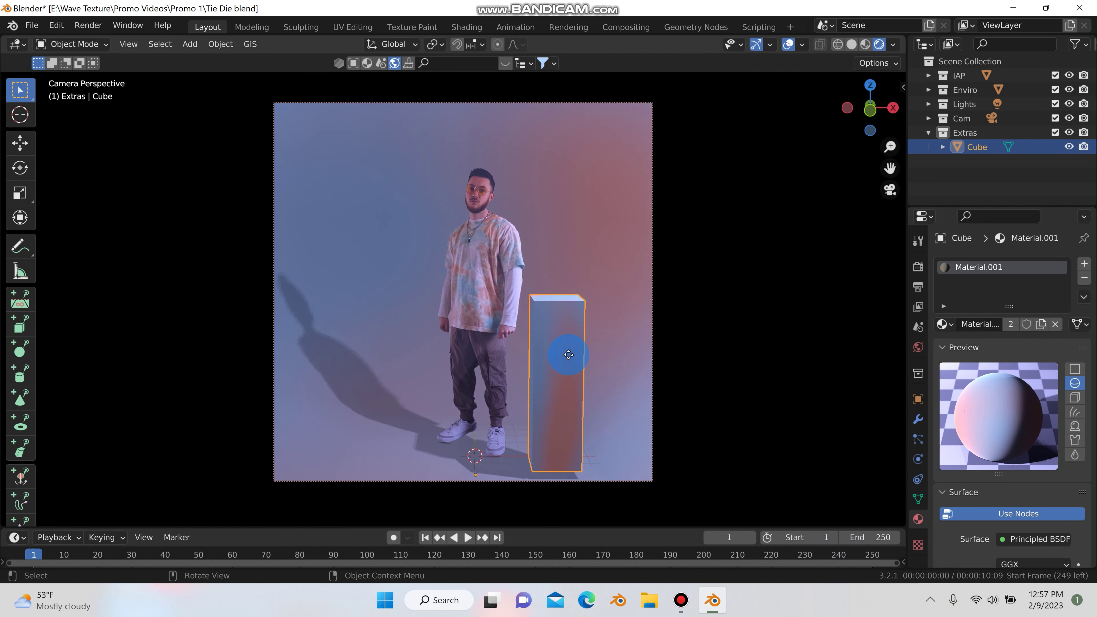
- Lower the pillar about 2.3 m and rotate it roughly 14° around Z
key(g)
key(z)
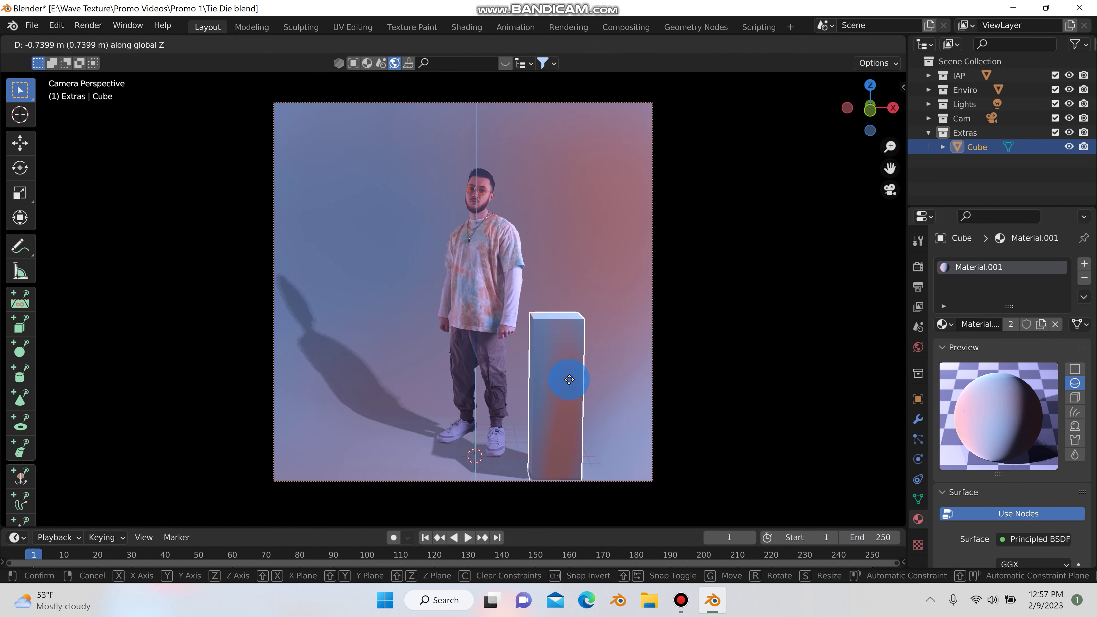
click(567, 412)
key(r)
key(z)
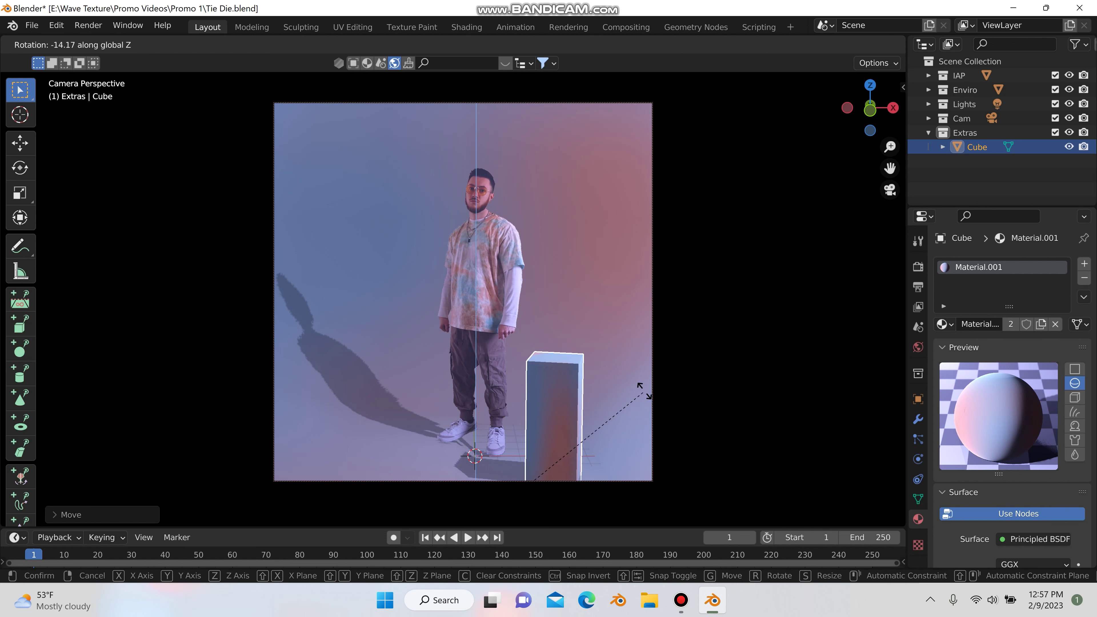
click(787, 284)
click(614, 374)
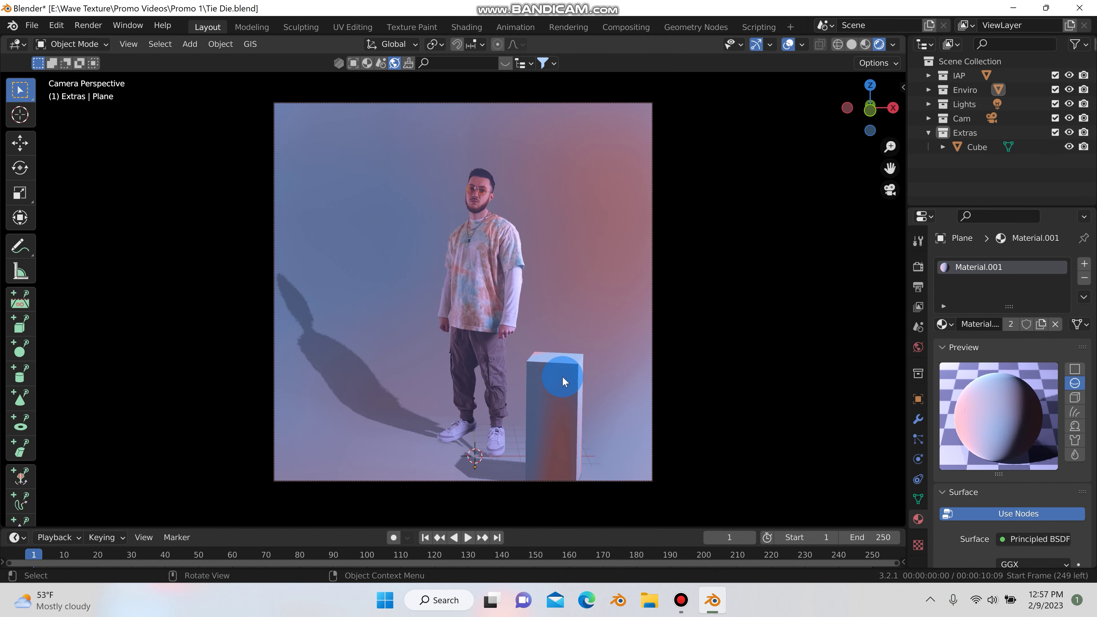
click(591, 371)
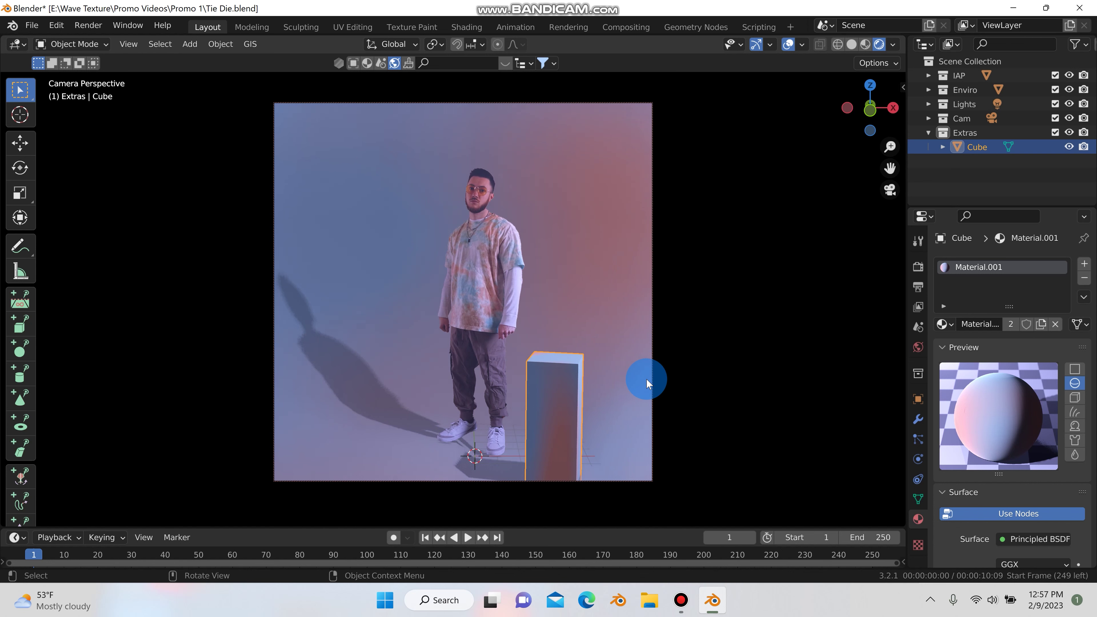
- Duplicate the pillar to the person's left, turn the right pillar about Z, and duplicate the left block
key(shift+d)
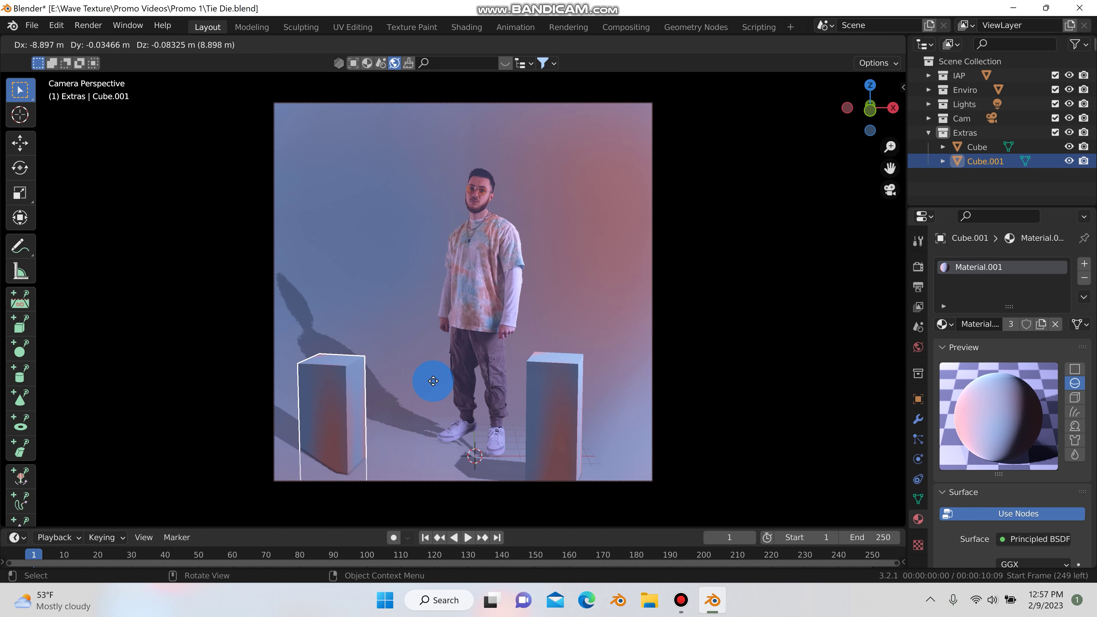
click(432, 380)
click(542, 408)
key(r)
key(z)
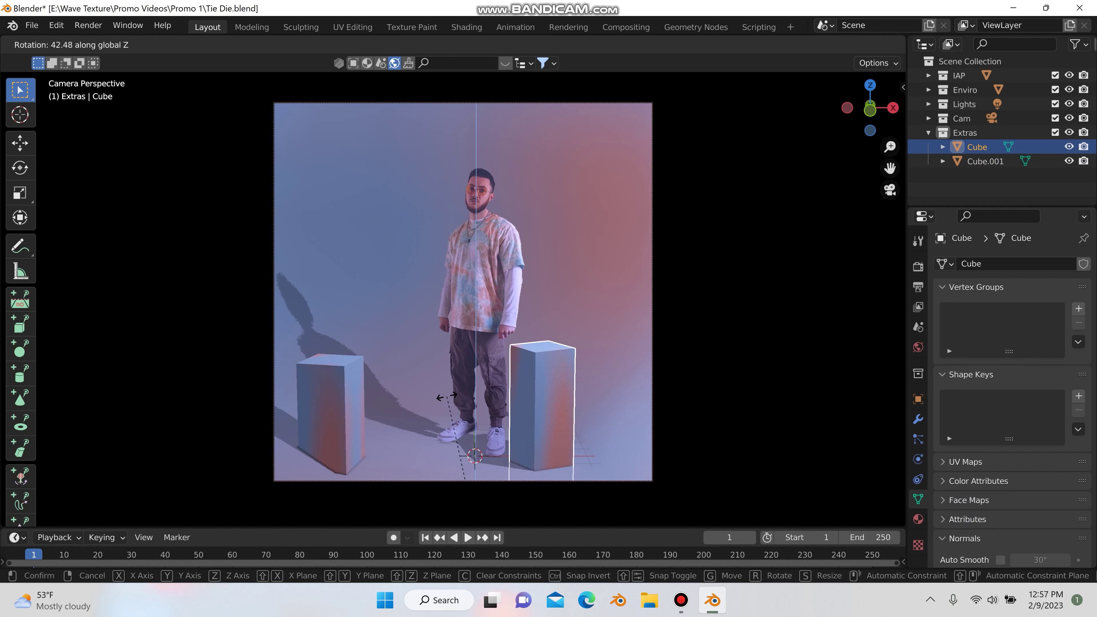
click(469, 397)
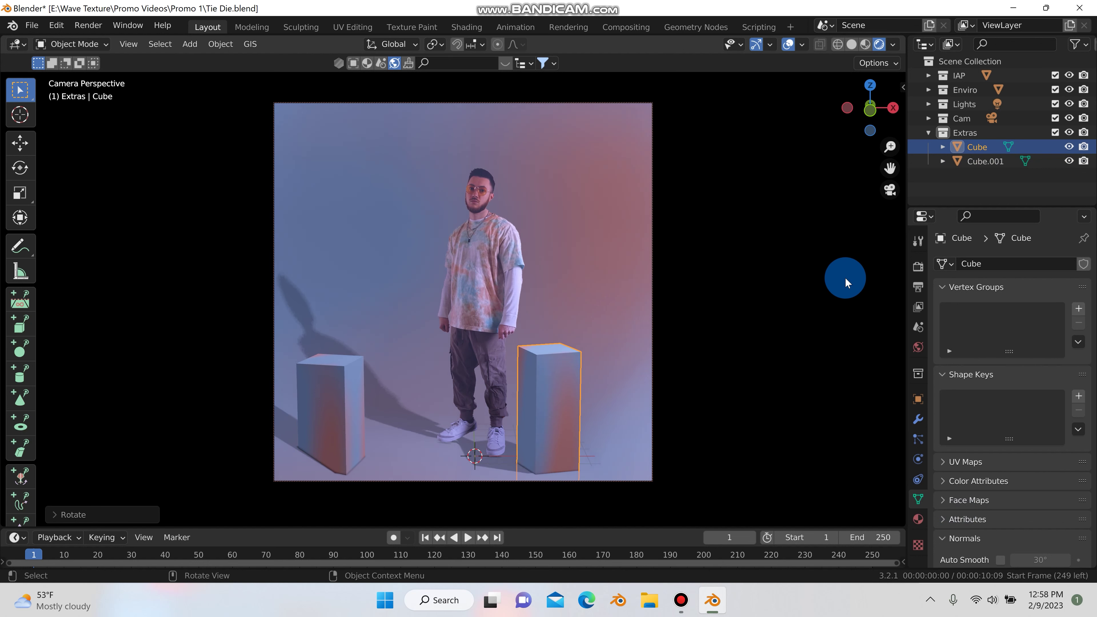
click(326, 382)
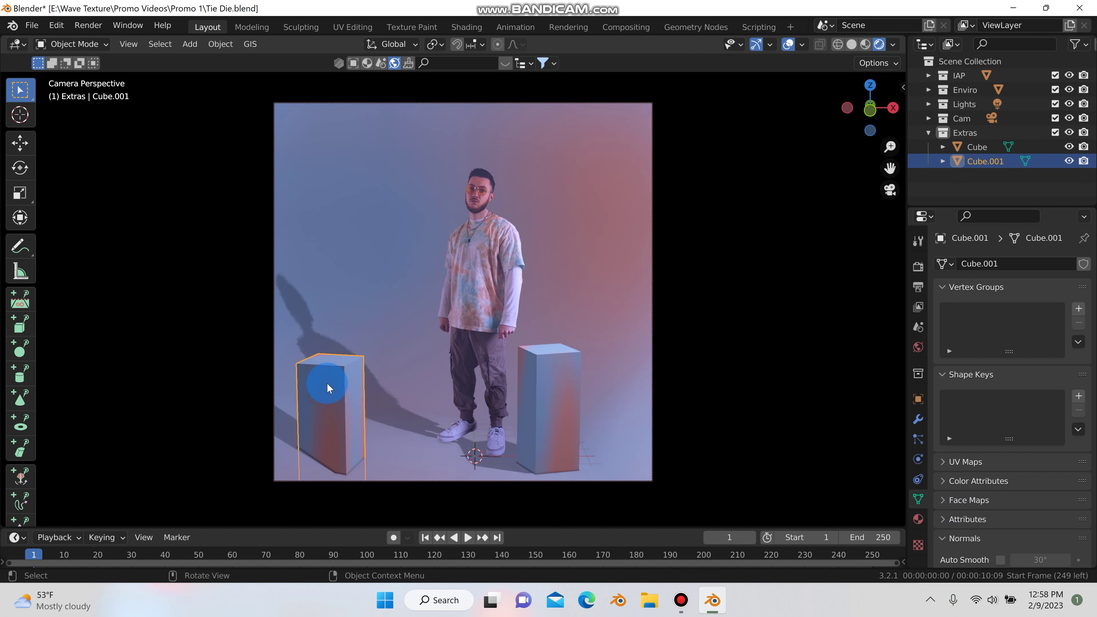
key(shift+d)
- Lift the copied block to the frame's top edge and twist it about Z
drag(430, 68, 380, 486)
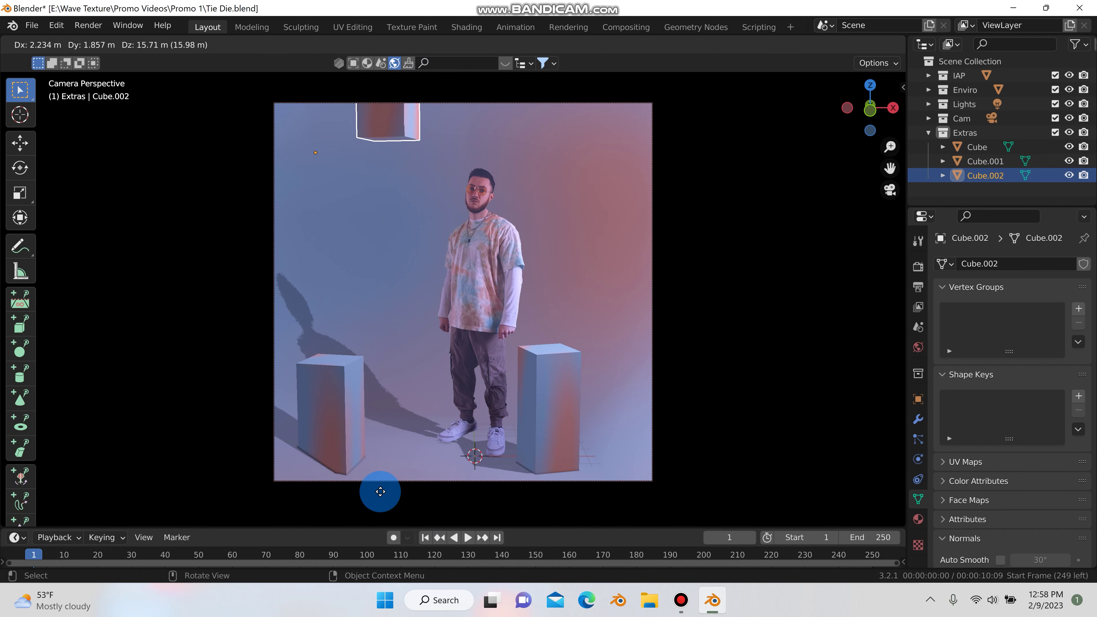
click(380, 488)
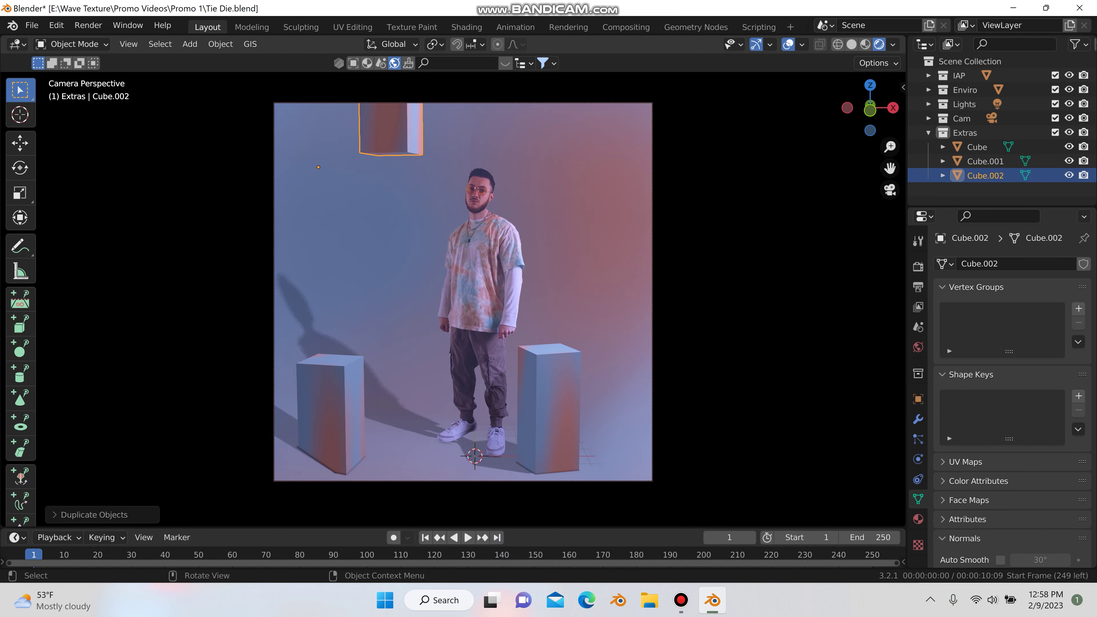
key(r)
key(z)
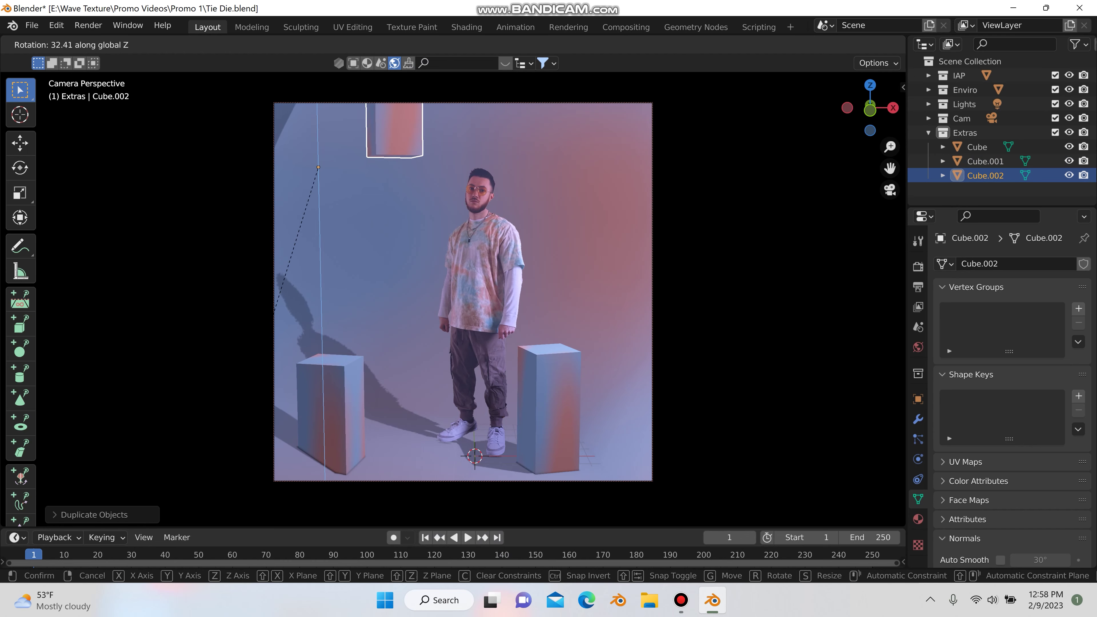
click(311, 338)
click(890, 193)
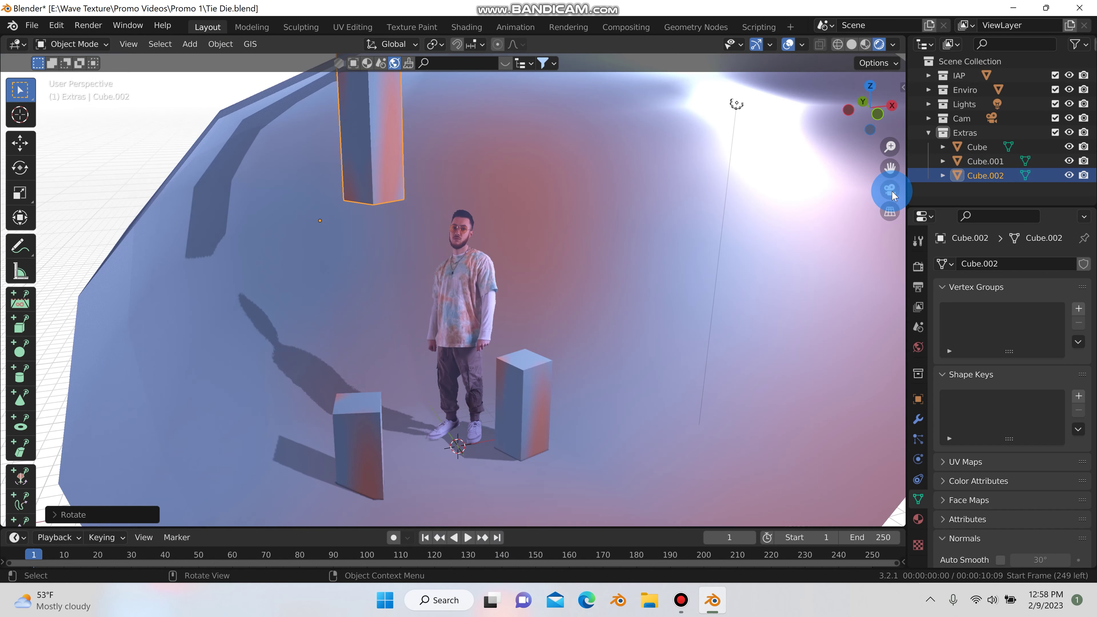
key(KP_0)
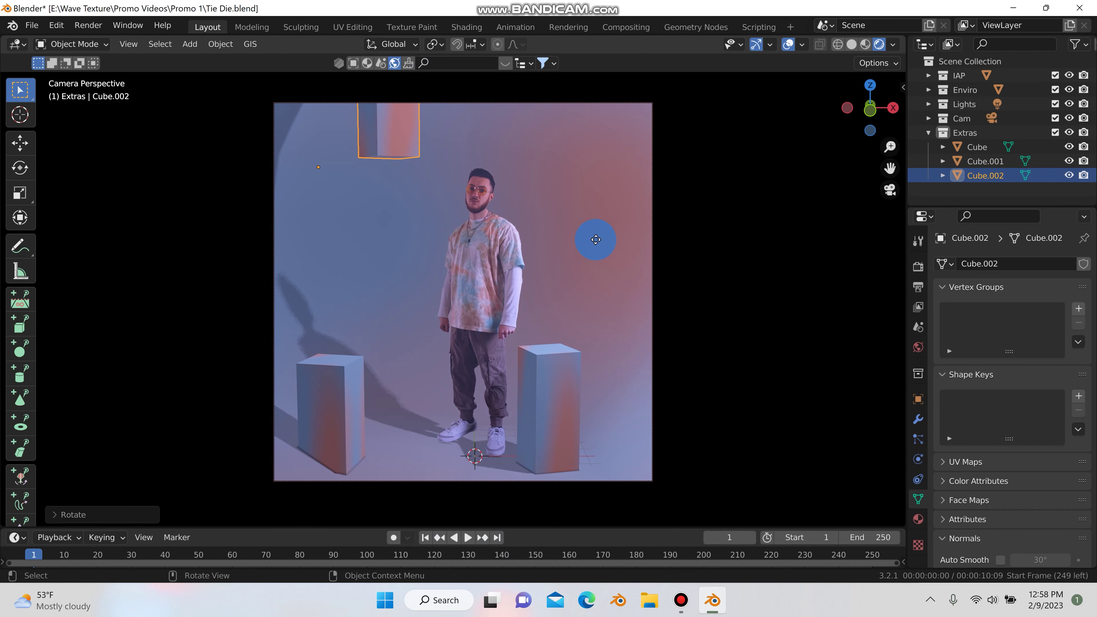
- Push the block back along Y and shift it toward the upper right
key(g)
key(y)
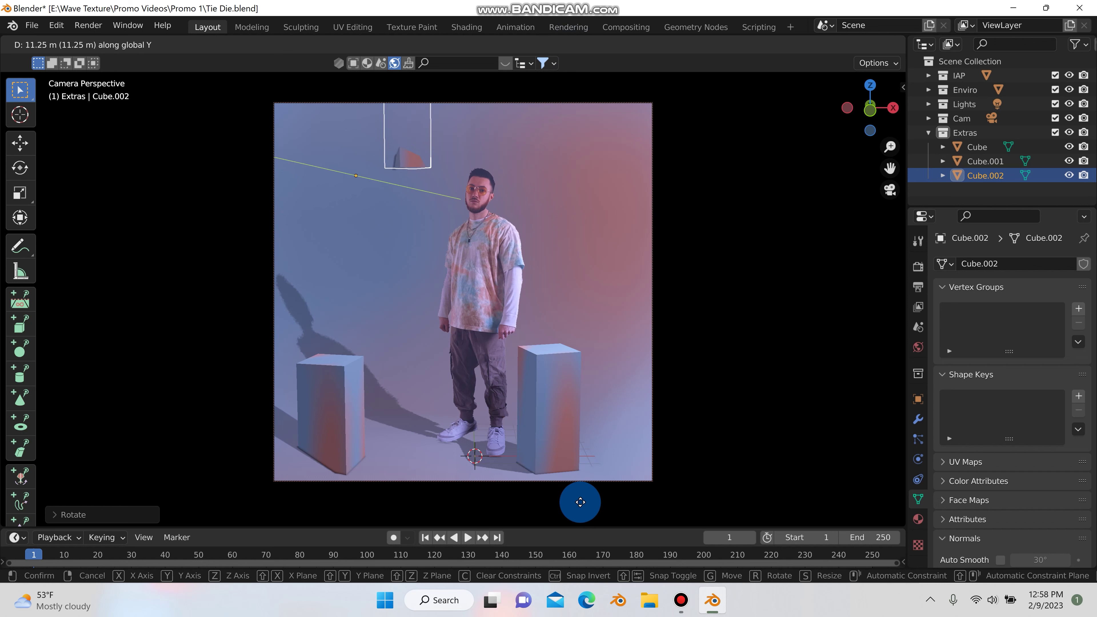
click(580, 501)
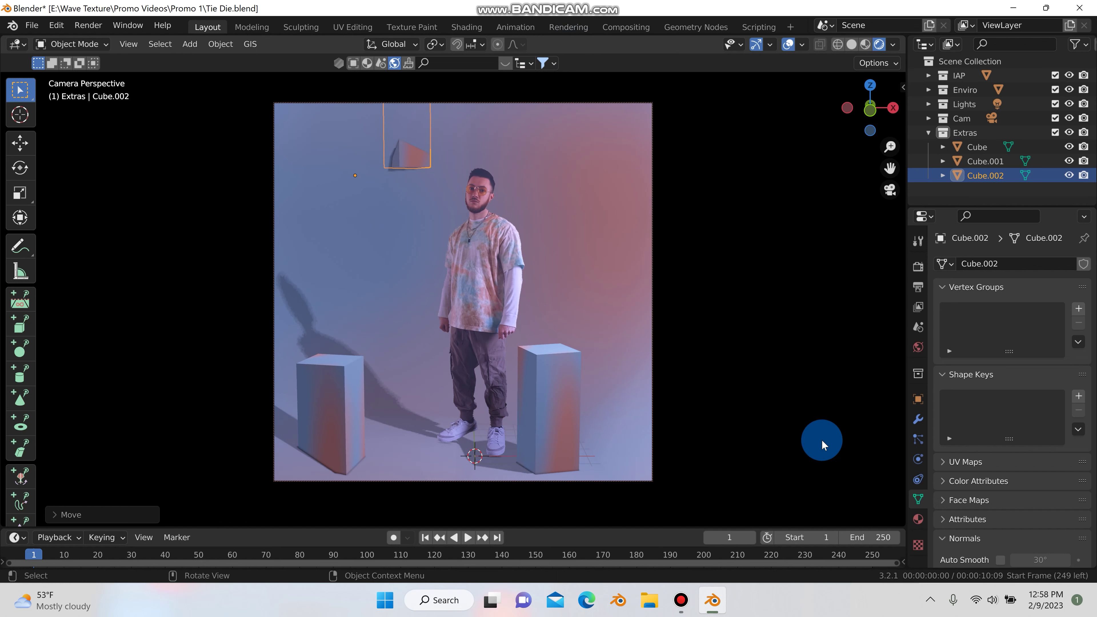
click(223, 249)
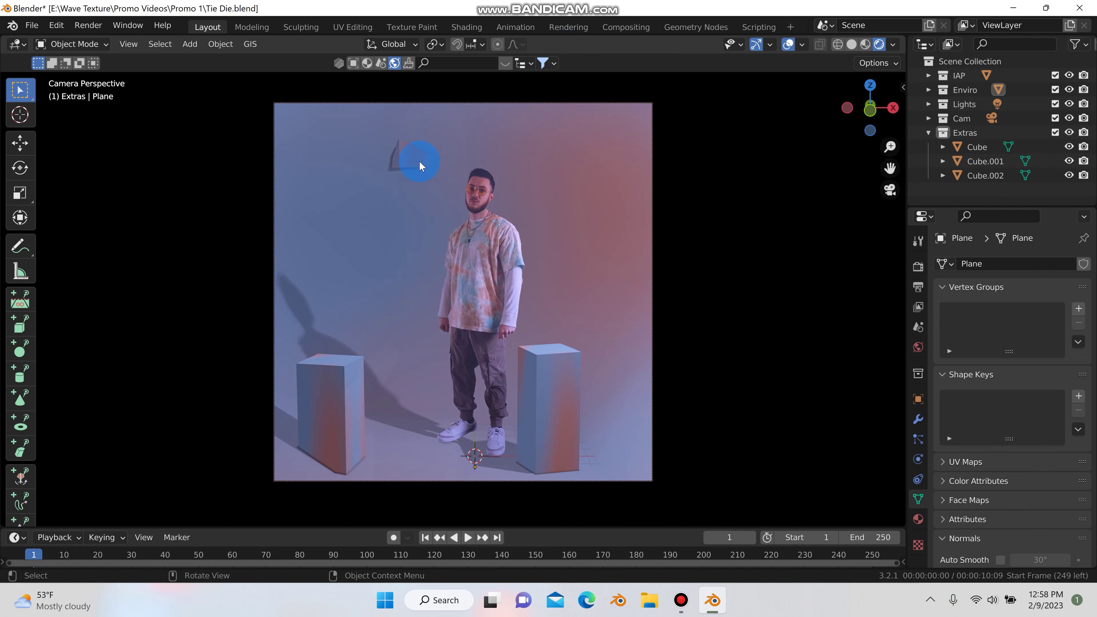
drag(404, 161, 756, 244)
click(607, 206)
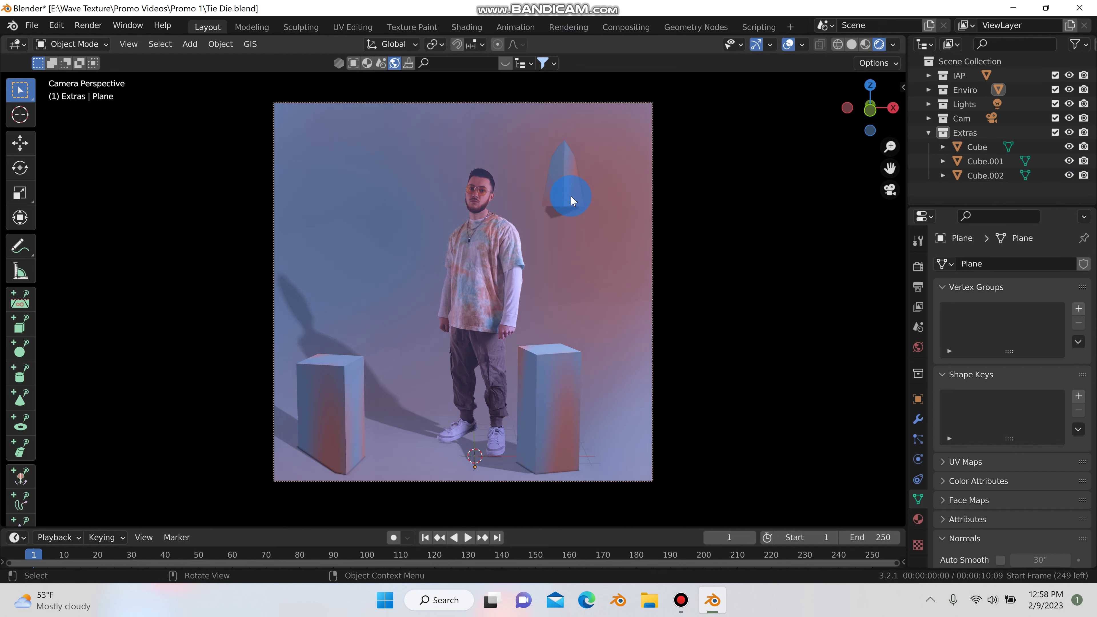
- Undo the stray edits to restore the block at the top edge, then duplicate it
click(571, 200)
key(r)
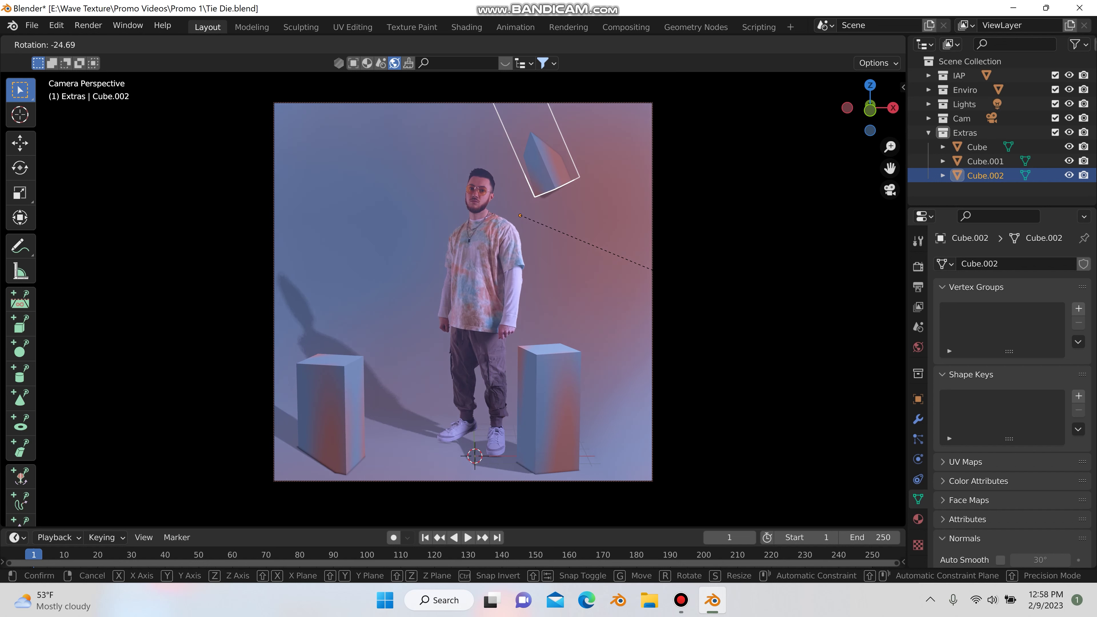
key(Escape)
key(ctrl+z)
key(ctrl+z)
key(ctrl+z)
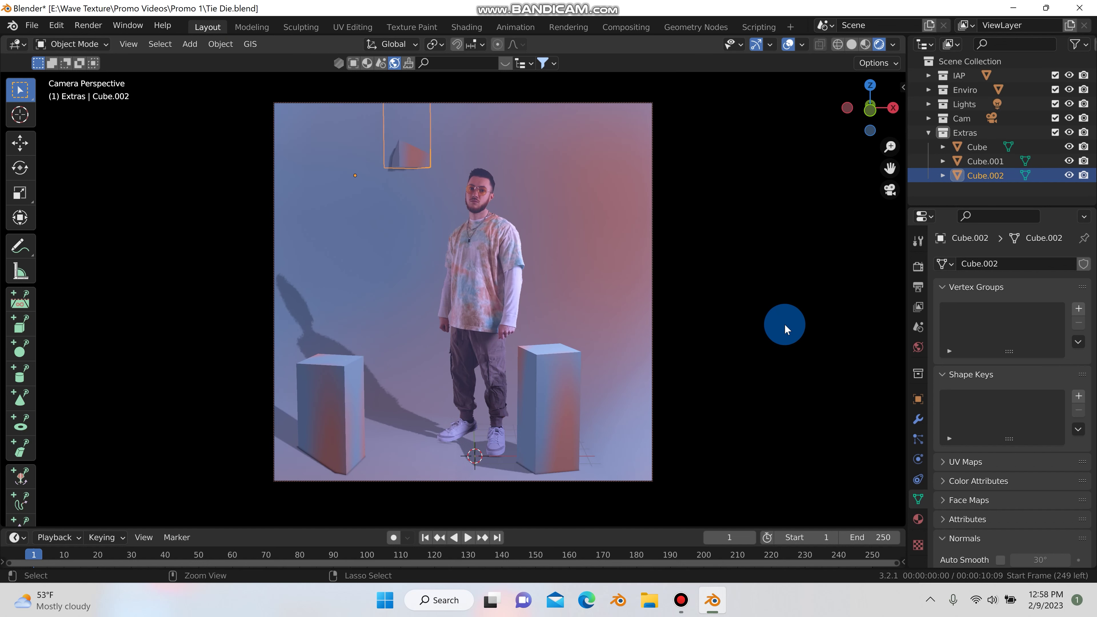
key(ctrl+z)
key(ctrl+z)
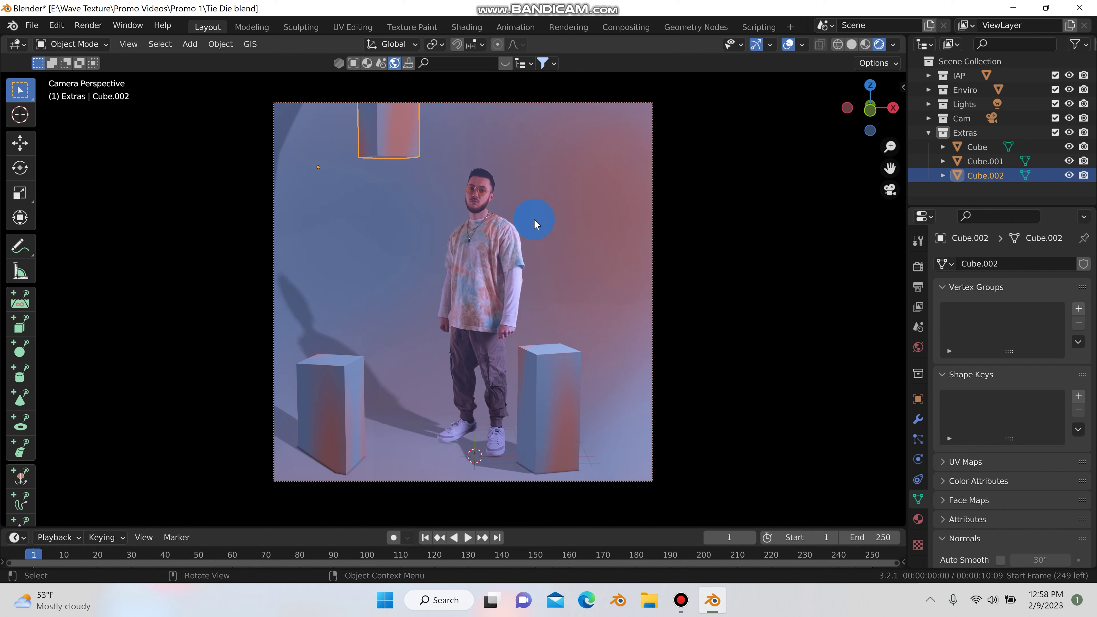
key(shift+d)
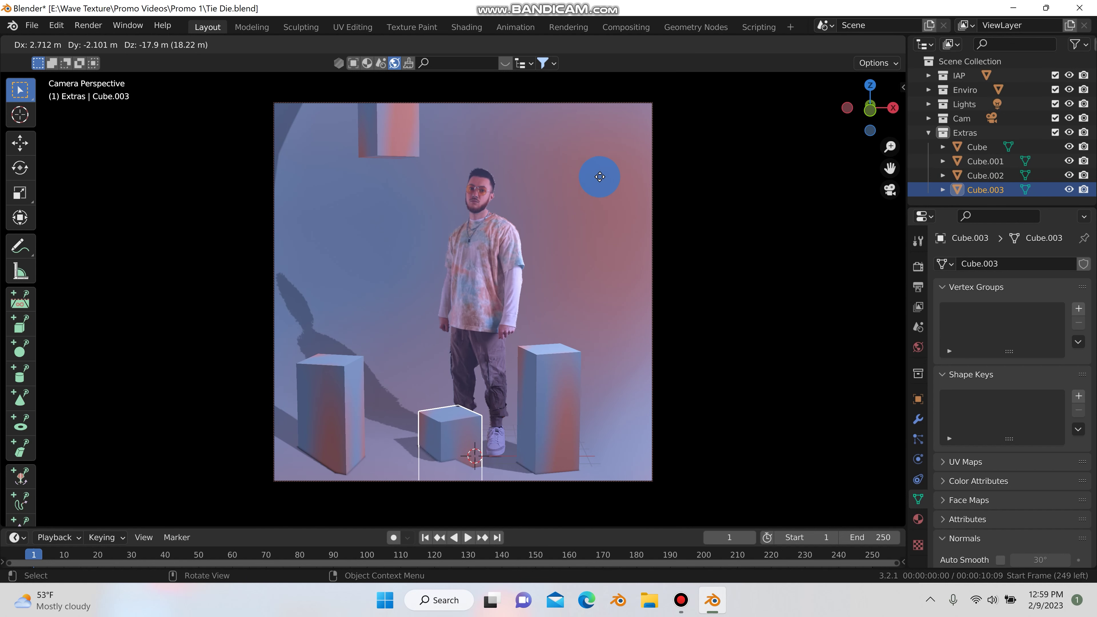
- Place Cube.003 low near the floor, push it back along Y and rotate it about Z
click(600, 181)
key(g)
key(y)
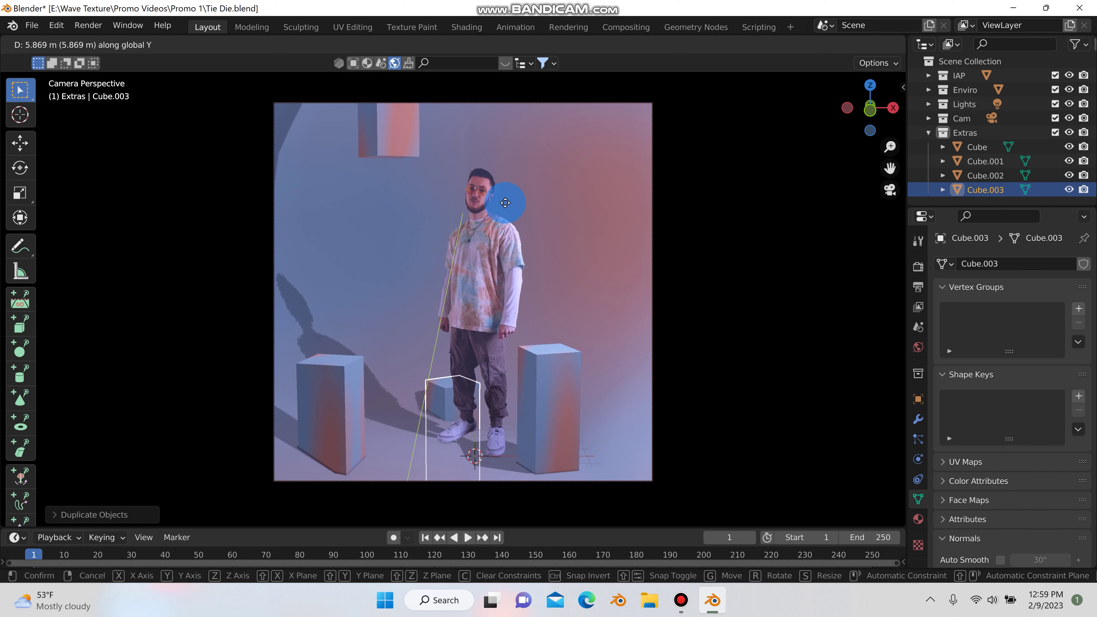
click(496, 393)
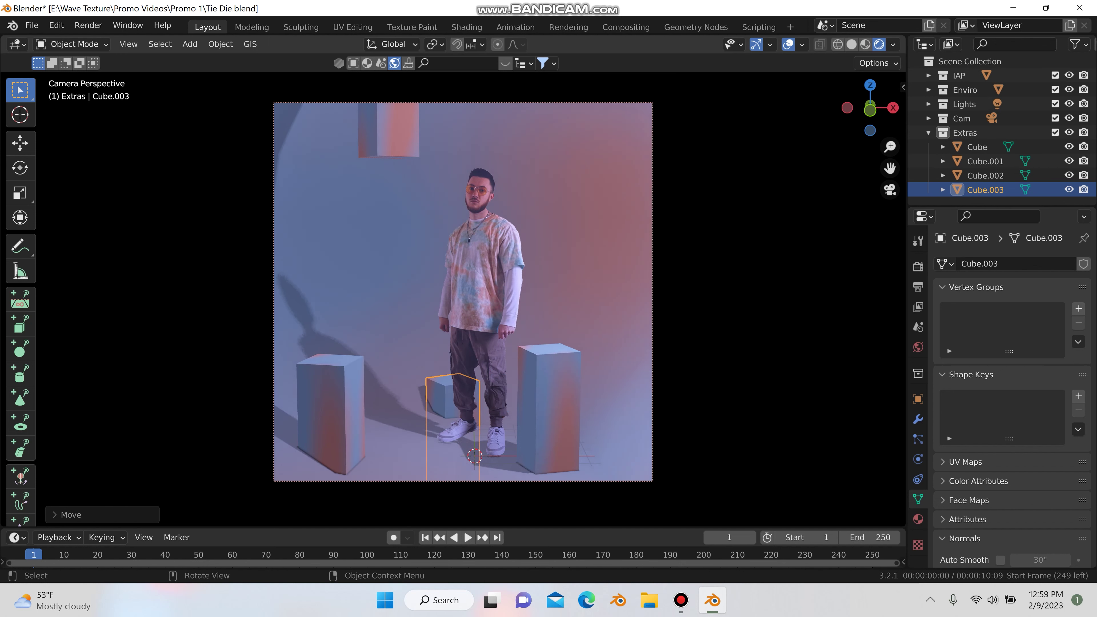
key(r)
key(z)
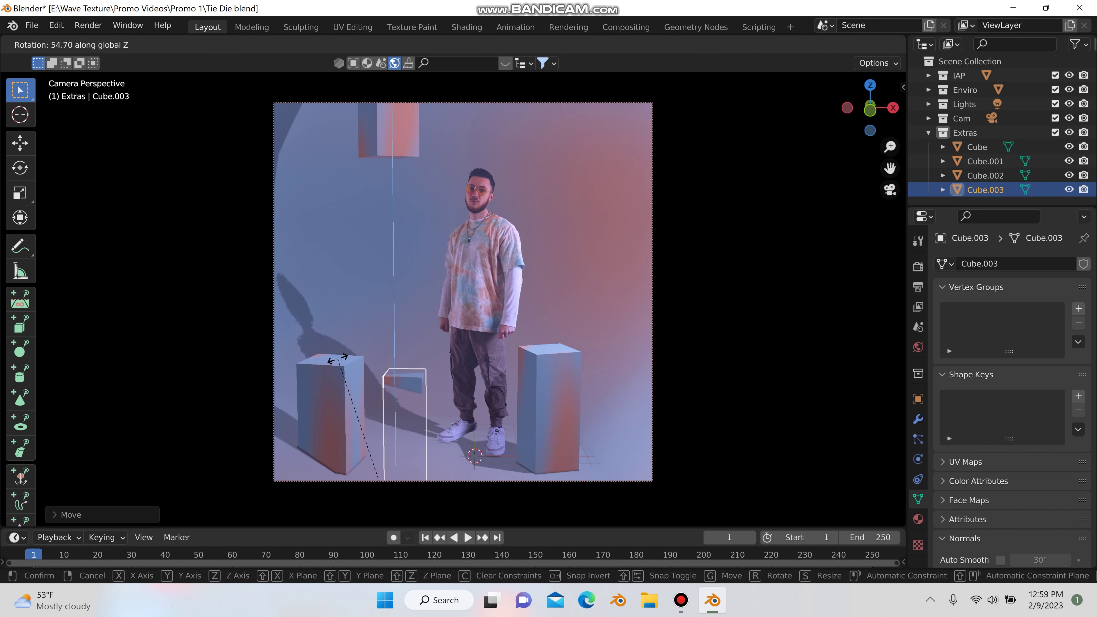
click(500, 404)
- Set the block's origin to its geometry centre and rotate it again about Z
right_click(417, 259)
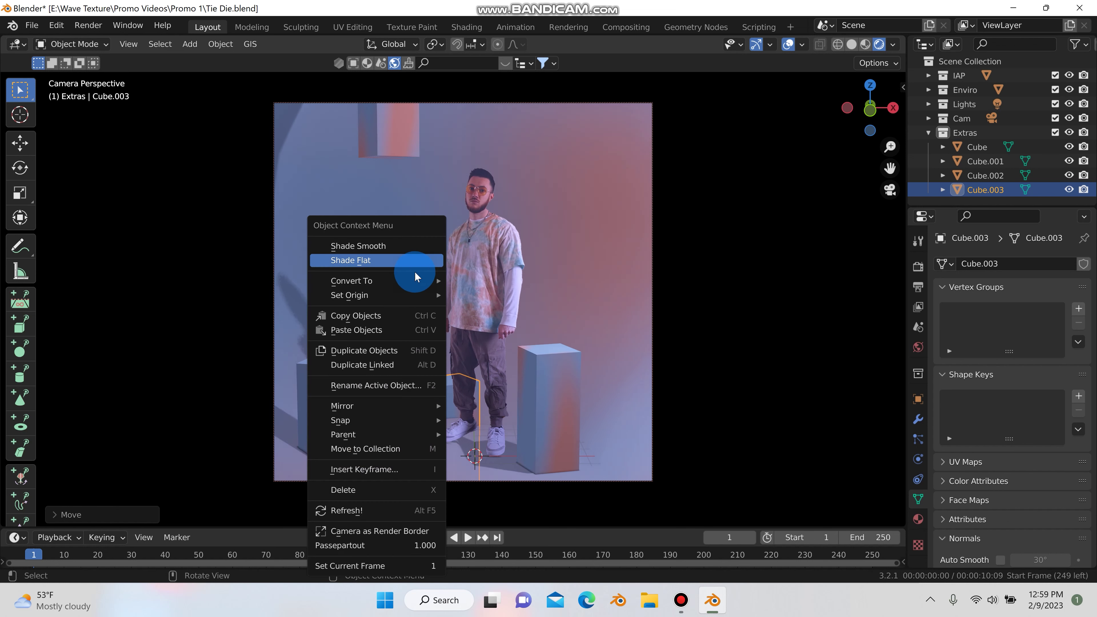
mouse_move(404, 295)
click(476, 309)
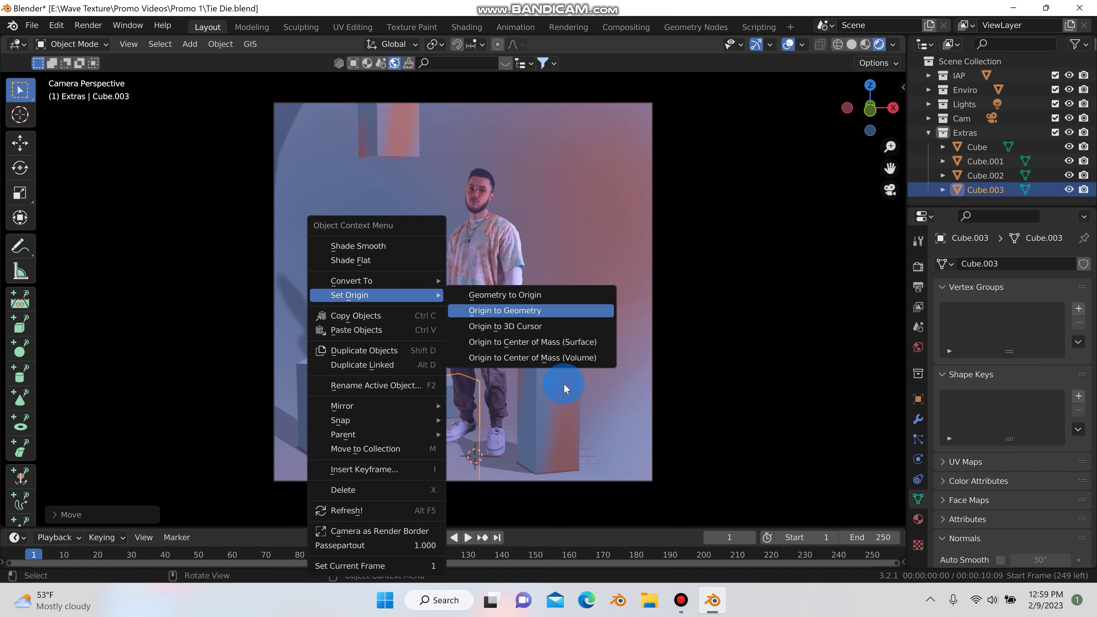
key(r)
key(z)
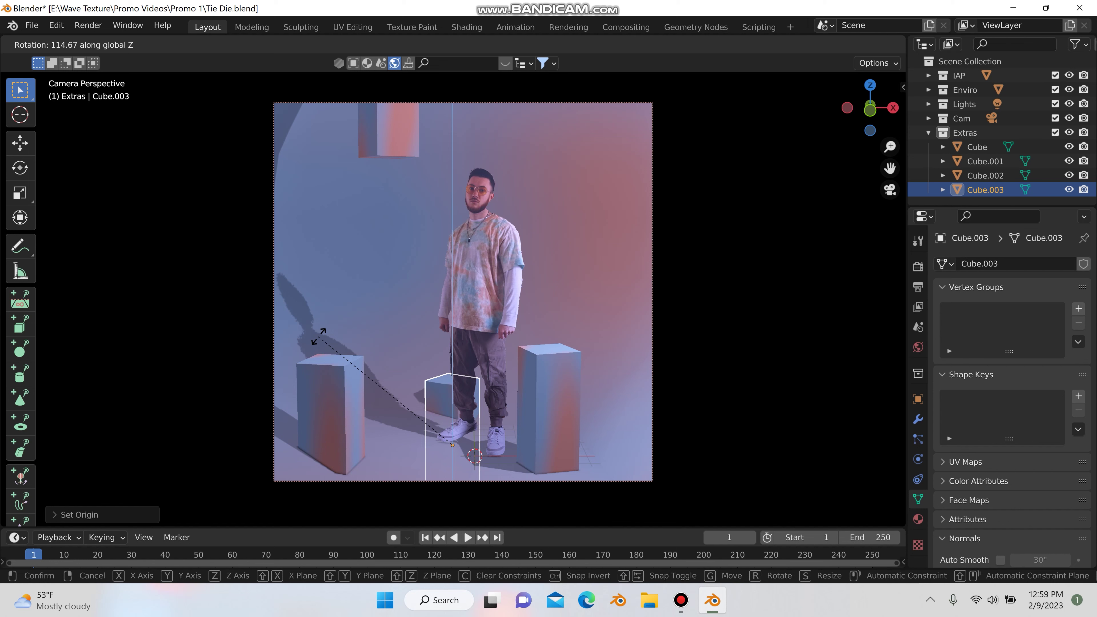
click(738, 283)
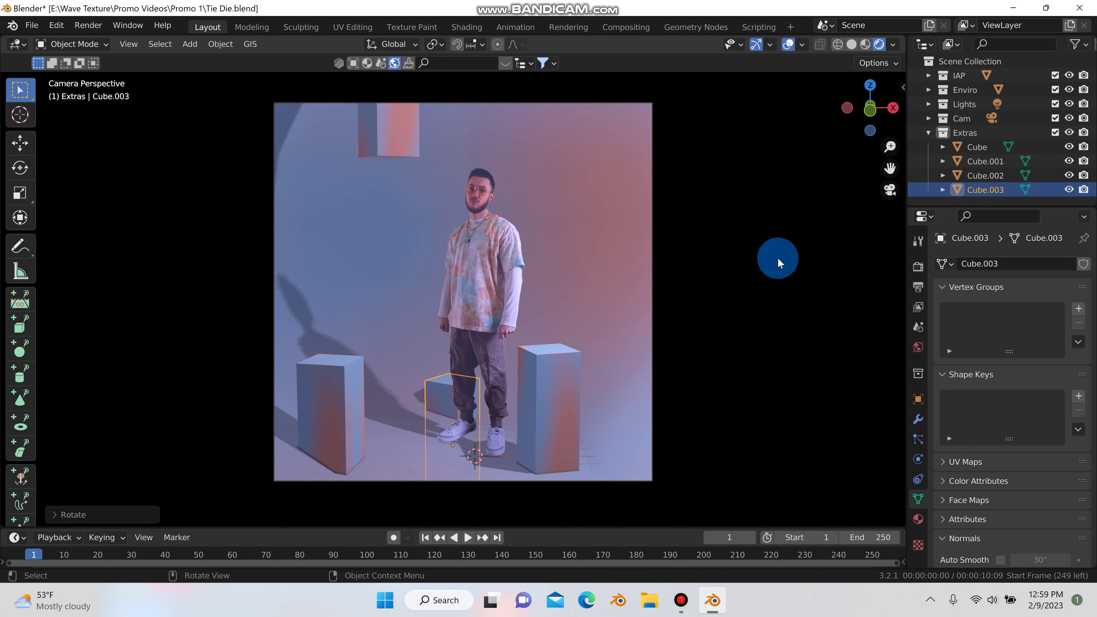
click(442, 398)
- Turn on the camera's Thirds composition guide and shift the camera about 0.87 m to reframe the person
click(448, 384)
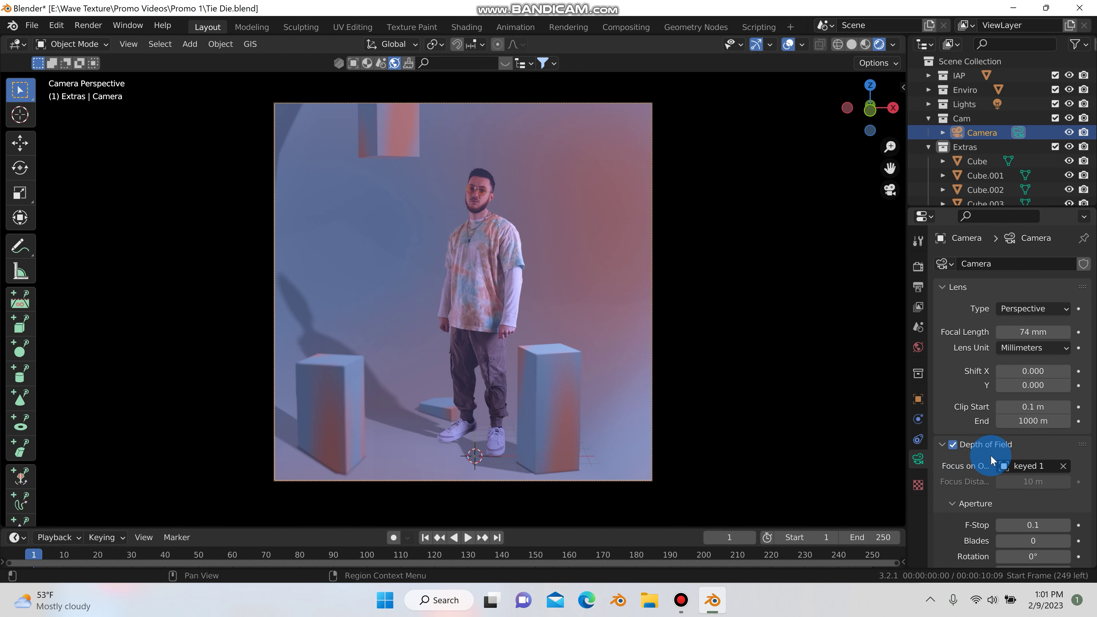
scroll(969, 492, down, 10)
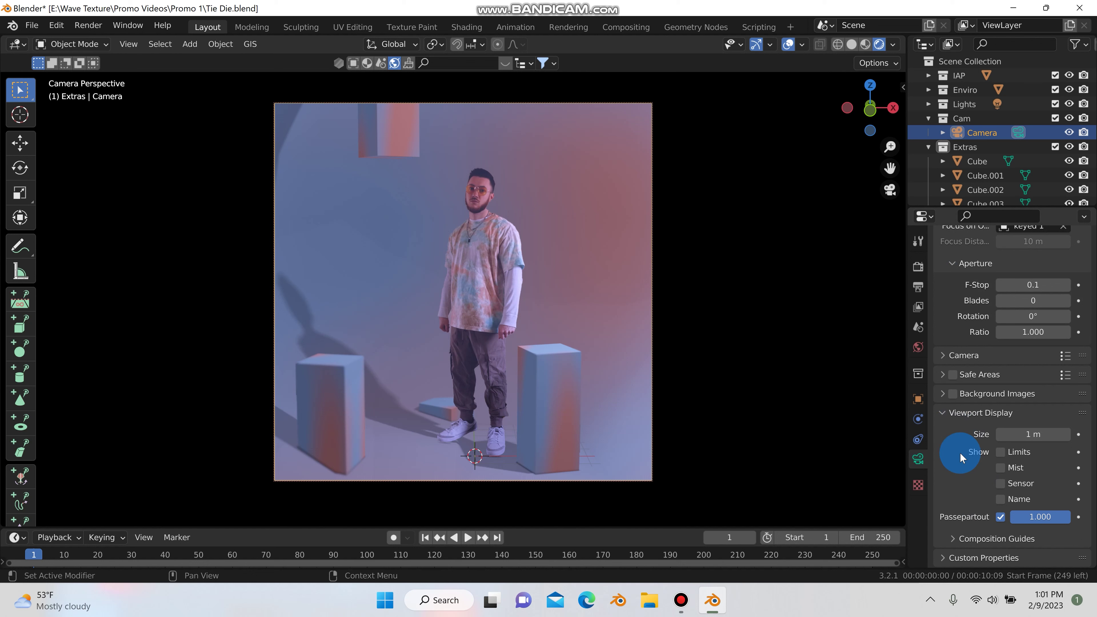
click(953, 537)
scroll(971, 499, down, 6)
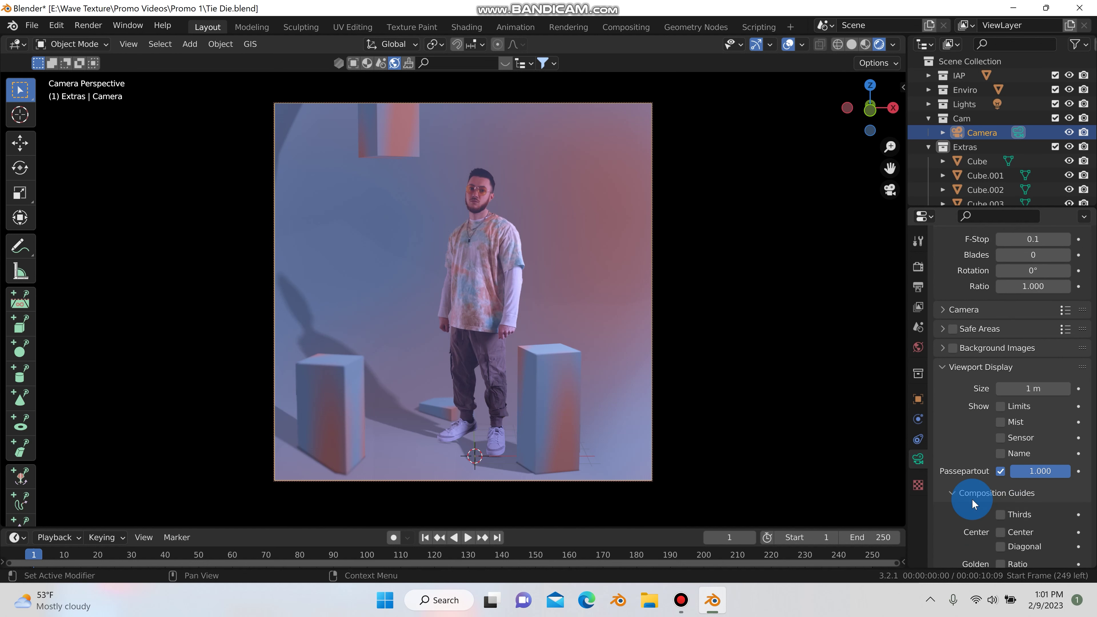
click(1000, 424)
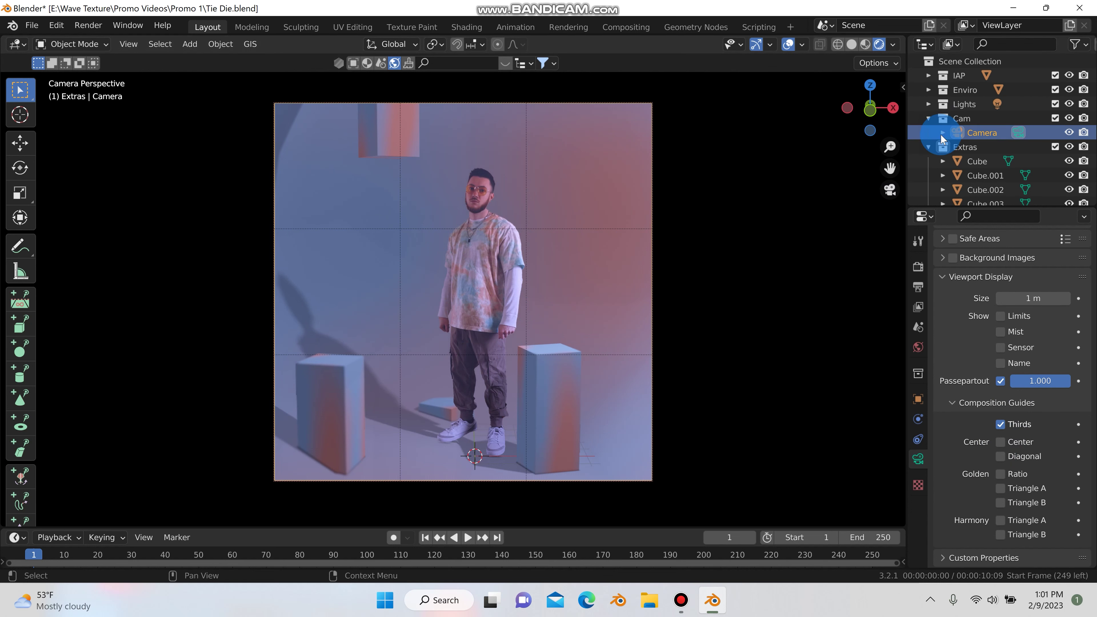
key(g)
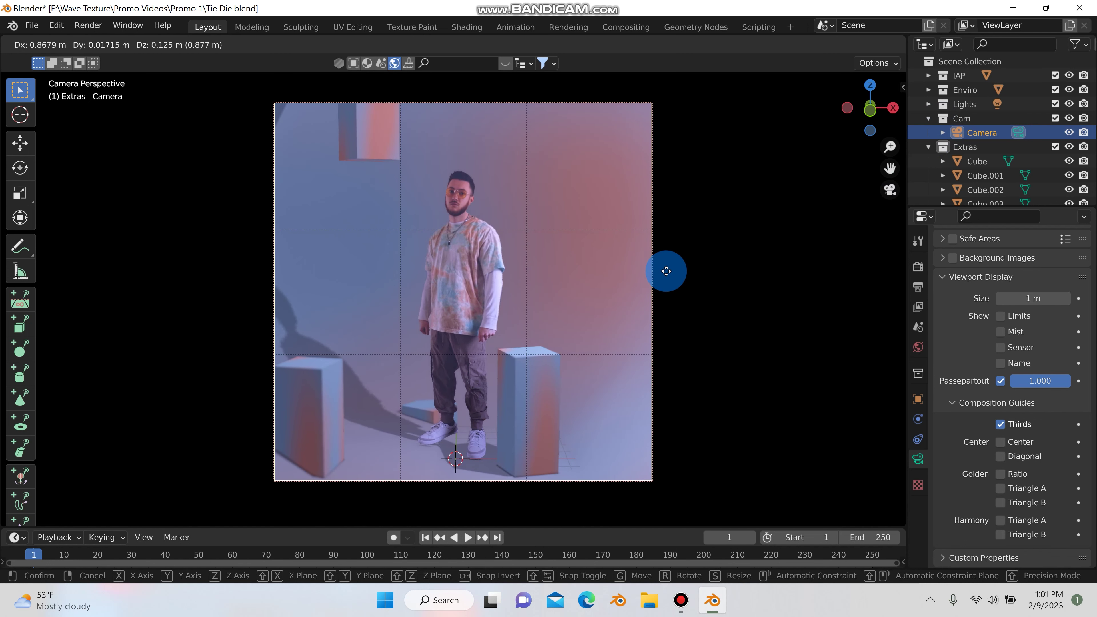
click(666, 271)
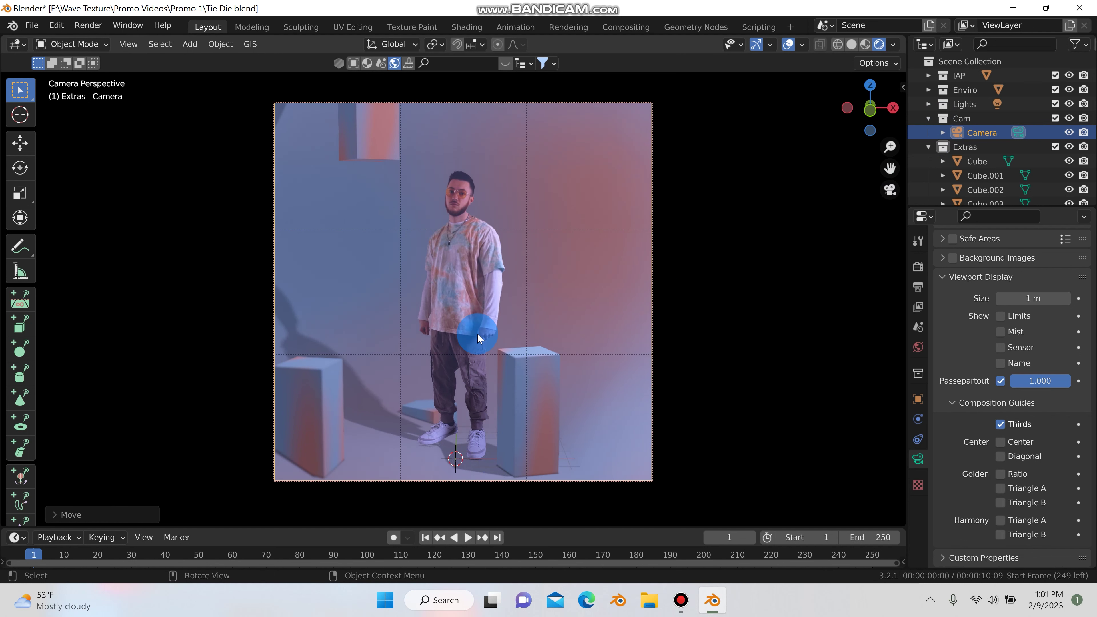
- Save the project file
click(616, 487)
click(32, 25)
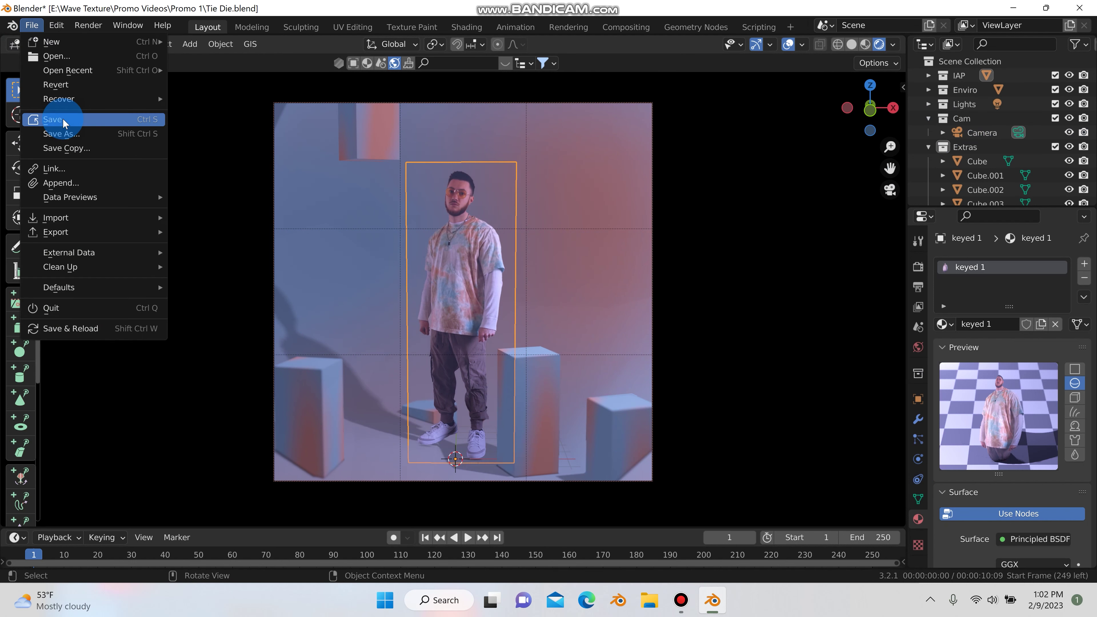
click(51, 116)
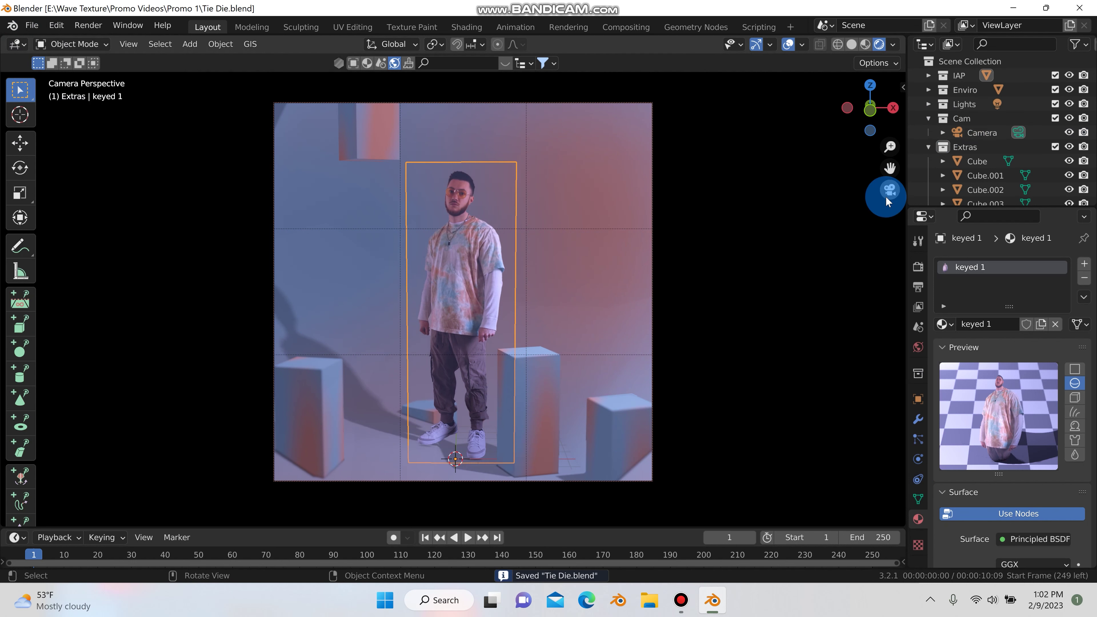
- Rename the Extras collection to Cubes
click(927, 147)
click(962, 149)
double_click(963, 148)
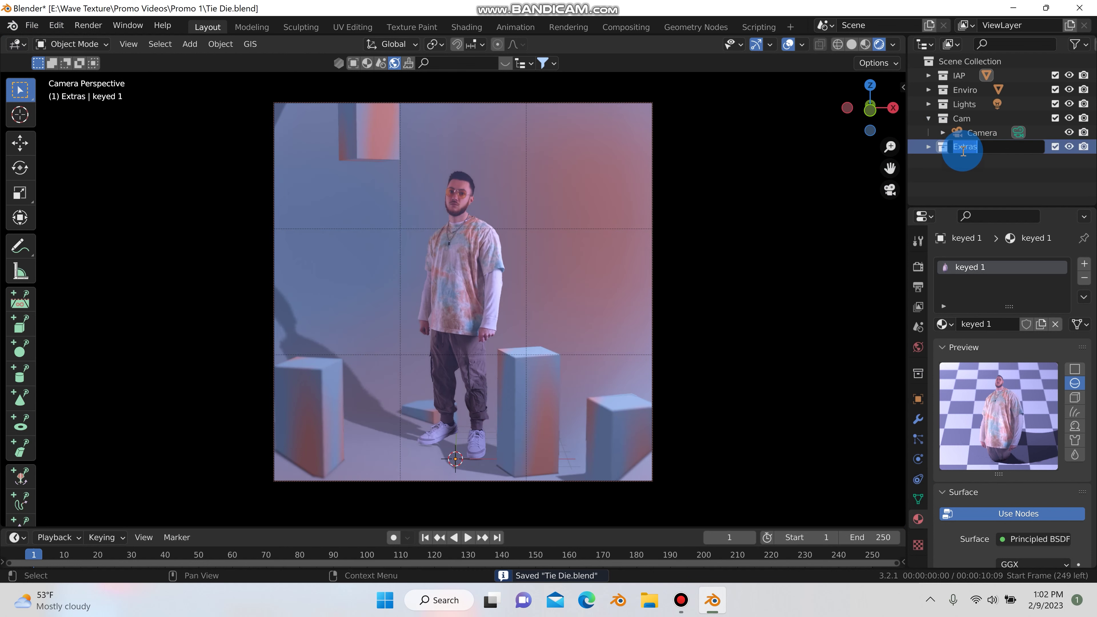
text(Cub)
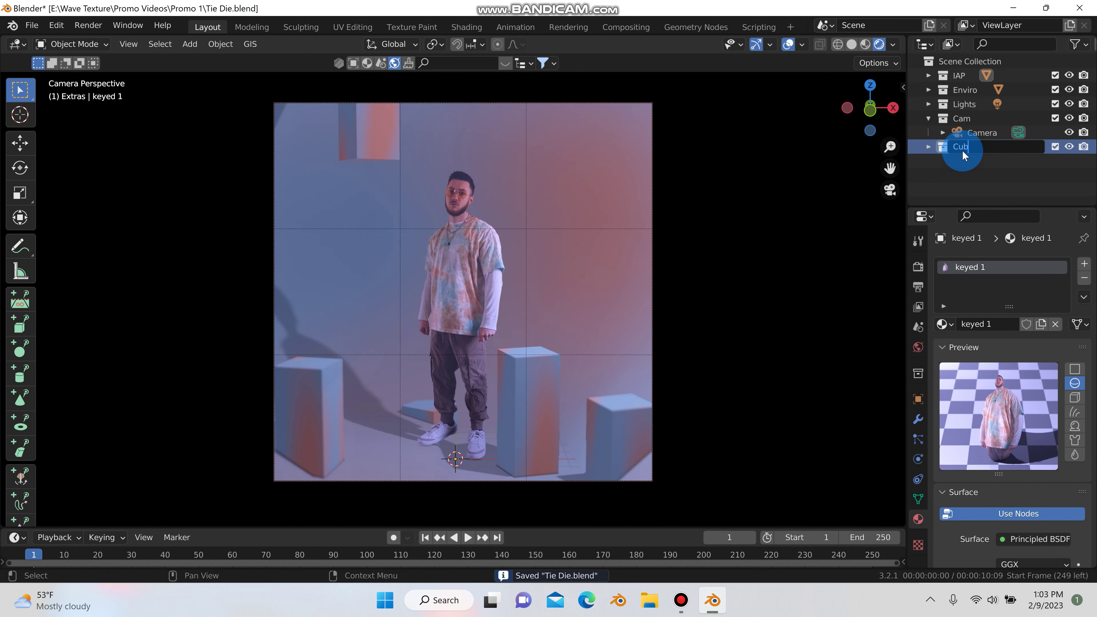
text(es)
key(Return)
- Create a new top-level collection named Spheres, removing an accidental child collection
right_click(952, 174)
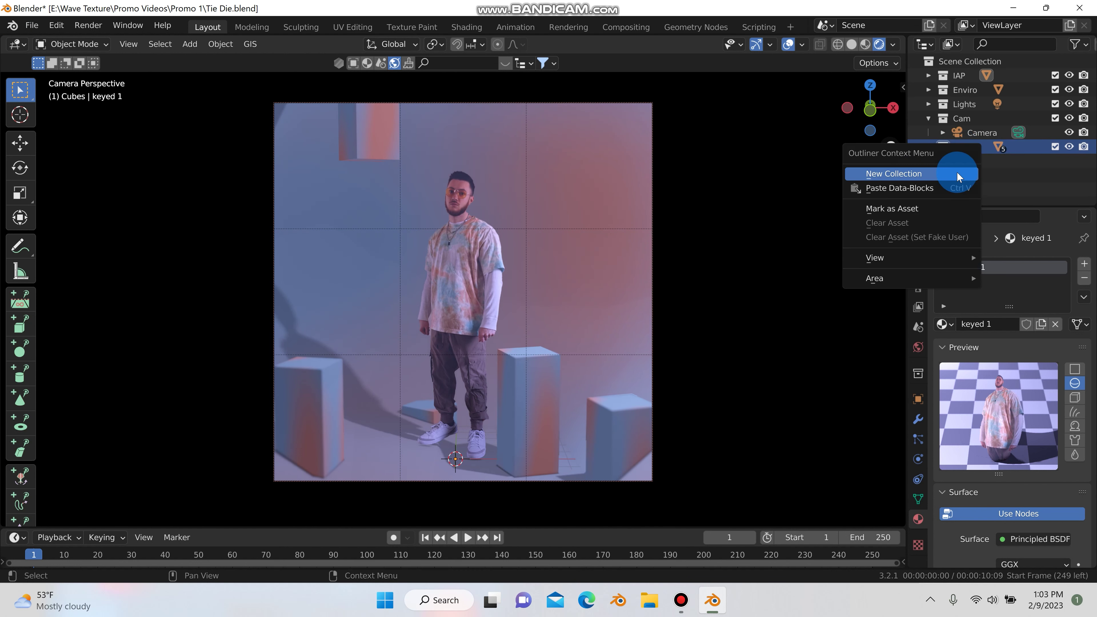
click(957, 174)
click(928, 147)
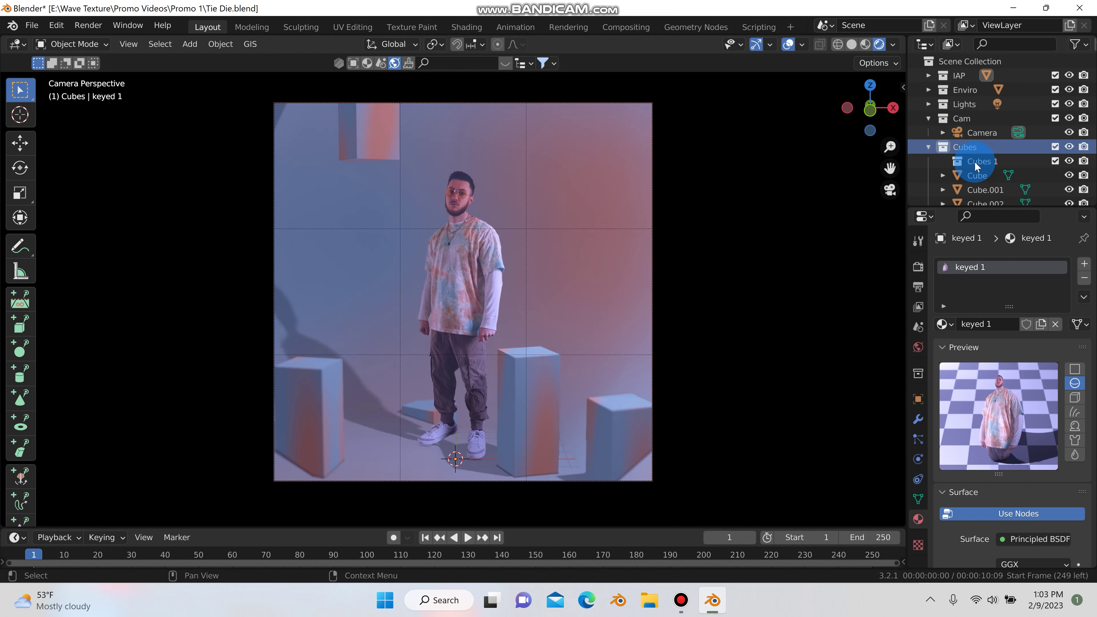
key(Delete)
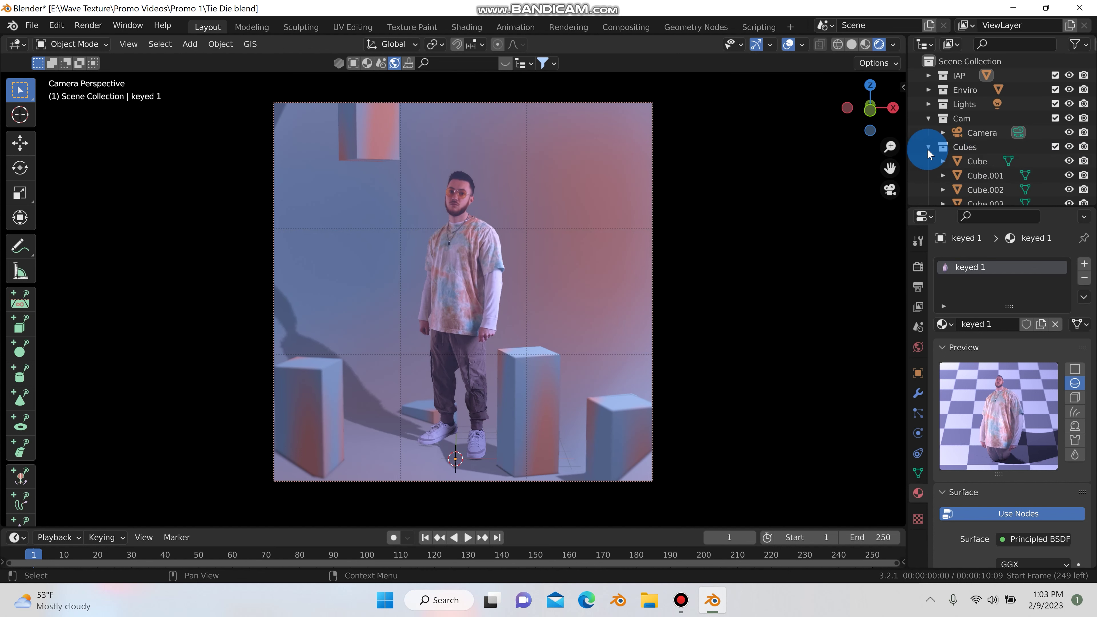
click(927, 148)
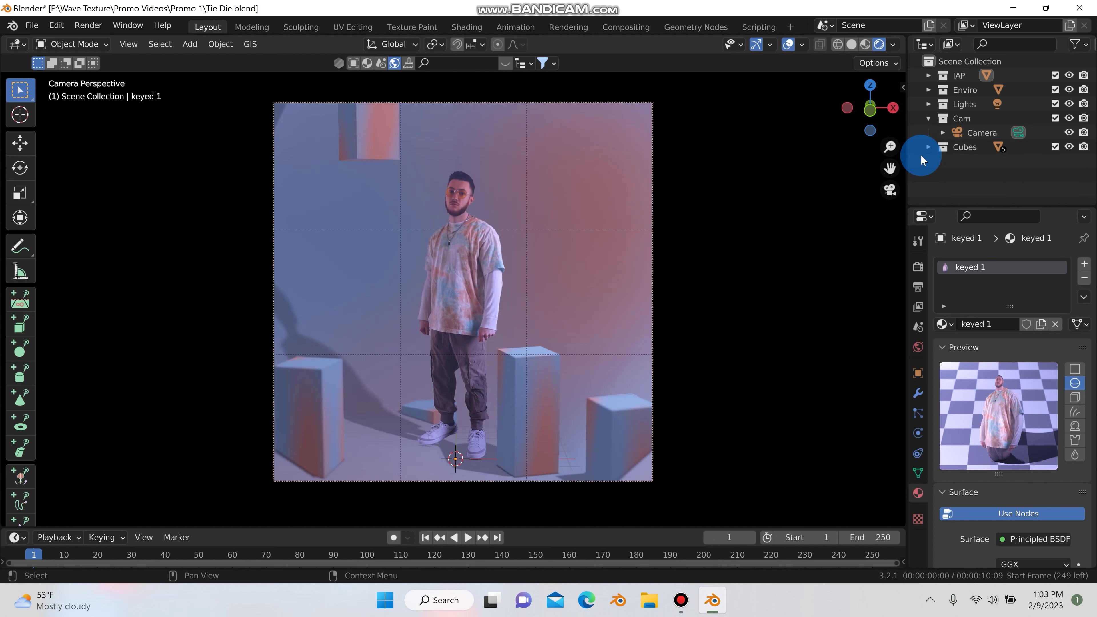
right_click(950, 176)
click(951, 175)
double_click(979, 161)
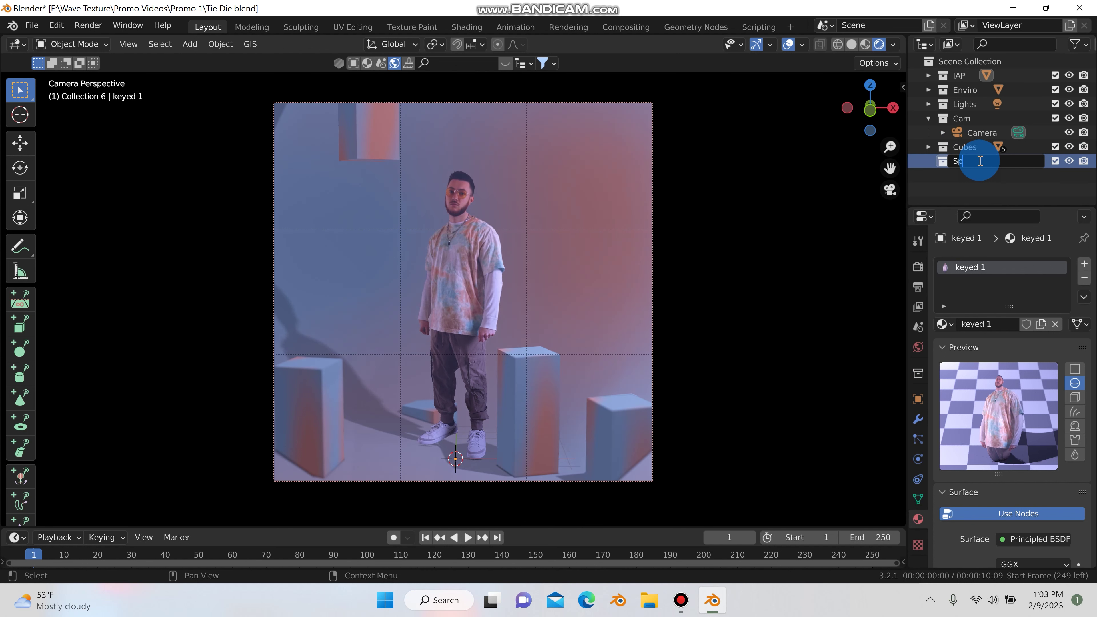
text(Spheres)
key(Return)
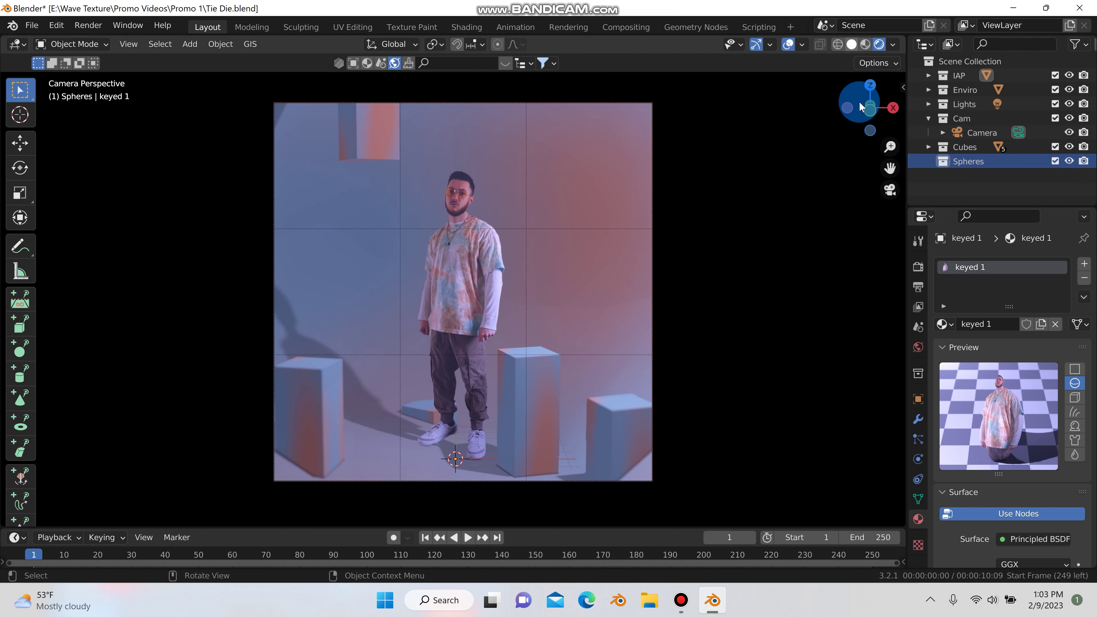
- Keyframe the camera's location, rotation and scale at frame 1
click(981, 133)
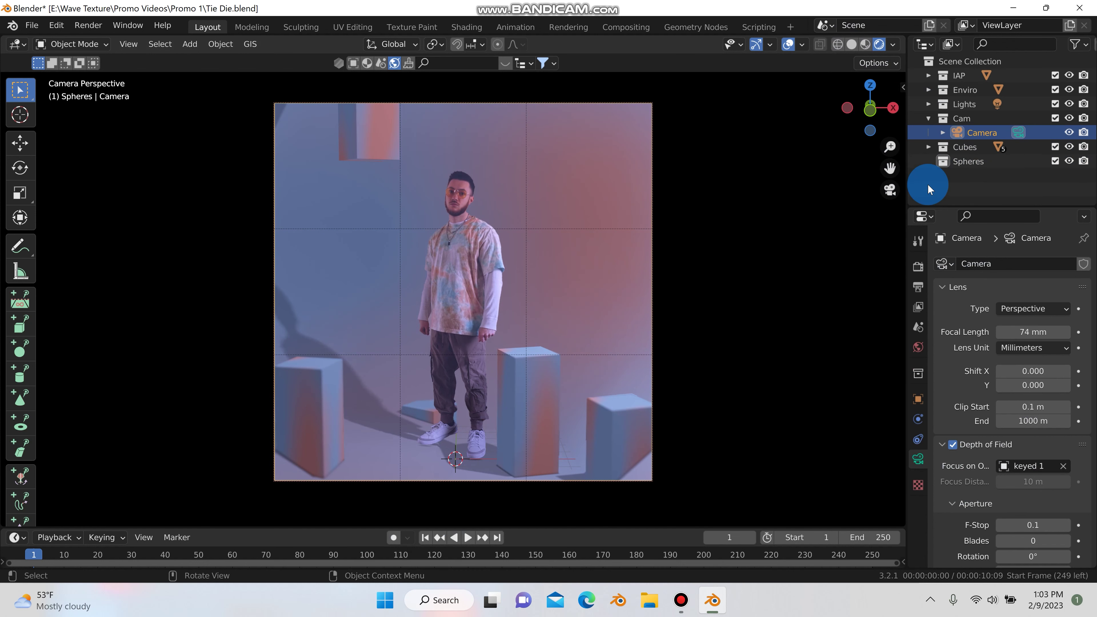
key(i)
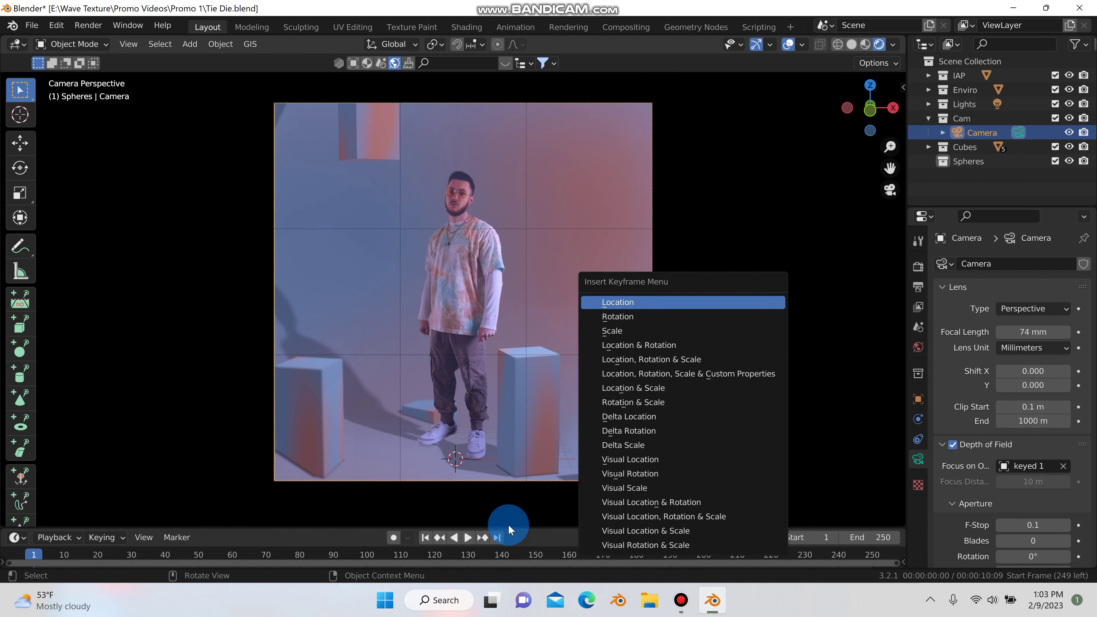
click(749, 335)
key(i)
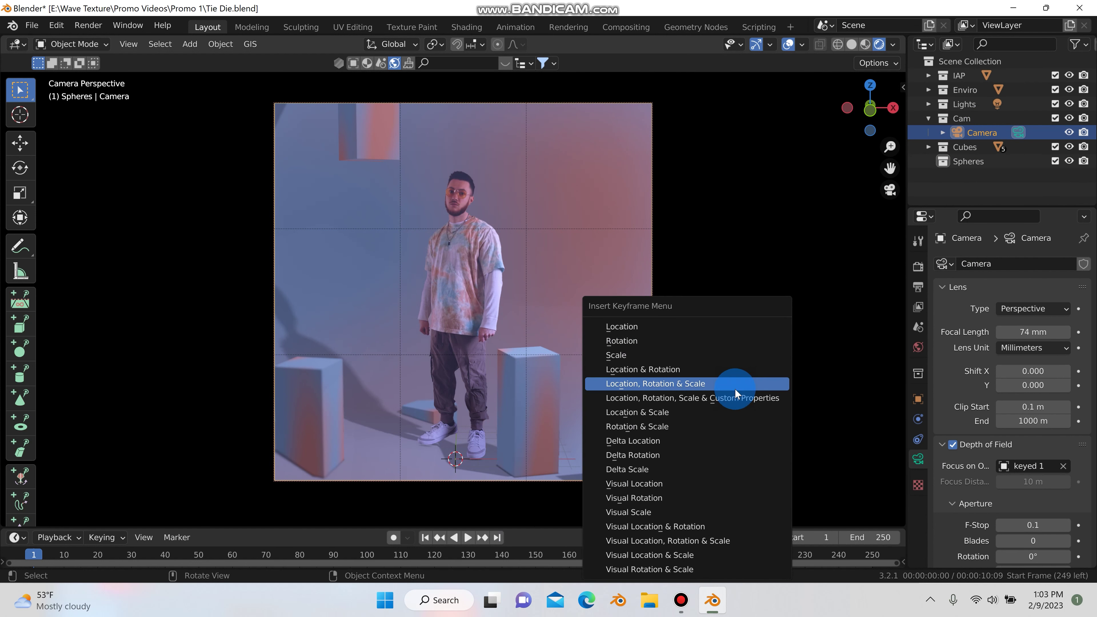
click(705, 385)
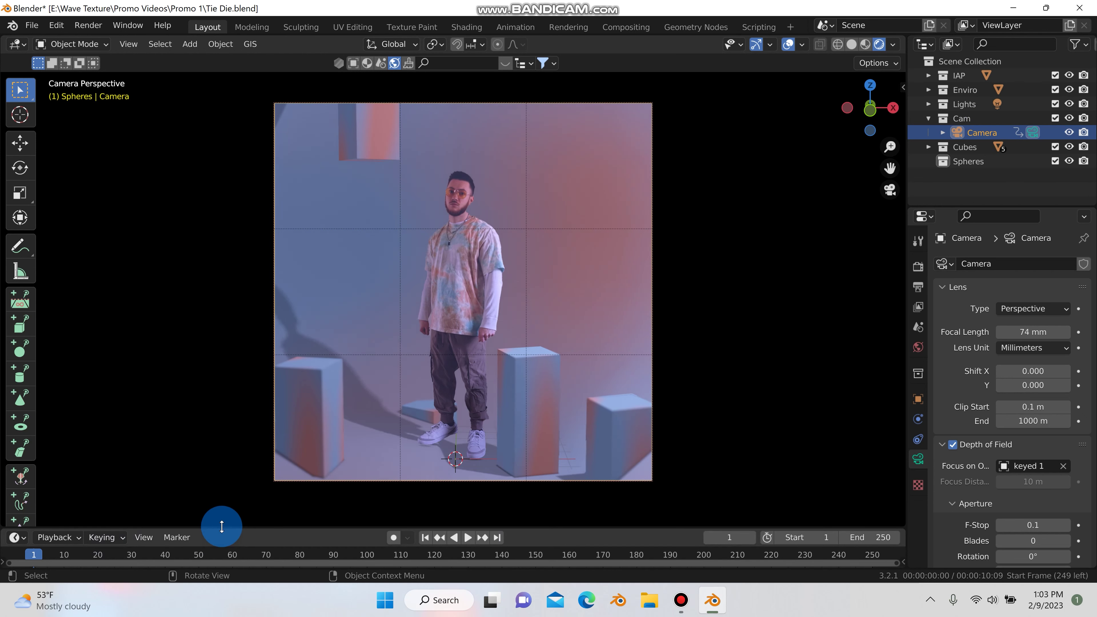
- Enlarge the timeline to show the keyframe track and select the frame-1 keyframe
drag(222, 526, 26, 553)
drag(168, 501, 216, 550)
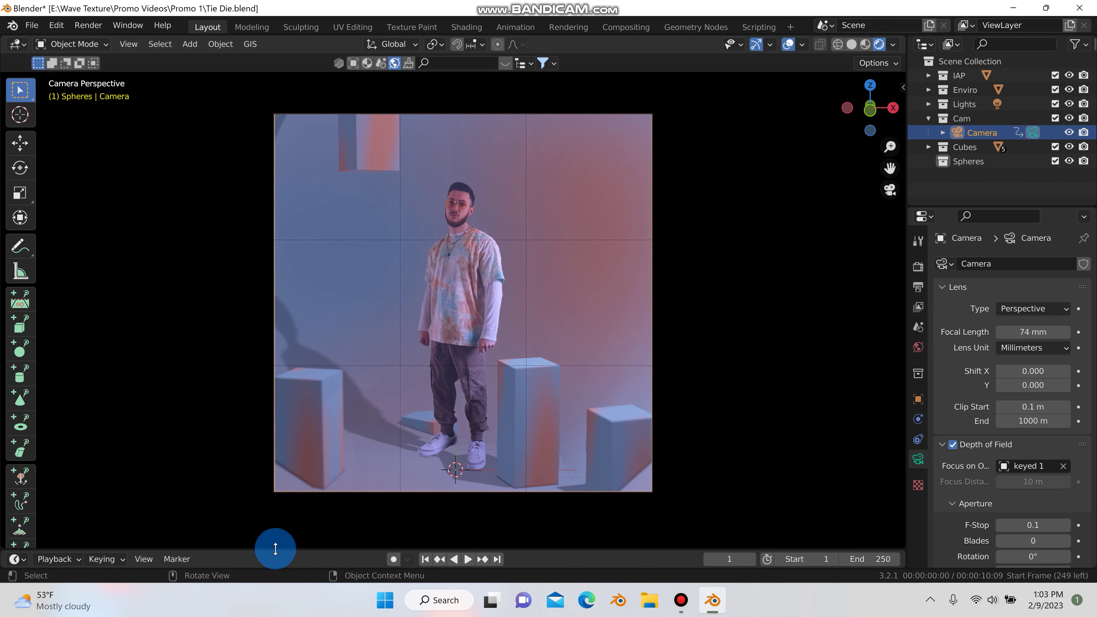
drag(312, 548, 98, 522)
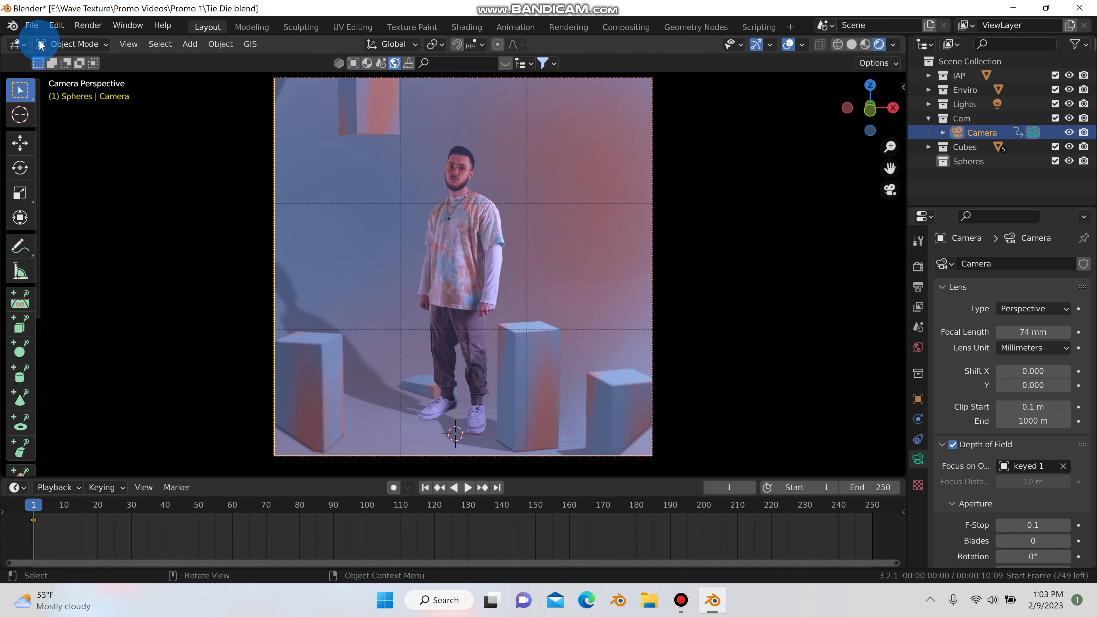
click(34, 521)
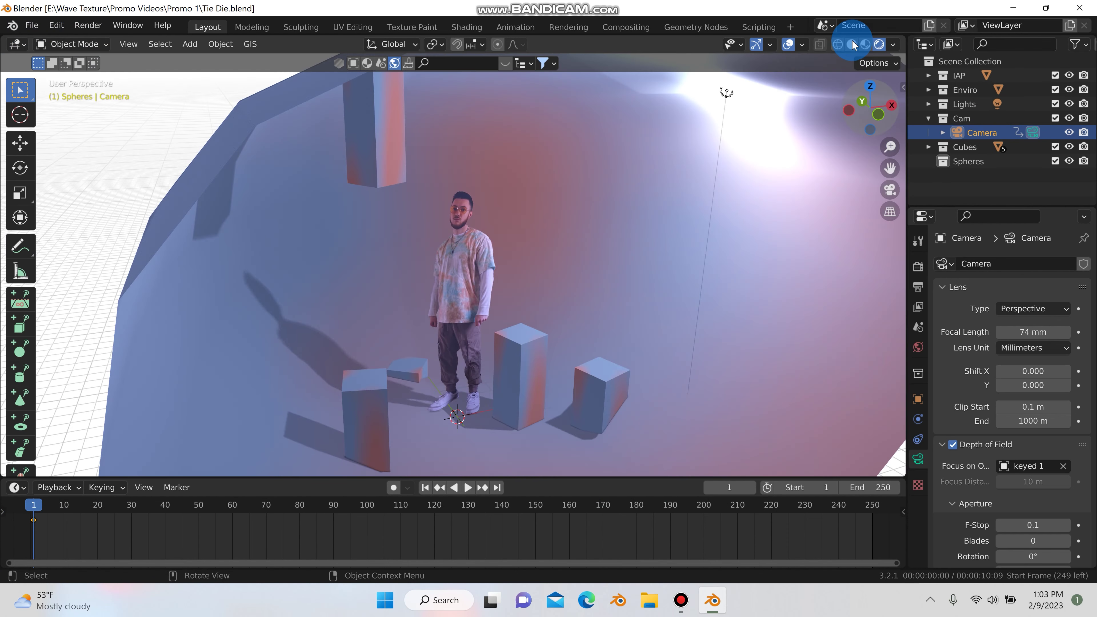
- Save the project, then add a cylinder into the Spheres collection
click(753, 154)
scroll(520, 322, up, 5)
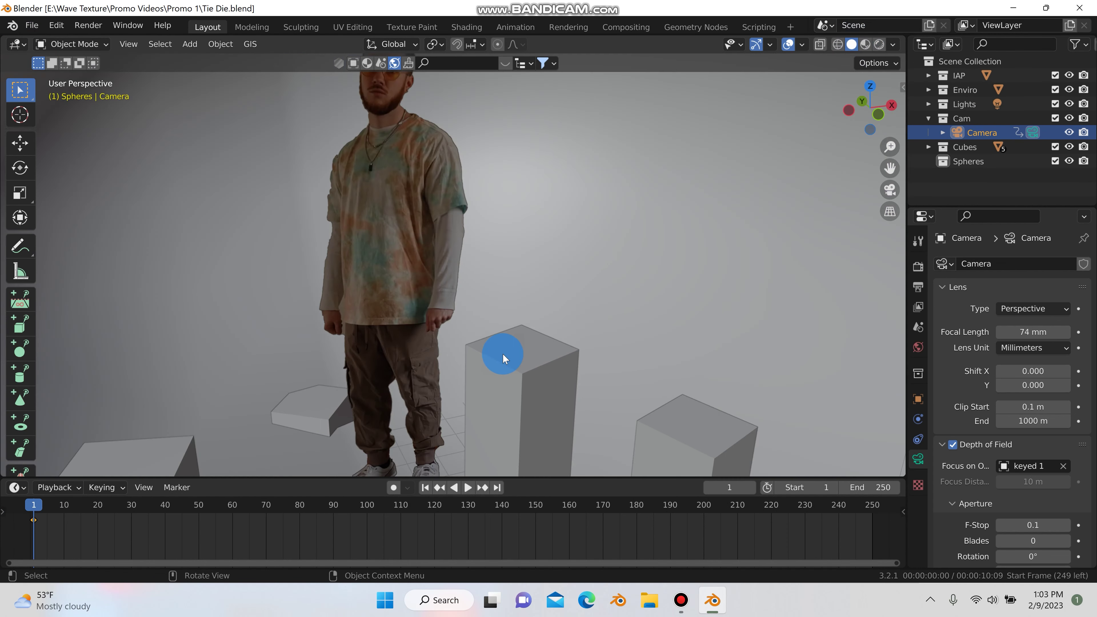
click(964, 161)
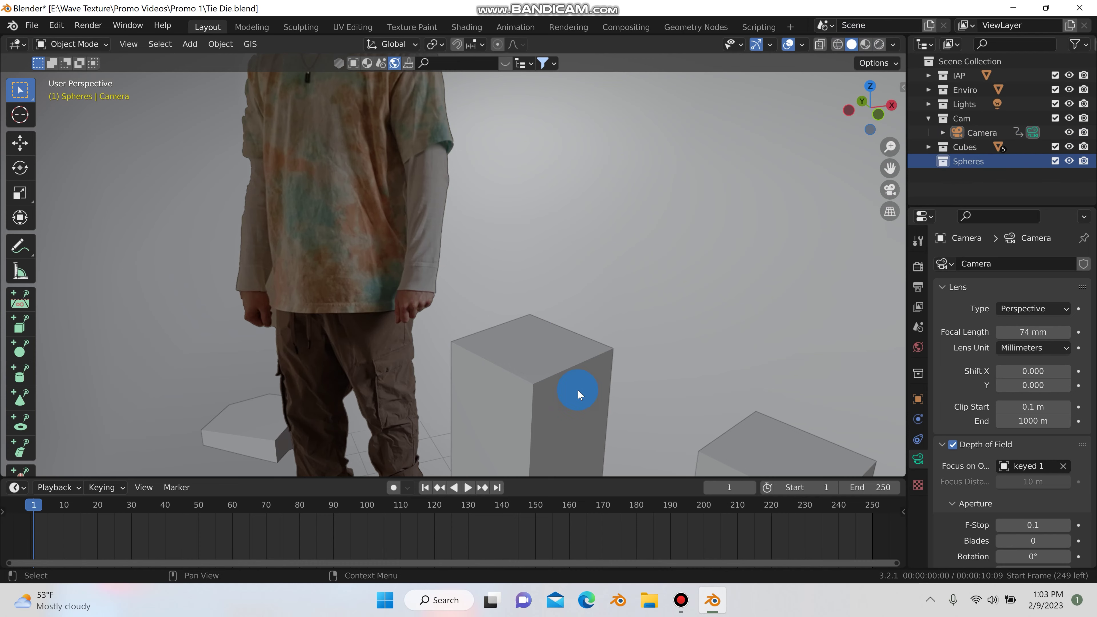
middle_drag(577, 392, 558, 287)
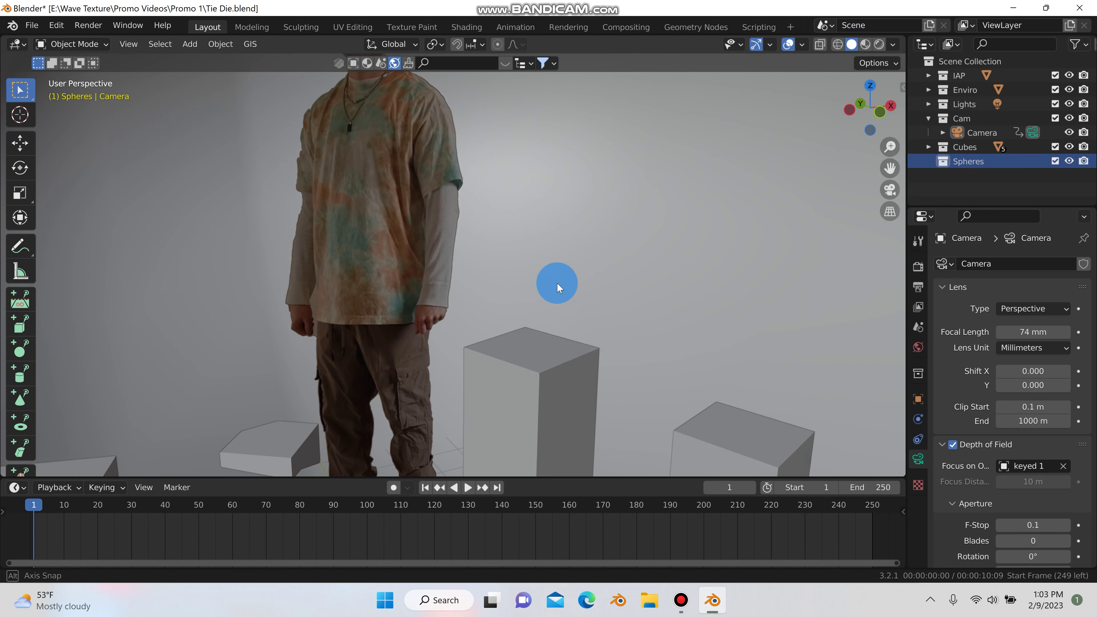
key(shift+a)
mouse_move(544, 178)
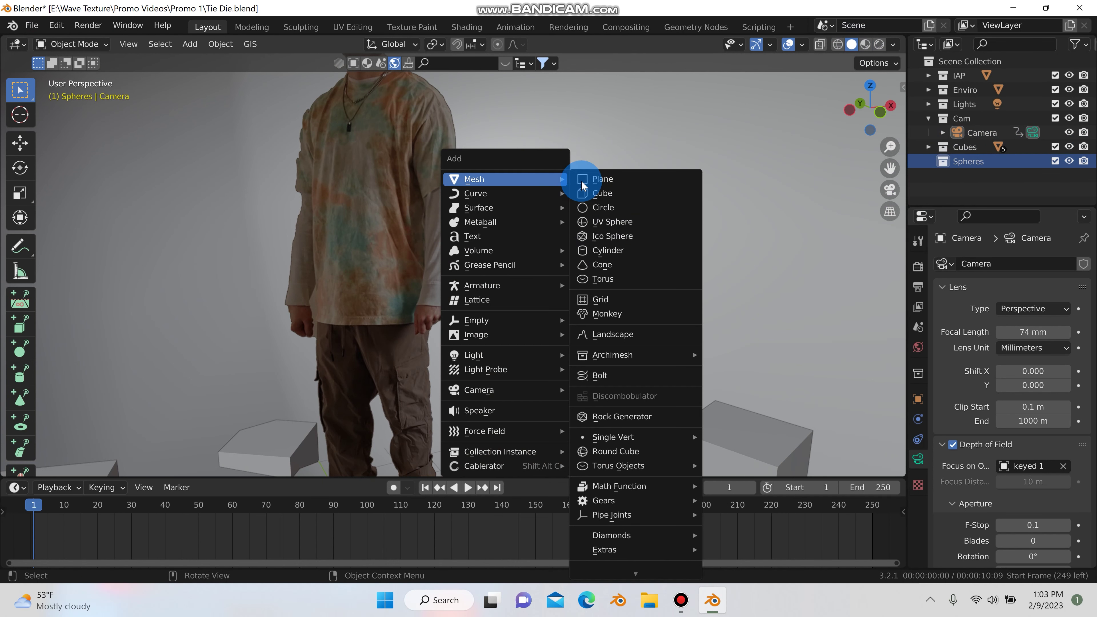
click(607, 251)
- Raise the cylinder to waist height and give it smooth shading with auto smooth
key(g)
key(z)
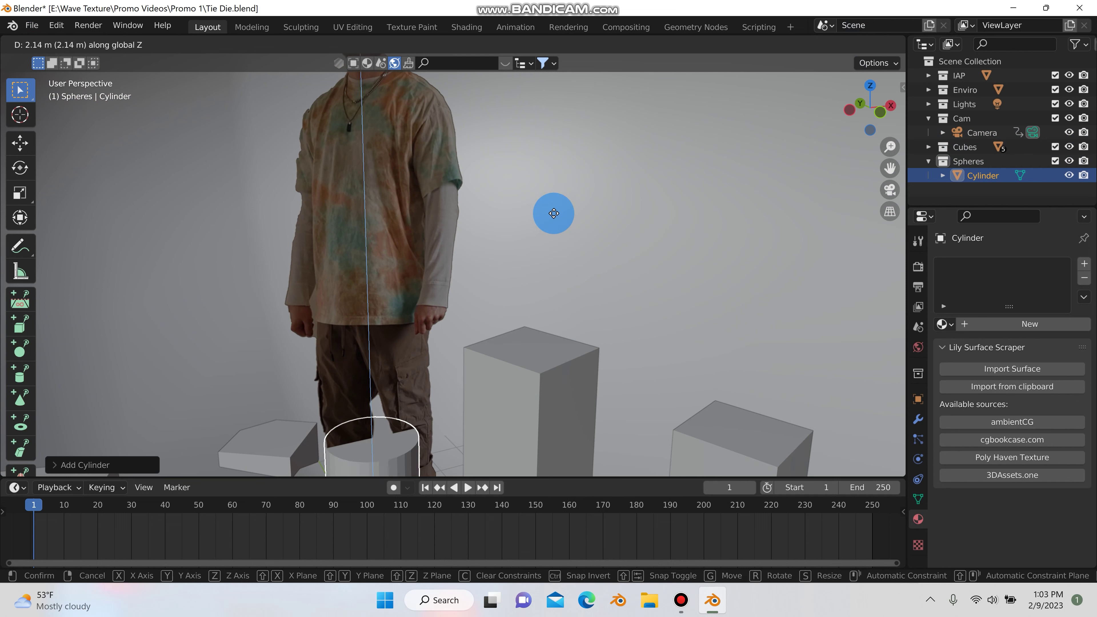
click(537, 130)
right_click(382, 329)
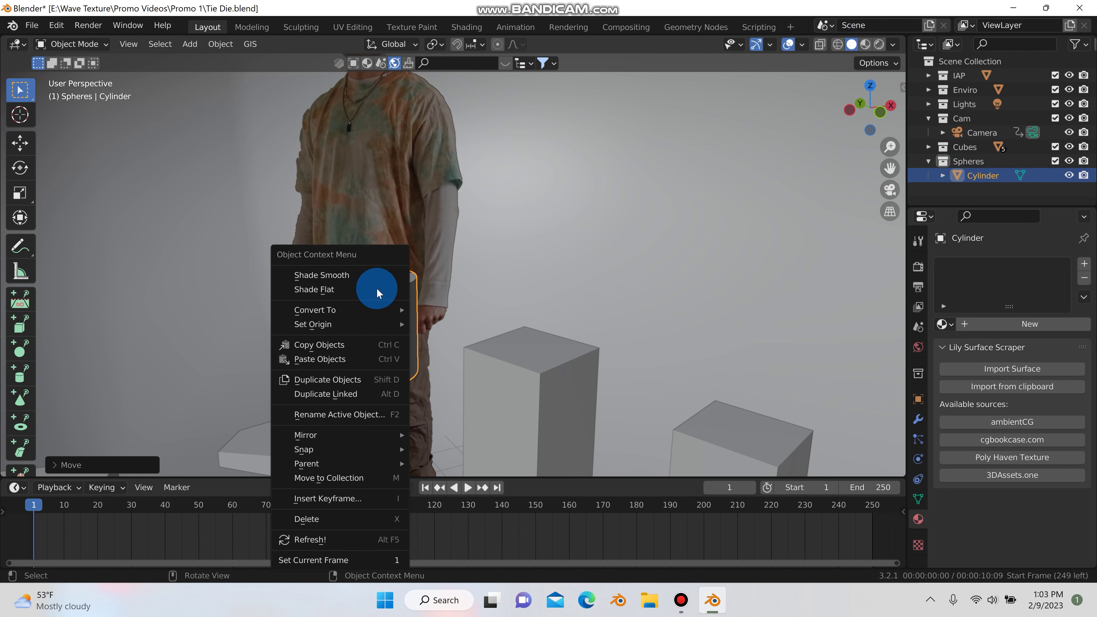
click(376, 276)
click(918, 499)
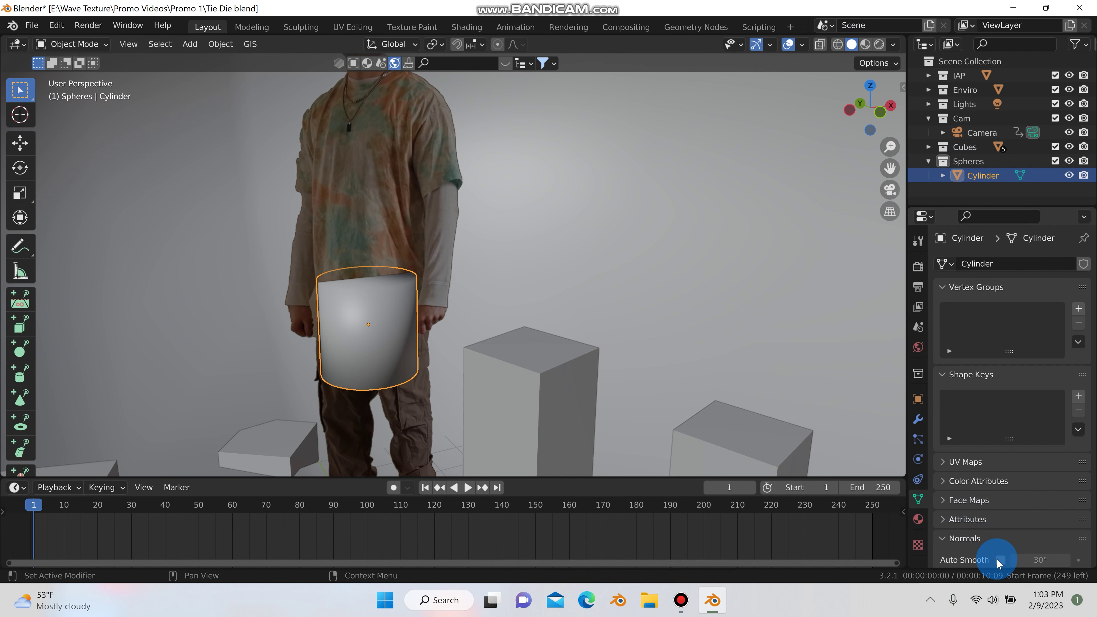
click(1000, 559)
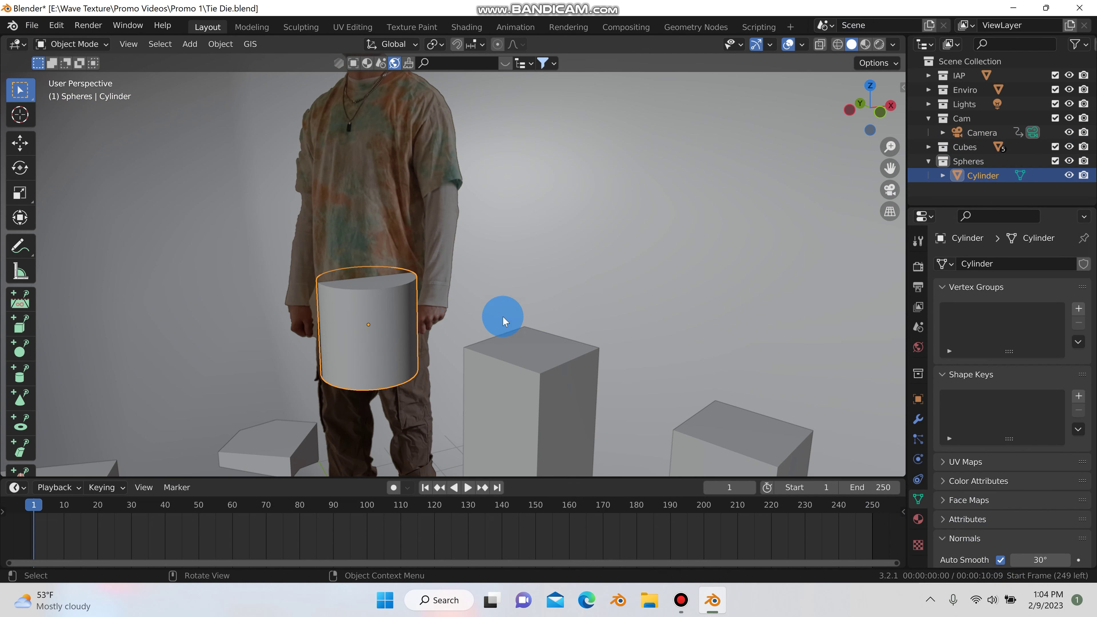
- From the top view with the environment hidden, move the cylinder onto the pedestal and shrink it to about 0.23
click(870, 85)
click(1054, 90)
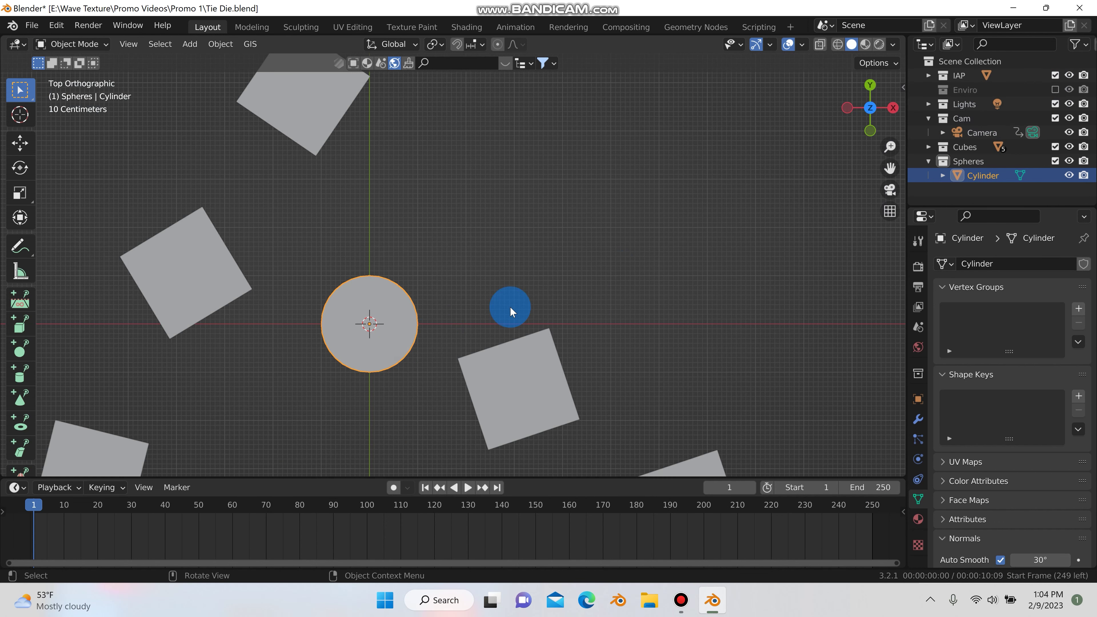
drag(415, 341, 559, 417)
scroll(557, 417, up, 3)
scroll(556, 417, down, 1)
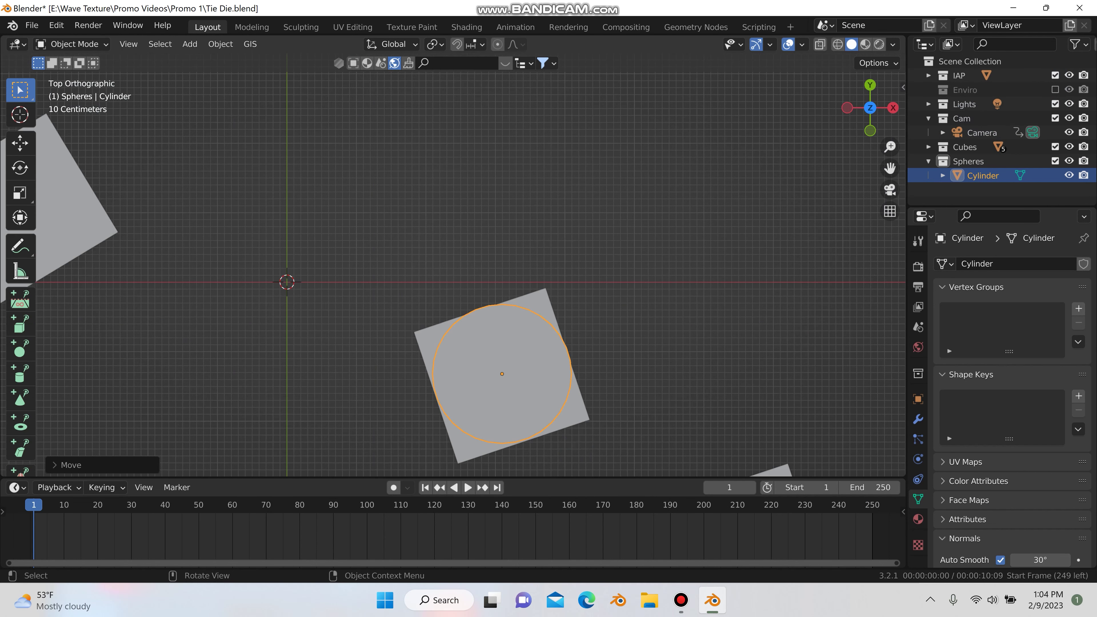
key(s)
click(509, 398)
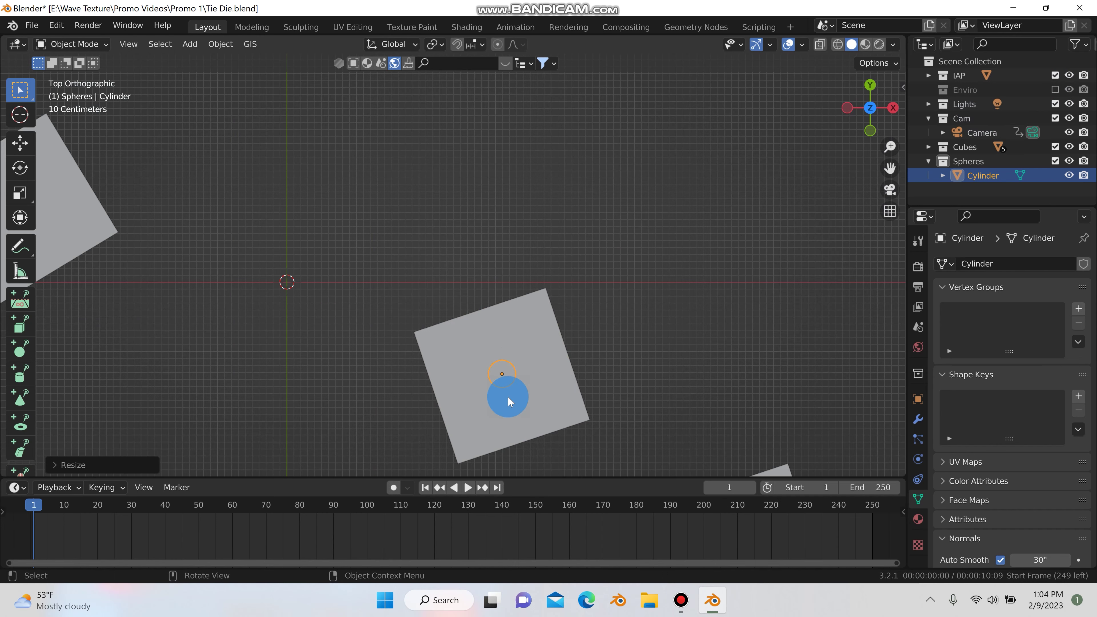
- In front view, lower the cylinder so it rests on the pedestal
key(KP_1)
key(g)
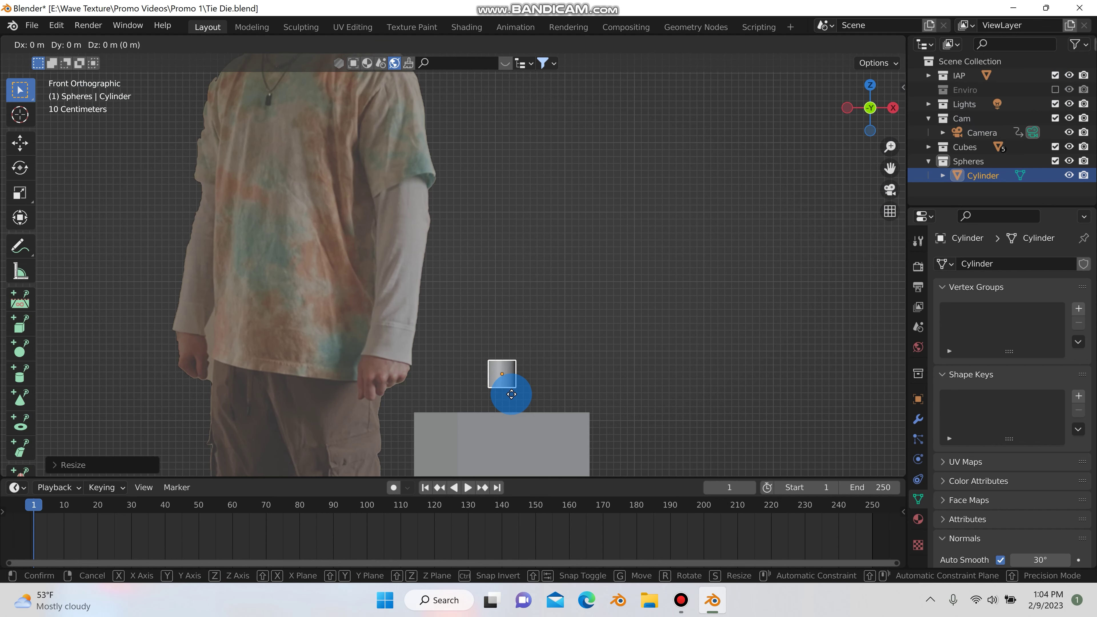
key(z)
click(504, 422)
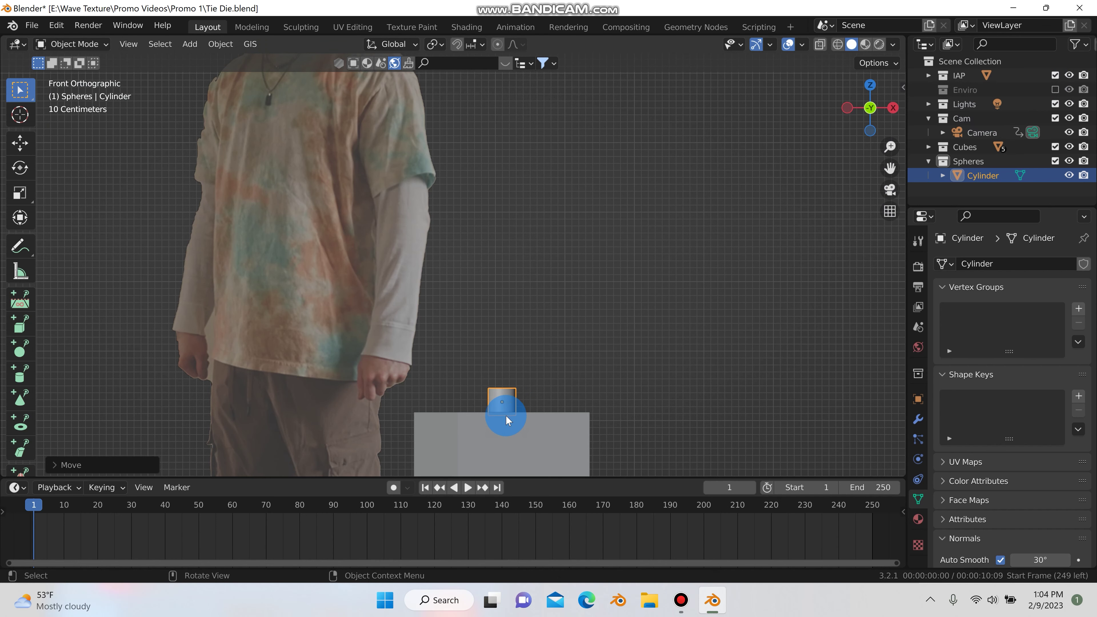
- In Edit Mode, raise the cylinder's top geometry to lengthen it
key(Tab)
middle_drag(505, 415, 504, 412)
scroll(515, 389, down, 6)
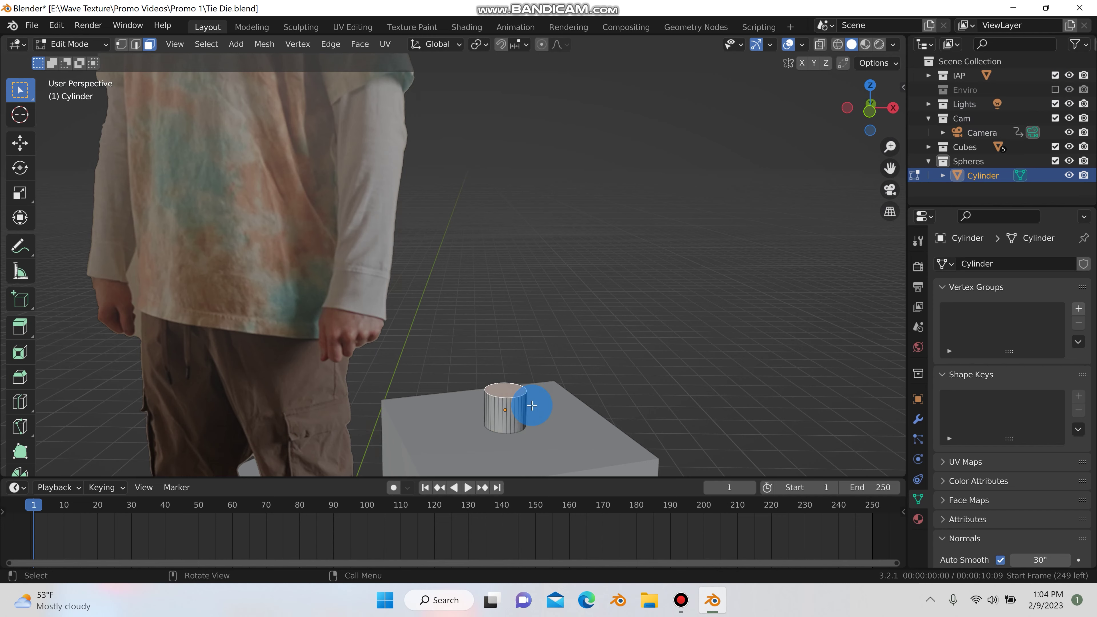
key(g)
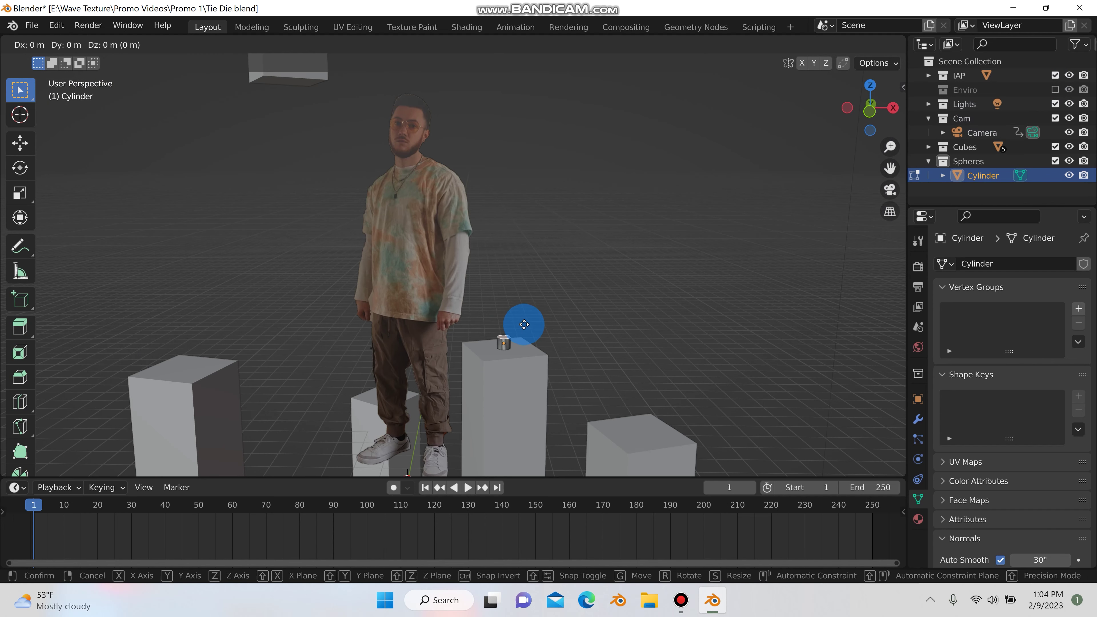
key(z)
click(530, 305)
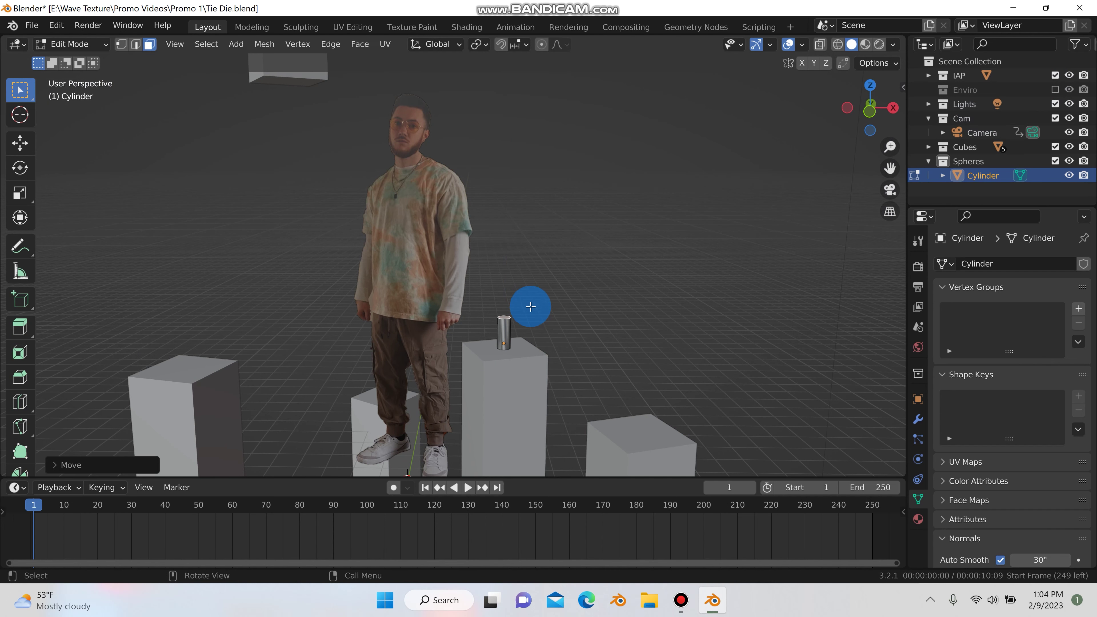
key(Tab)
- Scale the cylinder thinner, then stretch it taller along Z into a rod
key(s)
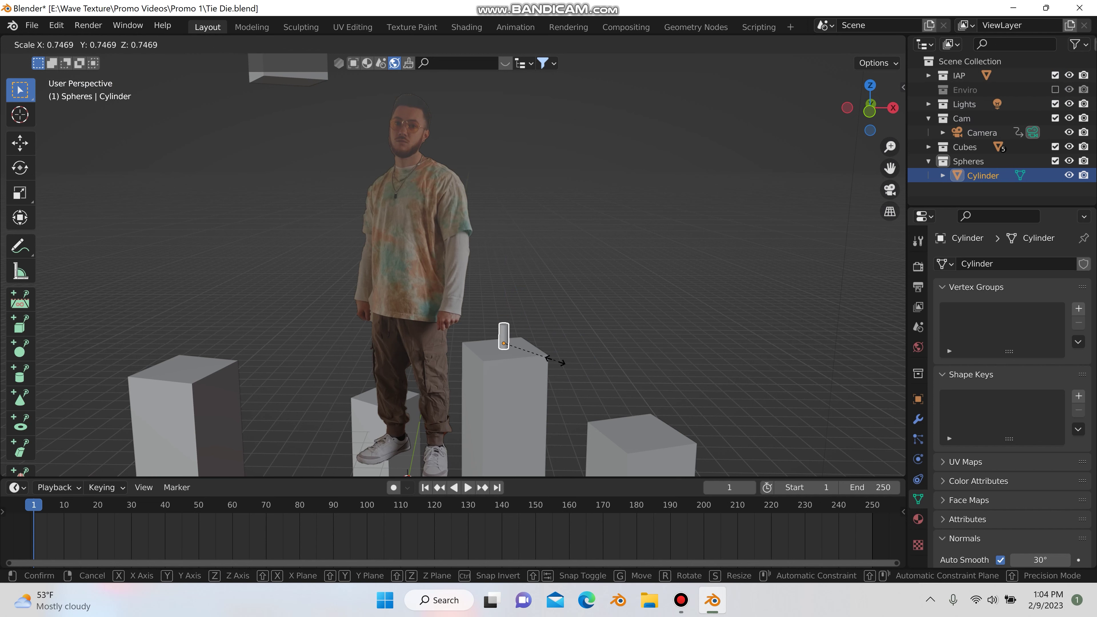
click(529, 354)
key(s)
key(z)
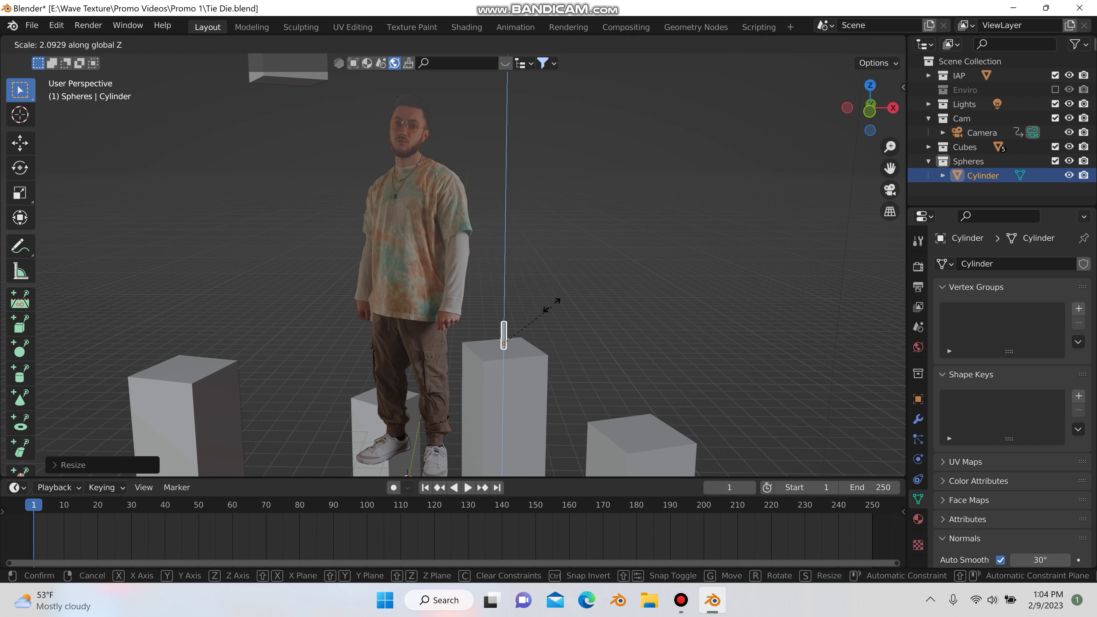
click(552, 302)
key(KP_Decimal)
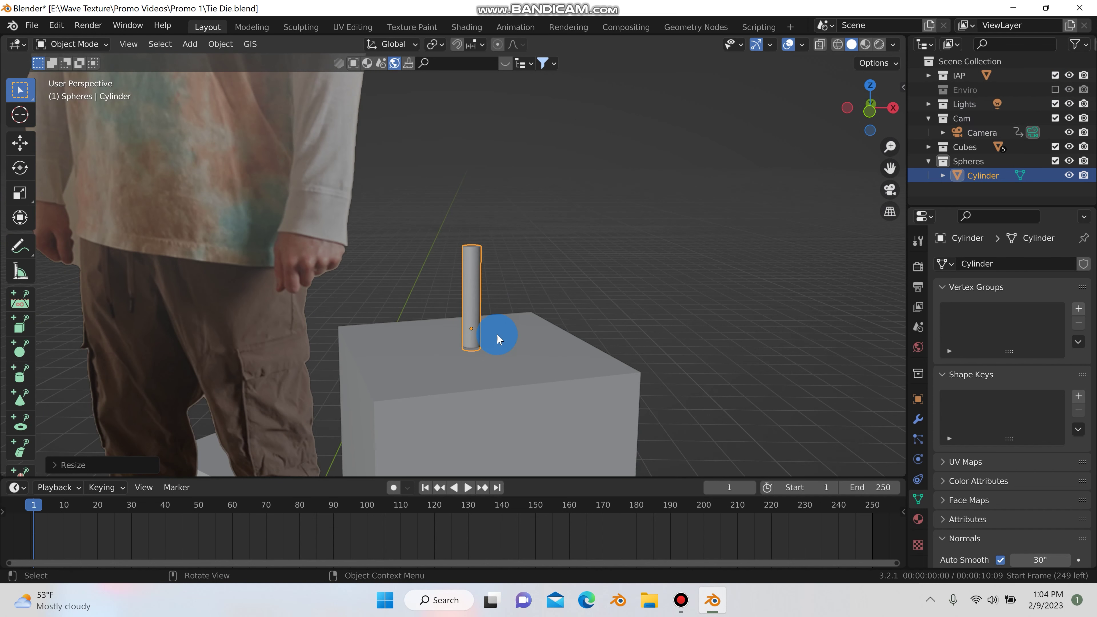
scroll(470, 315, down, 3)
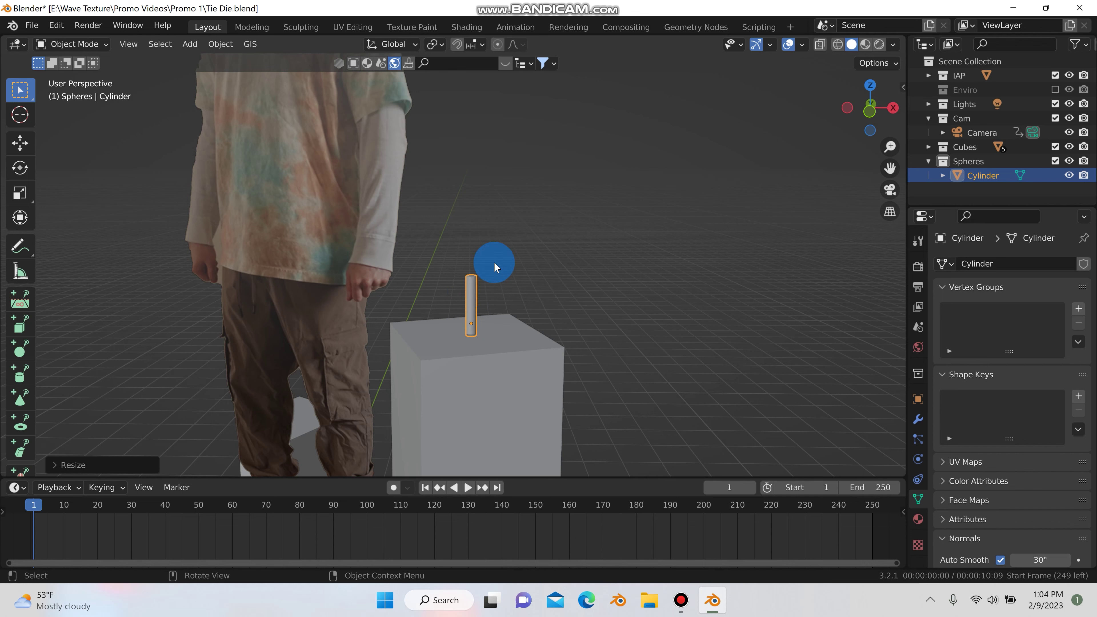
key(shift+a)
- Add a smooth-shaded UV Sphere and raise it vertically
mouse_move(471, 223)
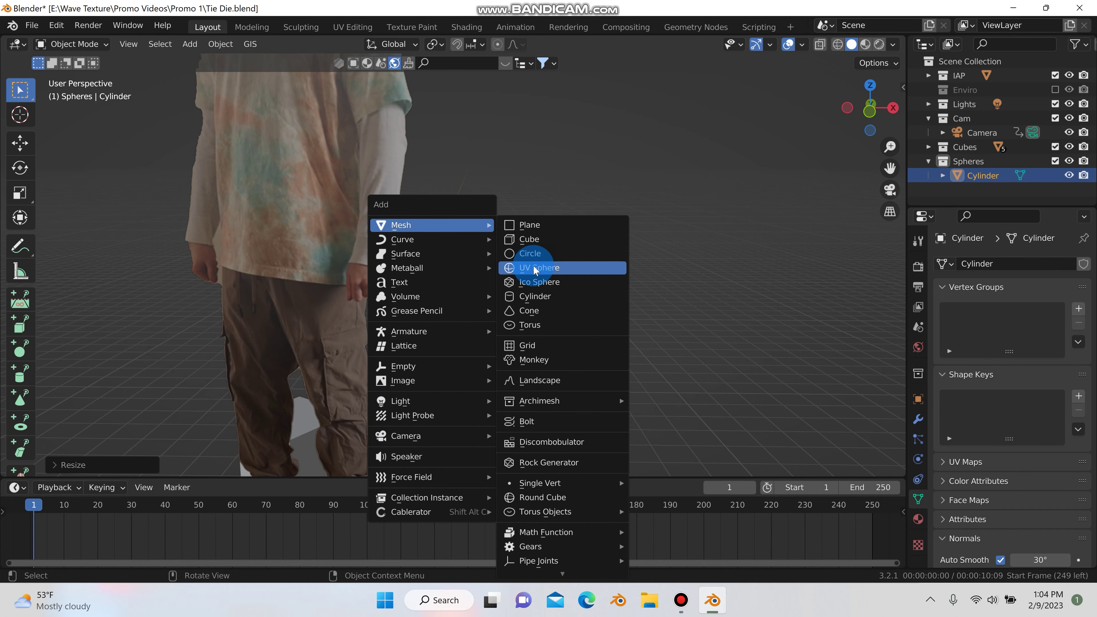
click(536, 264)
scroll(381, 272, down, 5)
scroll(382, 273, up, 2)
right_click(328, 283)
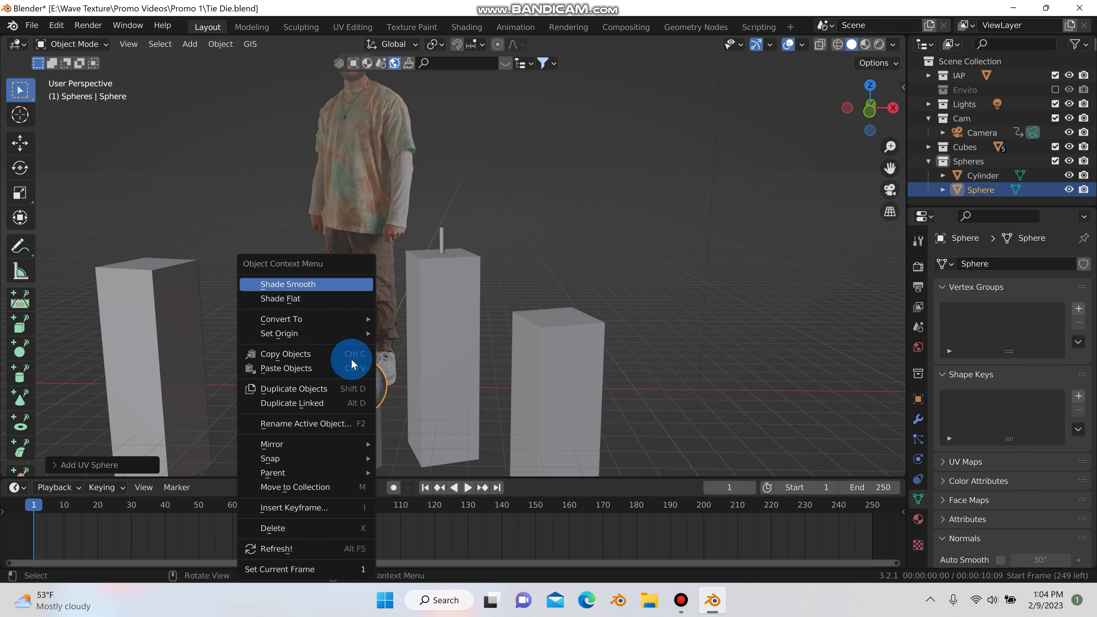
click(325, 284)
key(g)
key(z)
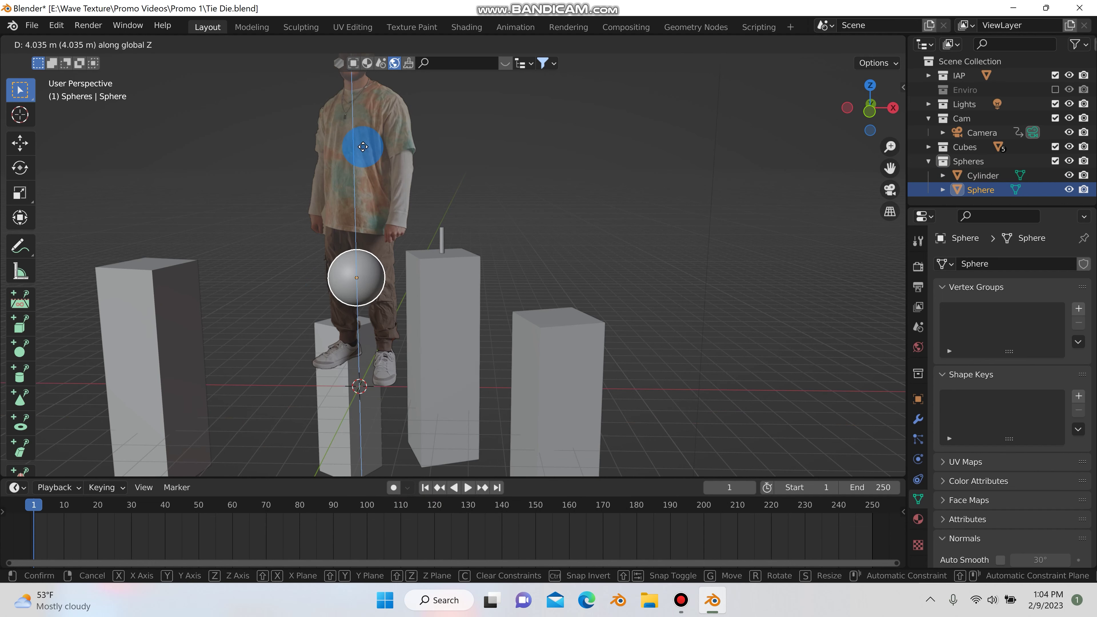
click(405, 185)
- From the top view, centre the sphere over the post
key(KP_7)
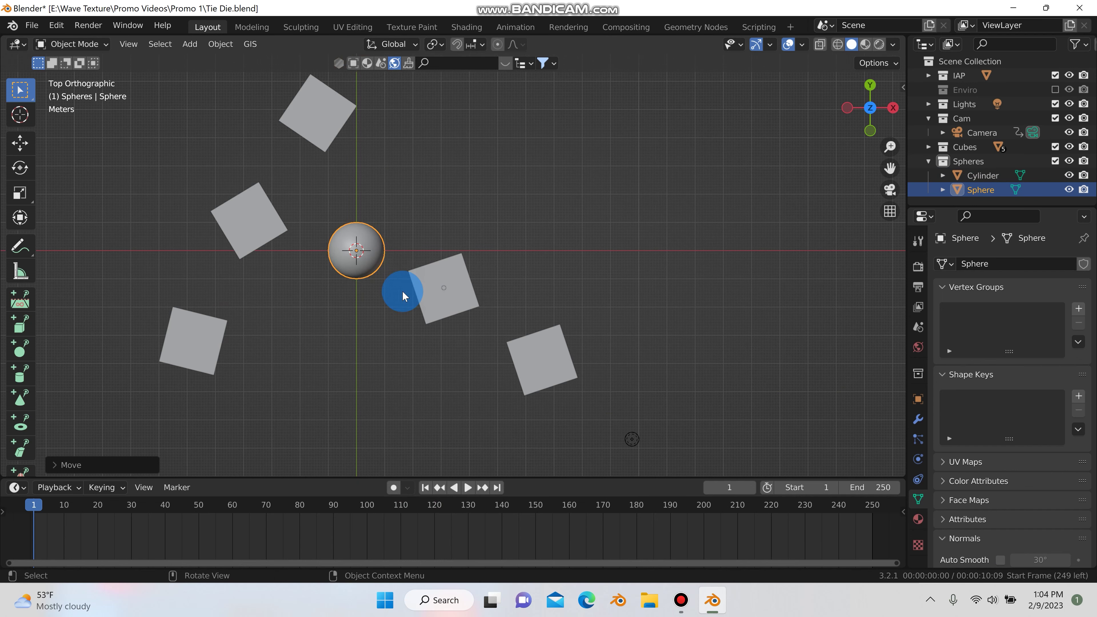
key(g)
click(493, 326)
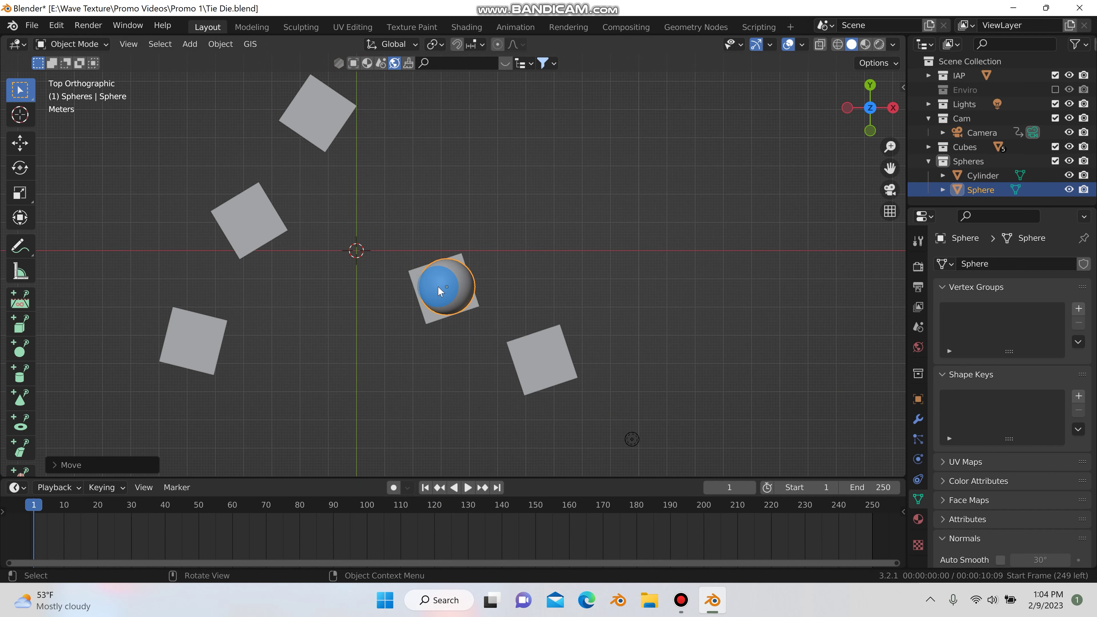
scroll(439, 288, up, 3)
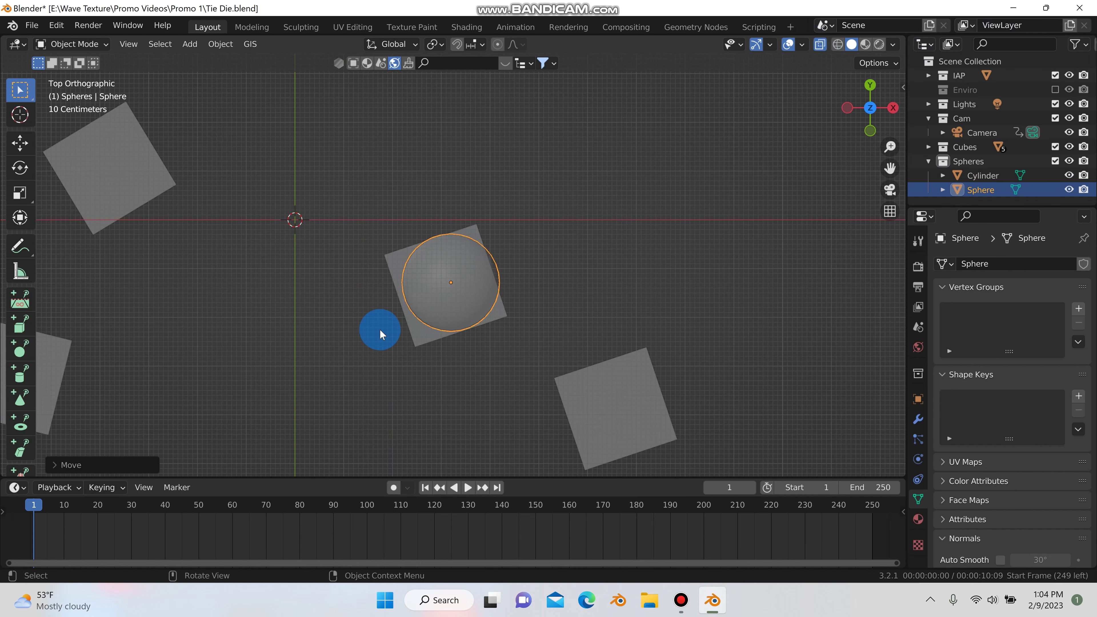
scroll(531, 253, up, 5)
key(g)
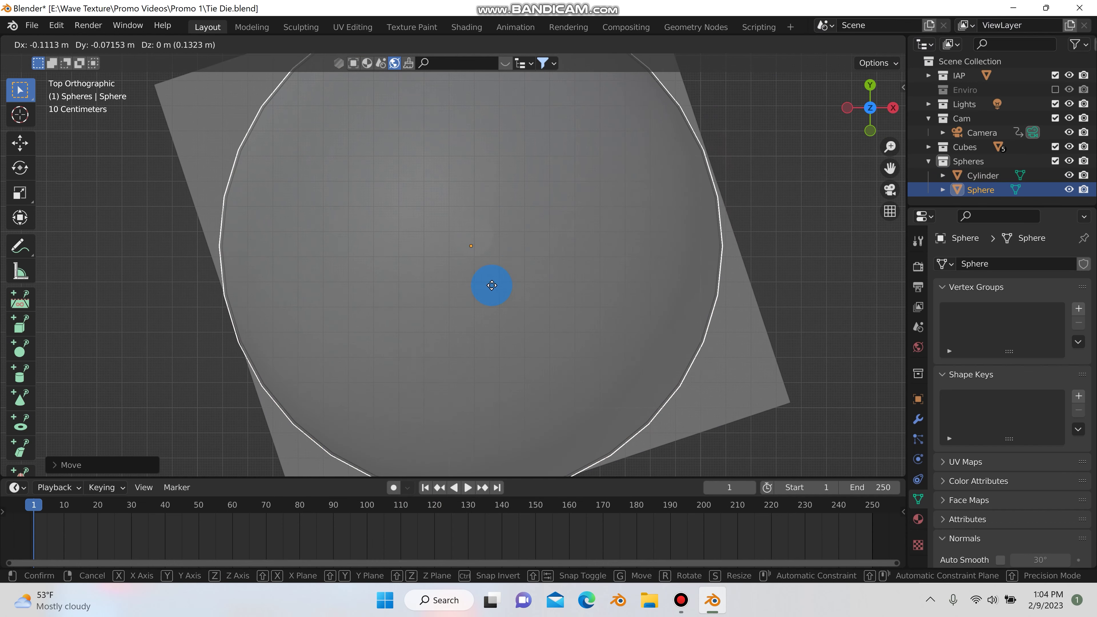
click(501, 279)
- In front view, set the sphere on top of the post and shrink it
key(KP_1)
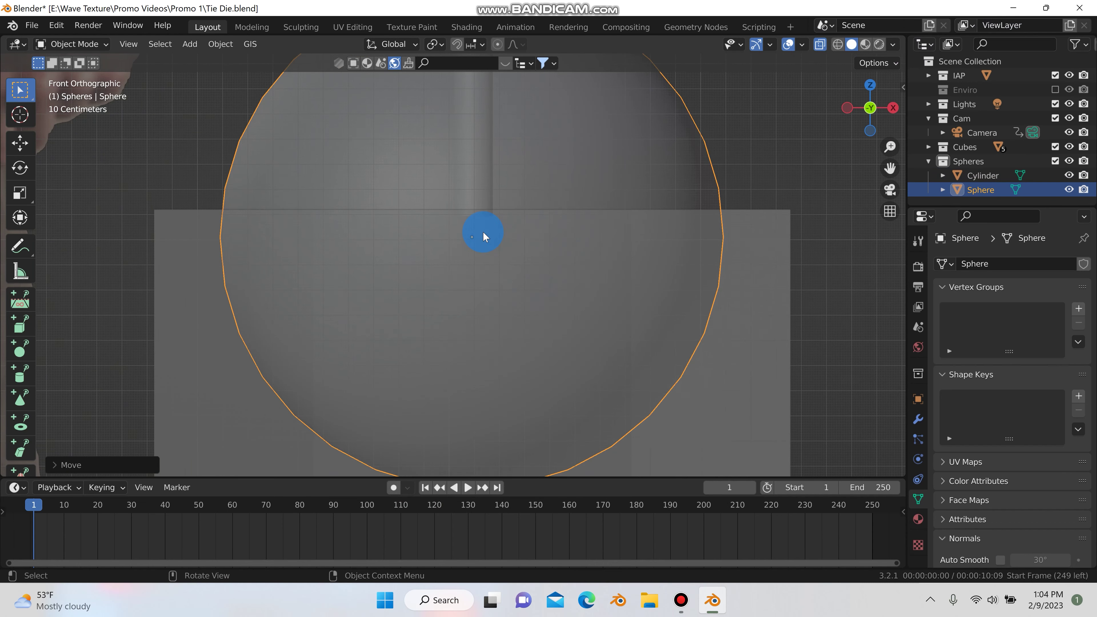
scroll(465, 272, down, 3)
key(g)
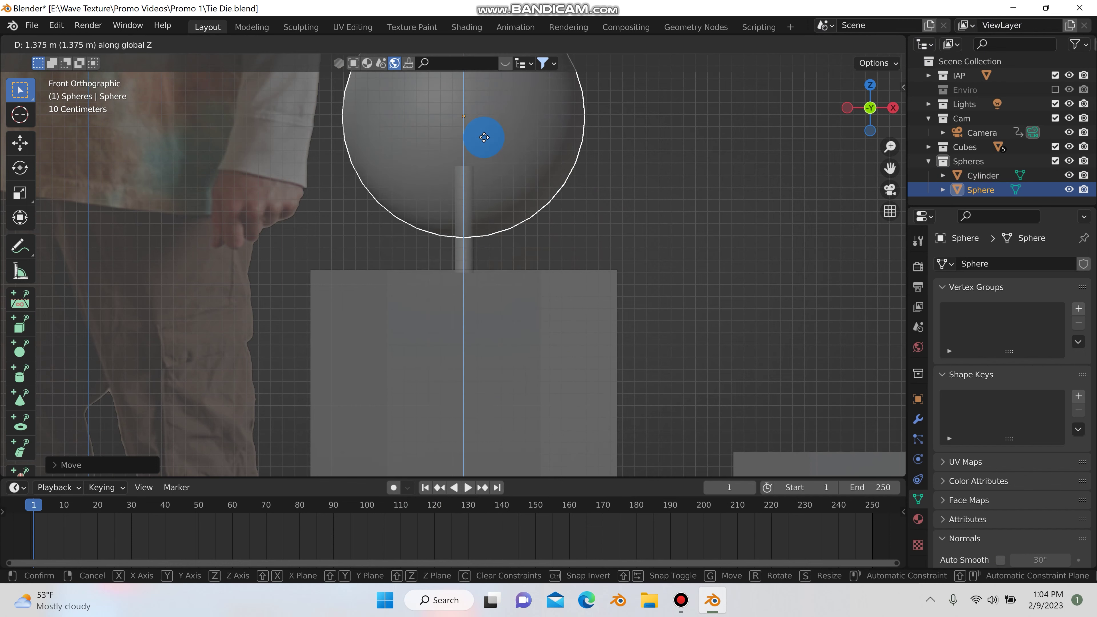
click(480, 137)
key(s)
click(460, 171)
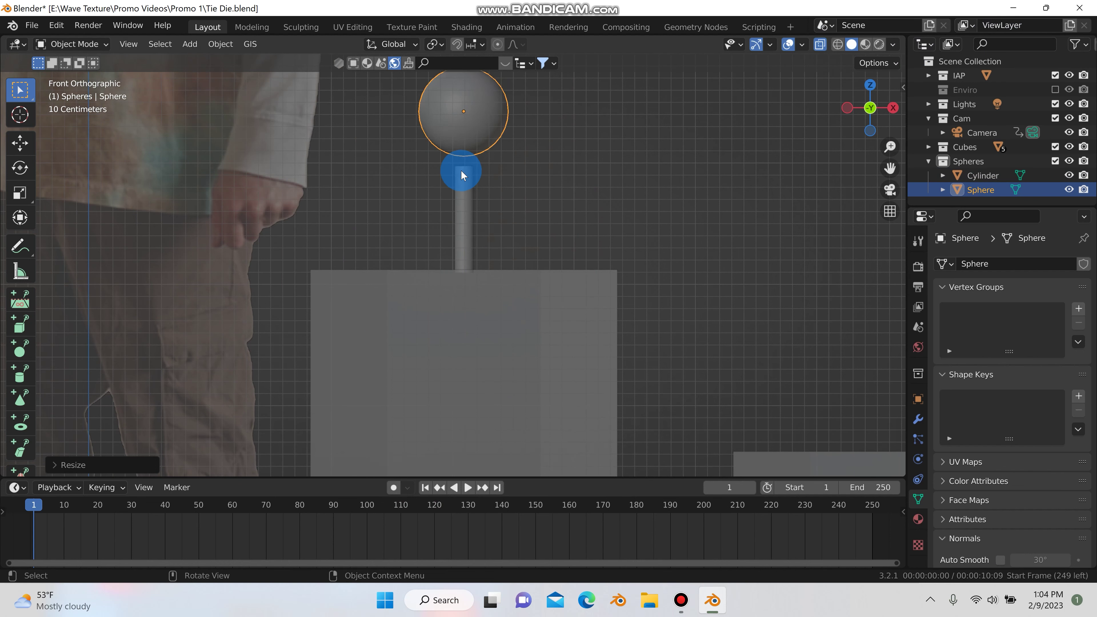
scroll(460, 181, up, 3)
scroll(473, 236, up, 2)
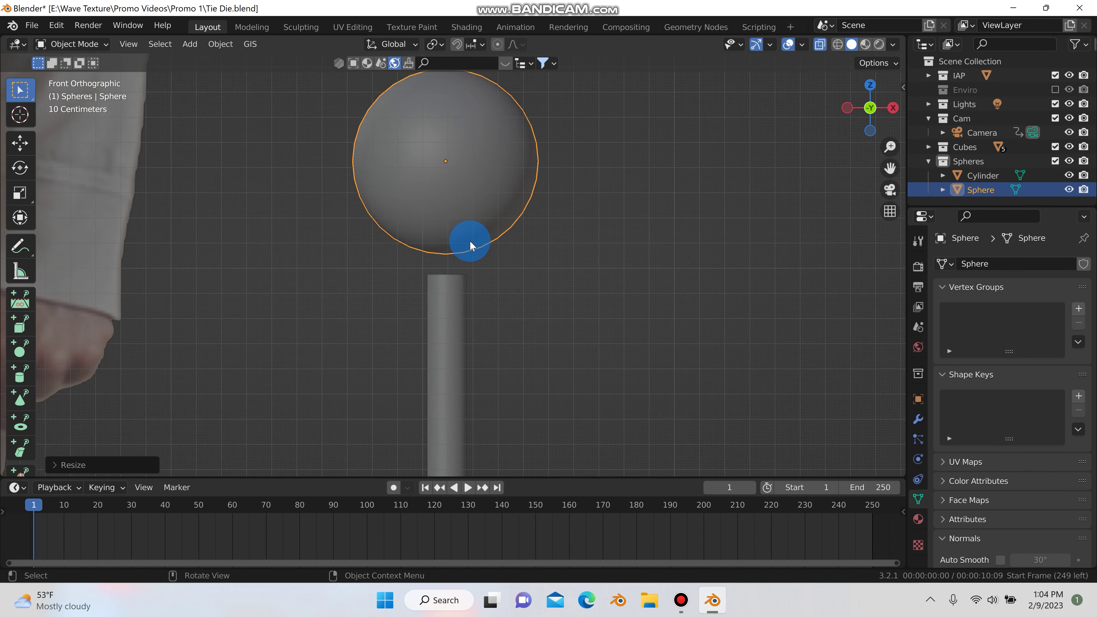
- Duplicate the sphere into a smaller copy left of the big sphere, with see-through display off
key(shift+d)
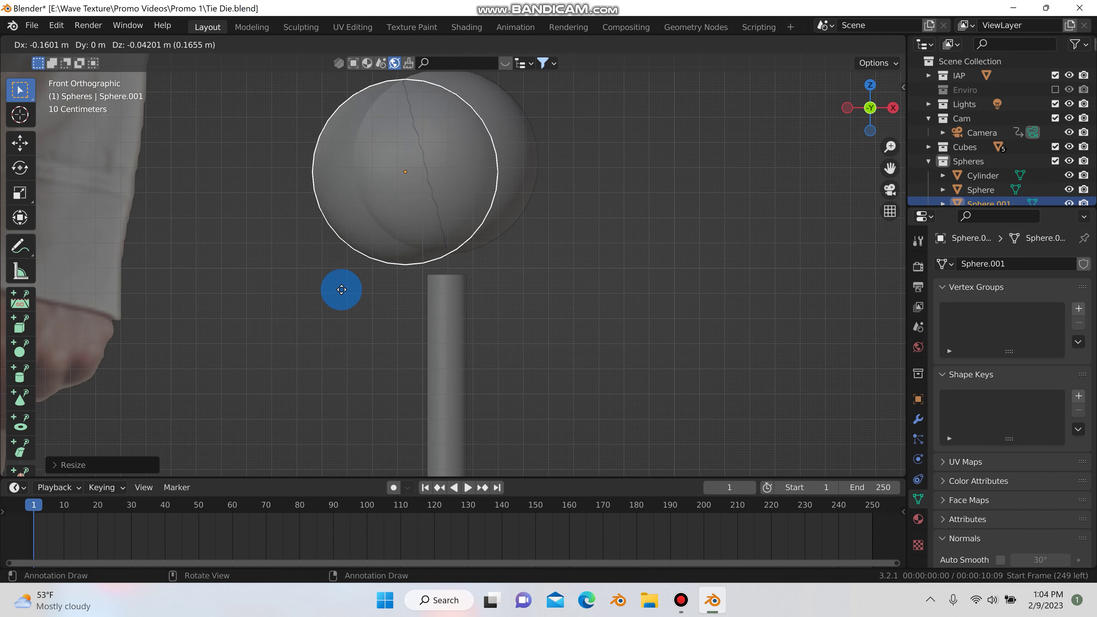
click(282, 301)
key(s)
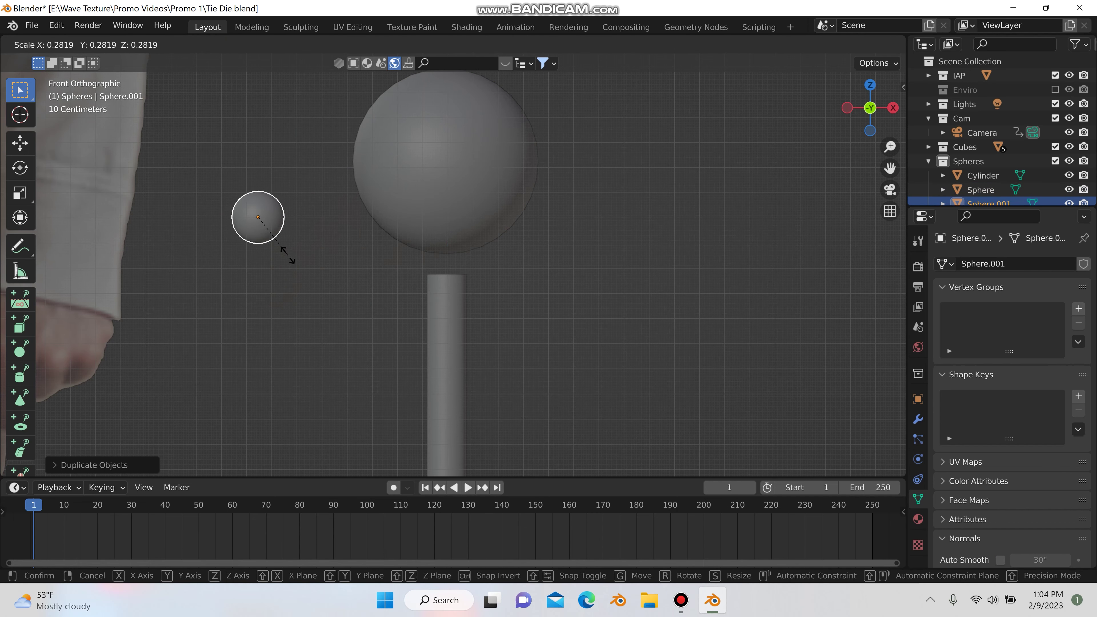
click(288, 247)
middle_drag(357, 262, 678, 178)
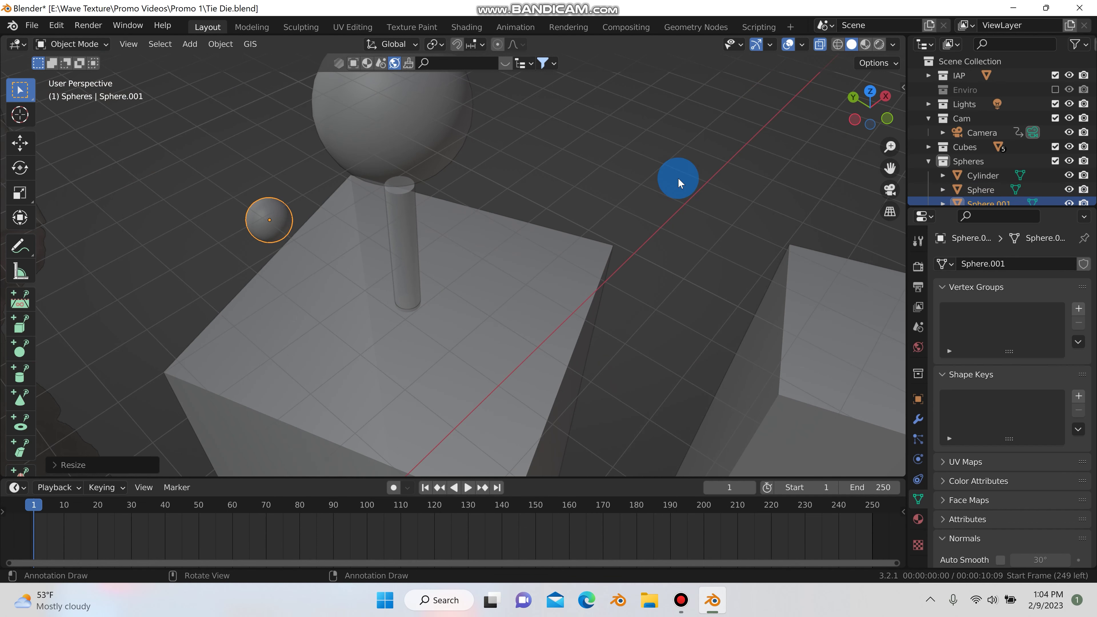
click(819, 44)
key(KP_5)
middle_drag(458, 143, 379, 260)
- Make three more small sphere copies around the pedestal: top edge, right, and lower left
key(shift+d)
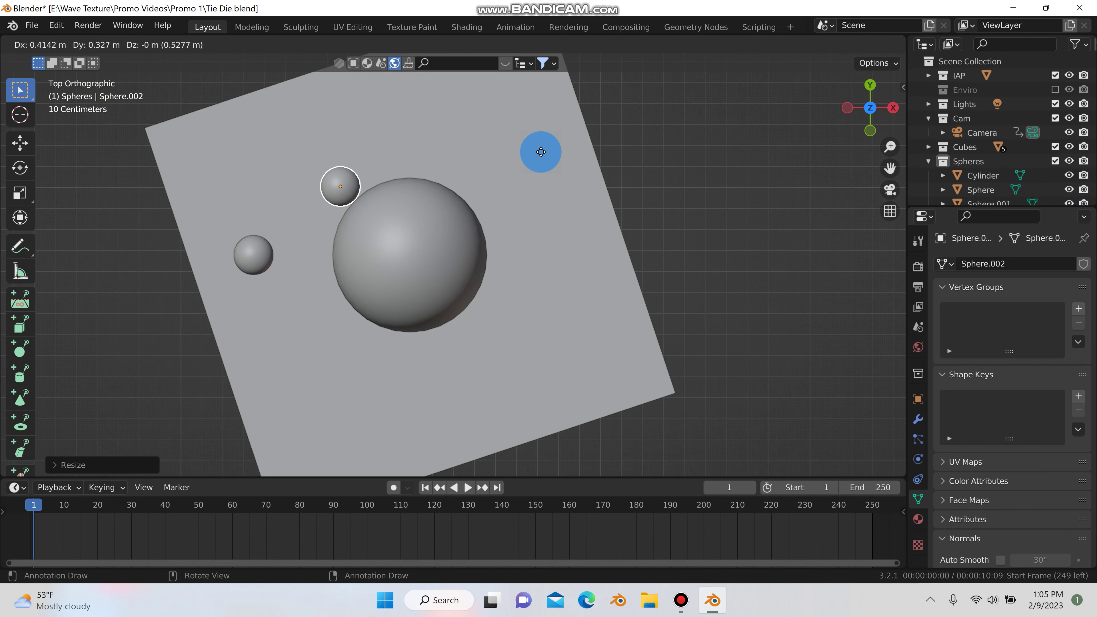
click(587, 136)
key(shift+d)
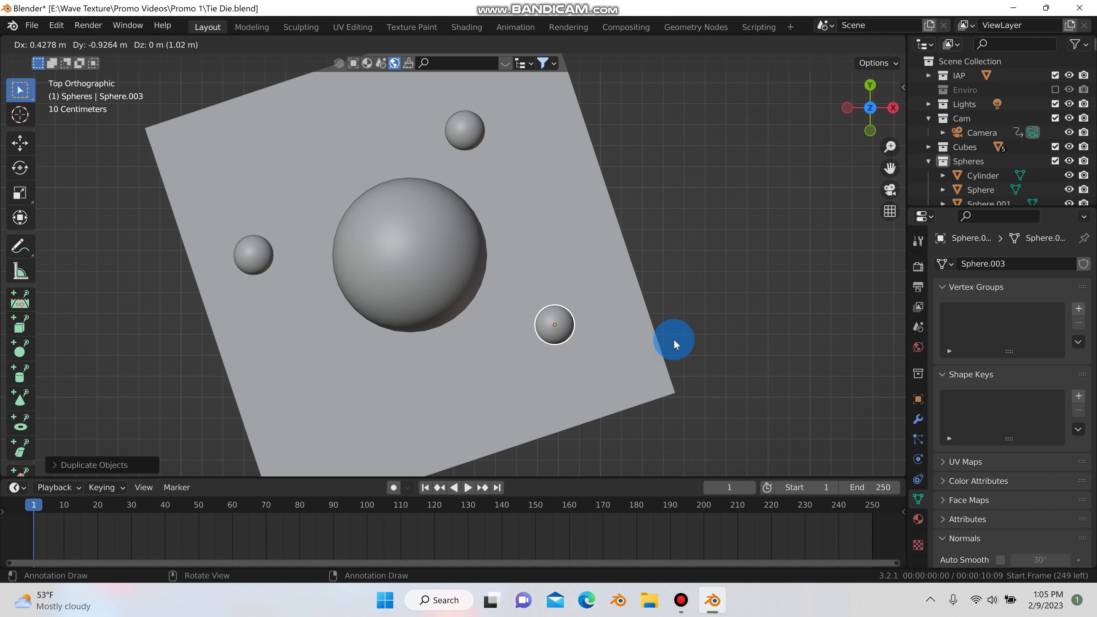
click(665, 344)
key(shift+d)
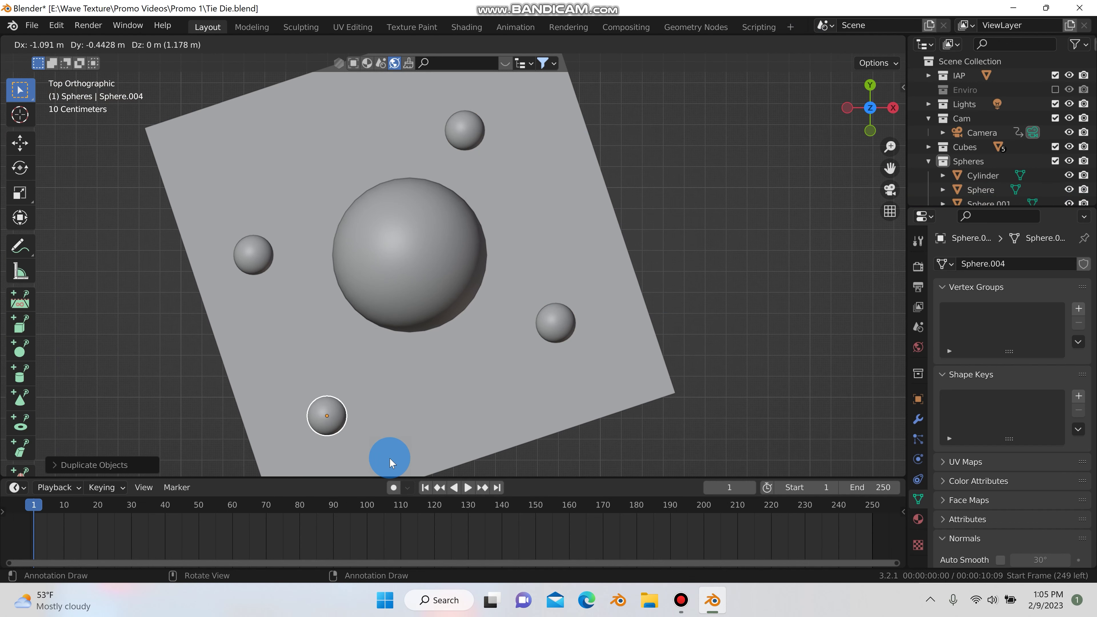
click(389, 458)
key(g)
click(406, 431)
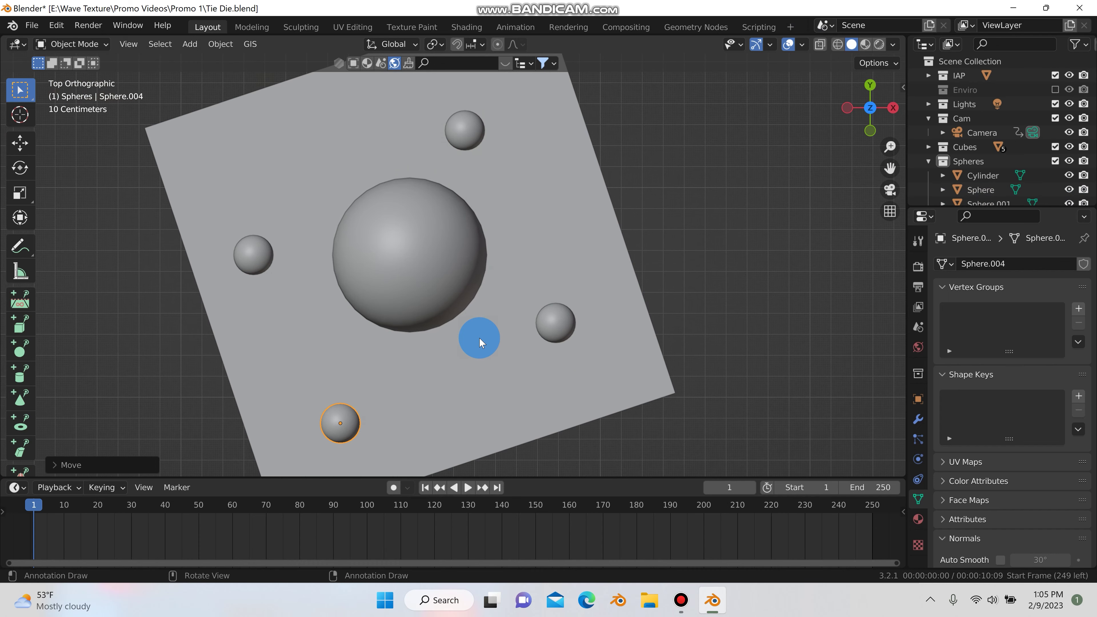
- Shrink the lower-left sphere Sphere.004 and lower it slightly
middle_drag(477, 335, 455, 355)
key(s)
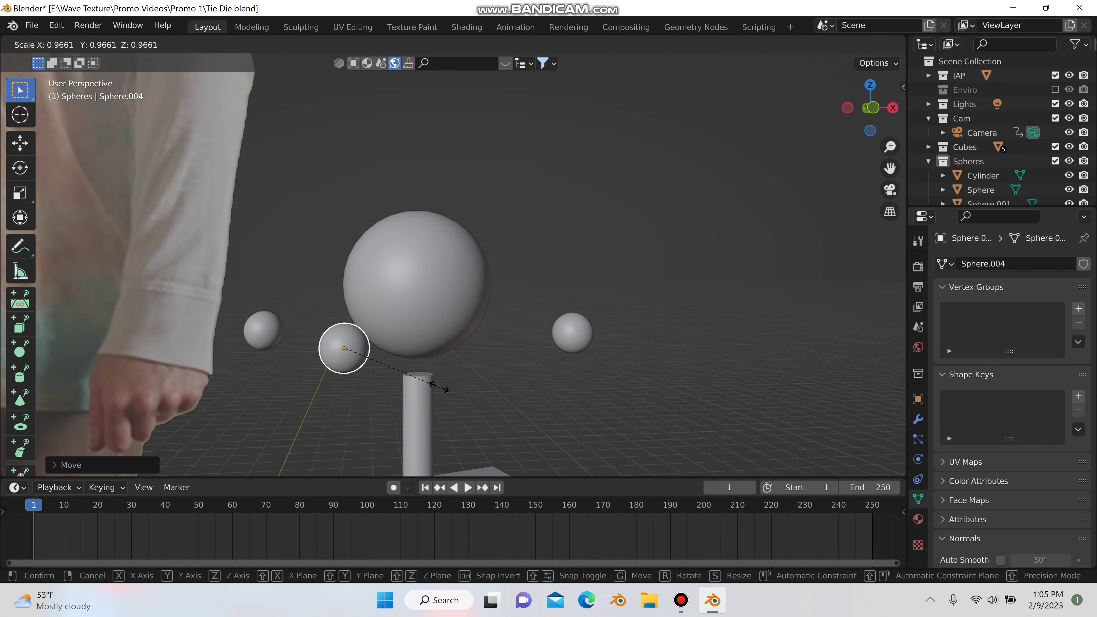
click(411, 374)
key(g)
click(404, 406)
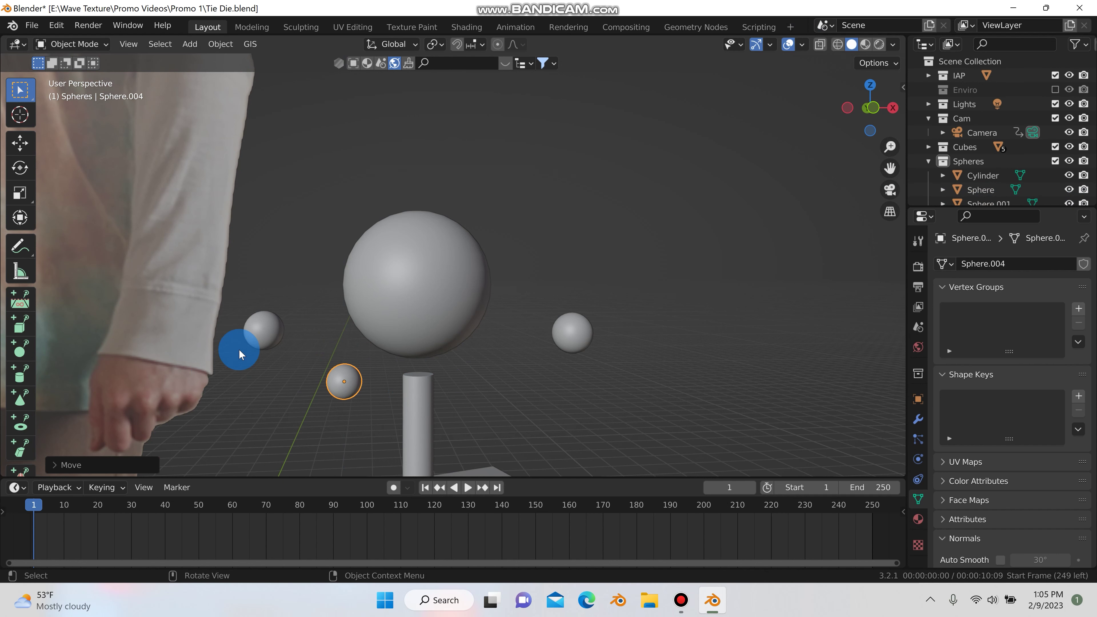
- Reposition Sphere.001 and raise it vertically
click(250, 339)
key(g)
click(296, 365)
key(g)
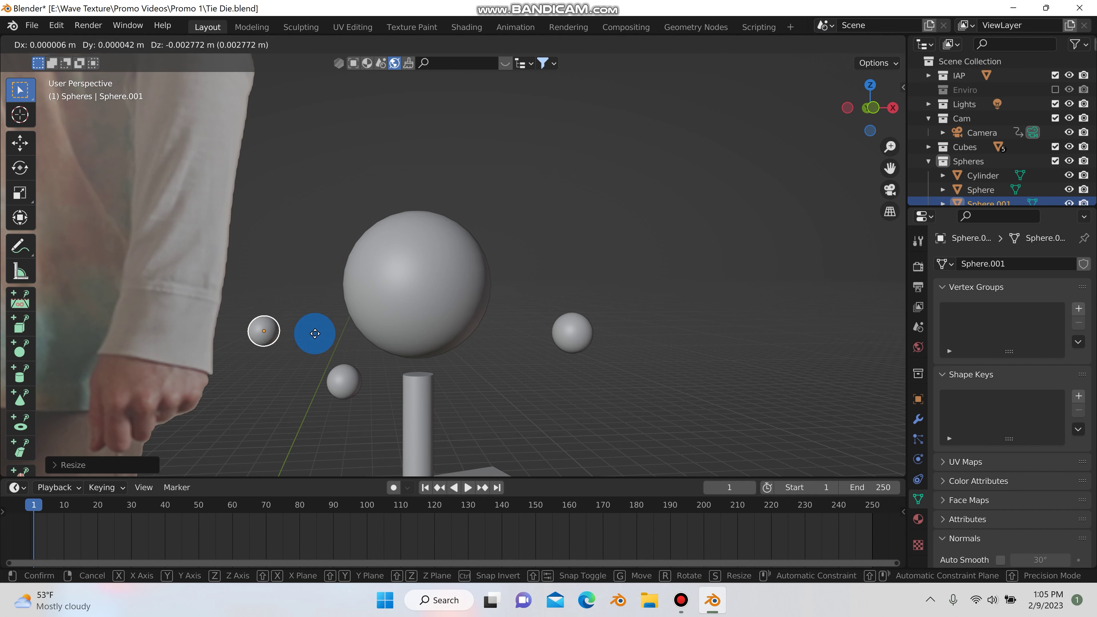
key(z)
click(563, 351)
- Shrink the small sphere Sphere.003
click(579, 346)
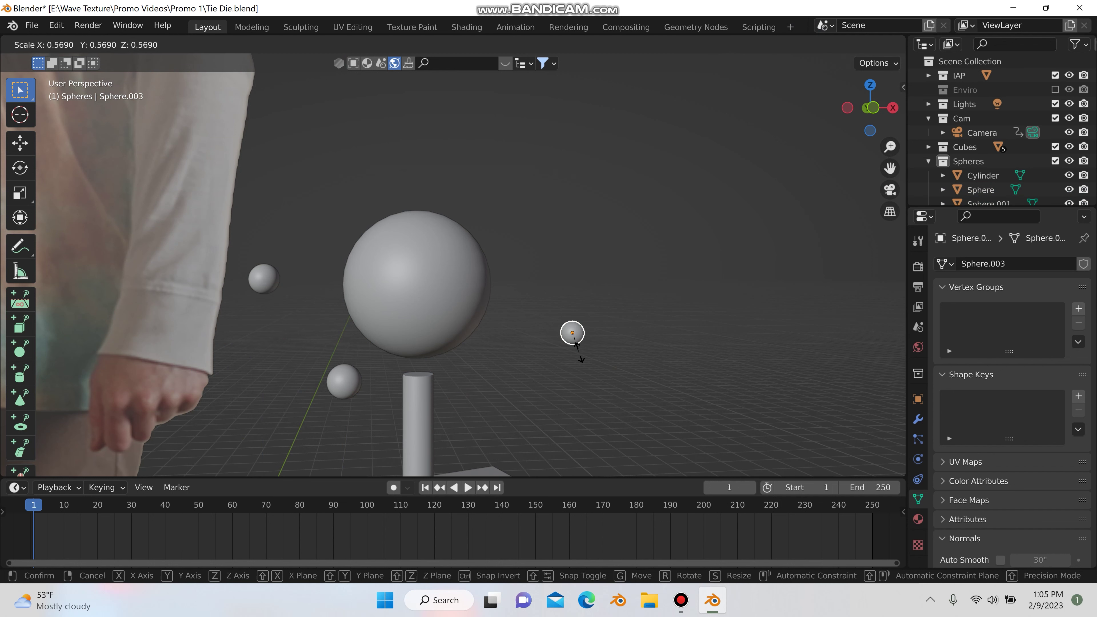
key(s)
click(578, 350)
middle_drag(507, 402, 526, 198)
- Raise and shrink Sphere.002 behind the big sphere, then check it through the camera
click(526, 198)
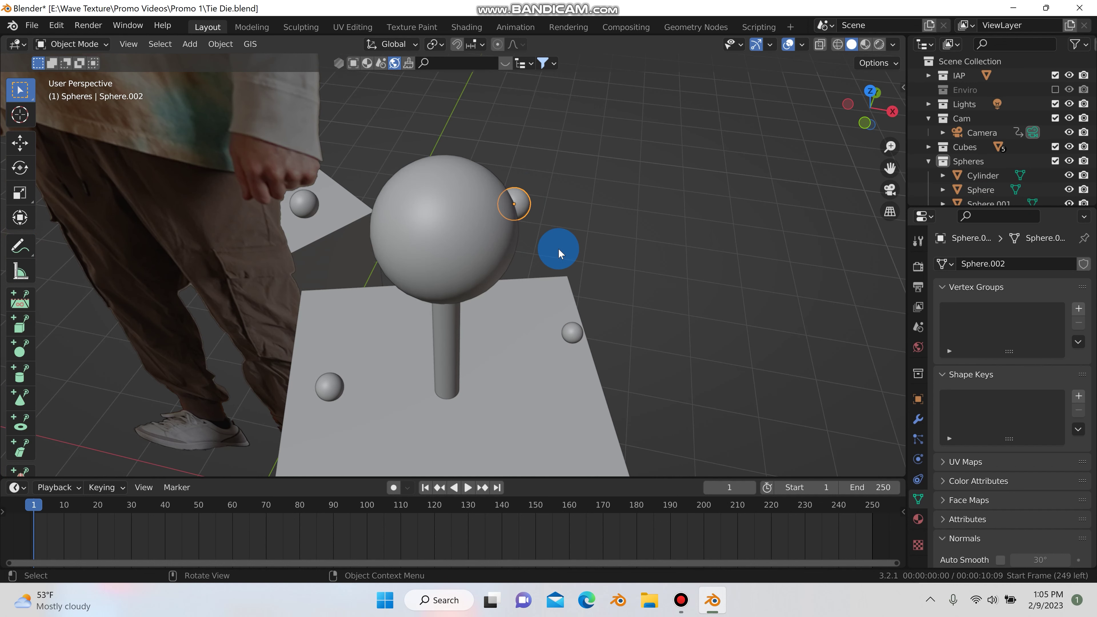
key(g)
key(z)
click(538, 246)
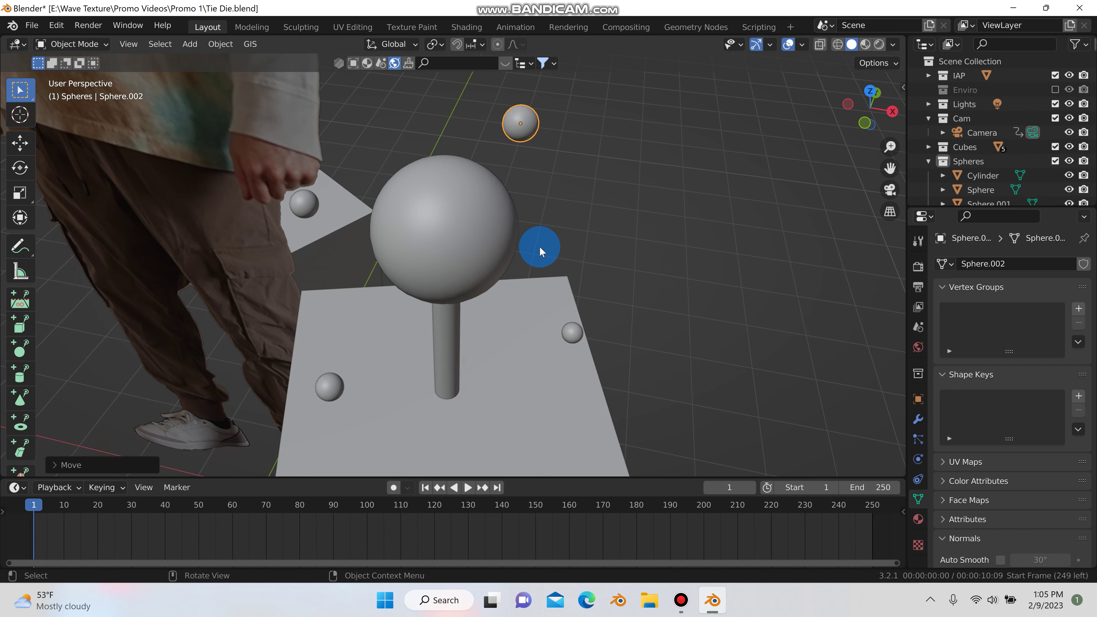
middle_drag(539, 246, 588, 242)
key(s)
click(669, 208)
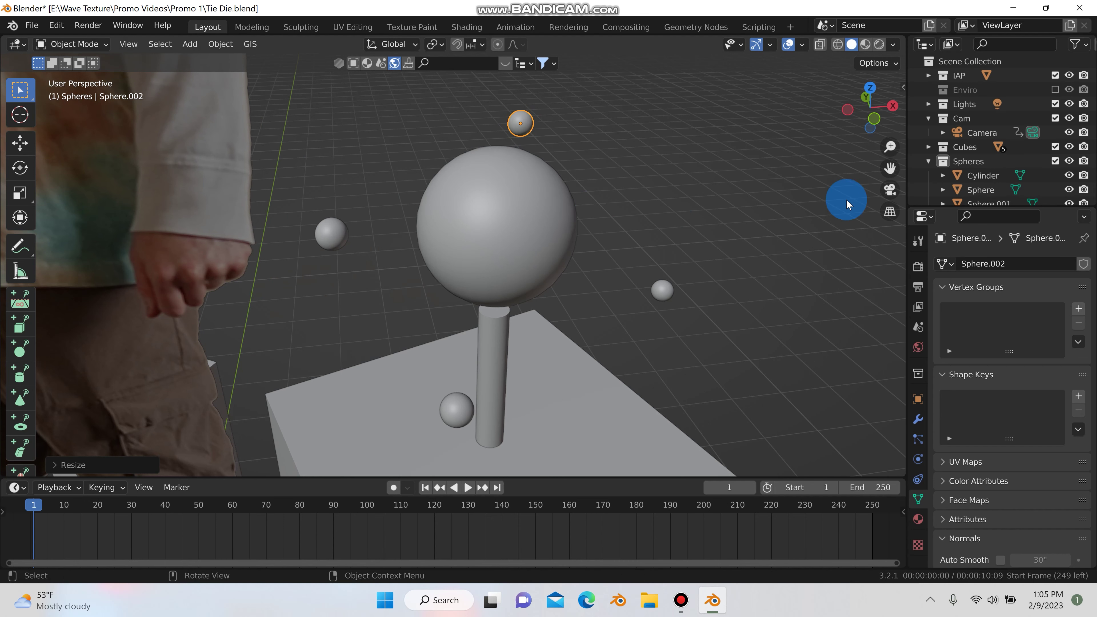
click(889, 190)
- Raise Sphere.002 a further 0.23 m above the pillar
key(g)
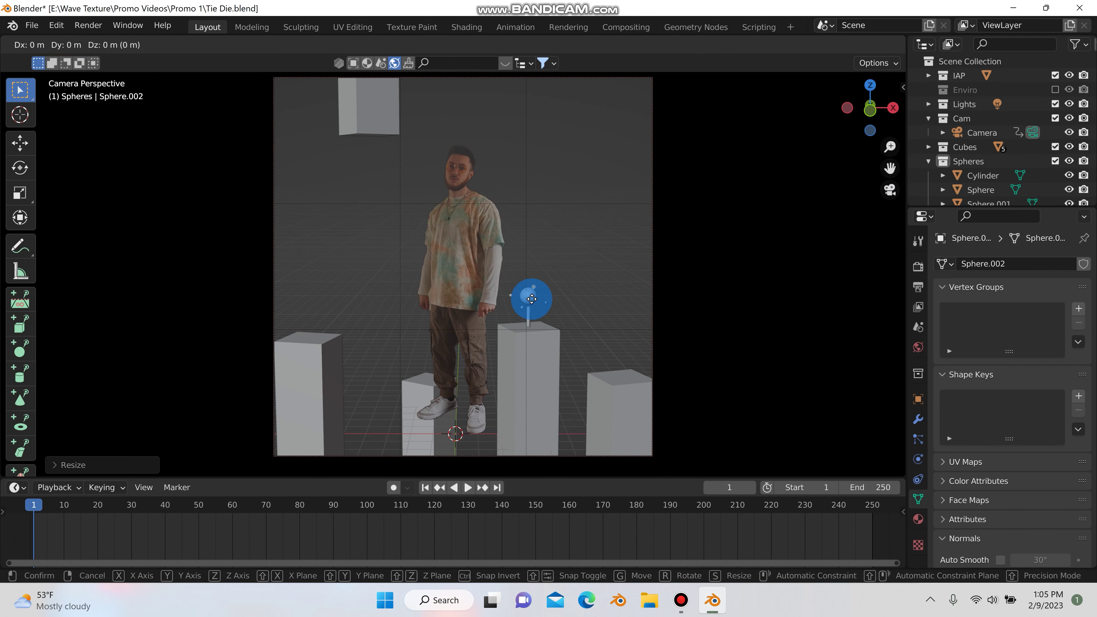
key(z)
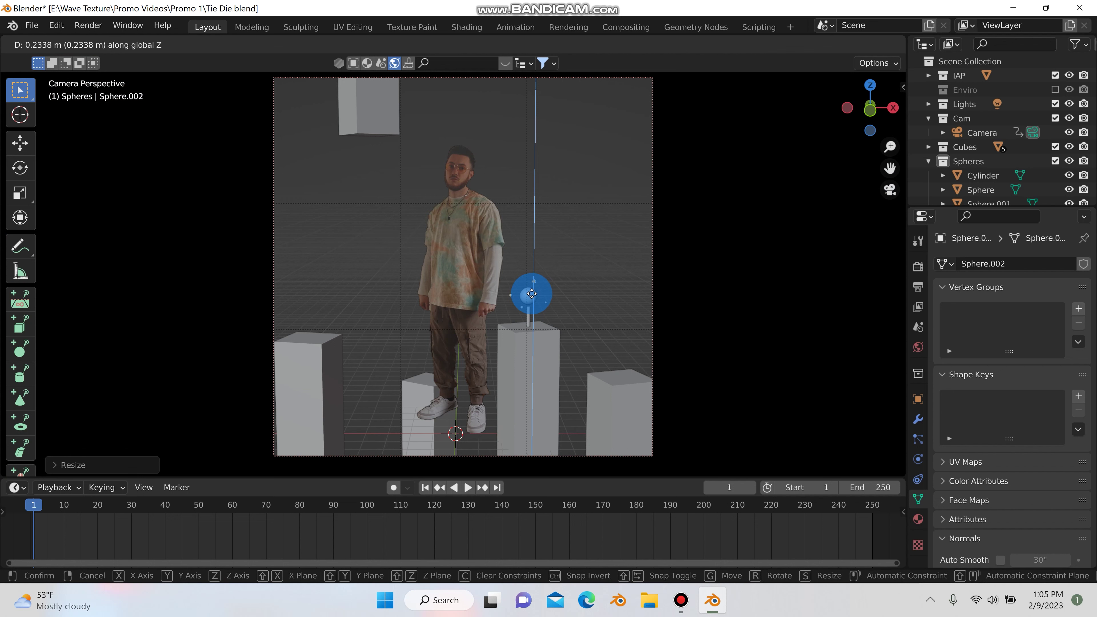
click(531, 293)
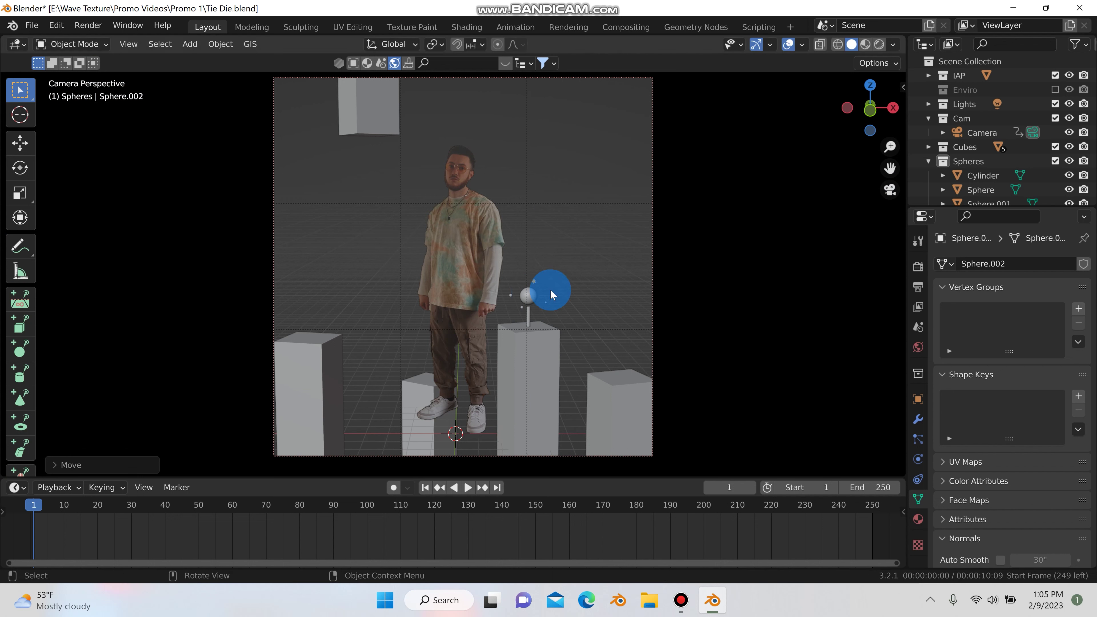
- Turn on Rendered shading, re-enable the Enviro collection, and select the sphere prop
click(879, 45)
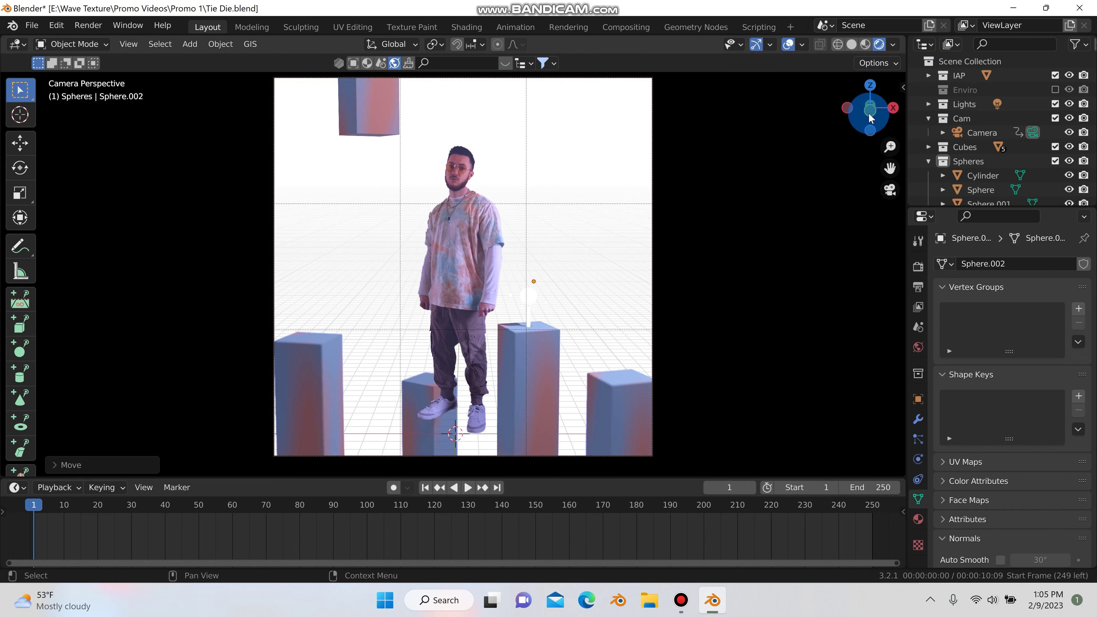
click(1055, 90)
click(823, 239)
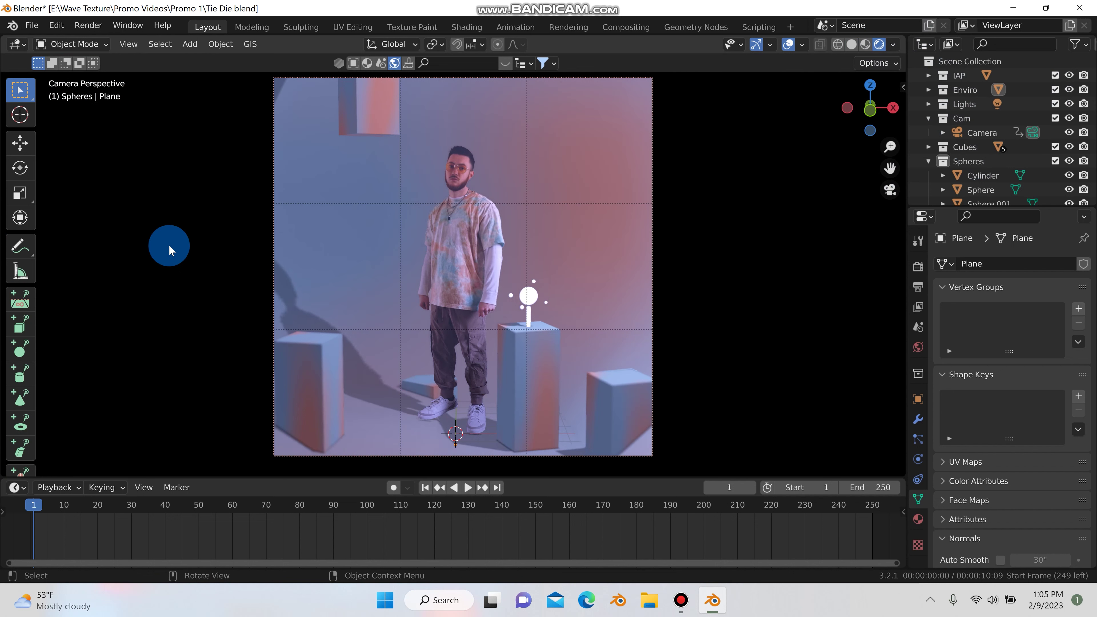
click(457, 251)
click(531, 298)
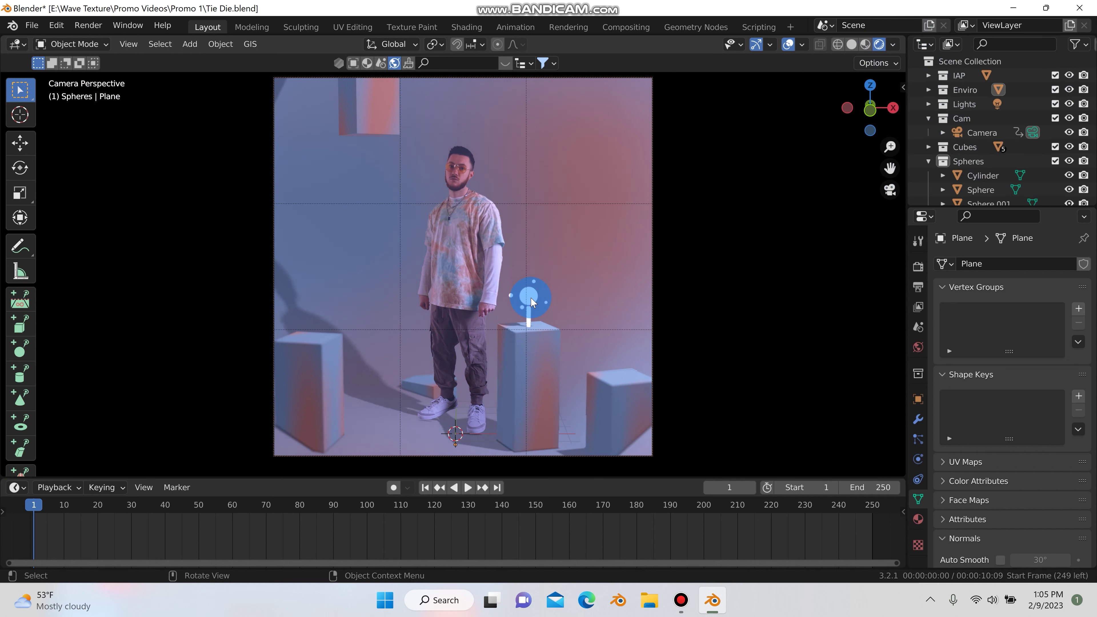
click(531, 300)
- Assign Material.001 to the big sphere and the thin cylinder beneath it
click(917, 519)
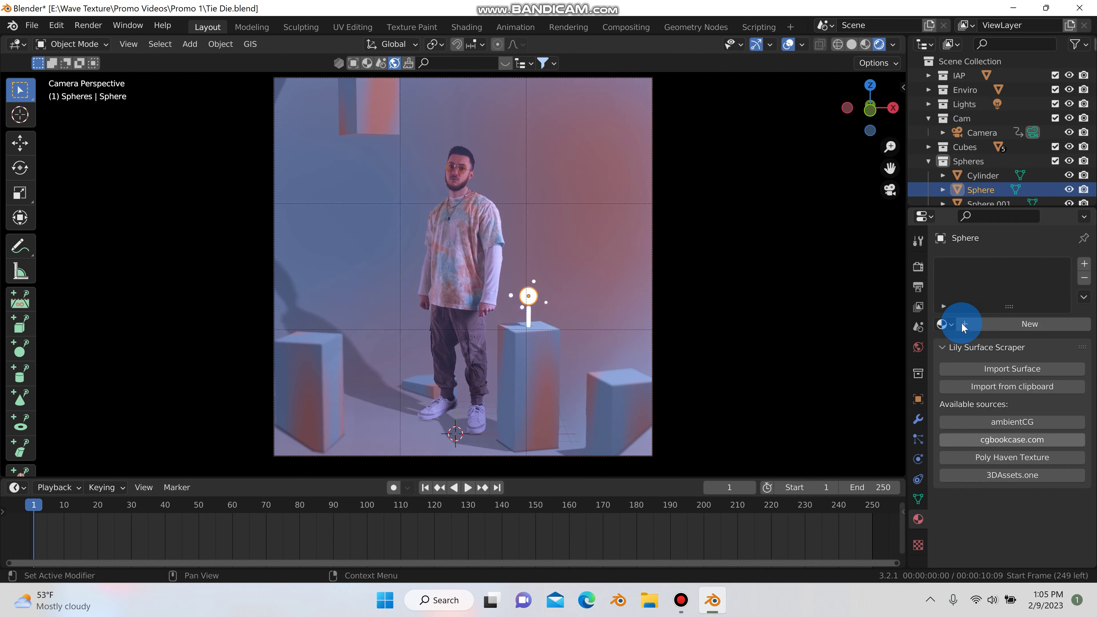
click(944, 324)
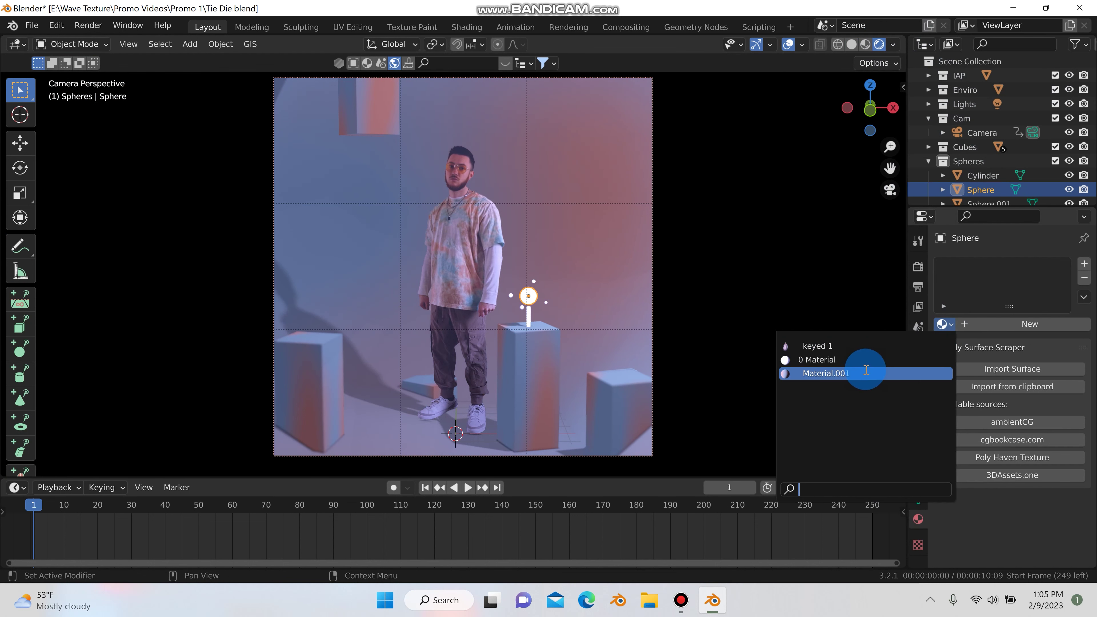
key(Return)
click(529, 319)
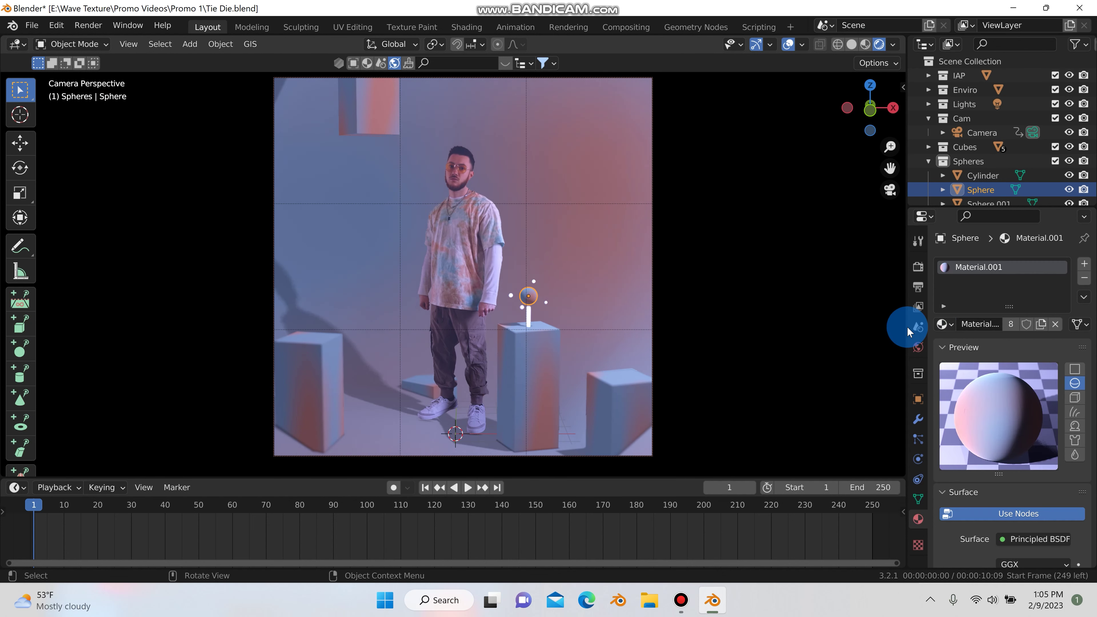
click(944, 323)
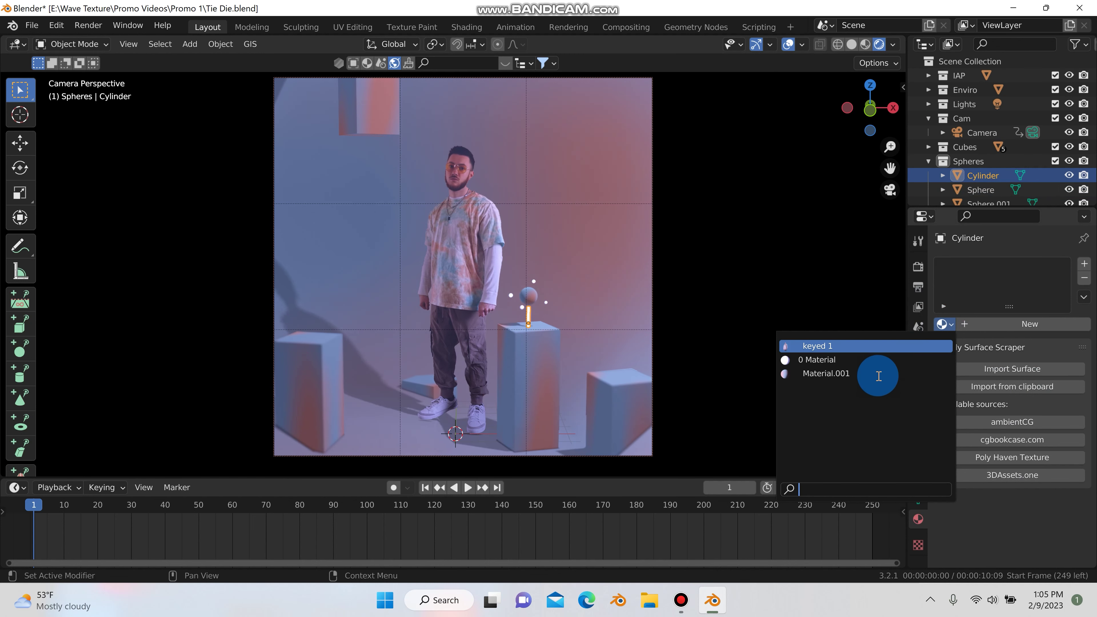
key(Return)
- Undo a stray File-menu action and give Sphere.003 Material.001
click(32, 26)
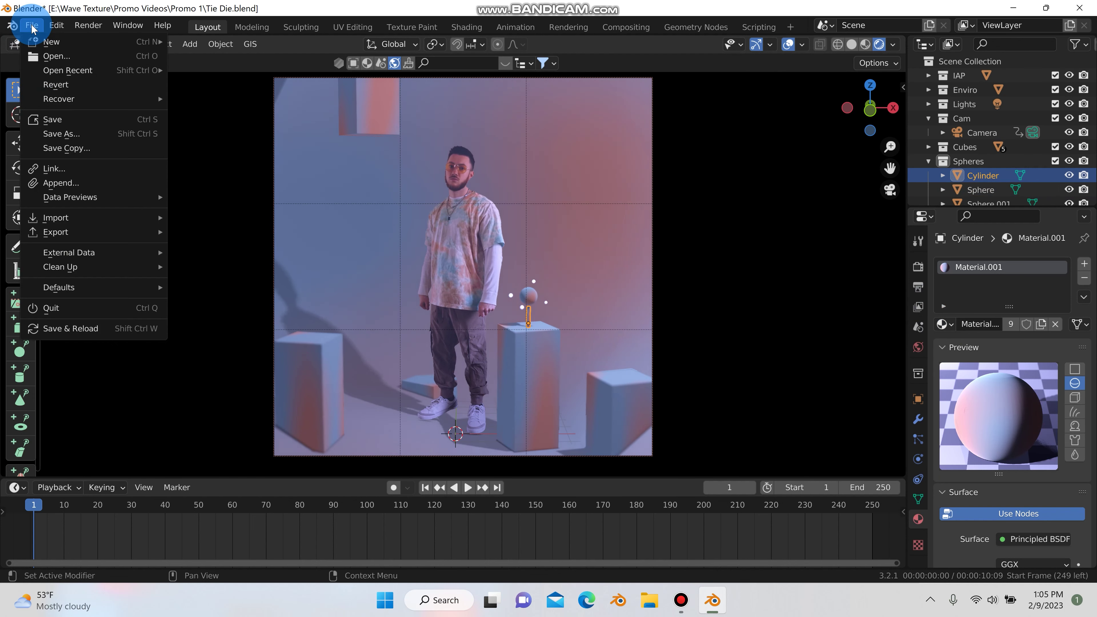
click(47, 123)
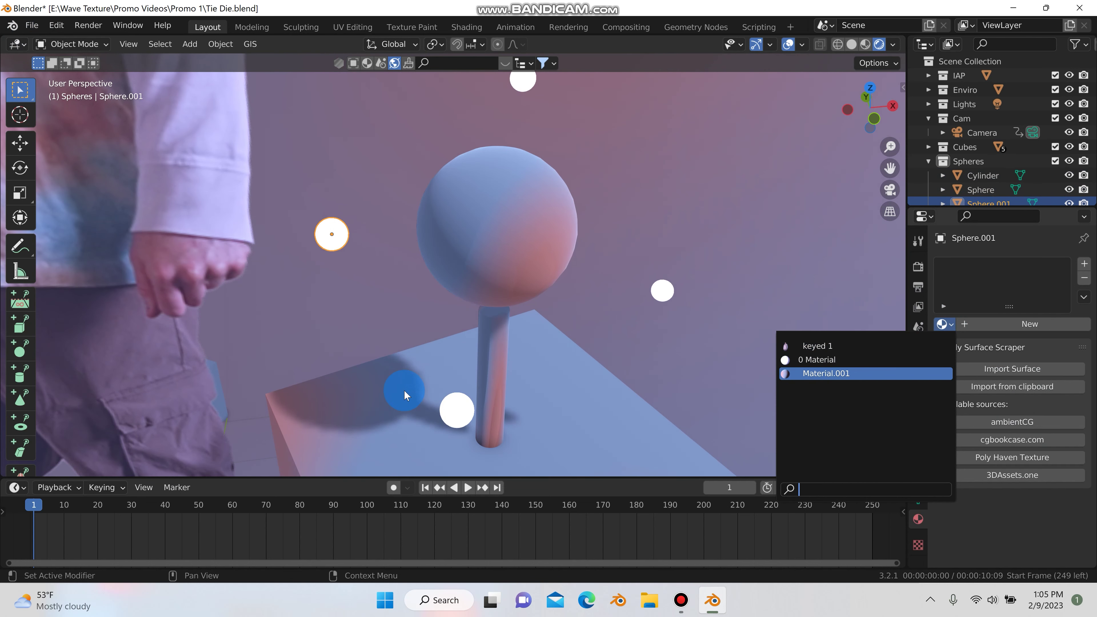
key(ctrl+z)
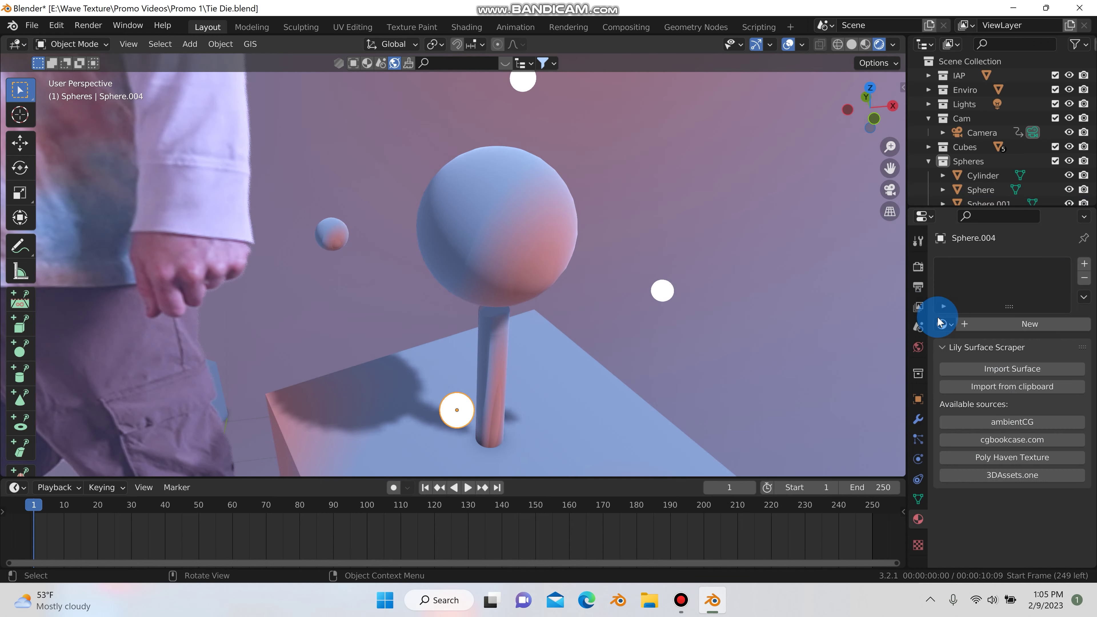
click(944, 324)
click(662, 290)
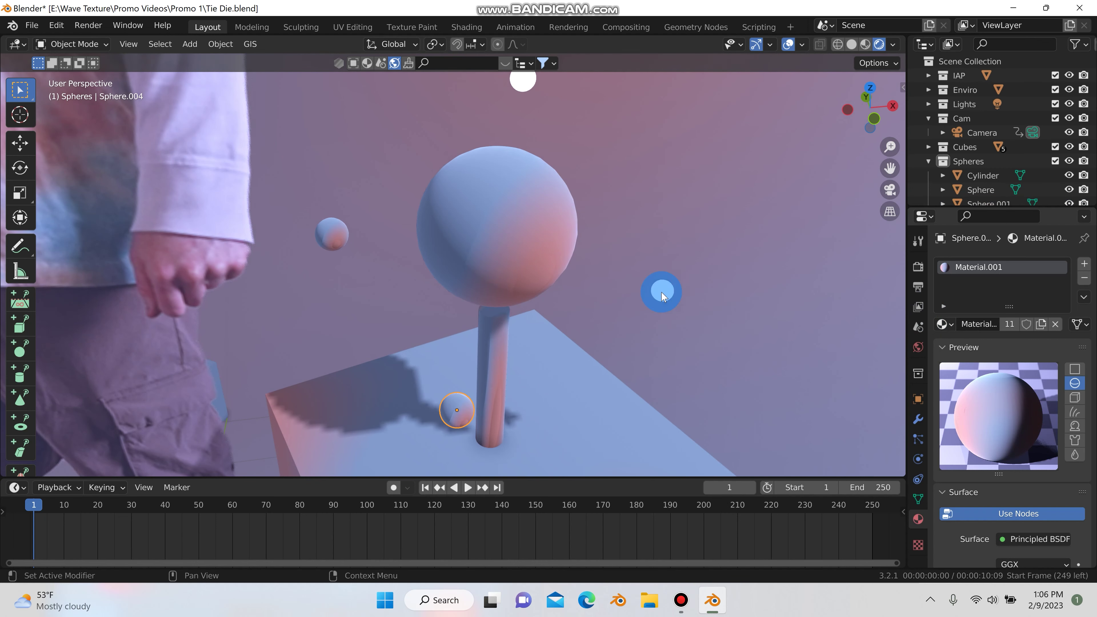
click(944, 323)
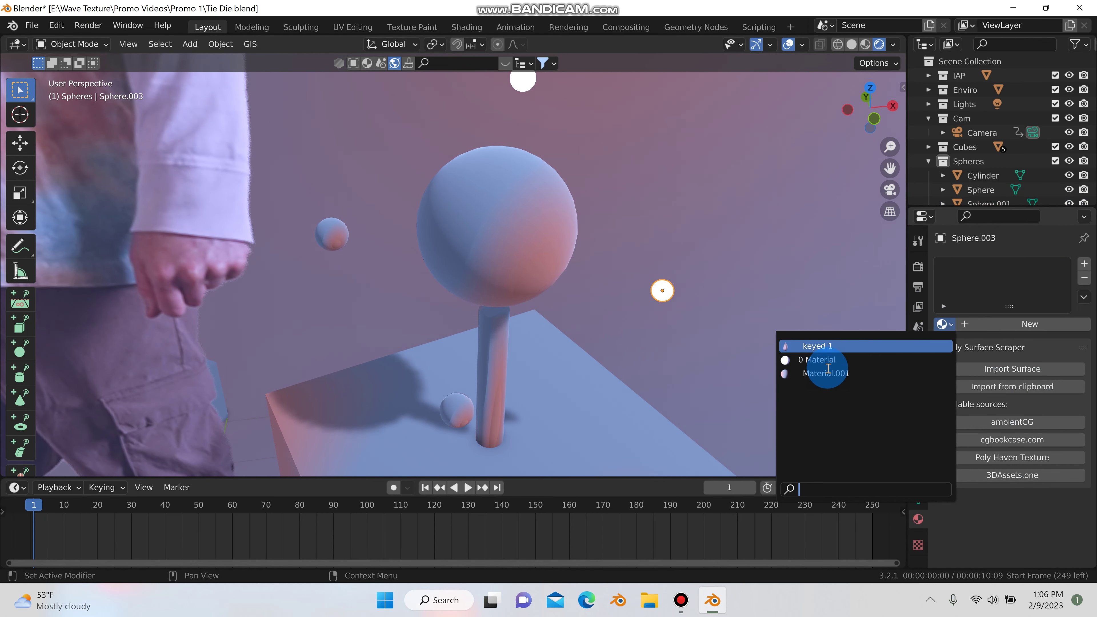
click(822, 372)
- Give Sphere.002 Material.001 and return to the camera view
click(535, 87)
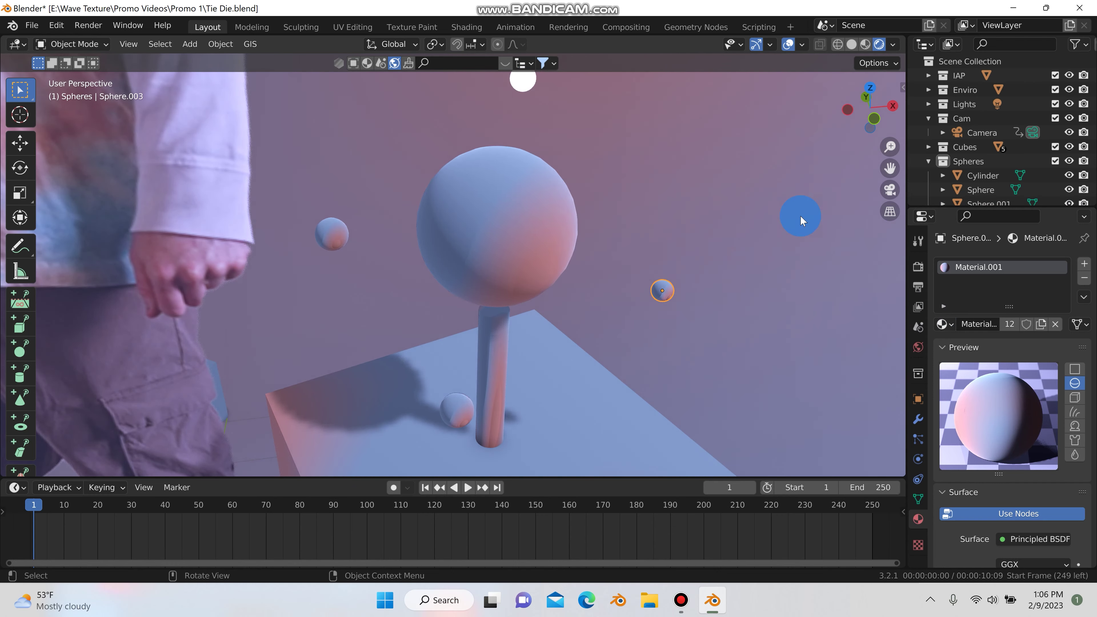
click(944, 323)
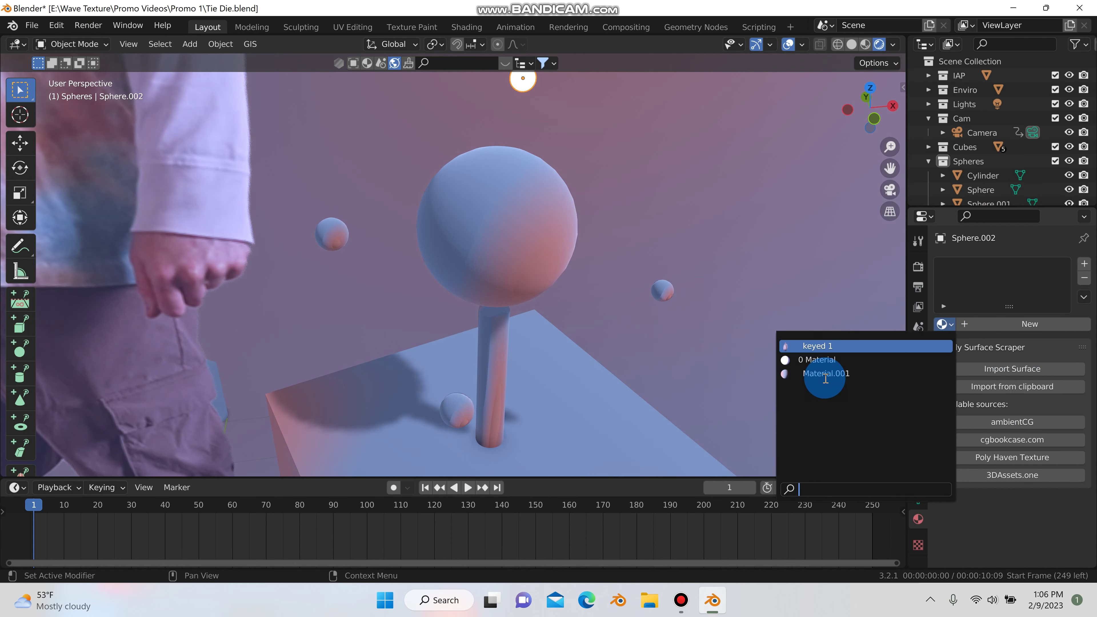
click(819, 375)
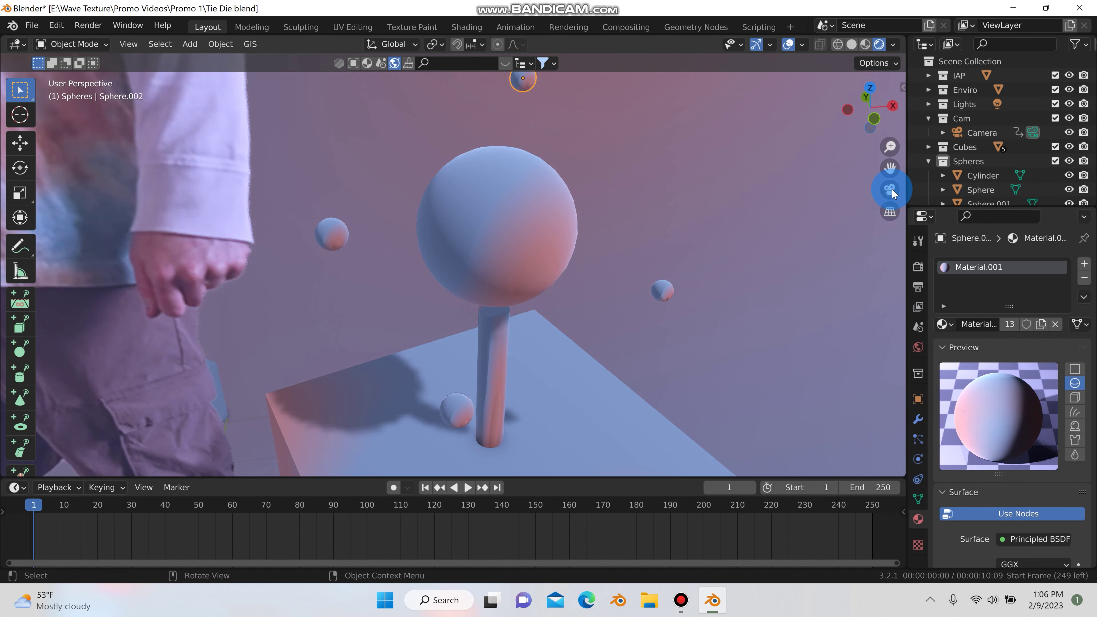
click(891, 192)
click(829, 276)
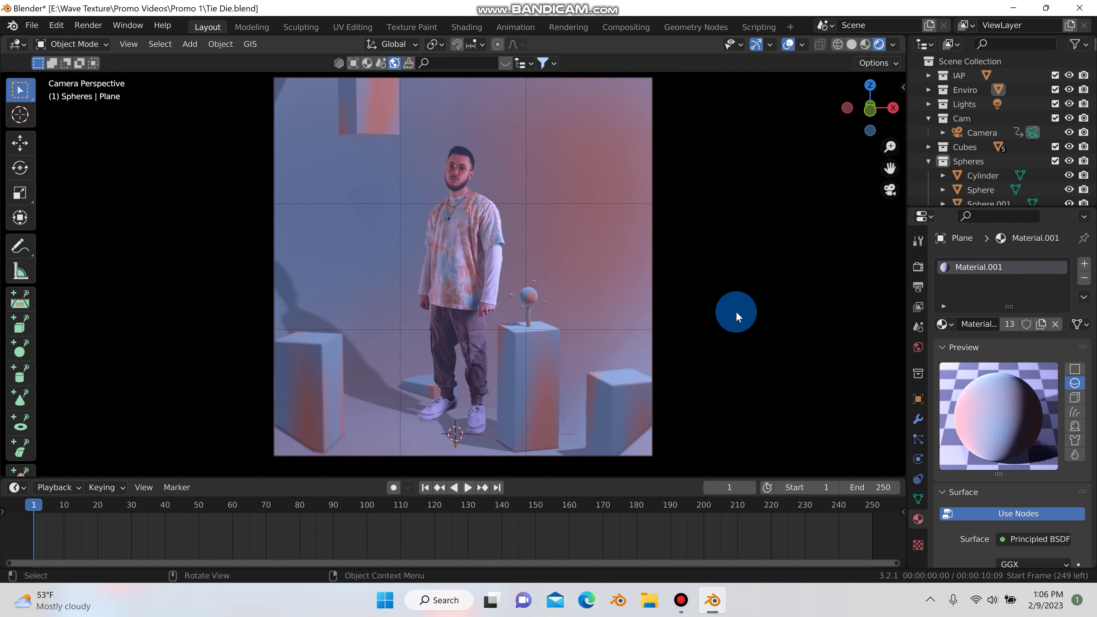
- Move the small sphere Sphere.003 to a new position
click(568, 319)
key(g)
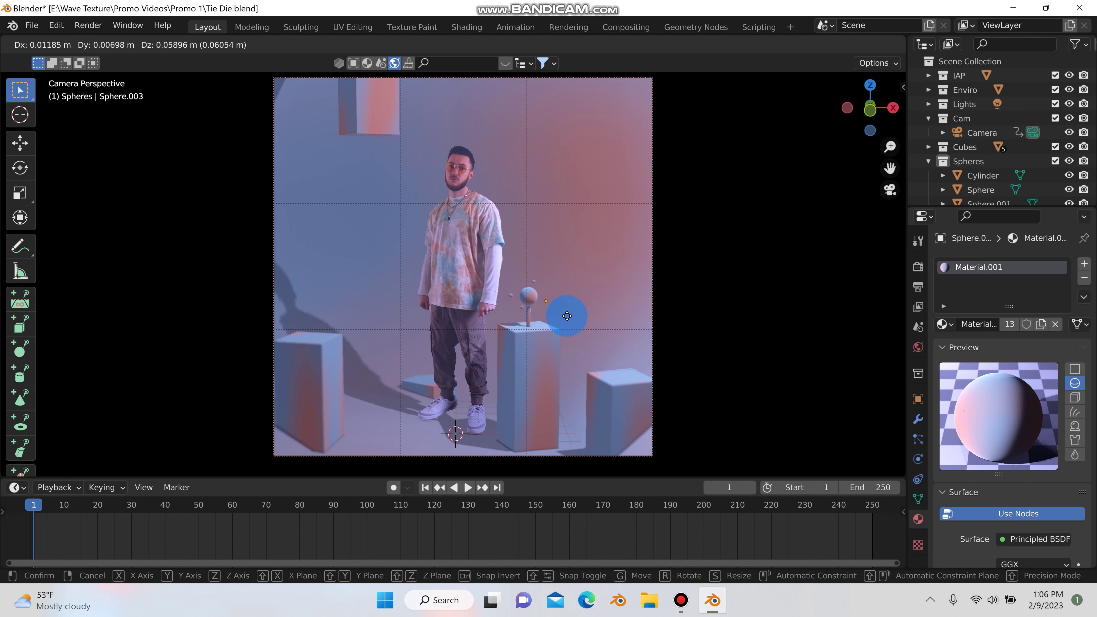
click(695, 300)
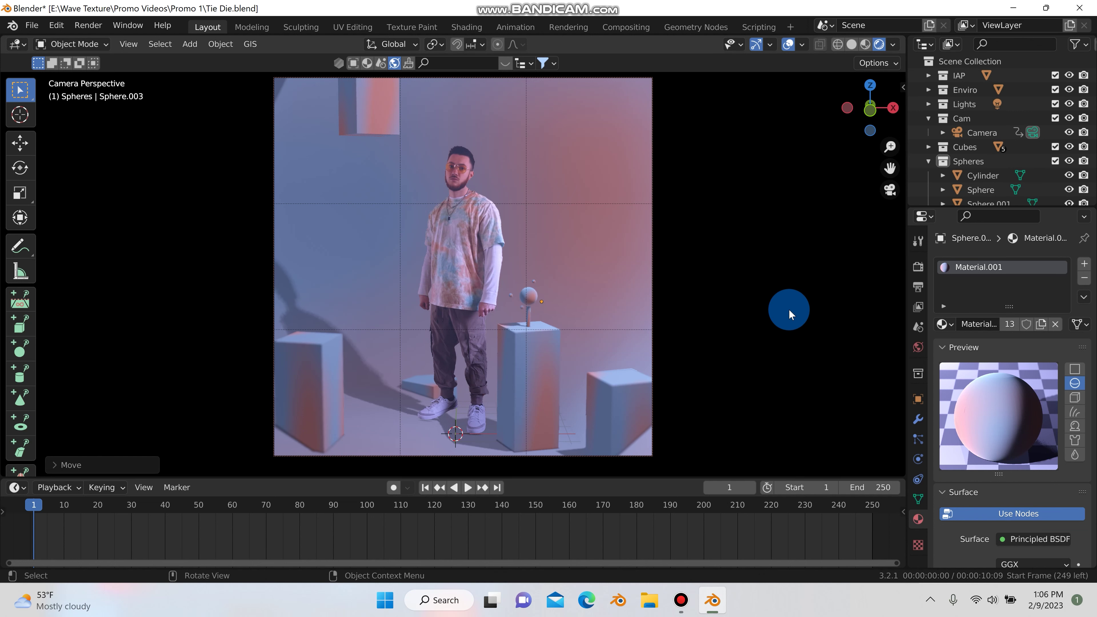
click(162, 241)
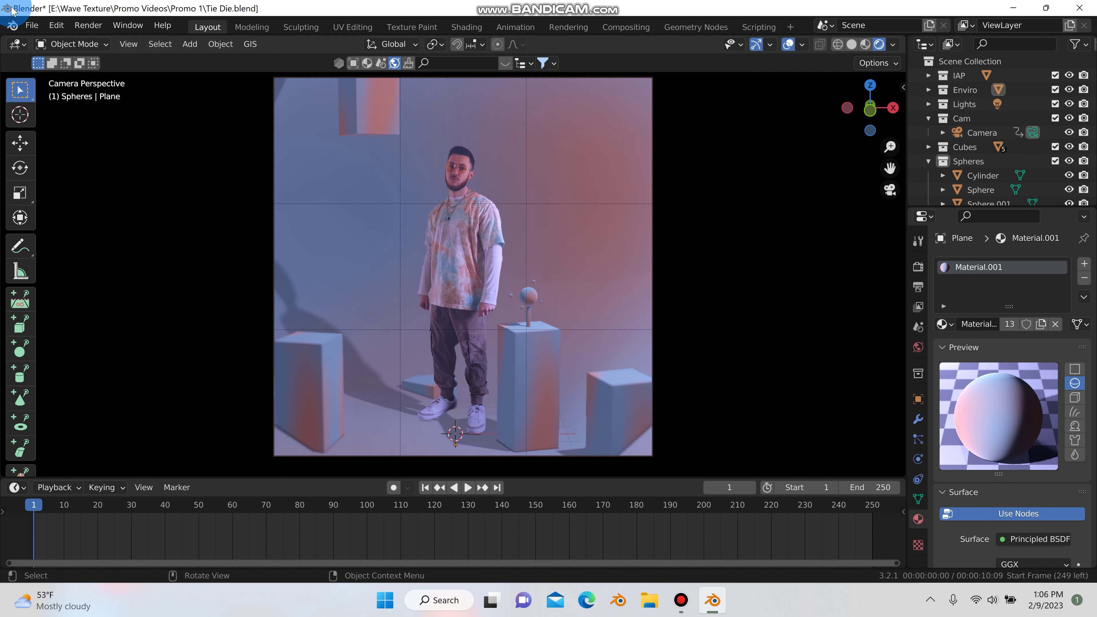
- Save the scene as Tie Die.blend
click(32, 25)
click(54, 117)
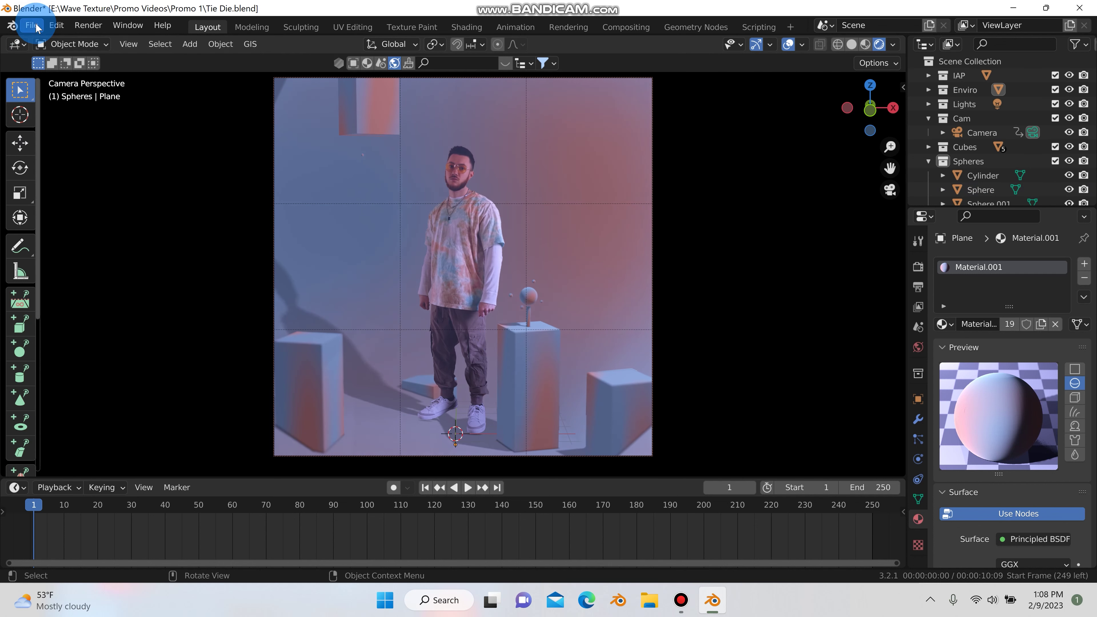
click(31, 25)
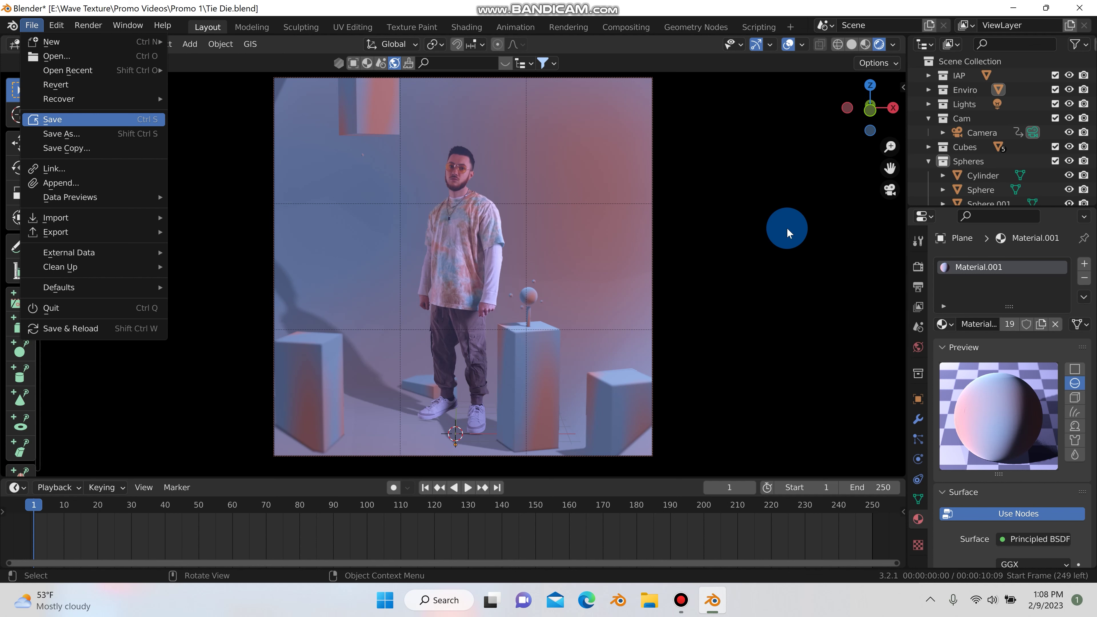
- Save Tie Die.blend, delete the tiny stray Sphere.009 object, and save the file again
key(ctrl+s)
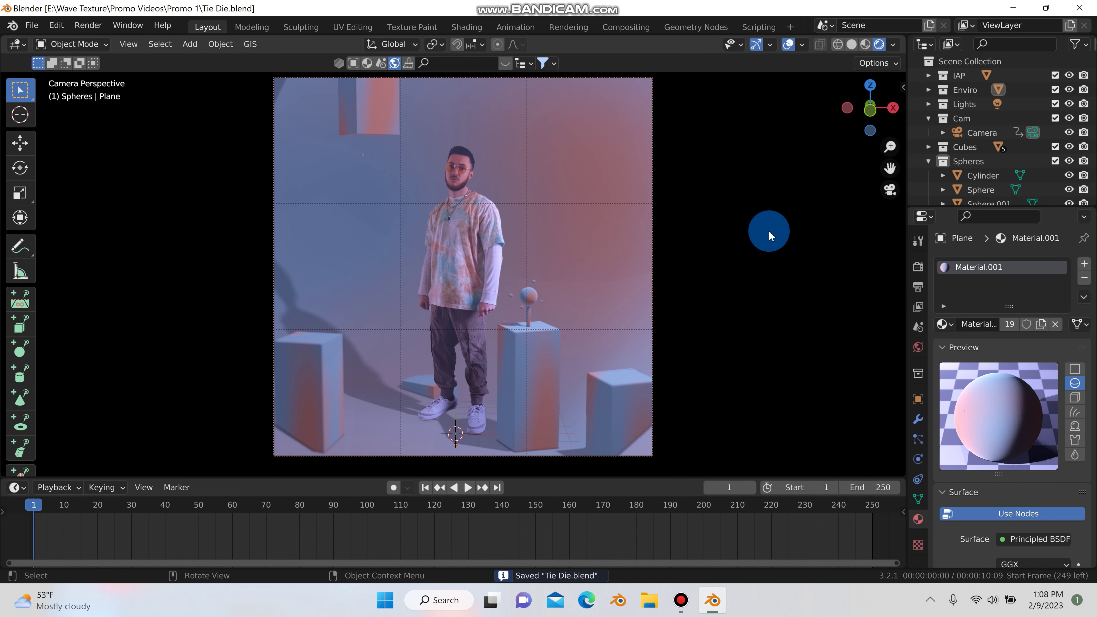
click(362, 155)
key(x)
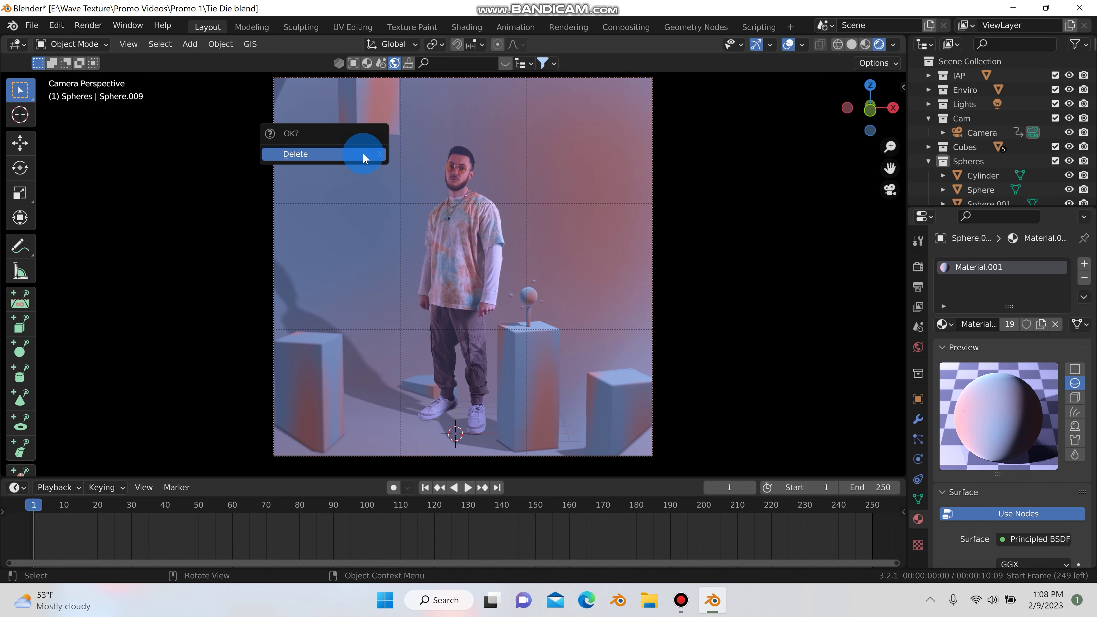
click(362, 154)
click(31, 26)
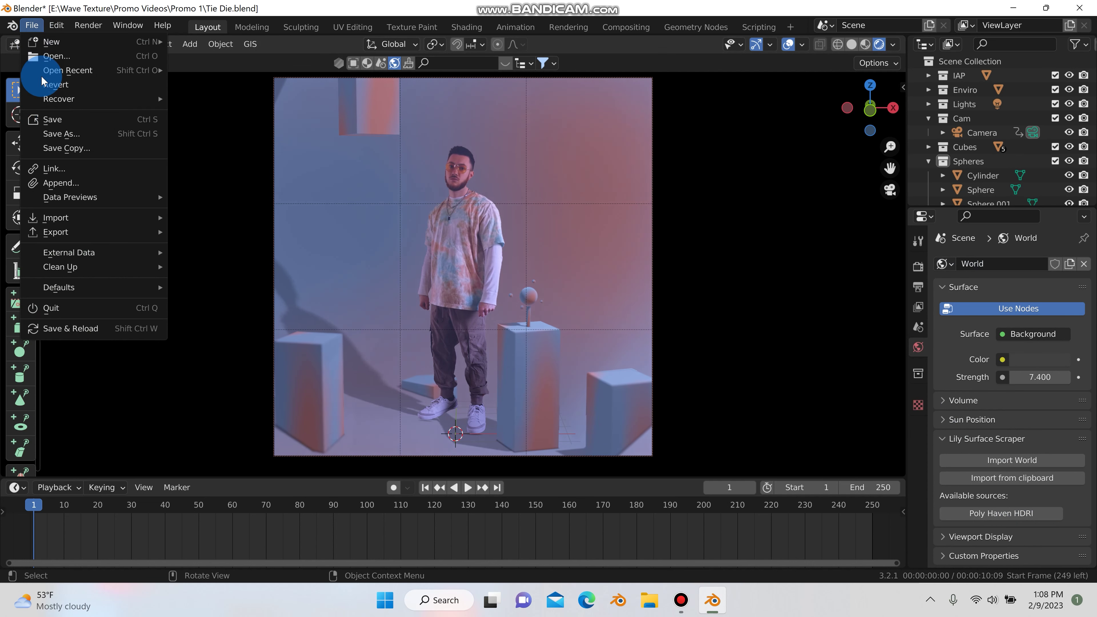
click(52, 119)
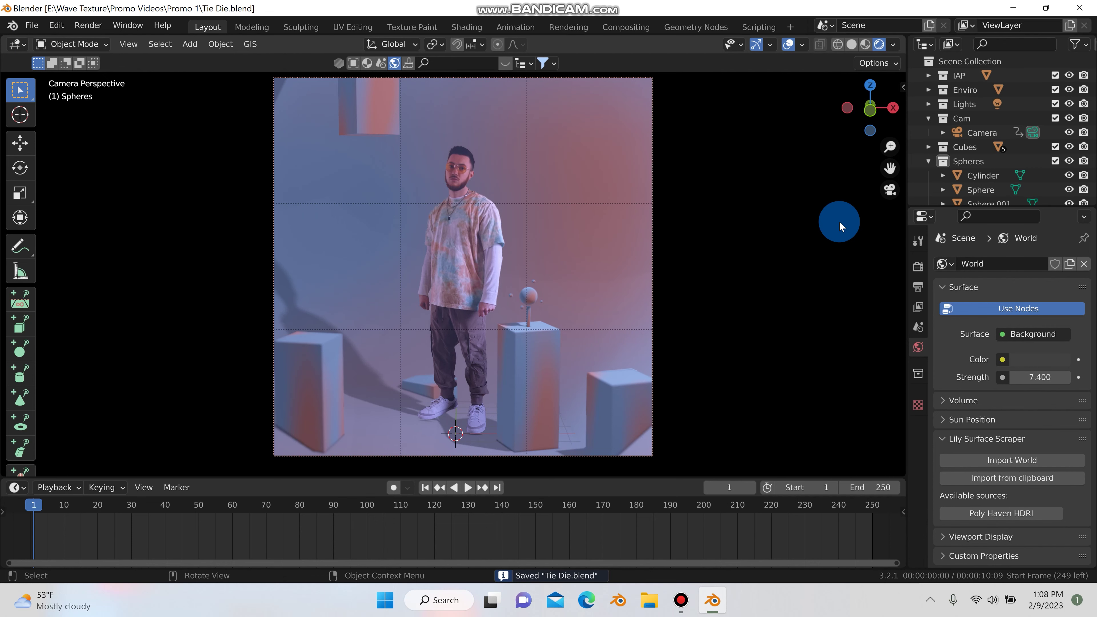
- Leave the camera view, look at the set from the front in Solid shading, and orbit around it
click(889, 190)
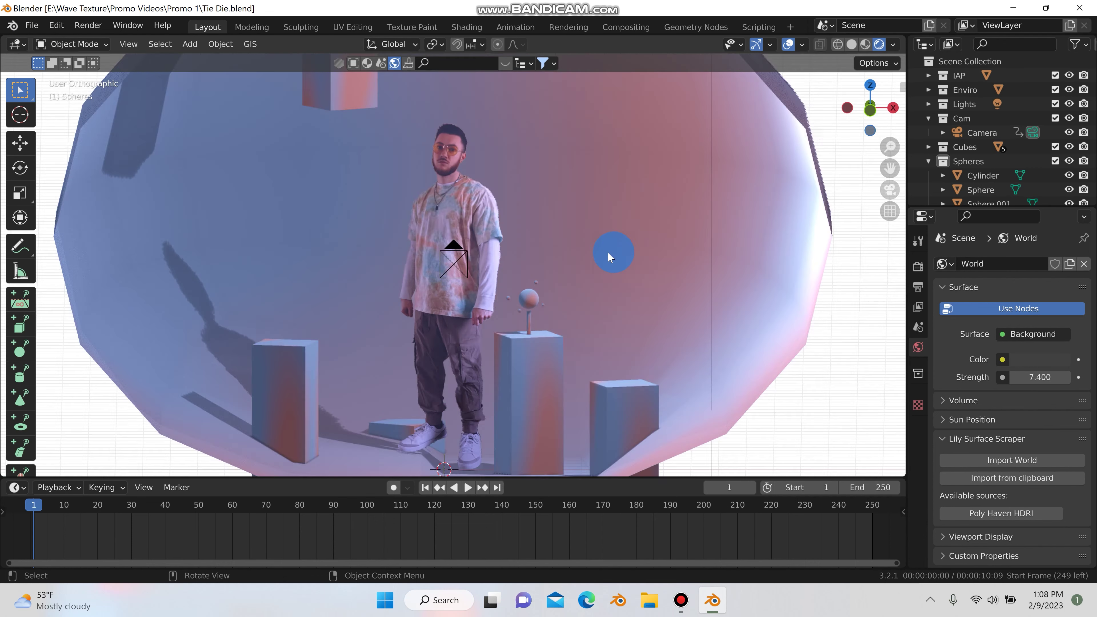
key(KP_1)
click(851, 44)
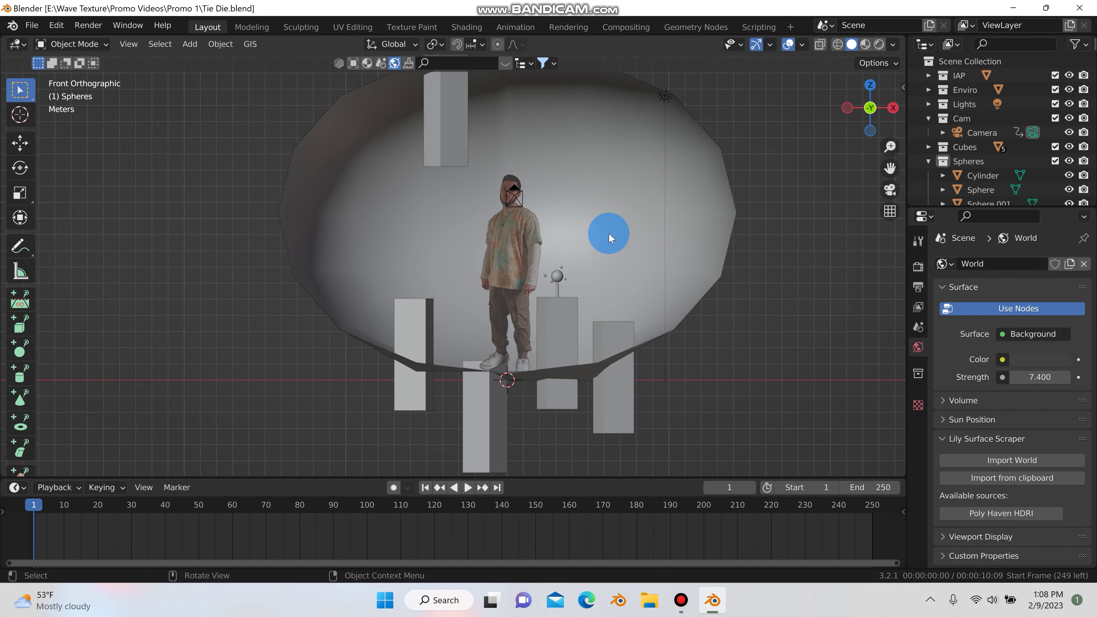
mouse_move(608, 233)
middle_down()
mouse_move(555, 238)
mouse_move(607, 230)
mouse_move(604, 247)
mouse_move(575, 266)
mouse_move(851, 94)
middle_up()
- Return to the scene camera view with Rendered viewport shading
click(889, 190)
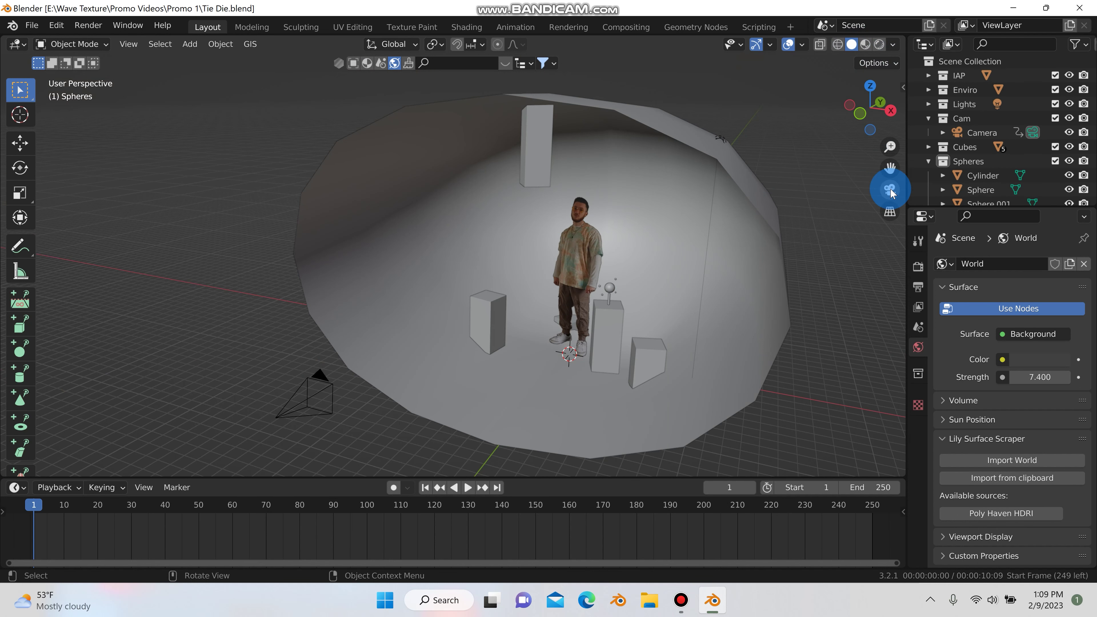
click(897, 39)
click(878, 45)
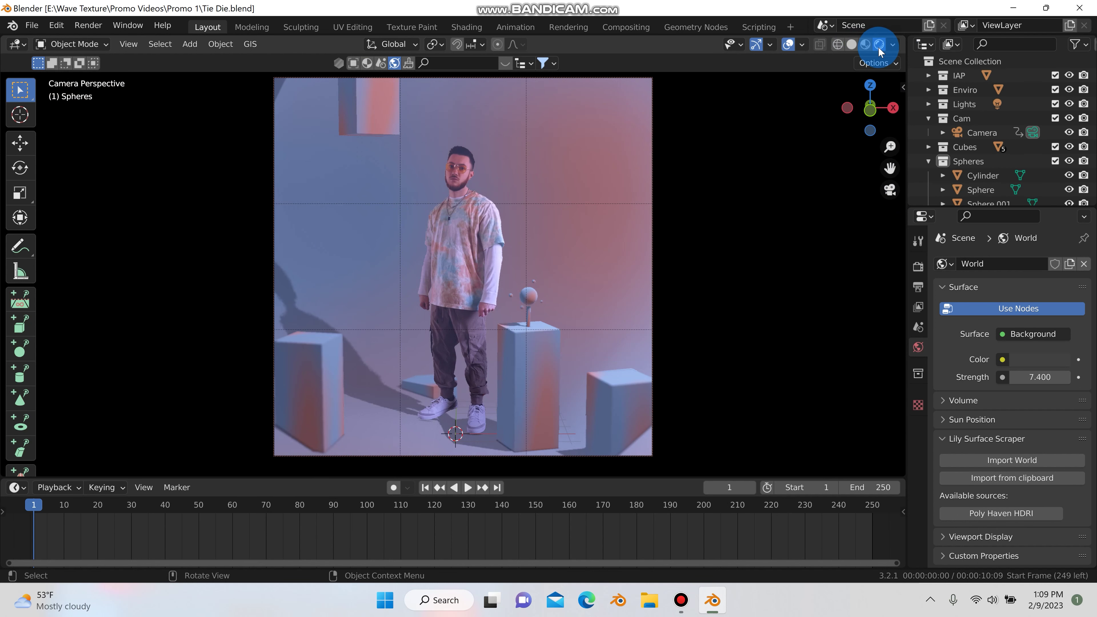
- Select the Camera and review its Lens, Depth of Field and Viewport Display settings
click(918, 347)
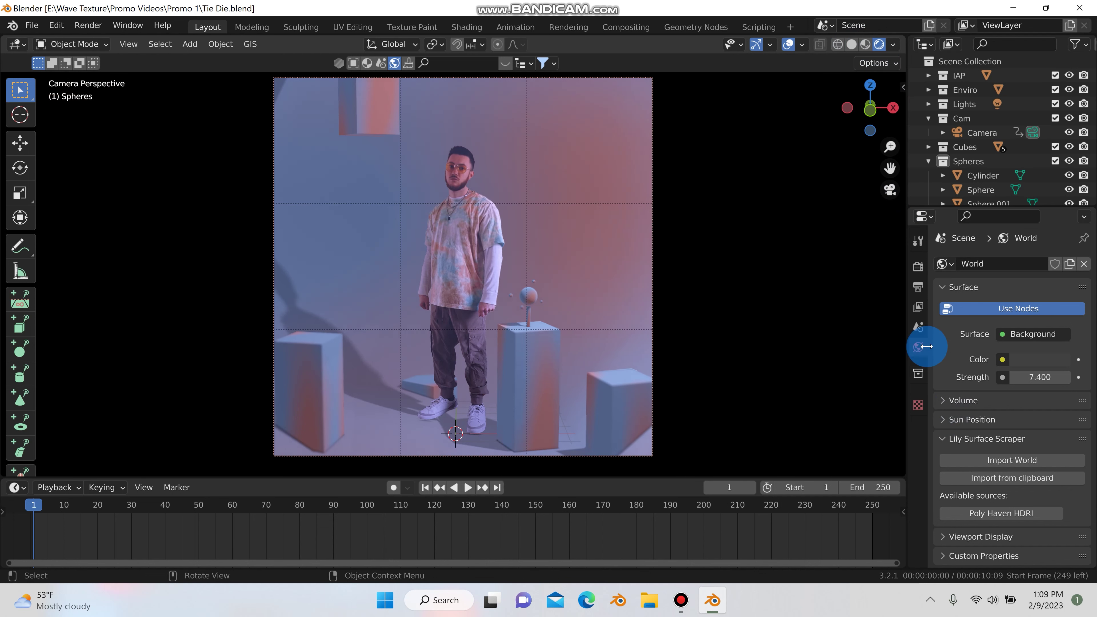
click(977, 134)
click(918, 458)
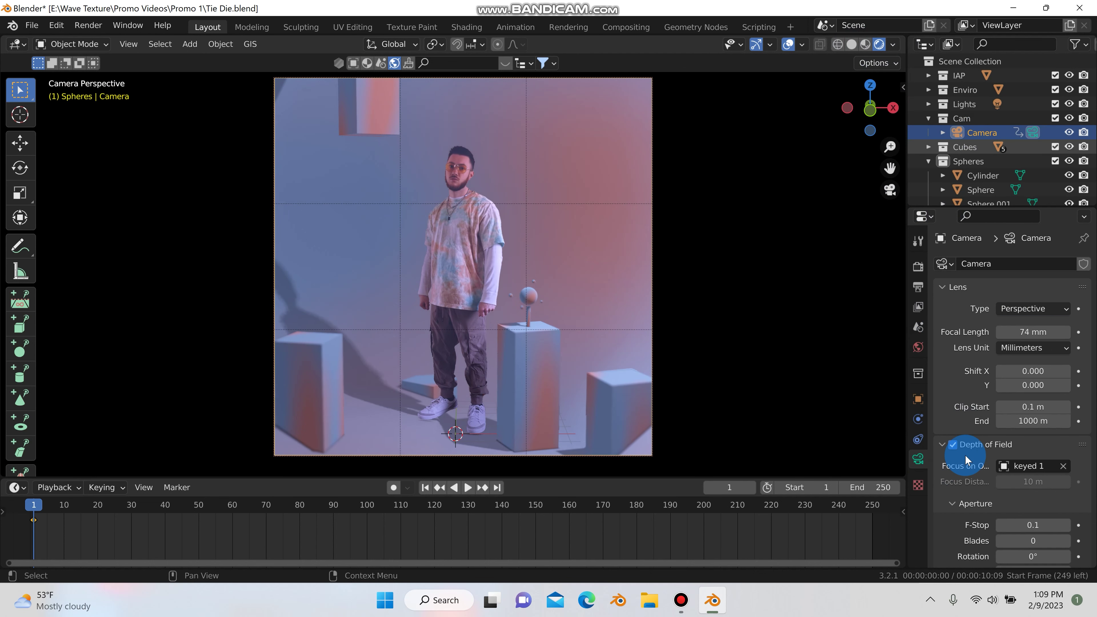
scroll(962, 480, down, 5)
scroll(958, 488, down, 6)
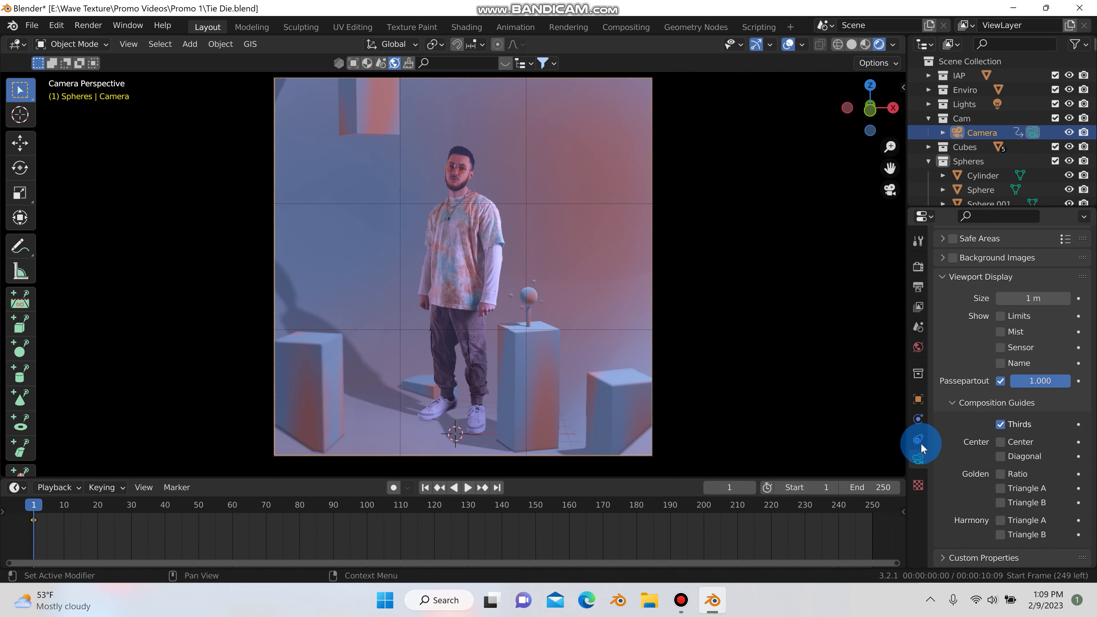
scroll(966, 341, up, 4)
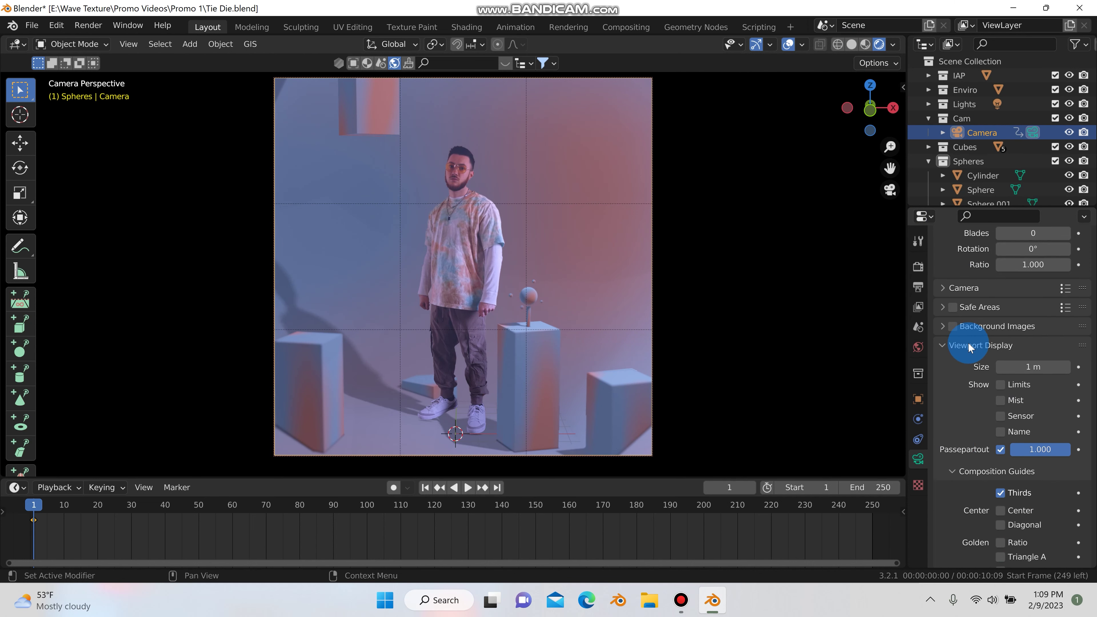
click(918, 268)
- Compare High Contrast and Very High Contrast looks, settle on High Contrast, then select the Plane
scroll(957, 490, down, 10)
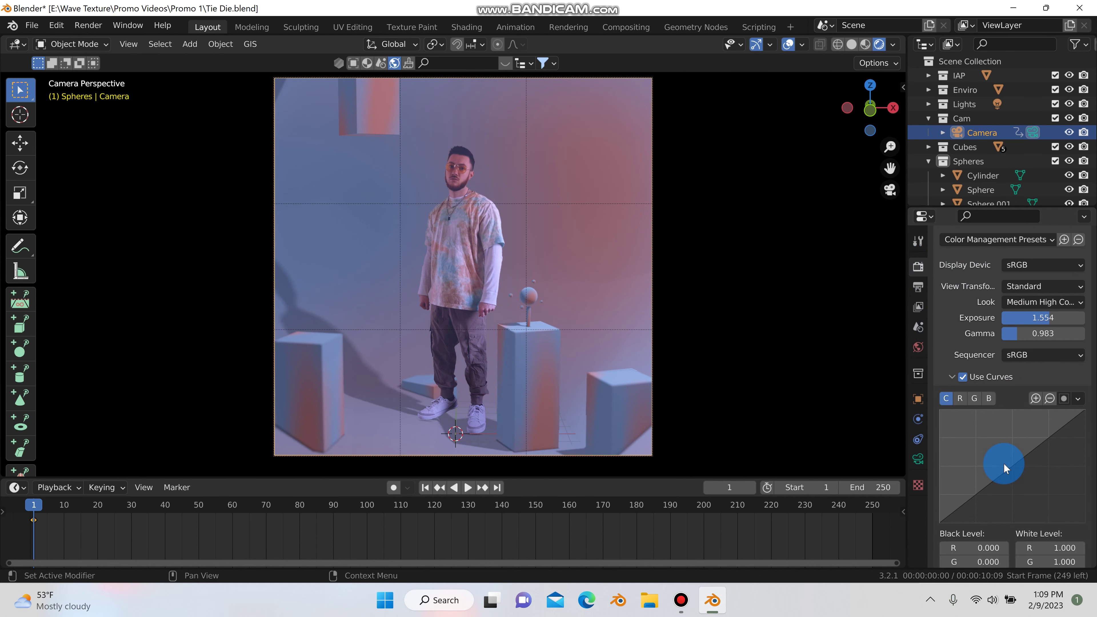
scroll(1003, 463, up, 4)
click(1032, 370)
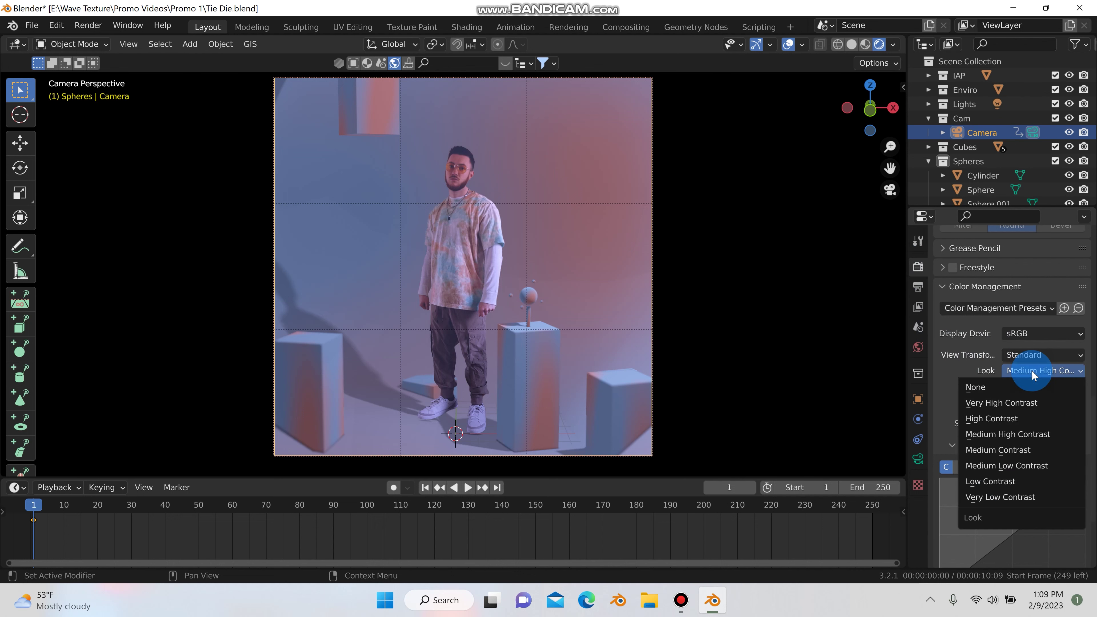
click(1007, 417)
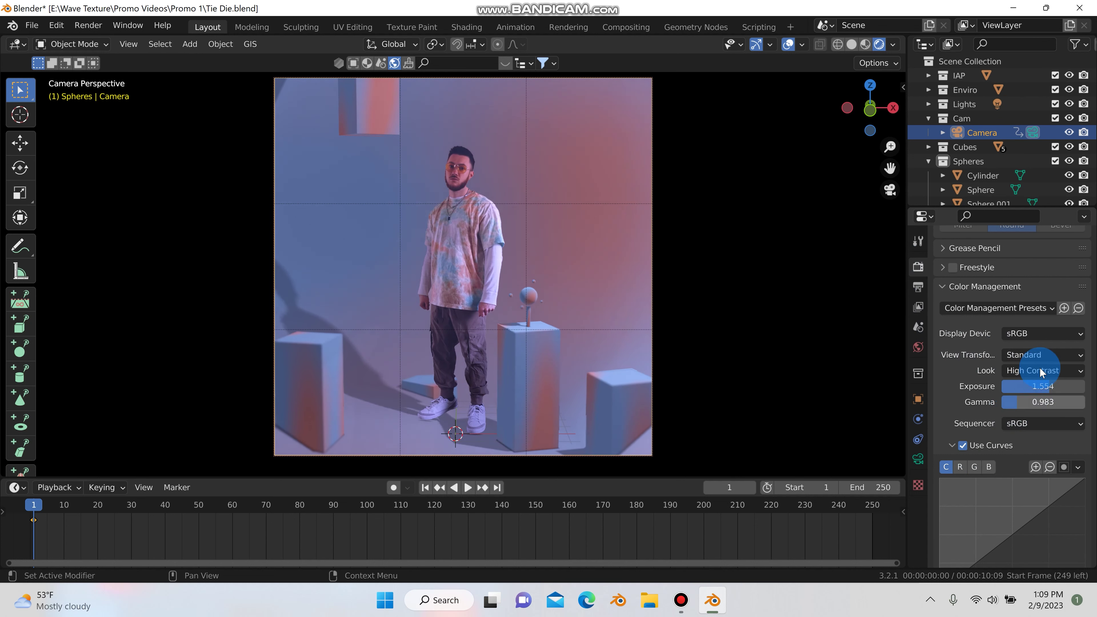
click(1040, 370)
click(1008, 401)
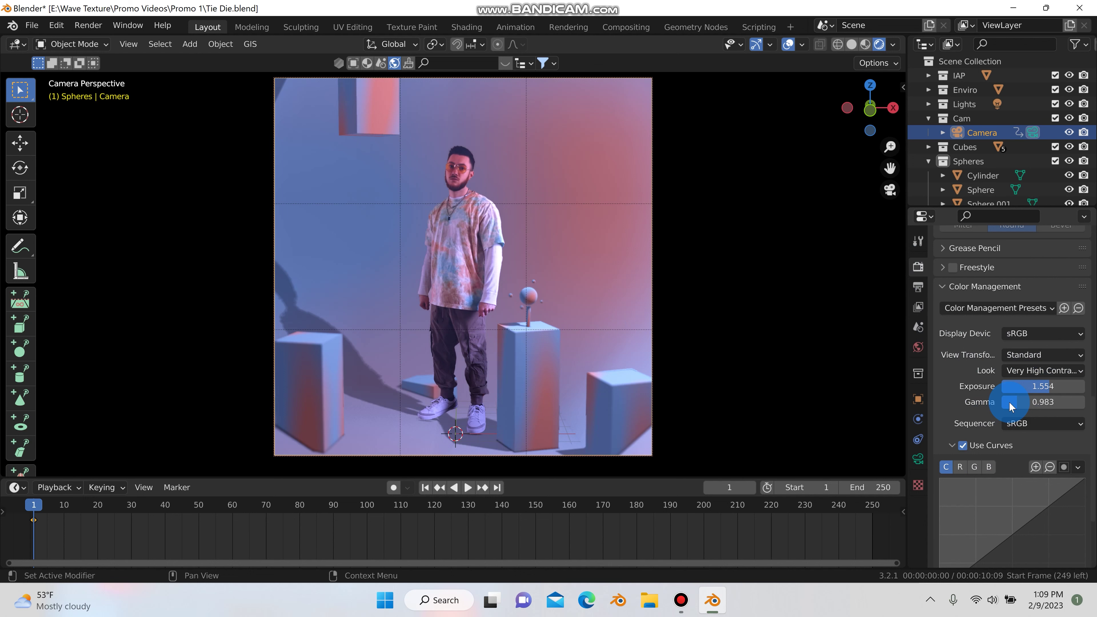
click(1039, 369)
click(991, 418)
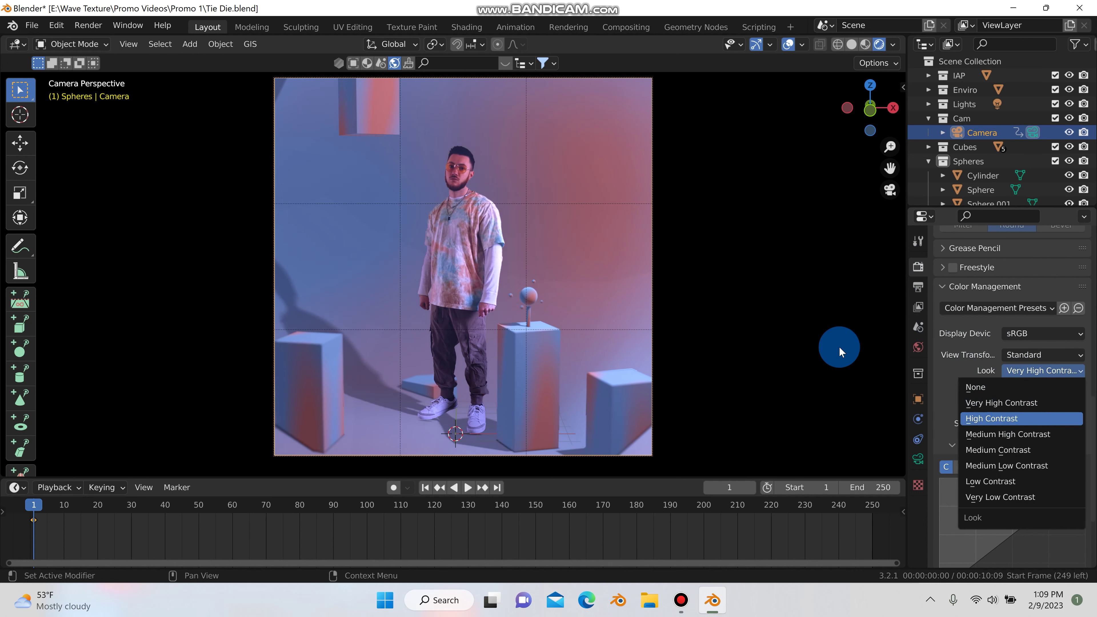
click(156, 203)
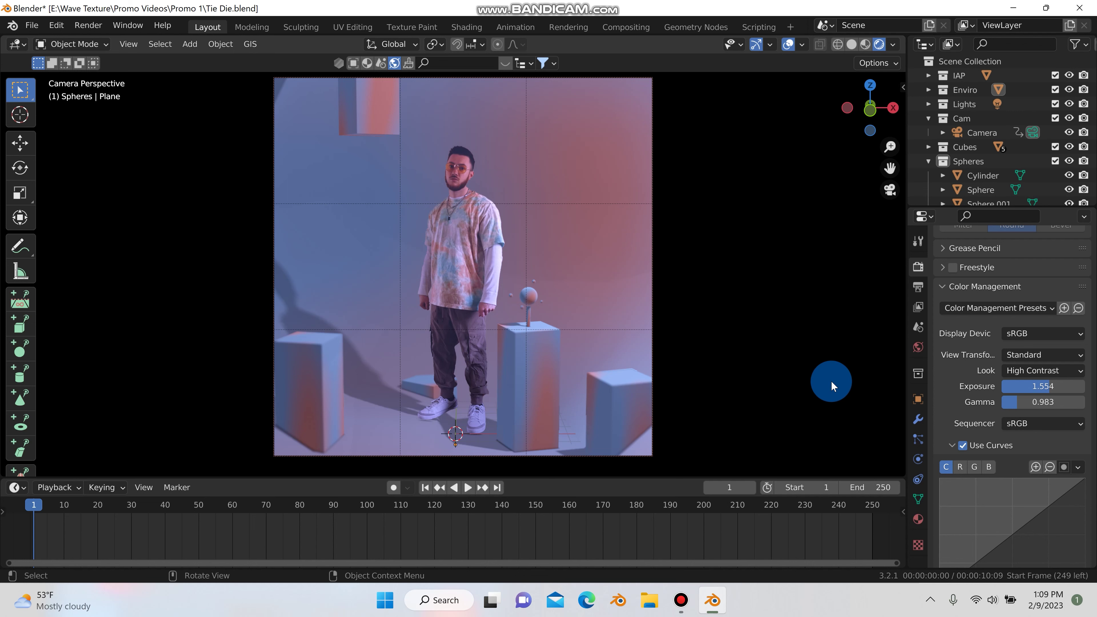
- Toggle Bloom in the Eevee render settings, then view the set outside the camera and return
scroll(972, 302, up, 8)
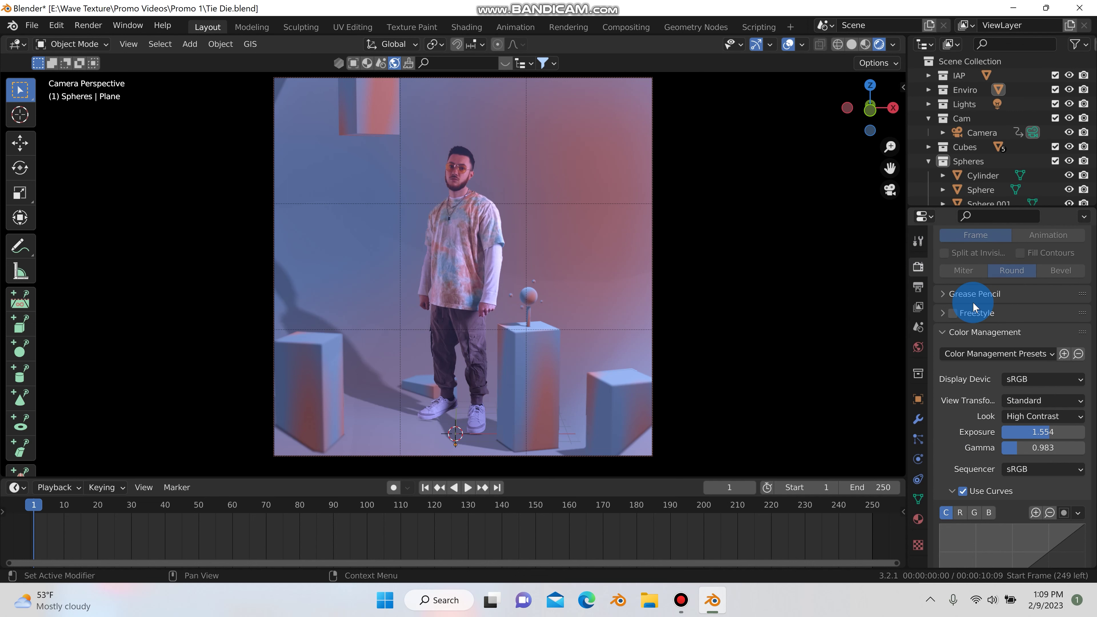
scroll(967, 310, up, 10)
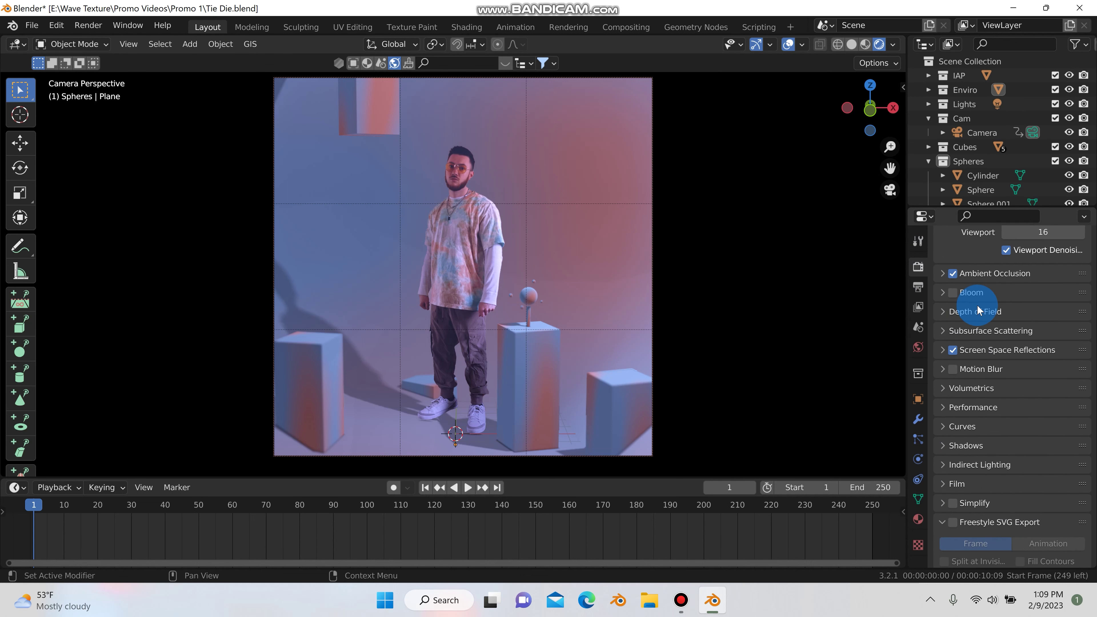
click(953, 350)
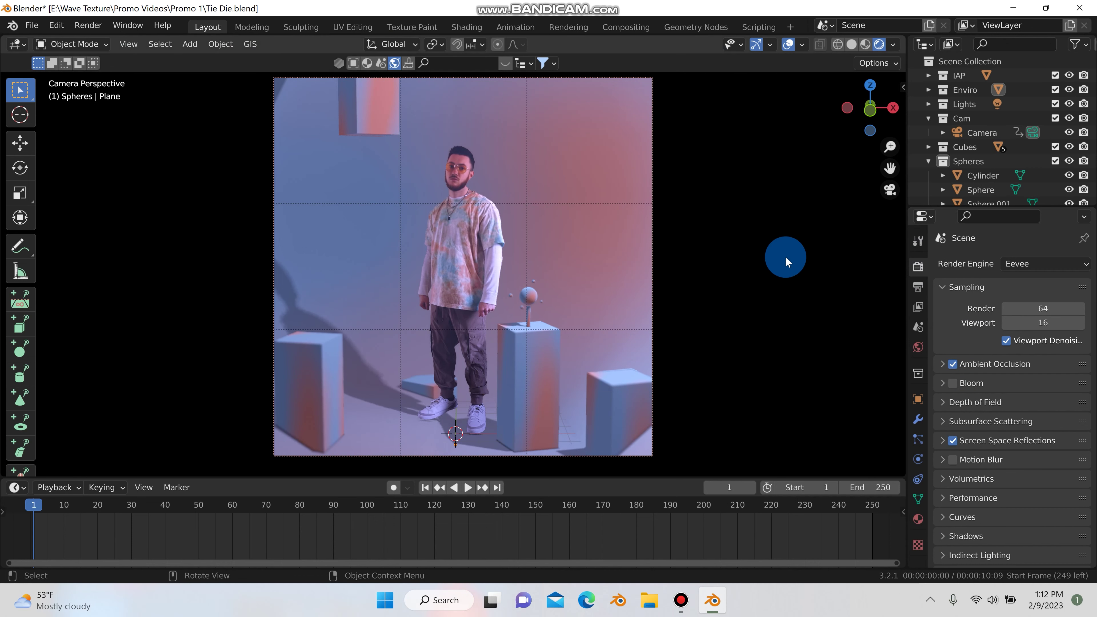
click(889, 189)
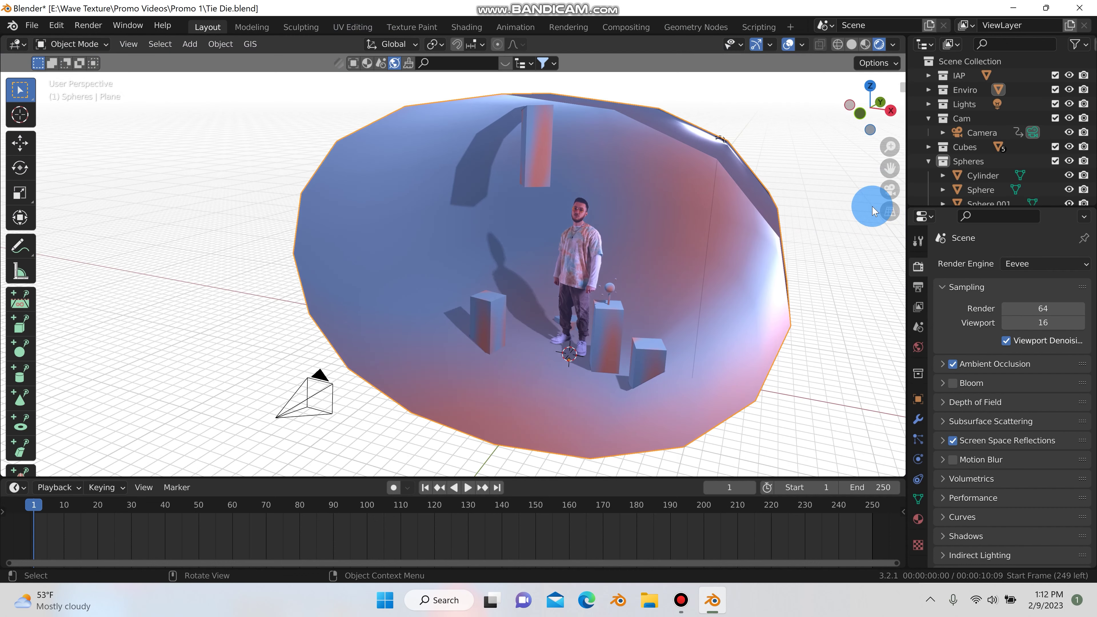
click(889, 189)
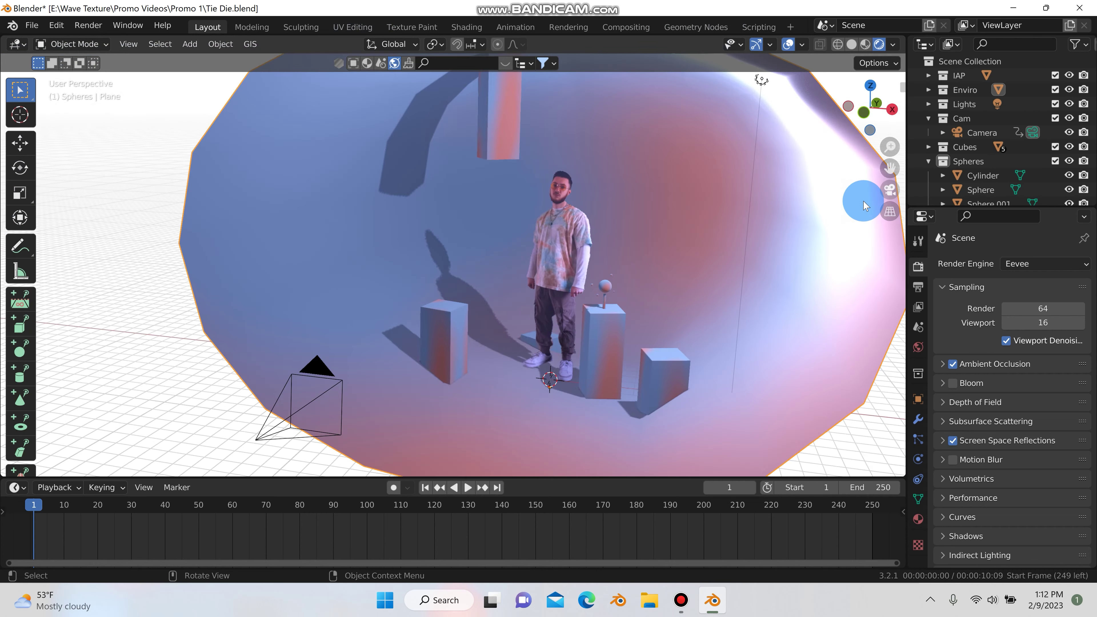